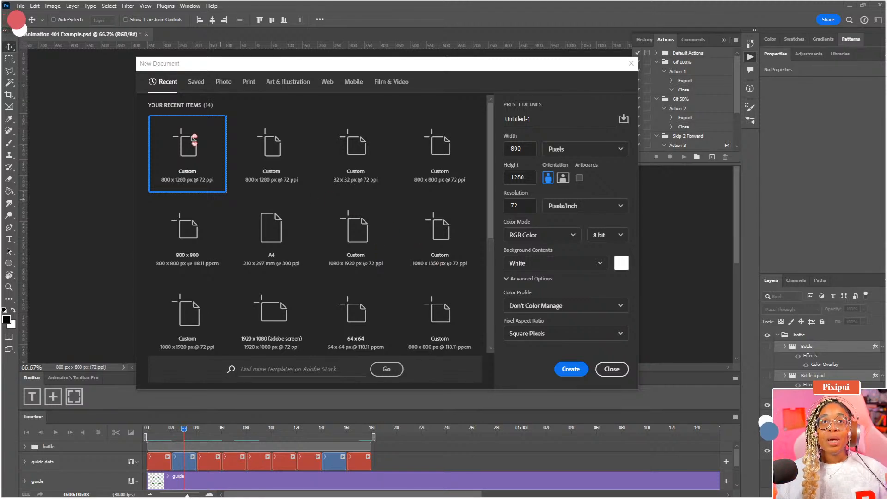
# Create a new 32 x 32 px document at 72 ppi with a white background
pyautogui.click(194, 143)
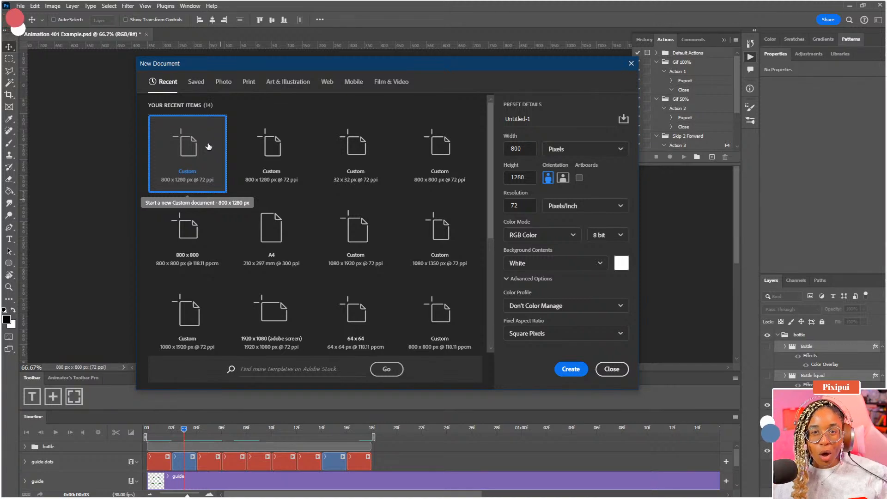
pyautogui.doubleClick(517, 148)
pyautogui.write('32')
pyautogui.press('Tab')
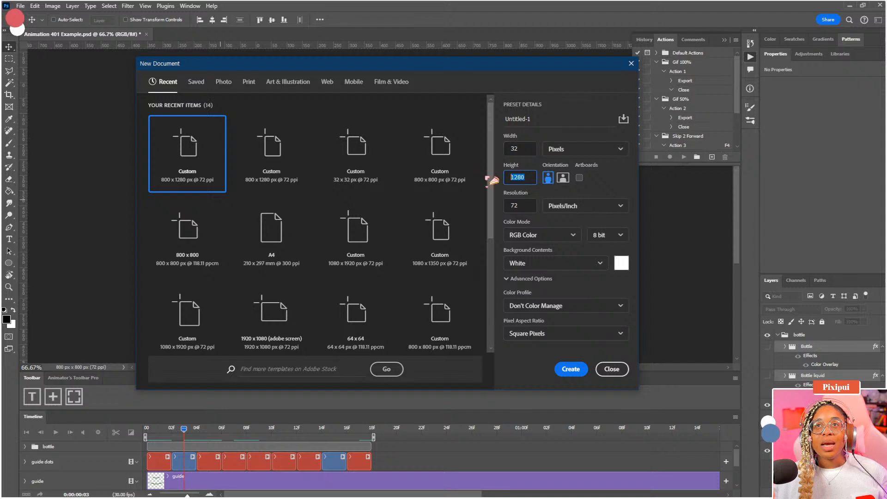
pyautogui.write('32')
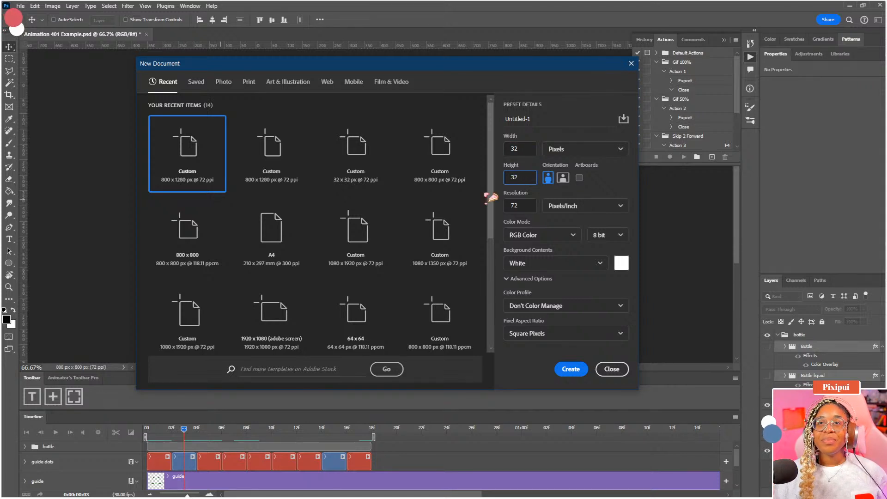
pyautogui.click(574, 371)
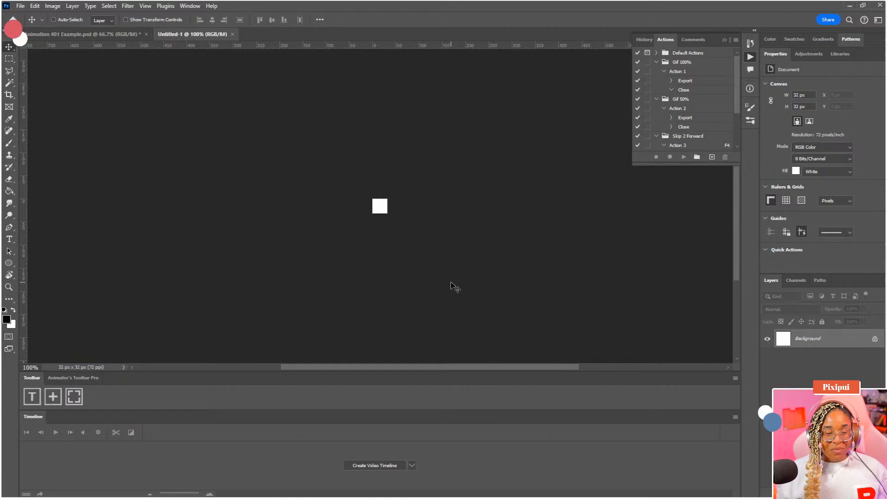
pyautogui.hotkey('ctrl', '0')
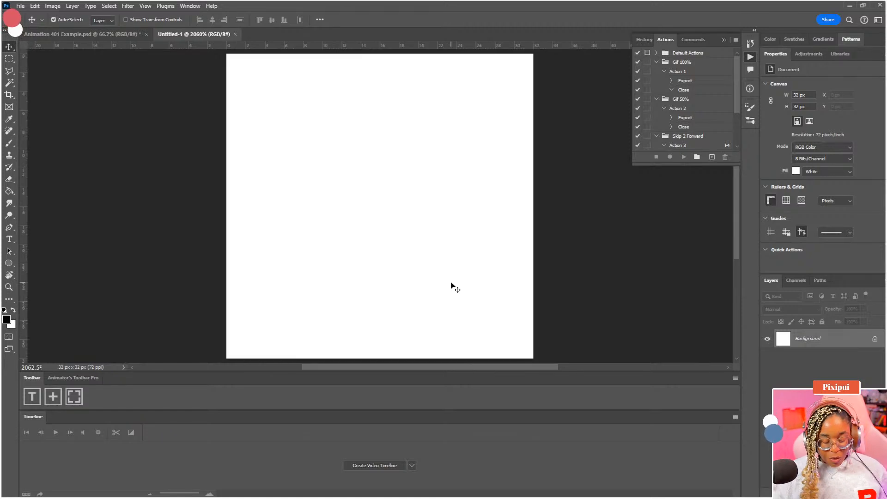
pyautogui.hotkey('ctrl', '-')
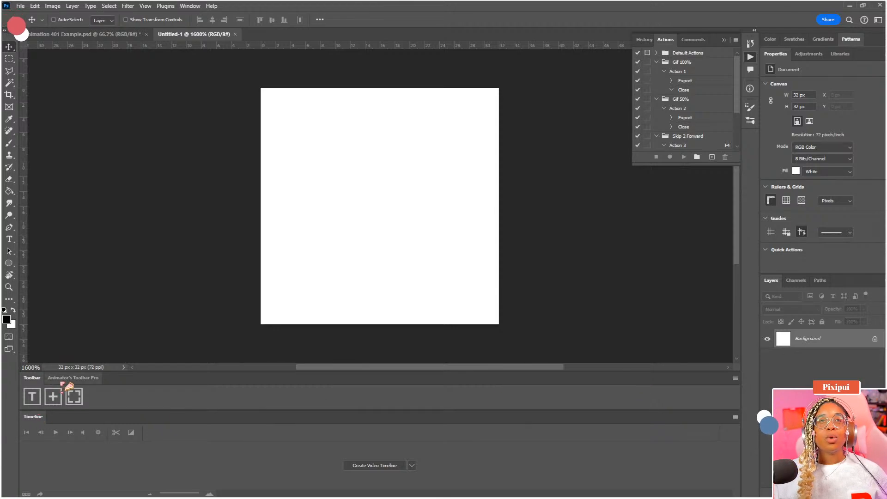
pyautogui.click(166, 6)
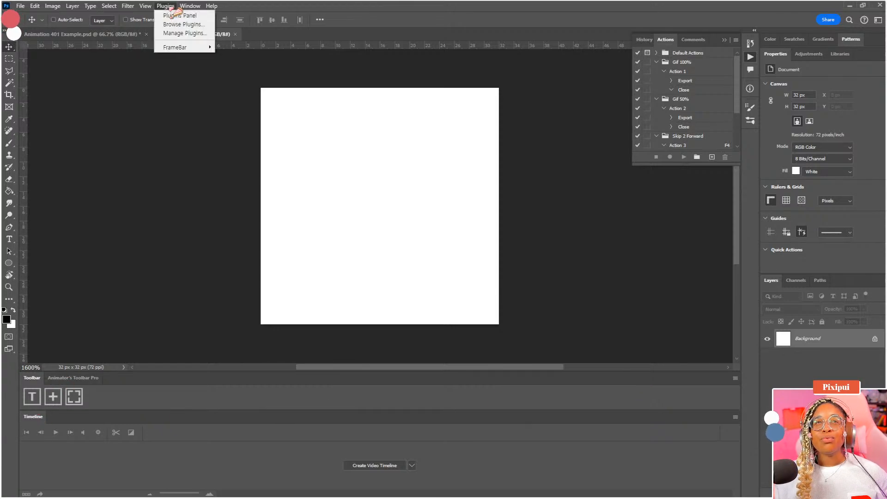
pyautogui.moveTo(185, 48)
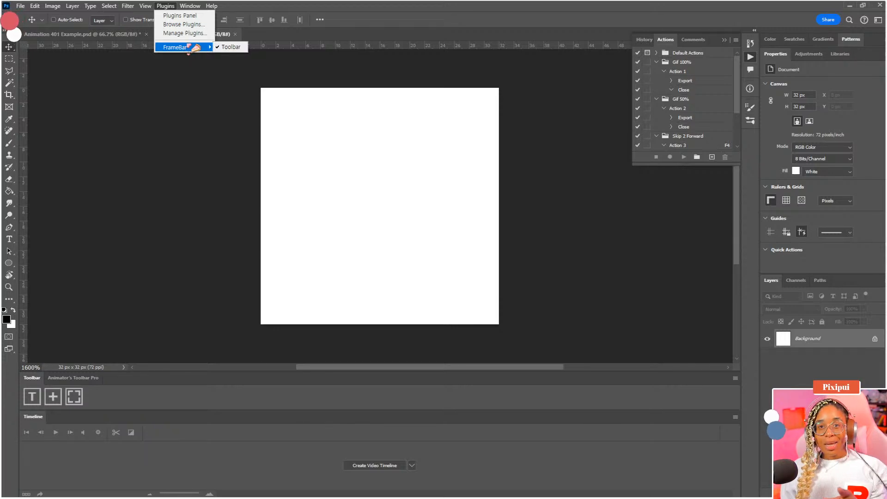
pyautogui.moveTo(190, 6)
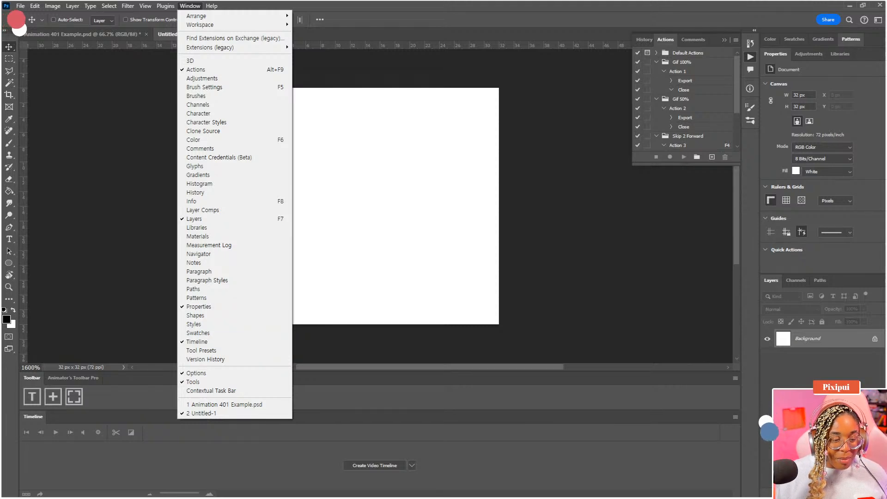
pyautogui.press('Escape')
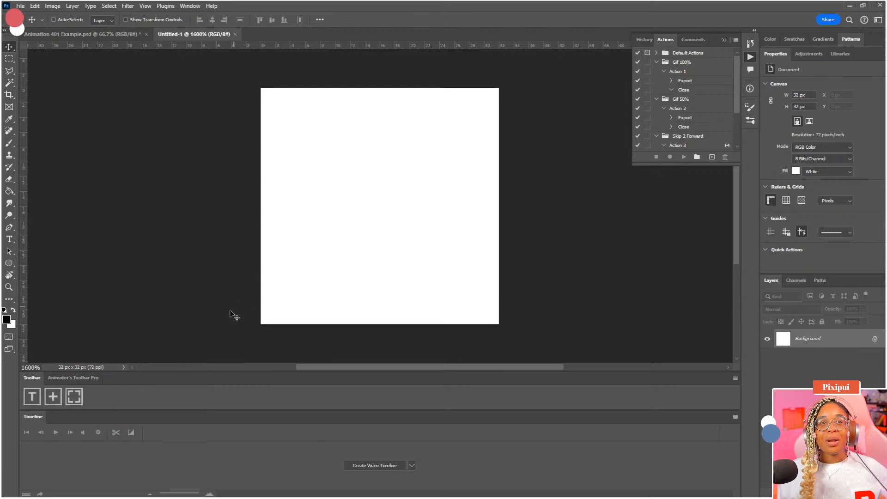
# Create a video timeline for the document and set its frame rate to 24 fps
pyautogui.click(384, 466)
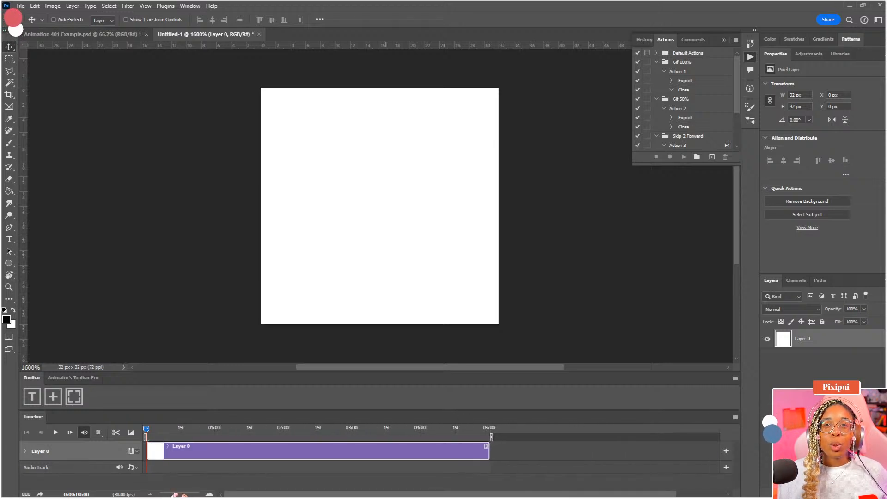
pyautogui.moveTo(173, 495); pyautogui.dragTo(174, 495)
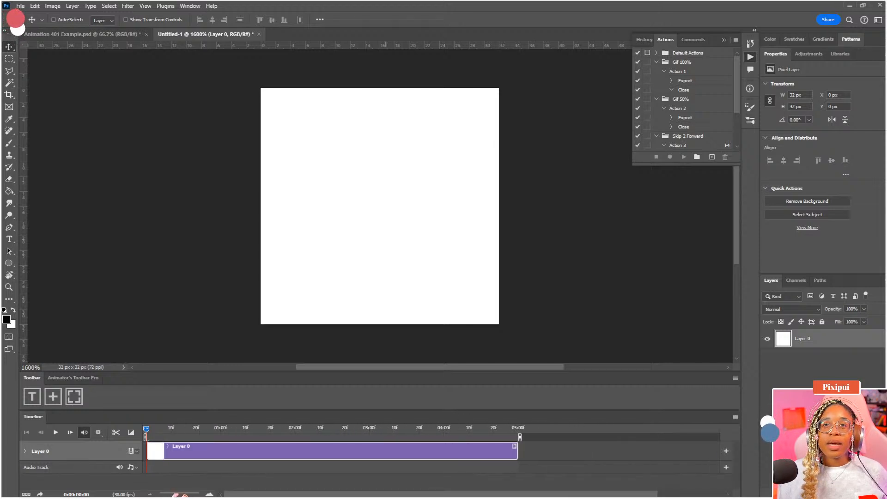
pyautogui.click(736, 417)
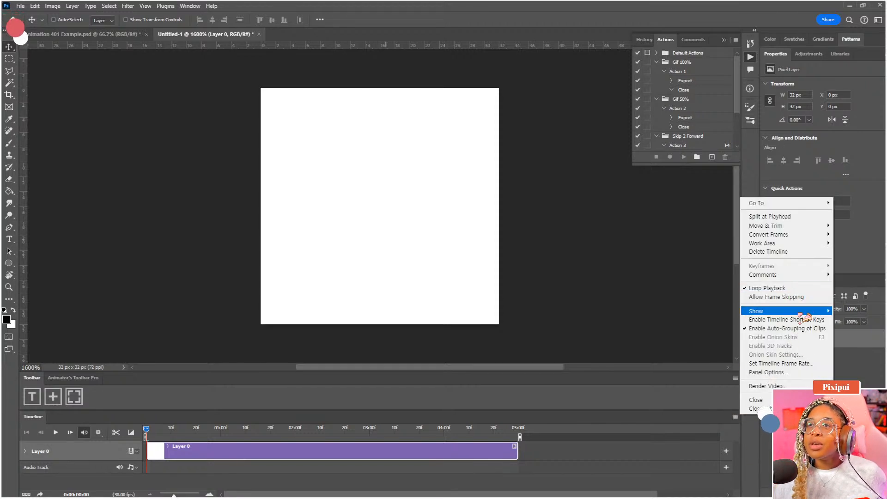
pyautogui.moveTo(802, 313)
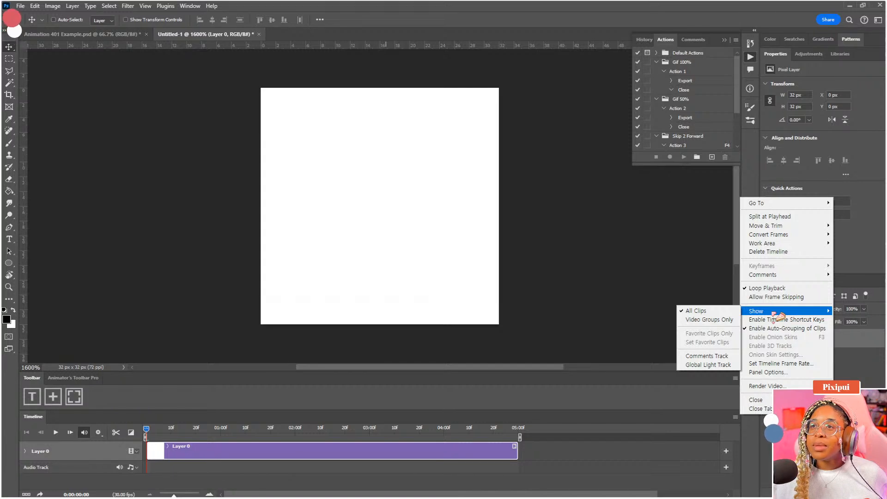
pyautogui.click(796, 363)
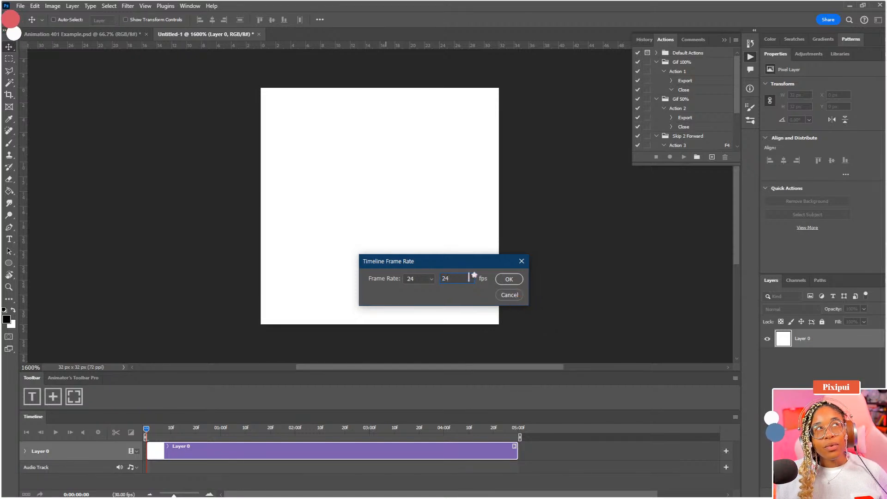
pyautogui.click(517, 279)
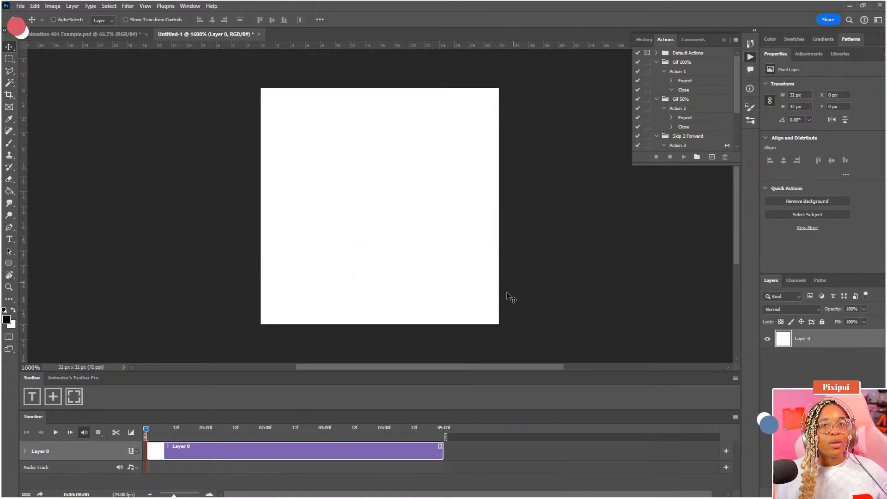
# Play the timeline from its start for a few seconds and stop playback
pyautogui.moveTo(174, 496); pyautogui.dragTo(175, 495)
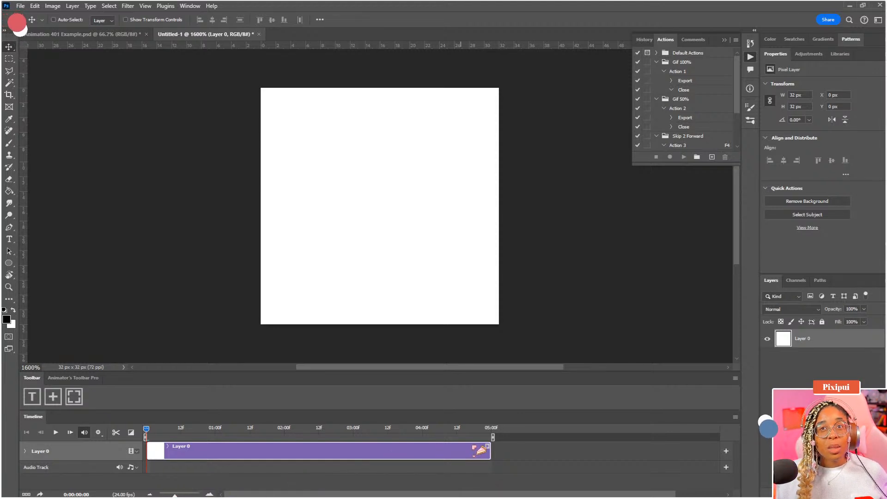
pyautogui.click(500, 433)
pyautogui.moveTo(493, 429); pyautogui.dragTo(41, 424)
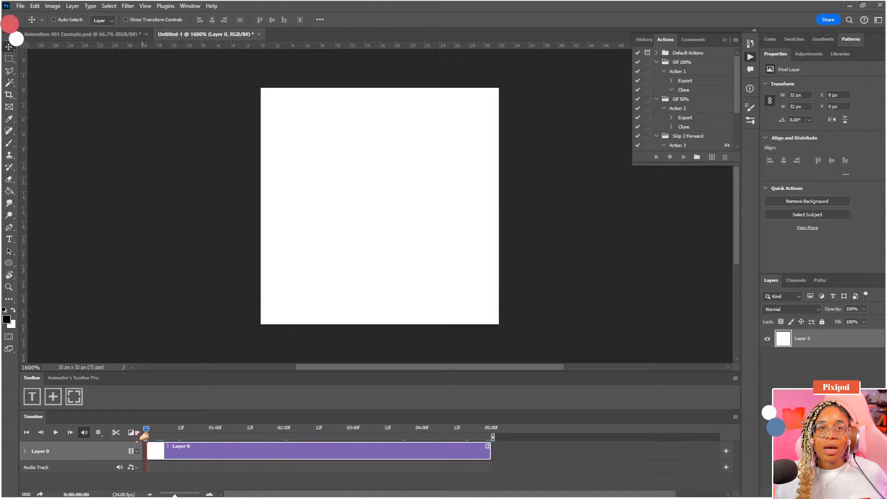
pyautogui.click(55, 433)
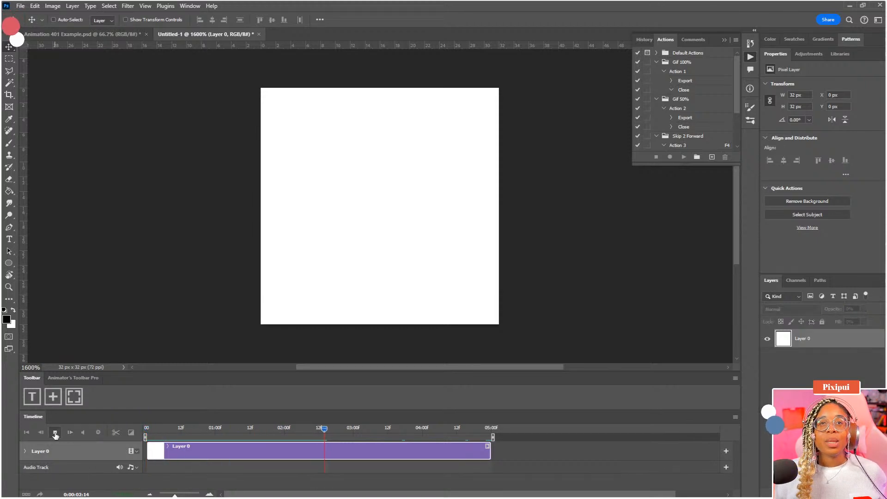
pyautogui.click(56, 434)
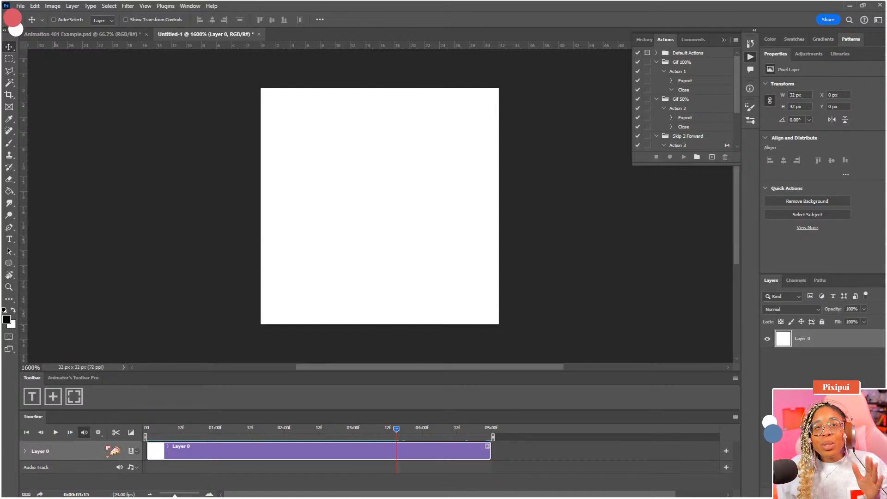
pyautogui.click(179, 435)
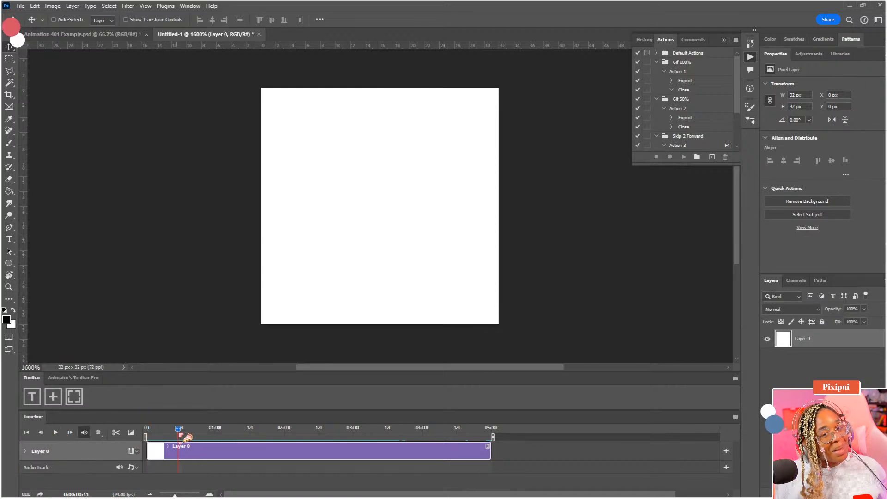
# Shorten the Layer 0 clip to about 1 second 8 frames and put the playhead at 0:00:01:00
pyautogui.moveTo(181, 435); pyautogui.dragTo(213, 436)
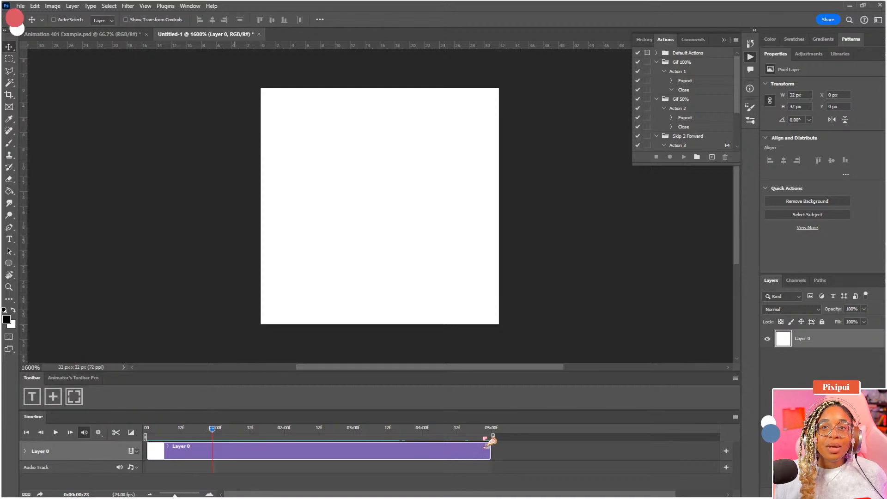
pyautogui.moveTo(487, 451); pyautogui.dragTo(216, 439)
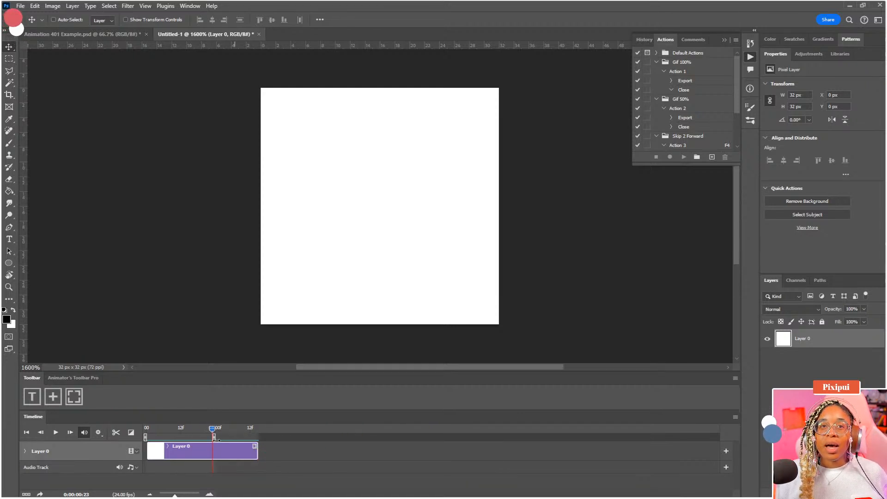
pyautogui.moveTo(257, 458); pyautogui.dragTo(237, 459)
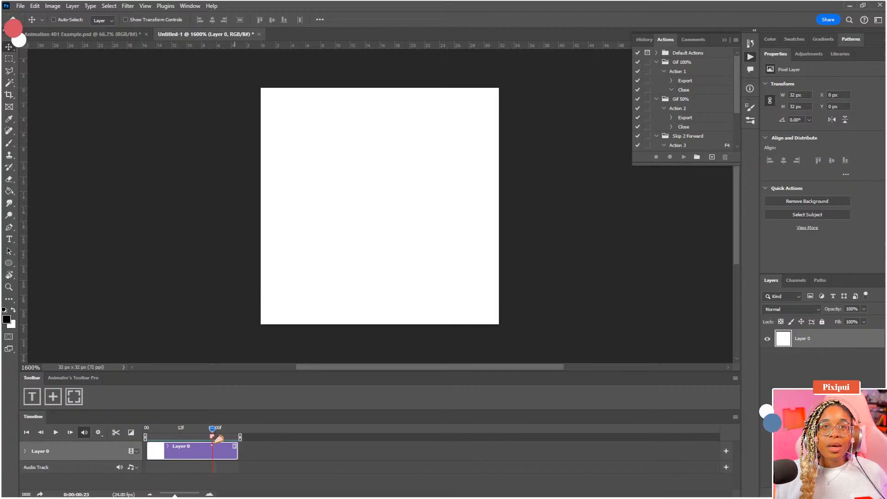
pyautogui.moveTo(212, 430); pyautogui.dragTo(146, 429)
pyautogui.moveTo(179, 494); pyautogui.dragTo(186, 494)
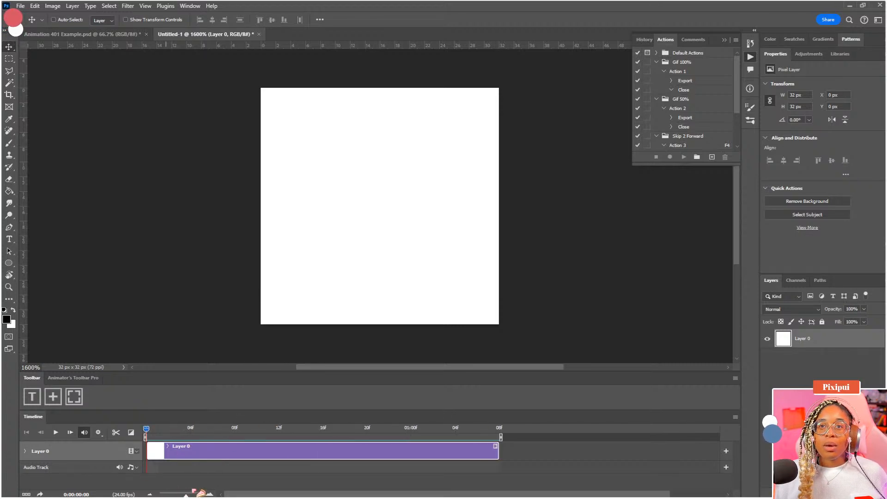
pyautogui.click(389, 429)
pyautogui.click(411, 430)
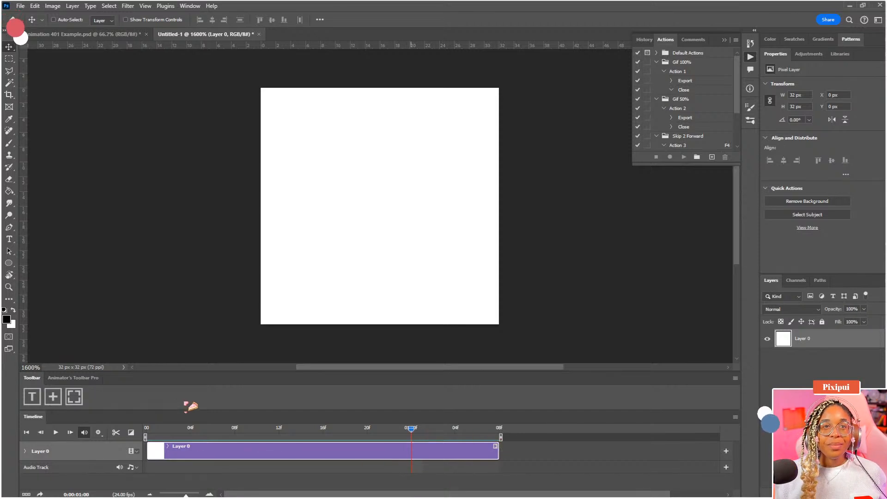
# Deselect Layer 0 and reload the FrameBar toolbar to get its full set of frame tools
pyautogui.click(804, 372)
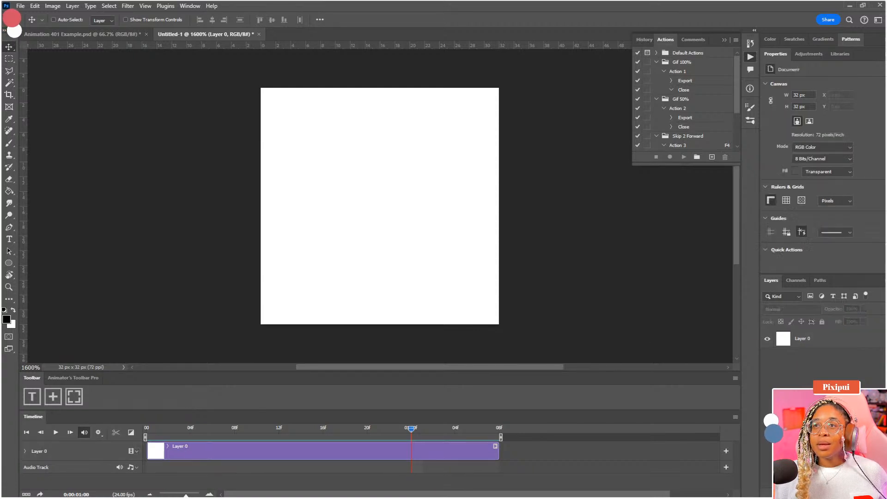
pyautogui.click(63, 379)
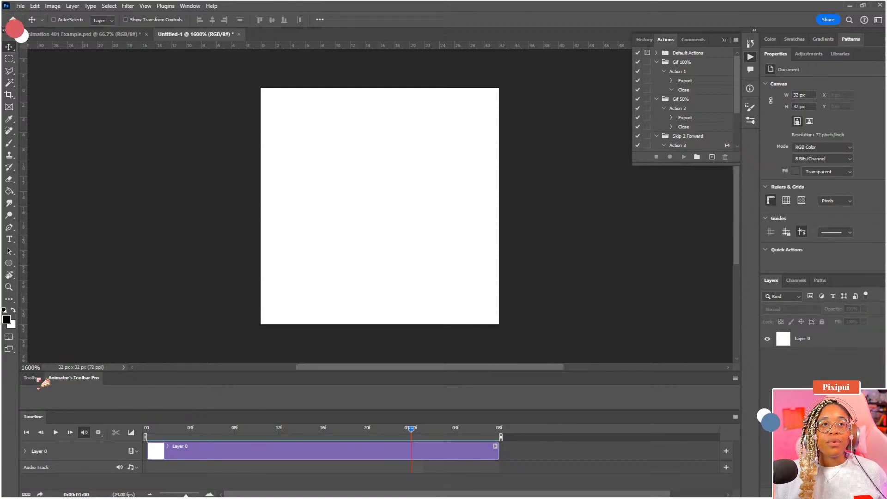
pyautogui.click(32, 378)
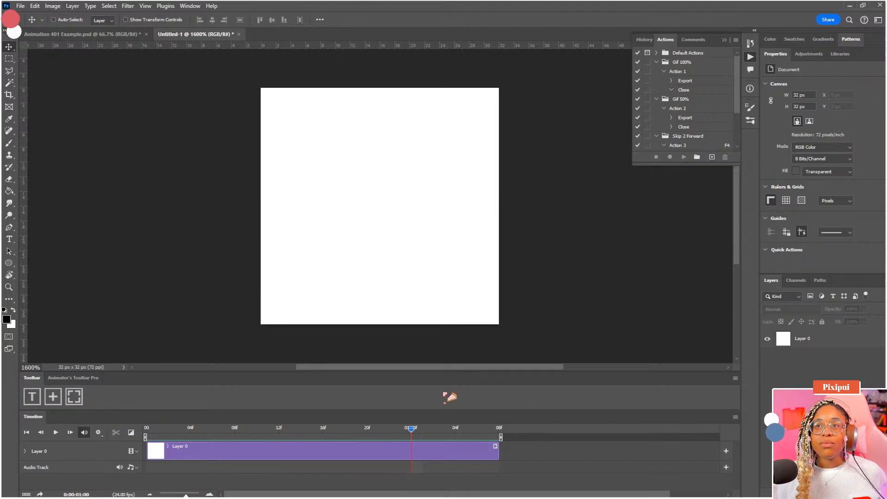
pyautogui.moveTo(32, 378); pyautogui.dragTo(49, 401)
pyautogui.moveTo(40, 346); pyautogui.dragTo(50, 382)
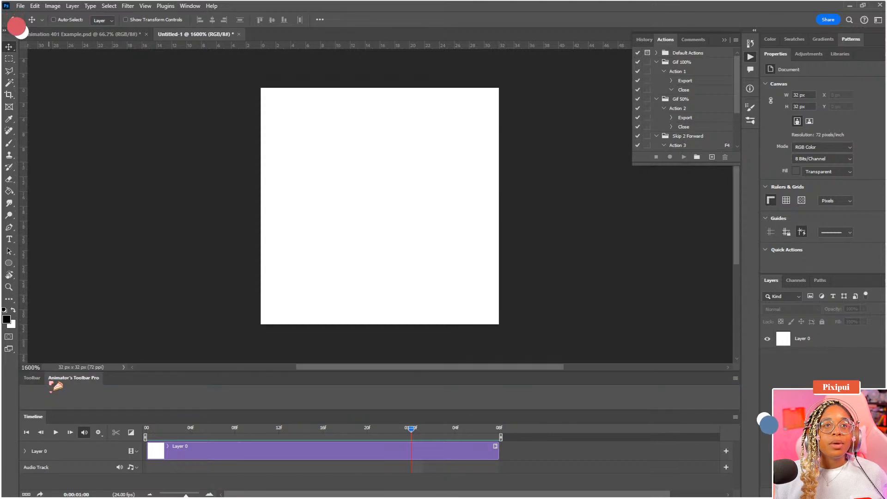
pyautogui.click(34, 379)
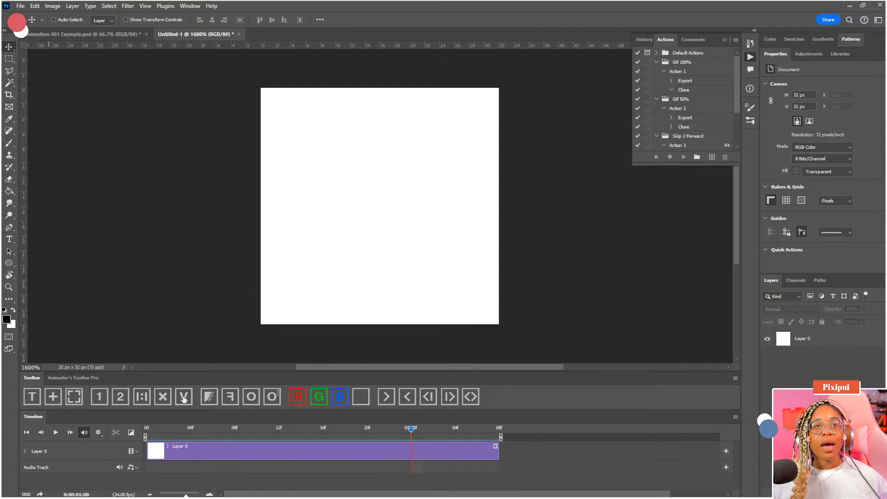
# Add a new empty layer directly above Layer 0
pyautogui.click(810, 341)
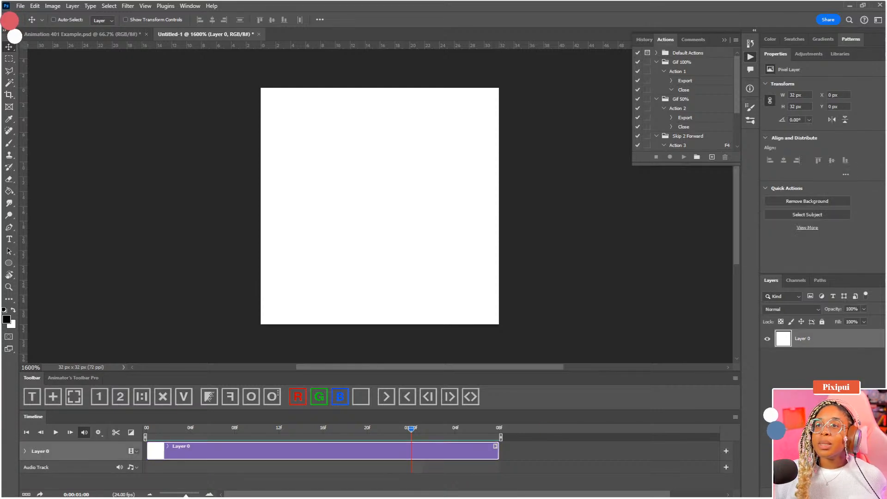
pyautogui.click(850, 493)
pyautogui.moveTo(498, 455); pyautogui.dragTo(226, 451)
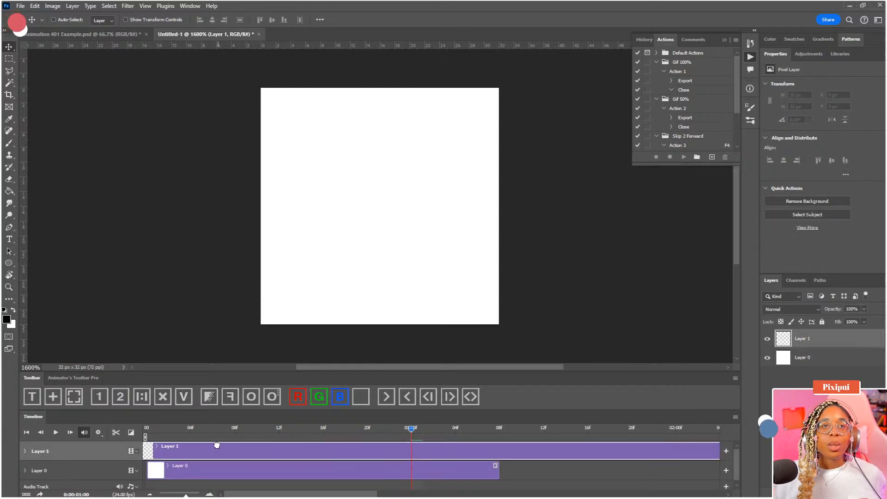
# Split the Layer 1 clip at 0:00:01:07 and remove its excess length beyond the end of the Layer 0 clip
pyautogui.click(499, 427)
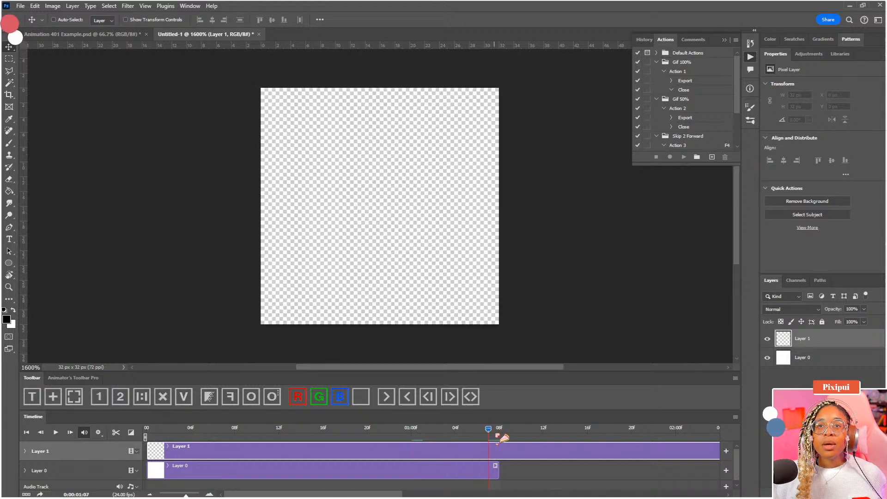
pyautogui.click(116, 433)
pyautogui.click(586, 455)
pyautogui.press('Delete')
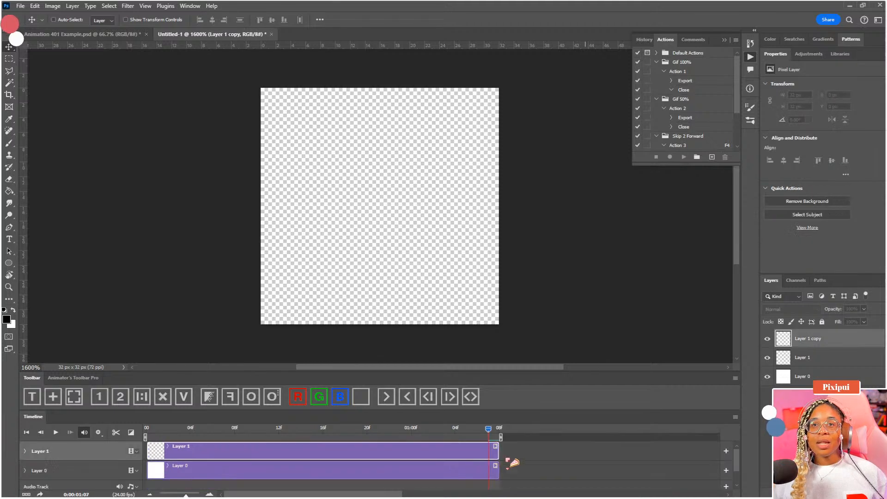
# Return the playhead to the start, create a new video group above Layer 1 and move Layer 1 into it
pyautogui.moveTo(352, 430); pyautogui.dragTo(123, 448)
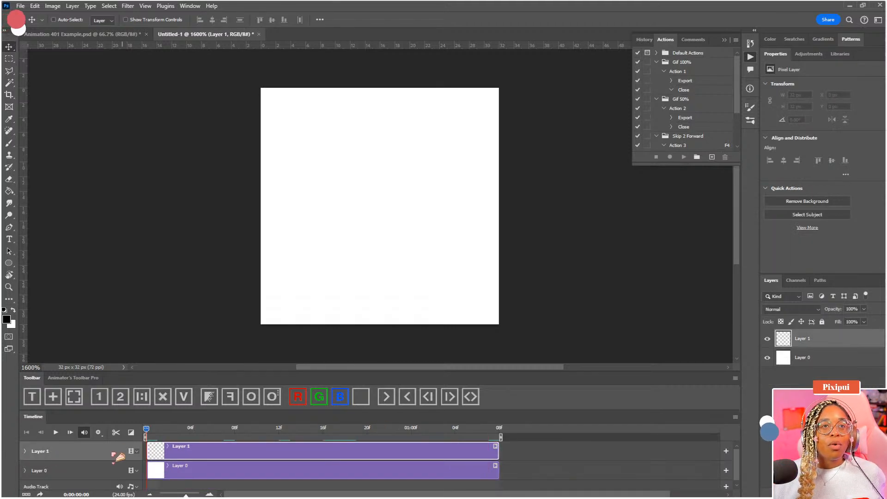
pyautogui.scroll(-2, 131, 452)
pyautogui.scroll(3, 131, 451)
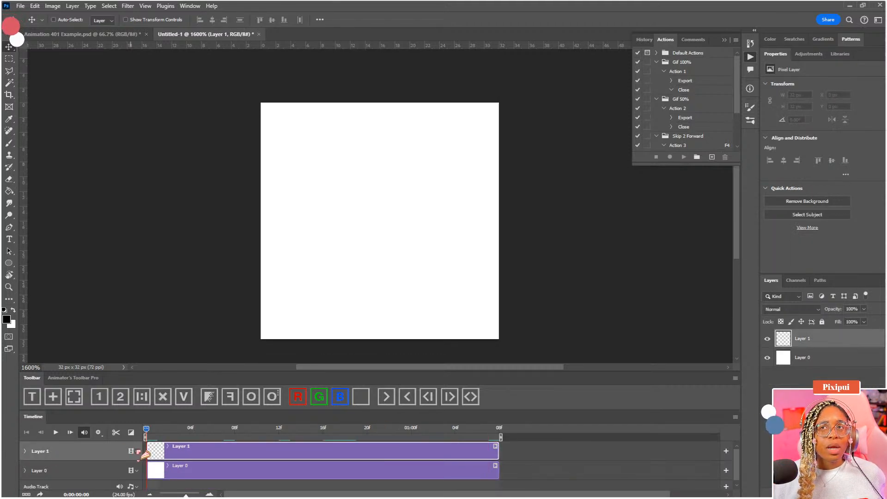
pyautogui.click(143, 454)
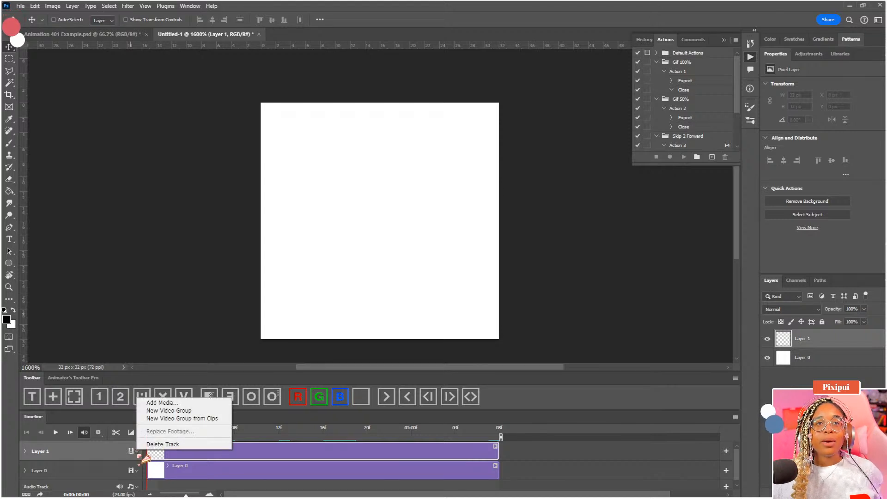
pyautogui.click(177, 411)
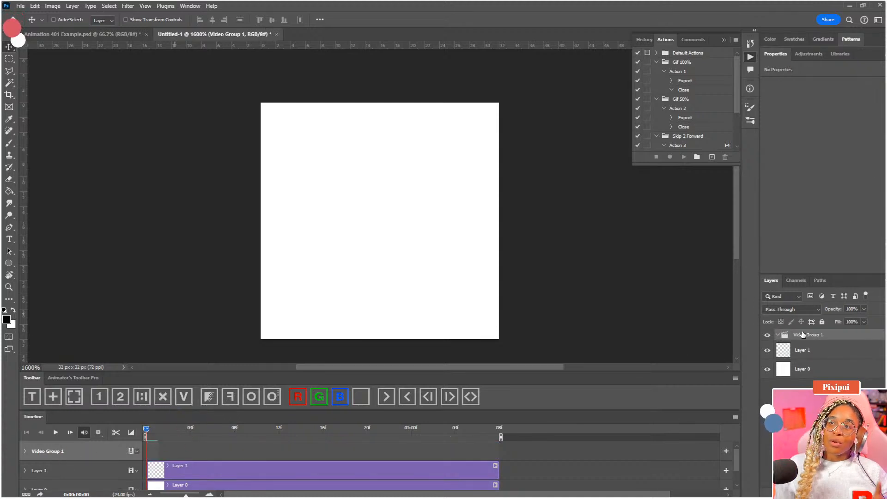
pyautogui.moveTo(808, 280); pyautogui.dragTo(783, 60)
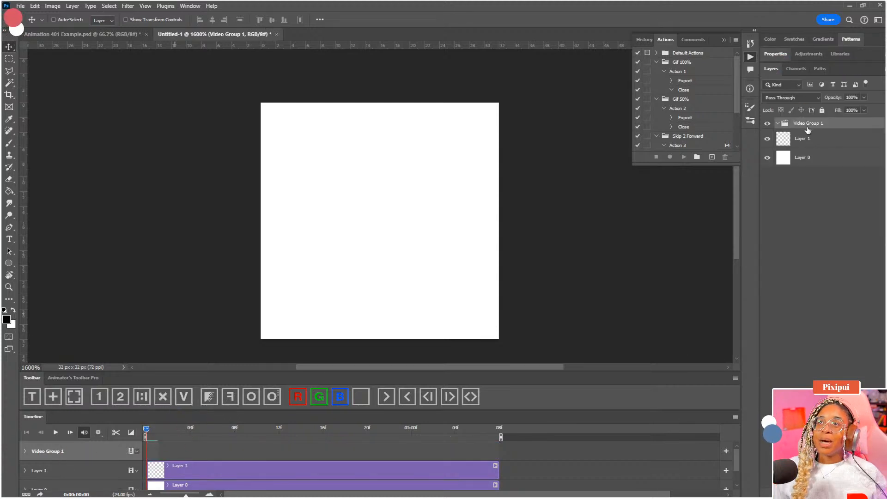
pyautogui.moveTo(806, 134); pyautogui.dragTo(805, 138)
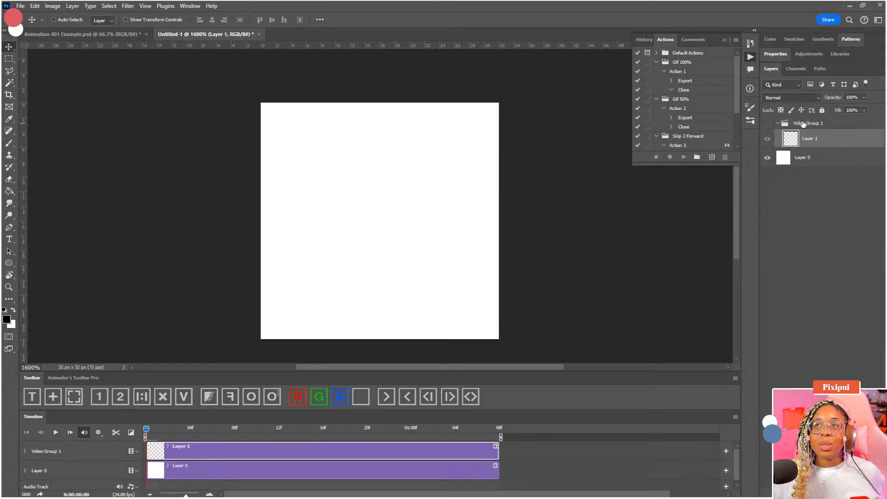
# Delete the video group together with Layer 1 and create a fresh video group containing an empty layer with the FrameBar toolbar
pyautogui.click(804, 124)
pyautogui.press('Delete')
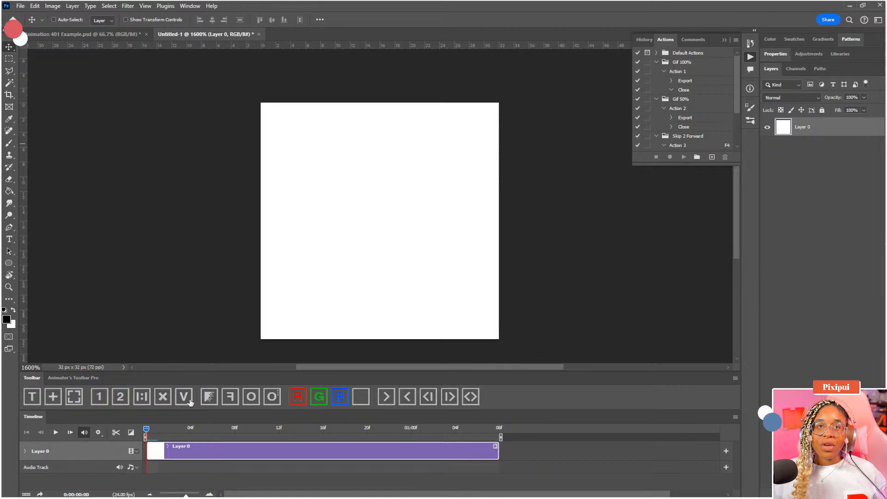
pyautogui.click(185, 399)
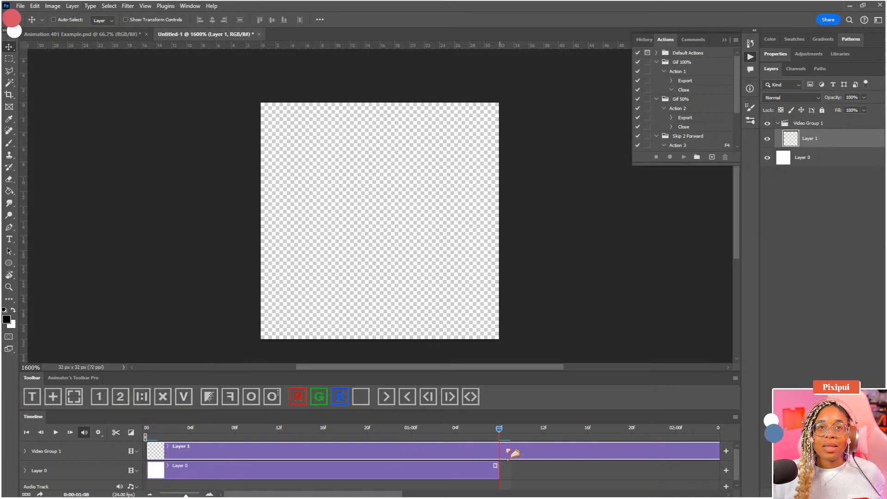
# Split the group's Layer 1 clip at 0:00:01:08, delete the excess clip and return the playhead to 0:00:00:00
pyautogui.click(115, 432)
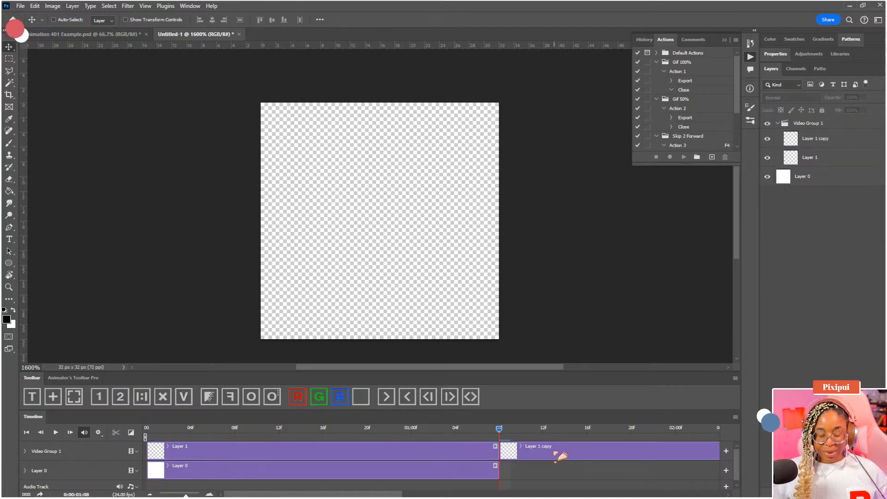
pyautogui.click(560, 451)
pyautogui.press('Delete')
pyautogui.moveTo(411, 438); pyautogui.dragTo(140, 445)
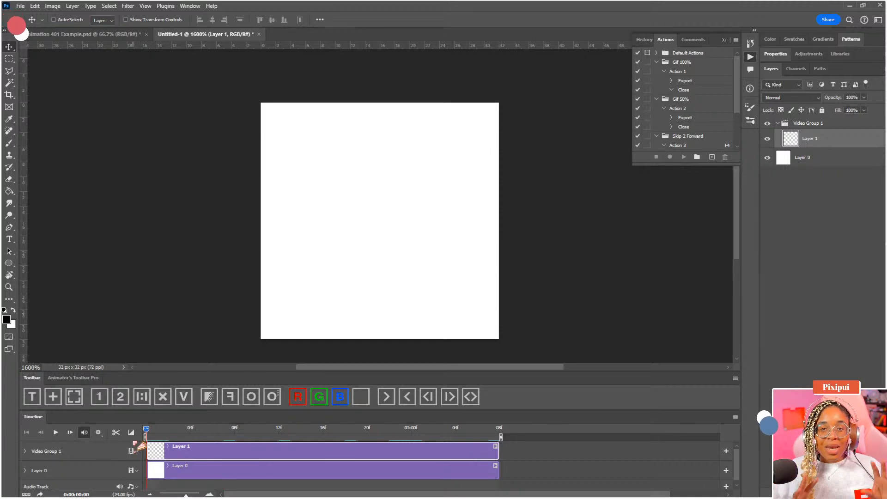
# Rename the video group to GUIDE
pyautogui.click(809, 125)
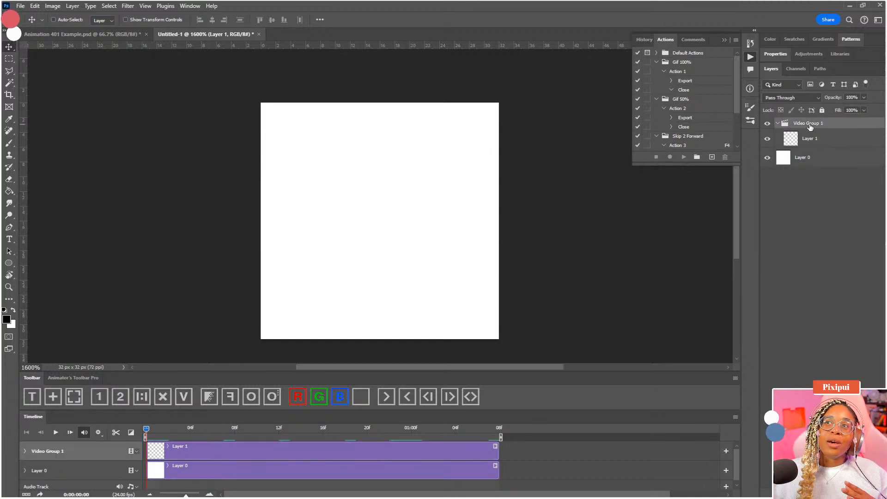
pyautogui.doubleClick(810, 124)
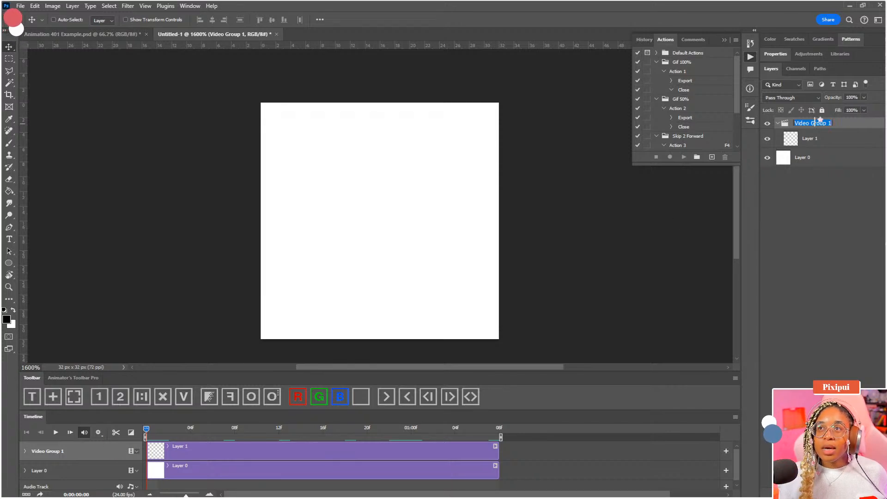
pyautogui.write('GUID')
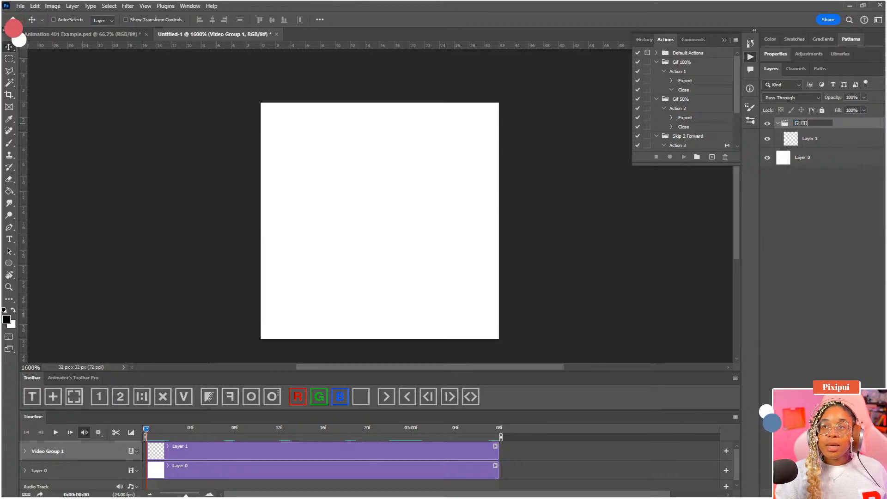
pyautogui.write('E')
pyautogui.press('Return')
# Add a new empty layer above Layer 0 and cut its clip at 0:00:01:08, deleting the part beyond
pyautogui.click(810, 155)
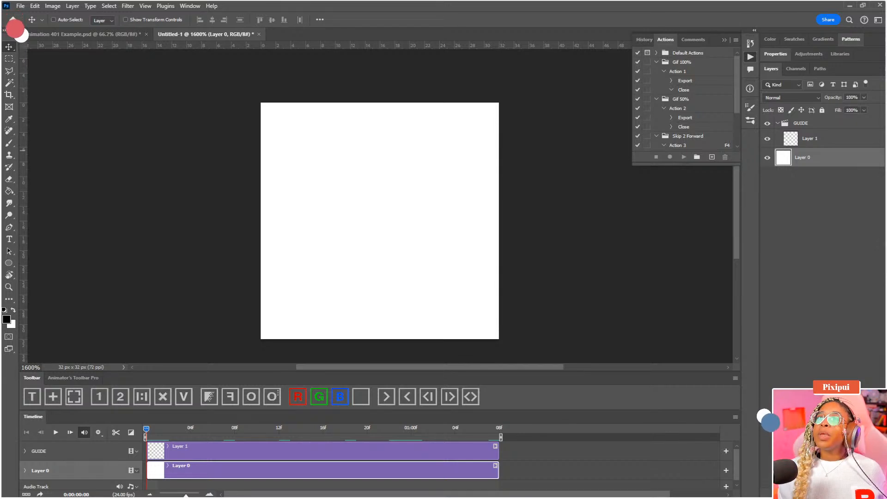
pyautogui.hotkey('ctrl', 'alt', 'shift', 'n')
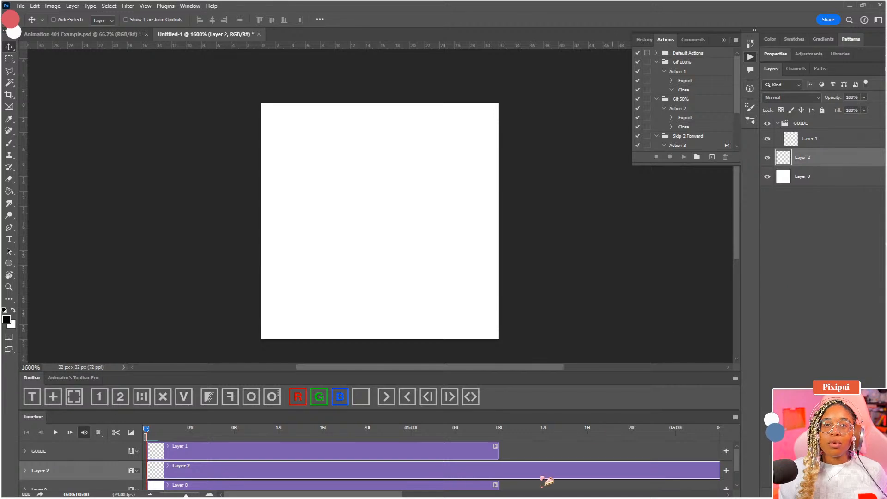
pyautogui.click(500, 431)
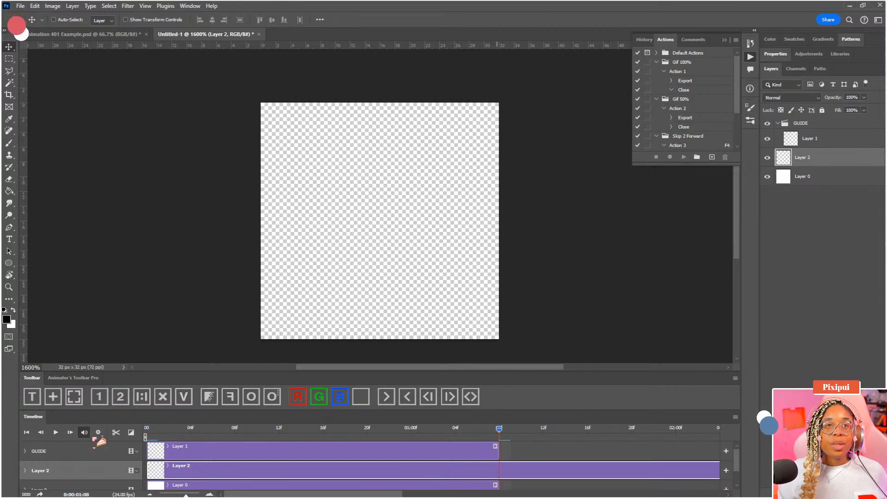
pyautogui.click(116, 433)
pyautogui.press('Delete')
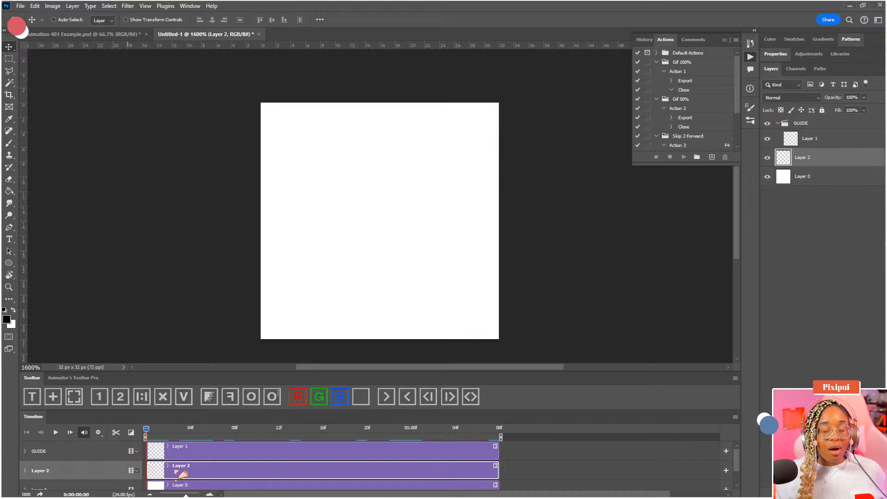
# Activate the Brush tool and set the foreground color to a bright green
pyautogui.press('b')
pyautogui.click(7, 320)
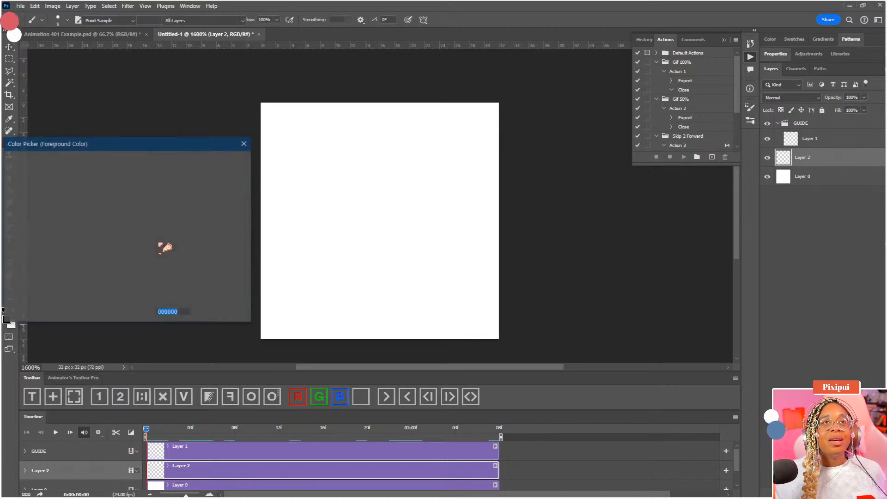
pyautogui.click(142, 246)
pyautogui.moveTo(113, 196); pyautogui.dragTo(120, 175)
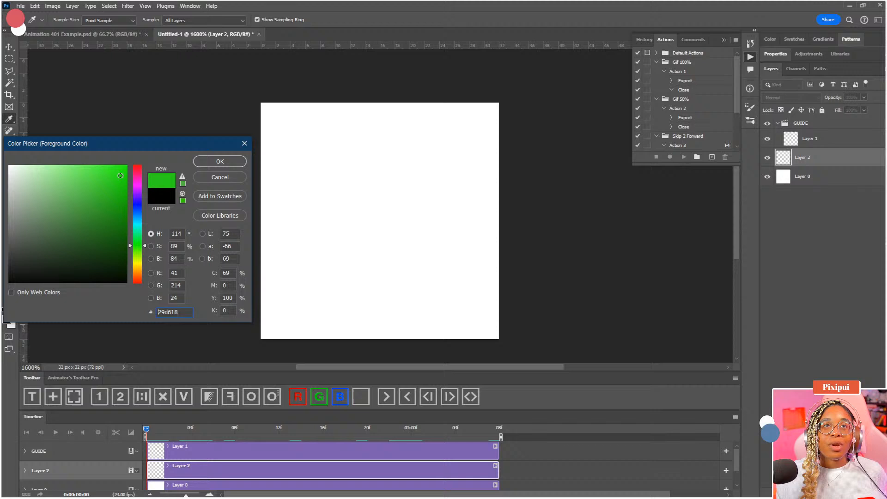
pyautogui.click(218, 161)
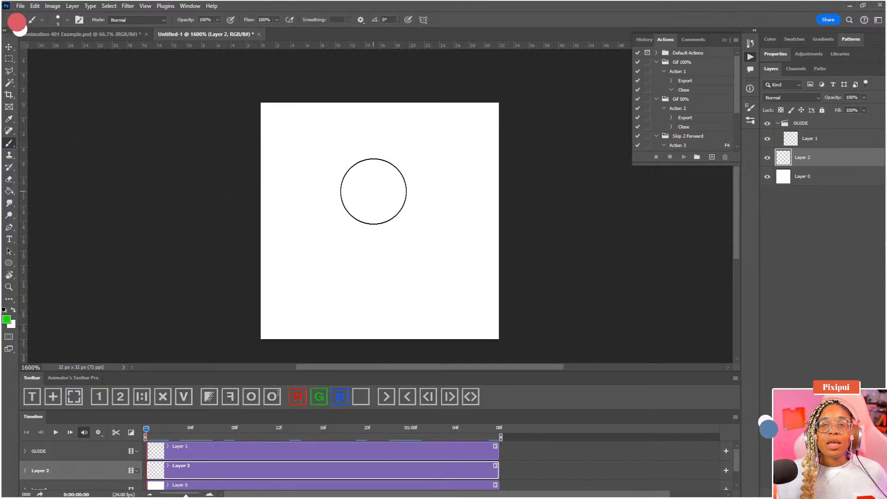
# Paint a test brush dab near the canvas center, undo it, and switch to the Pencil tool with its 1 px tip
pyautogui.click(379, 221)
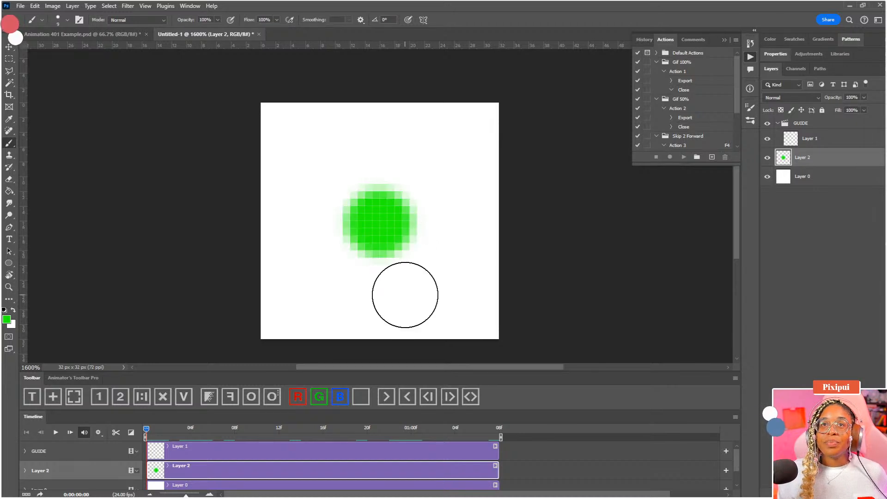
pyautogui.hotkey('ctrl', 'z')
pyautogui.rightClick(11, 144)
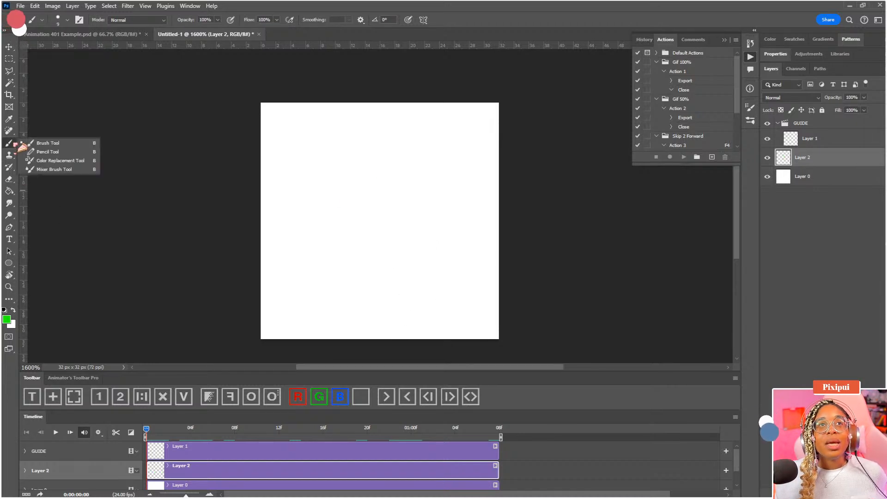
pyautogui.click(55, 153)
pyautogui.rightClick(369, 148)
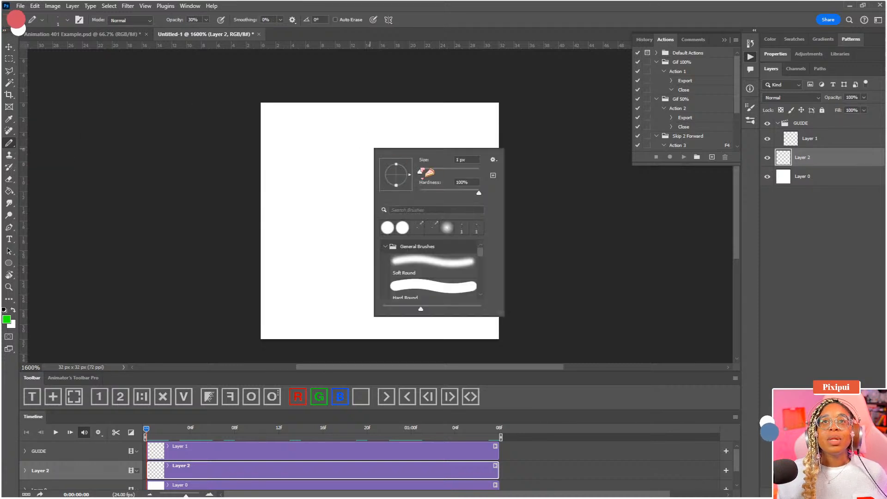
pyautogui.click(363, 97)
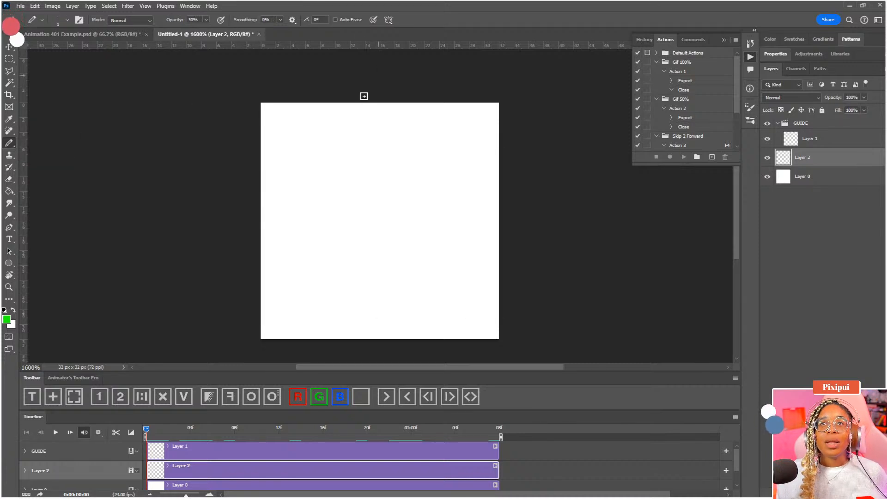
# Activate the Eraser tool and set its mode to Block
pyautogui.press('e')
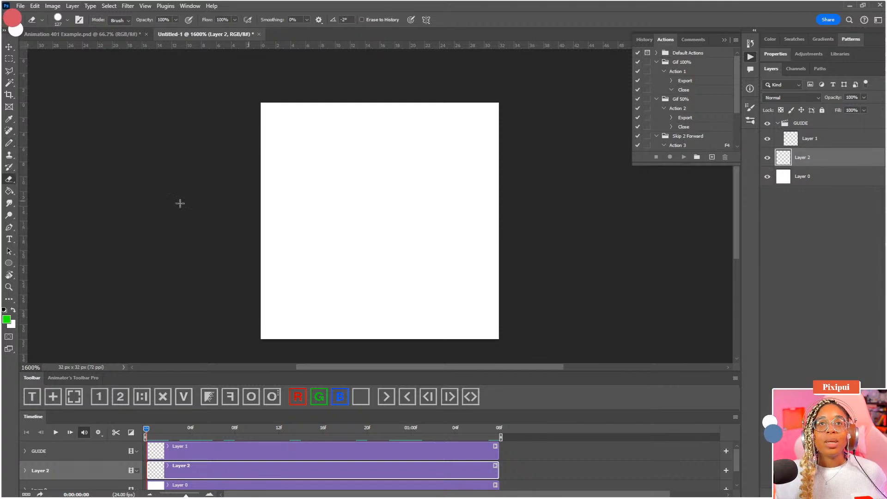
pyautogui.rightClick(8, 179)
pyautogui.click(39, 180)
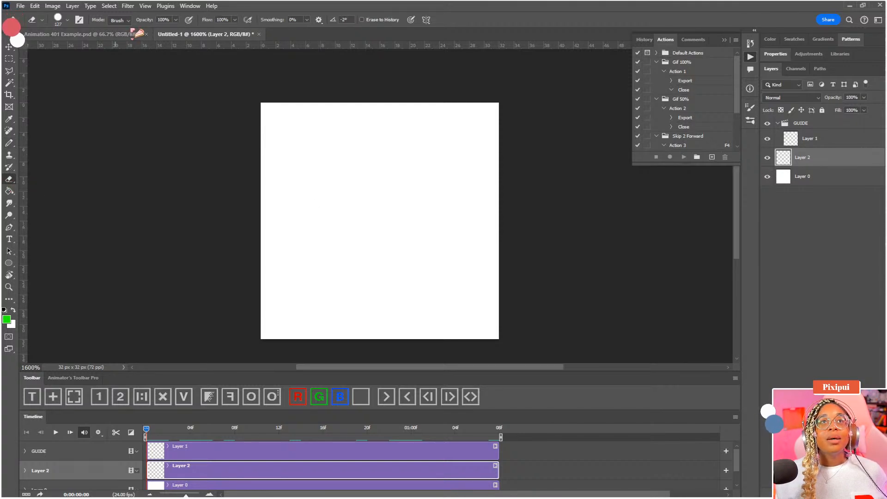
pyautogui.click(121, 20)
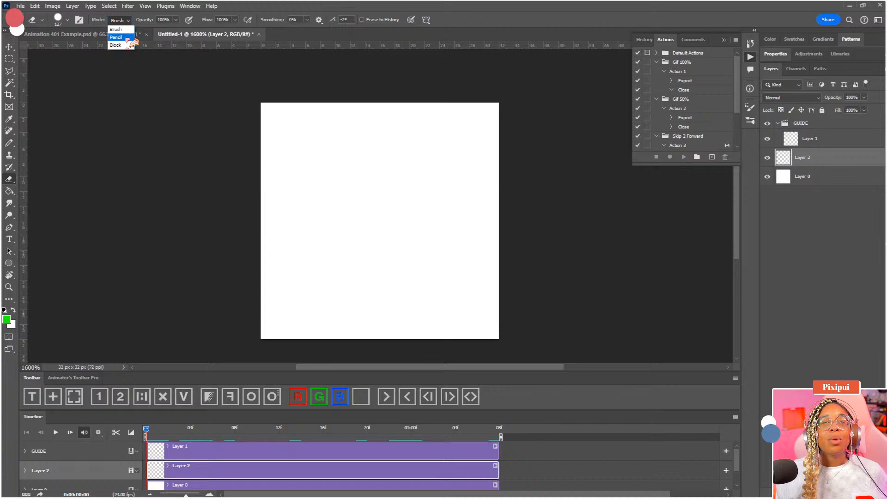
pyautogui.click(128, 45)
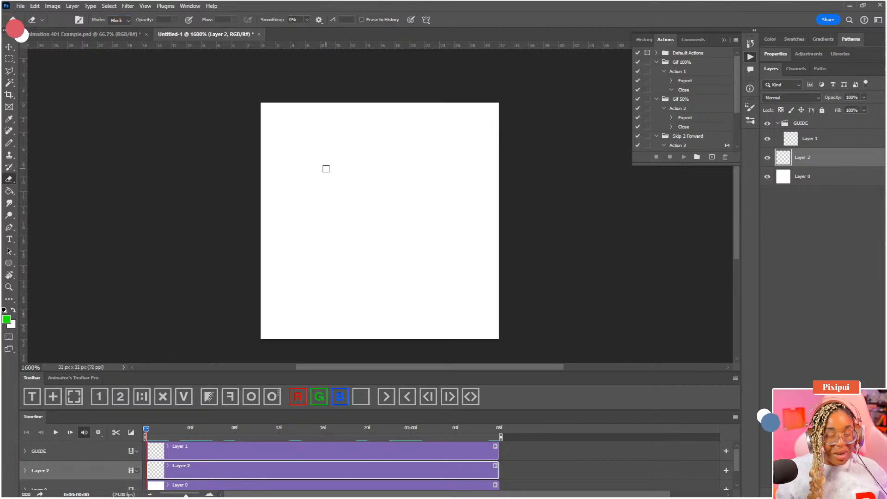
# Switch back to the Pencil tool, draw a short test stroke in the canvas's upper half and undo it
pyautogui.press('b')
pyautogui.rightClick(8, 146)
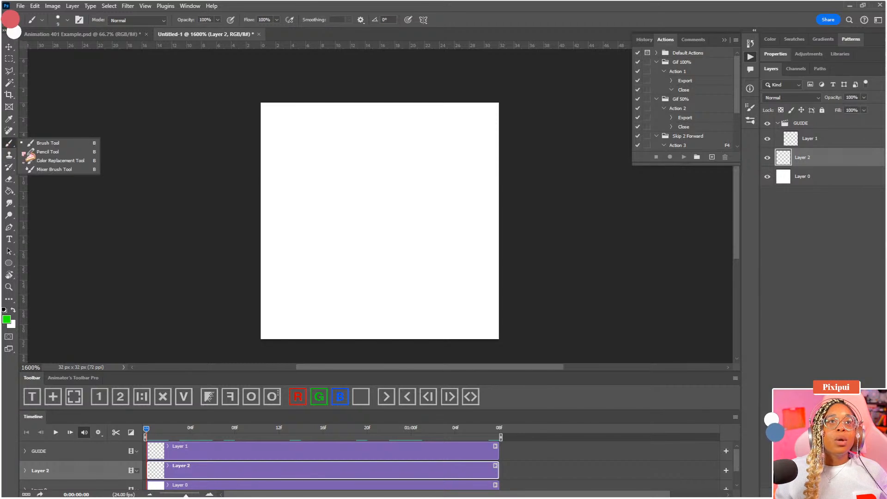
pyautogui.click(68, 151)
pyautogui.moveTo(305, 172); pyautogui.dragTo(376, 187)
pyautogui.hotkey('ctrl', 'z')
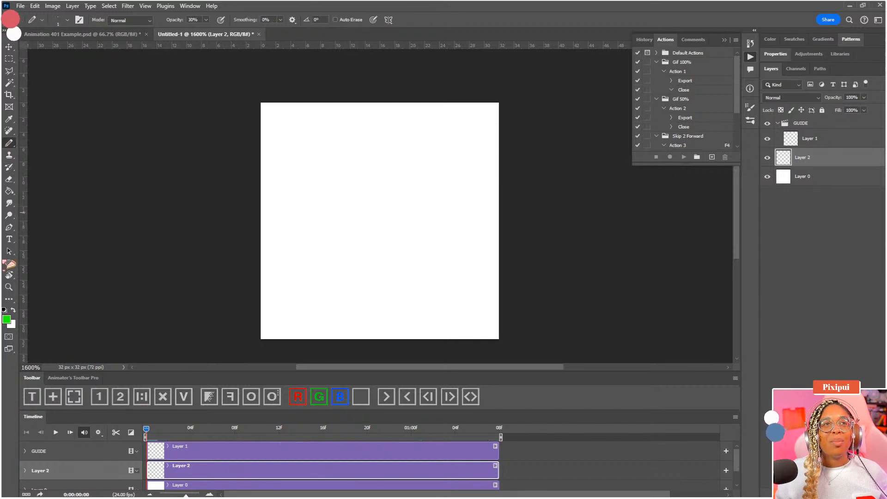
# Set the foreground color to dark green and pencil a line about 22 px wide, dipping in the middle, across the canvas's upper part
pyautogui.click(6, 319)
pyautogui.click(122, 261)
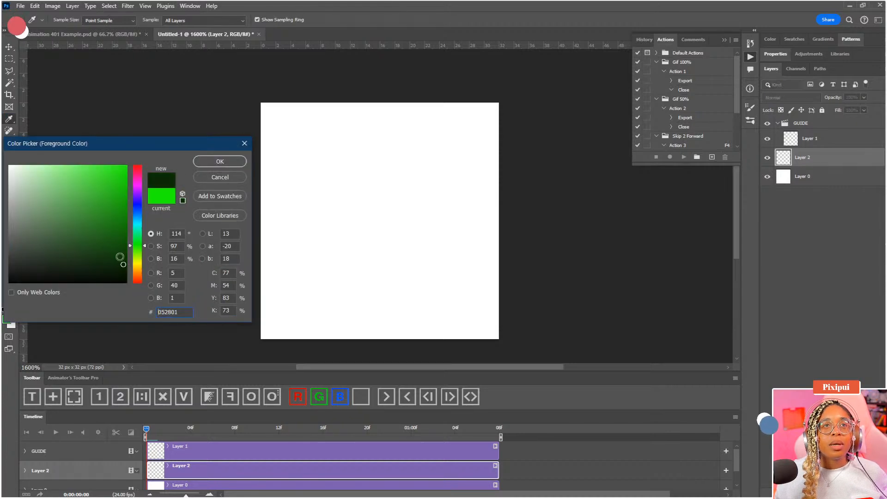
pyautogui.click(221, 161)
pyautogui.moveTo(300, 168)
pyautogui.mouseDown()
pyautogui.moveTo(391, 182)
pyautogui.moveTo(459, 165)
pyautogui.mouseUp()
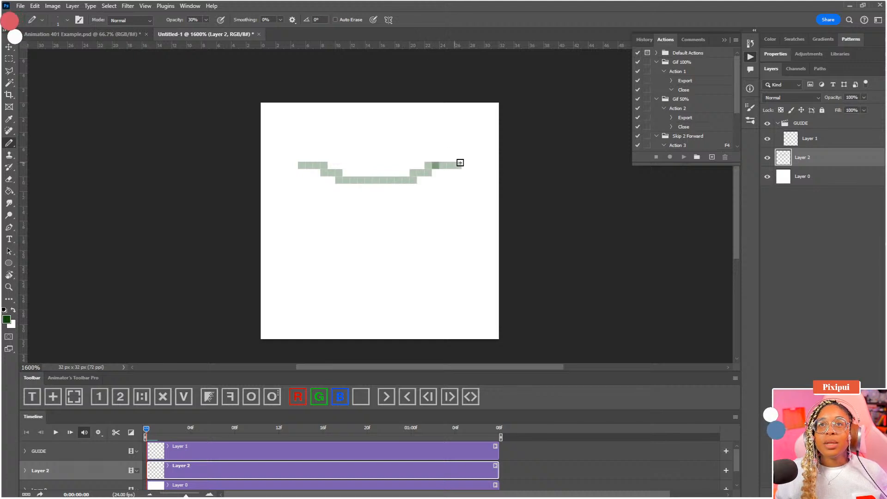
# Set the pencil opacity to 100% and retrace the whole dipping line in solid dark green
pyautogui.press('0')
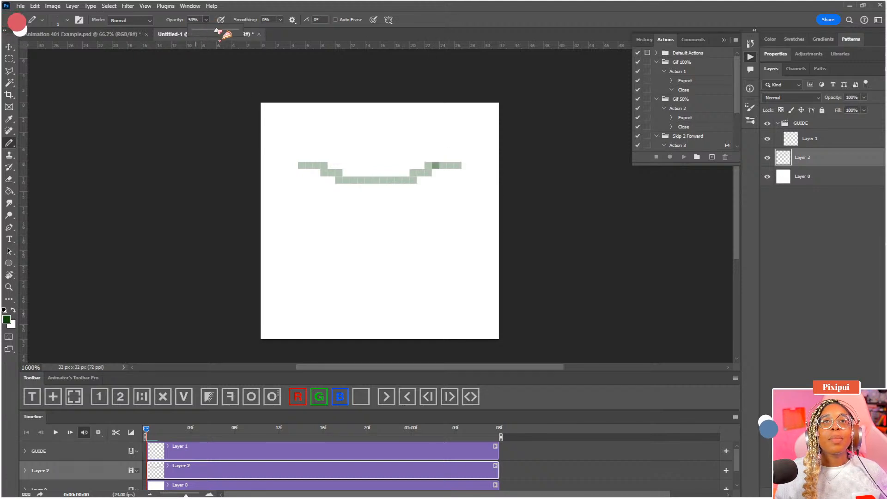
pyautogui.click(302, 165)
pyautogui.moveTo(306, 165)
pyautogui.mouseDown()
pyautogui.moveTo(340, 179)
pyautogui.moveTo(376, 180)
pyautogui.moveTo(461, 165)
pyautogui.mouseUp()
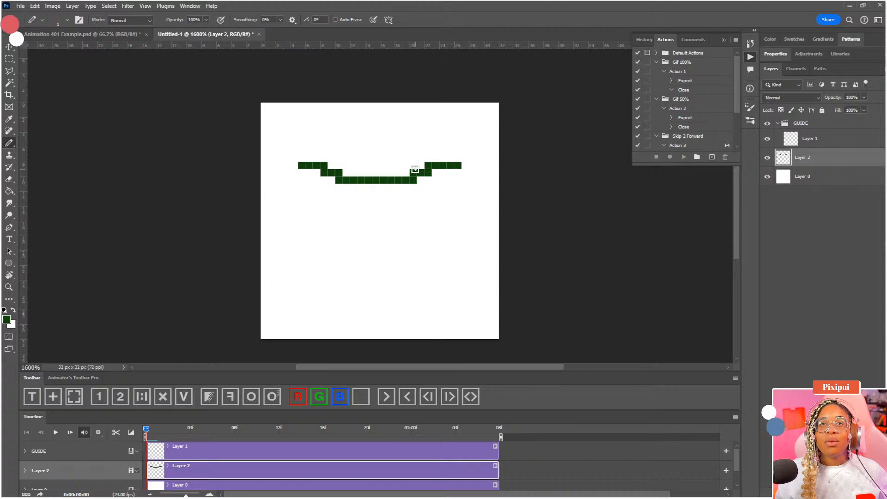
# Erase the stray end pixels and the overlapping corner pixels of the dipping green line so its steps are clean
pyautogui.press('e')
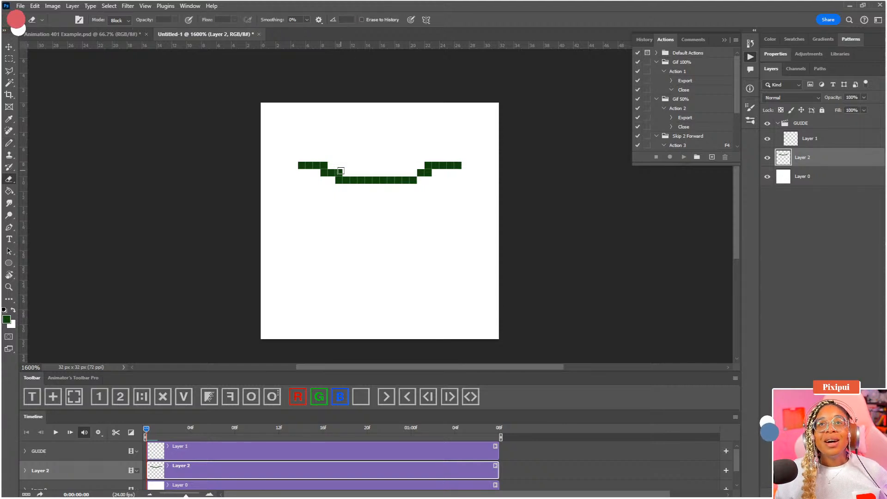
pyautogui.click(458, 165)
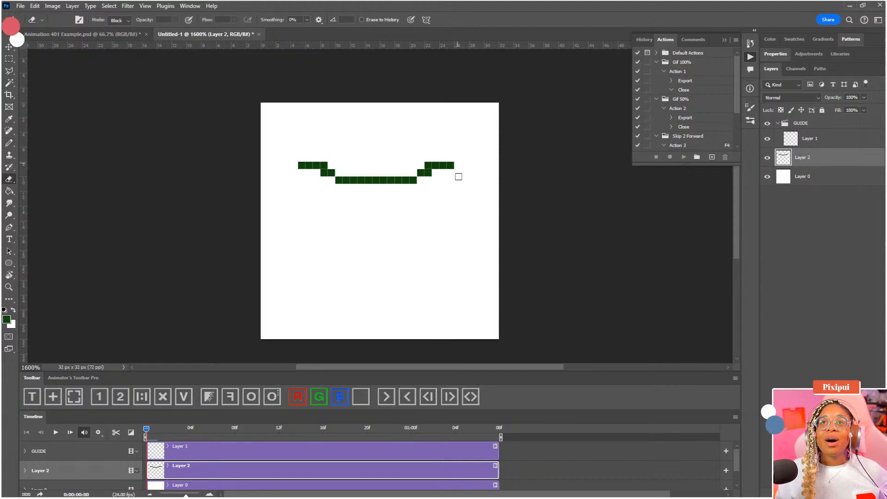
pyautogui.click(428, 165)
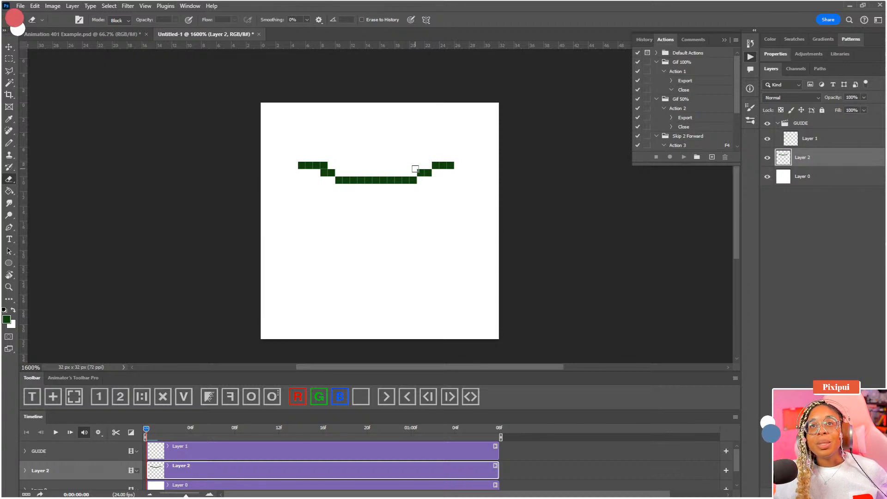
pyautogui.click(302, 165)
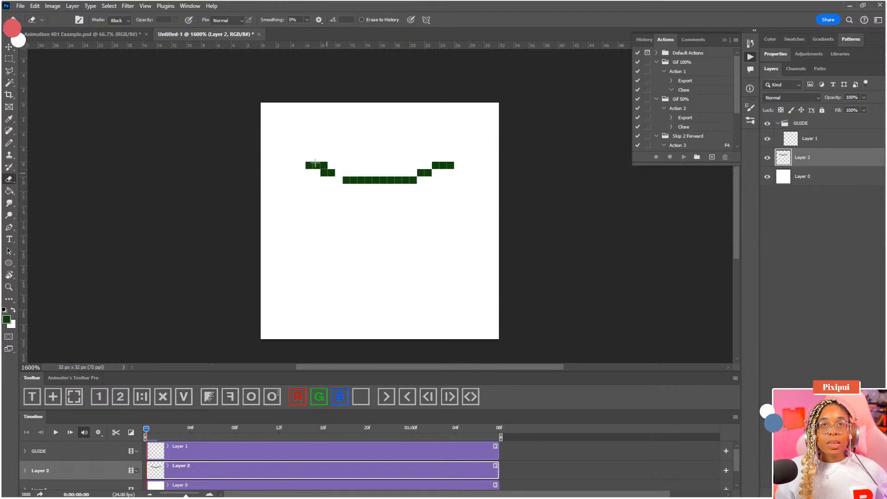
# Try to close the gap by selecting the line's left stepped end and nudging it 1 px right, then move it back
pyautogui.press('m')
pyautogui.moveTo(298, 155); pyautogui.dragTo(342, 198)
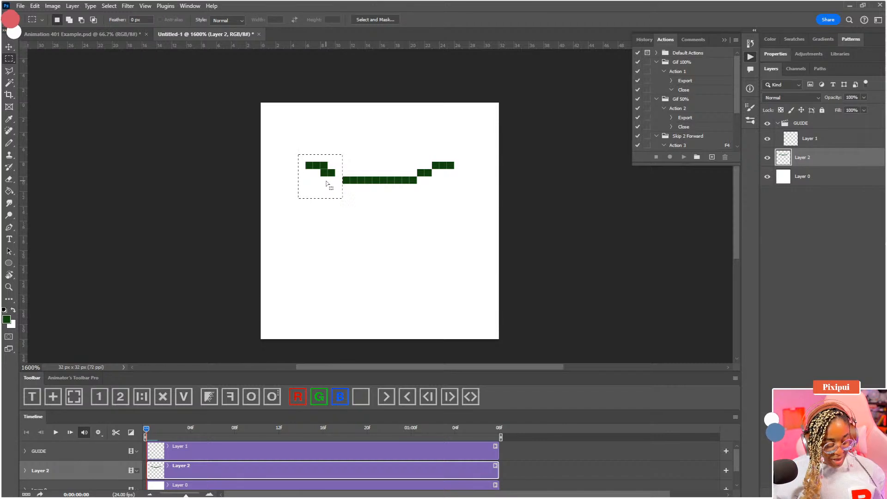
pyautogui.press('v')
pyautogui.press('Right')
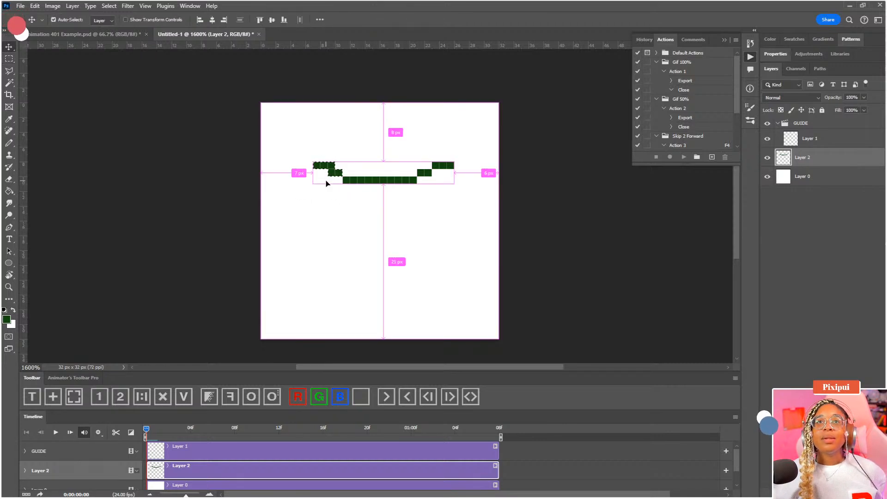
pyautogui.hotkey('ctrl', 'd')
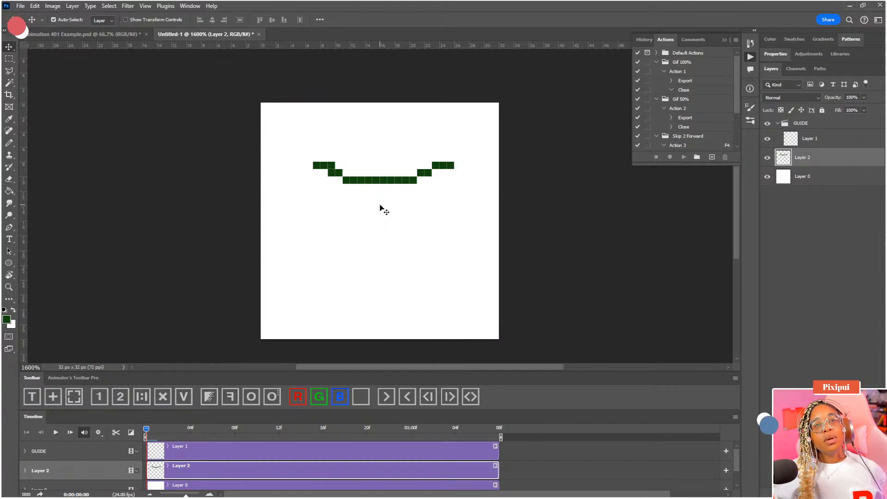
pyautogui.hotkey('ctrl', 'z')
pyautogui.hotkey('ctrl', 'd')
pyautogui.hotkey('ctrl', 'z')
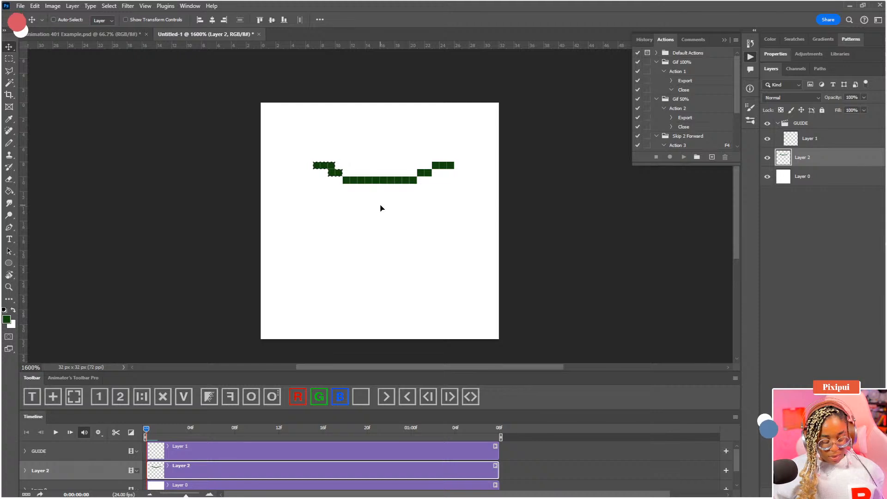
pyautogui.press('Left')
pyautogui.hotkey('ctrl', 'd')
# Pencil the missing pixel back into the upper line's left dip and draw a wide downward arc across the full canvas width below it
pyautogui.press('b')
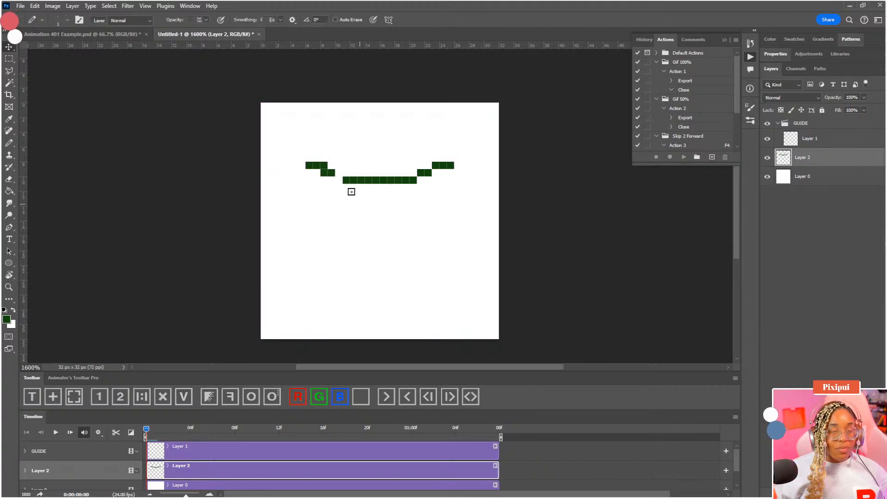
pyautogui.click(342, 191)
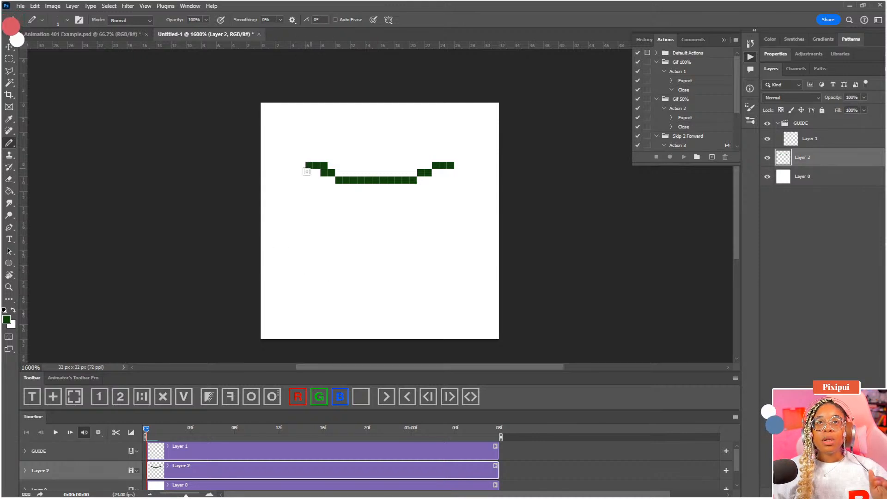
pyautogui.moveTo(268, 245)
pyautogui.mouseDown()
pyautogui.moveTo(334, 273)
pyautogui.moveTo(395, 279)
pyautogui.moveTo(495, 240)
pyautogui.mouseUp()
pyautogui.moveTo(391, 280); pyautogui.dragTo(484, 248)
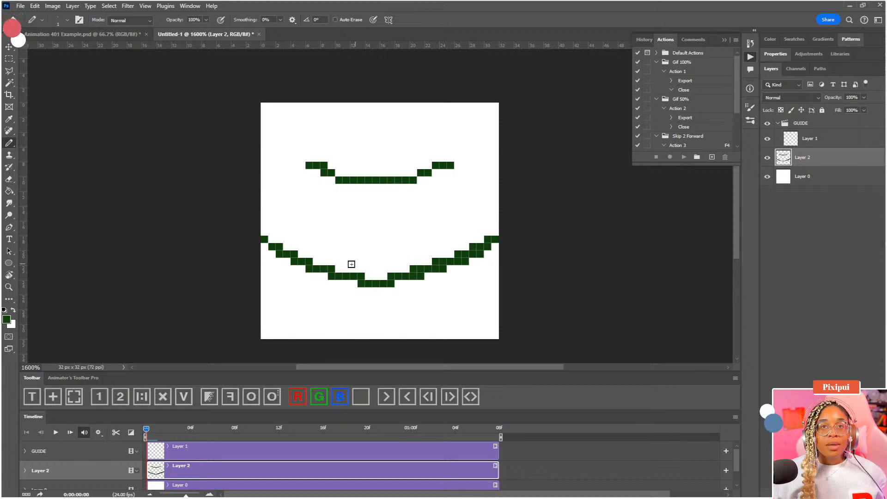
# Erase the doubled corner pixels along the right half of the lower arc to leave a clean one-pixel line
pyautogui.press('e')
pyautogui.click(391, 276)
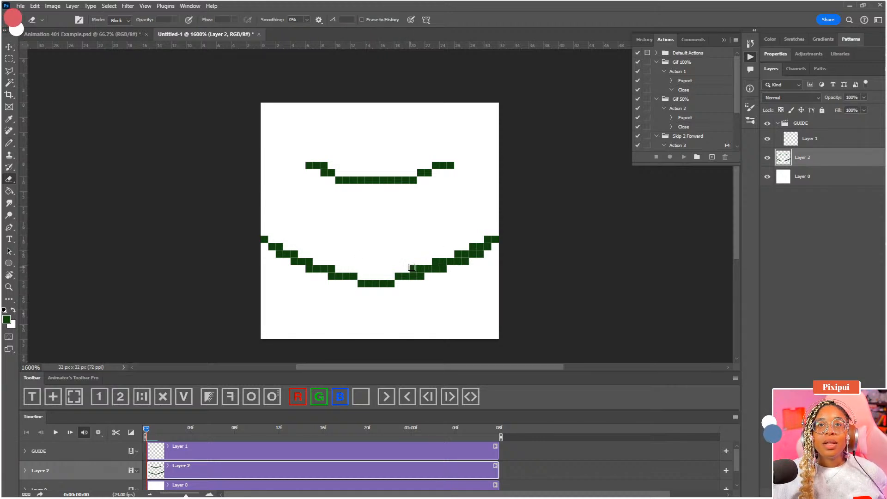
pyautogui.click(421, 268)
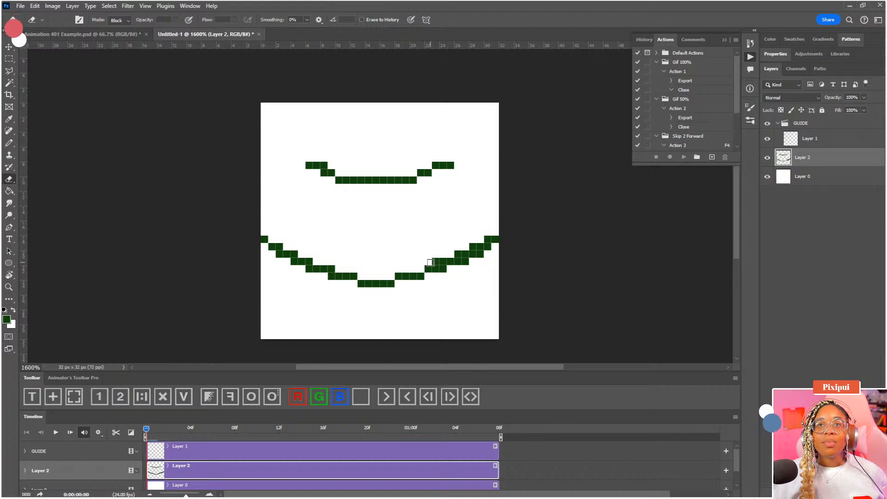
pyautogui.click(435, 261)
pyautogui.click(458, 254)
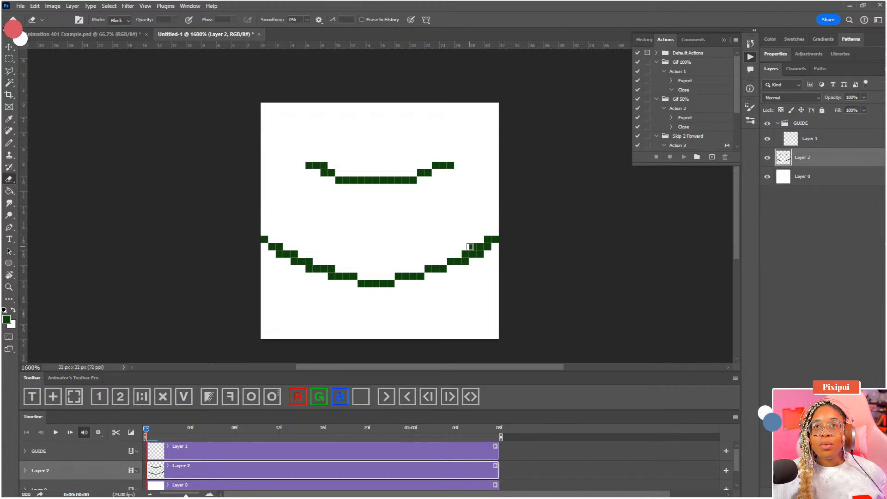
pyautogui.click(465, 254)
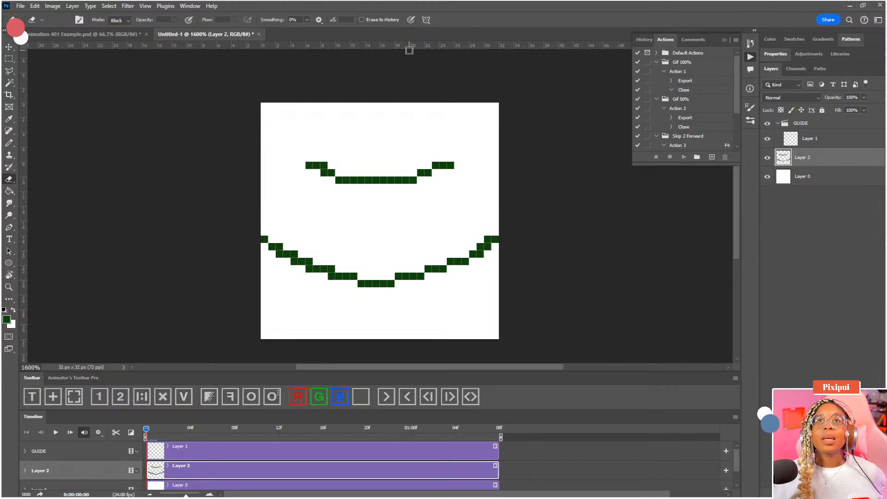
# Try vertical paint symmetry with its axis through the canvas center, and switch the symmetry off
pyautogui.click(426, 20)
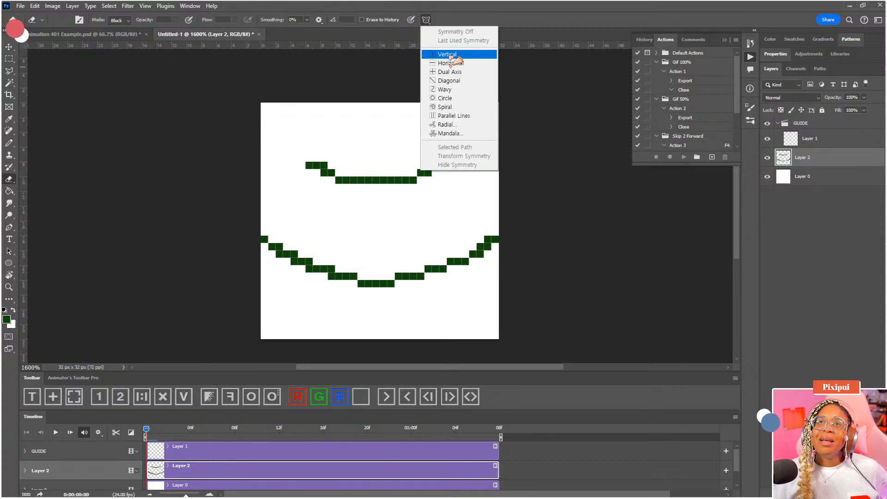
pyautogui.click(451, 56)
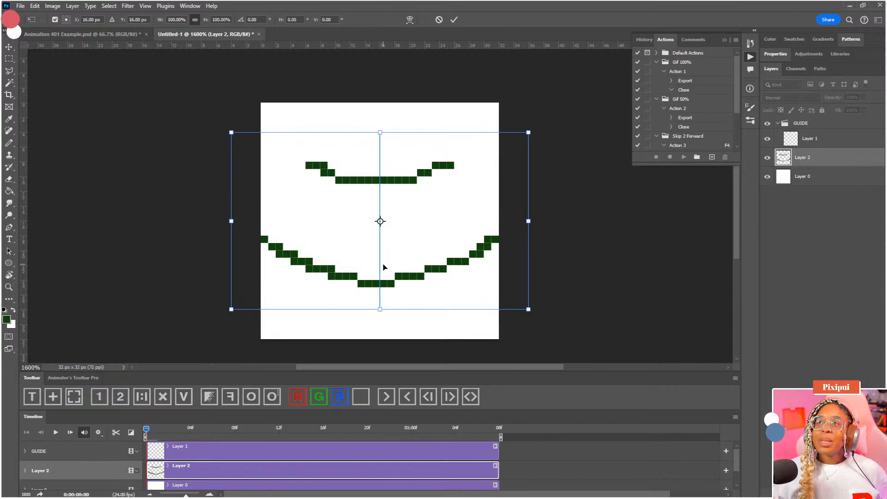
pyautogui.press('Return')
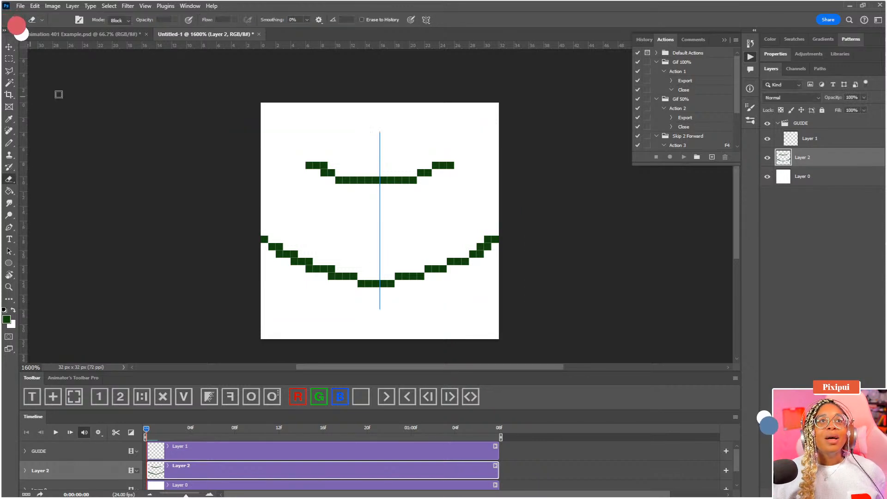
pyautogui.click(426, 19)
pyautogui.click(450, 31)
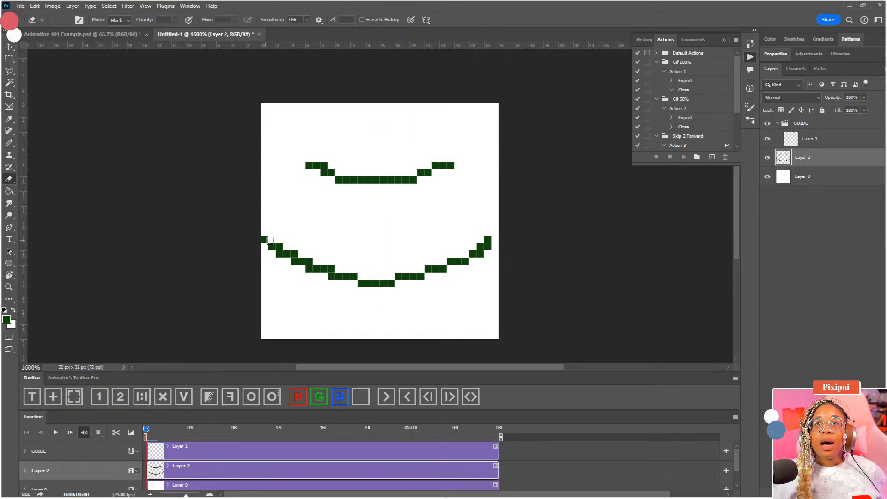
# Erase the extra corner pixel near the lower arc's right end and reduce the line layer's opacity to 29%
pyautogui.click(488, 239)
pyautogui.click(863, 97)
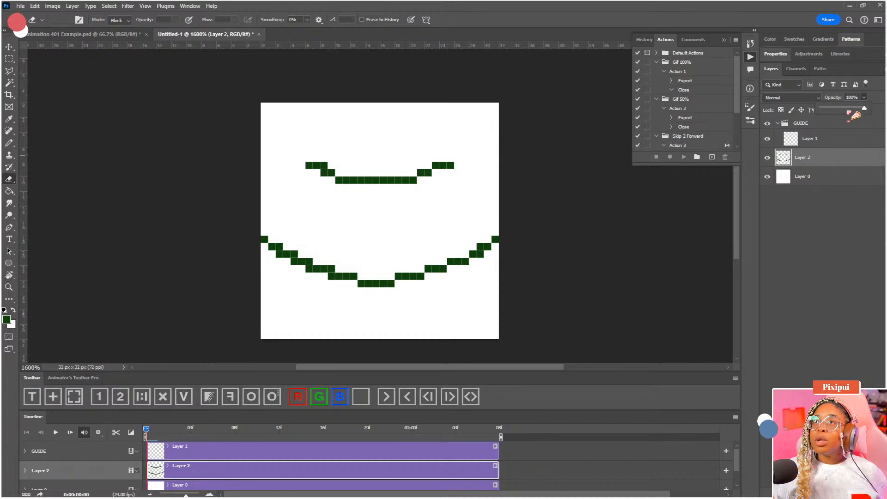
pyautogui.moveTo(864, 110); pyautogui.dragTo(834, 110)
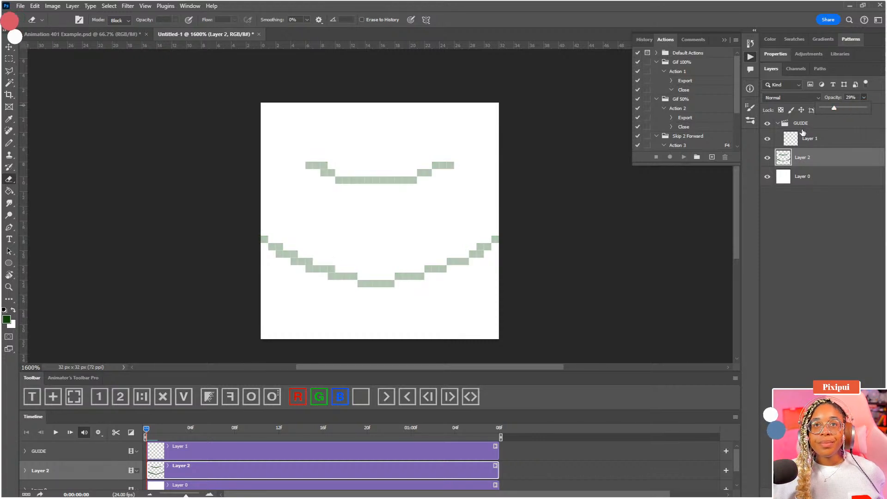
# Pencil four test strokes running down from the upper arc at different angles to show a swing, and undo them all
pyautogui.press('b')
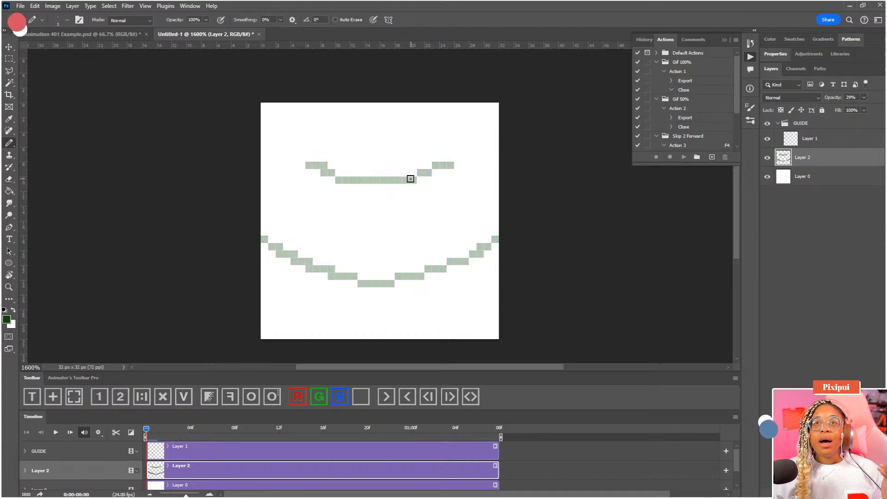
pyautogui.moveTo(408, 179); pyautogui.dragTo(471, 257)
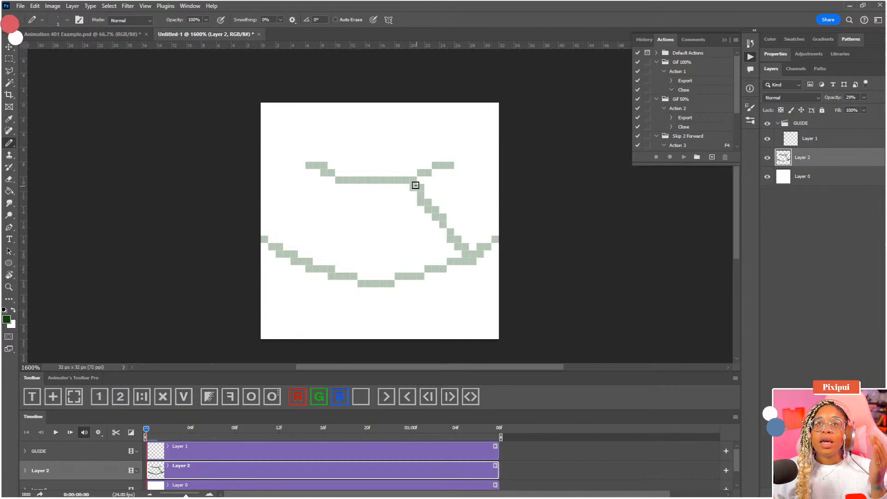
pyautogui.moveTo(375, 182); pyautogui.dragTo(376, 277)
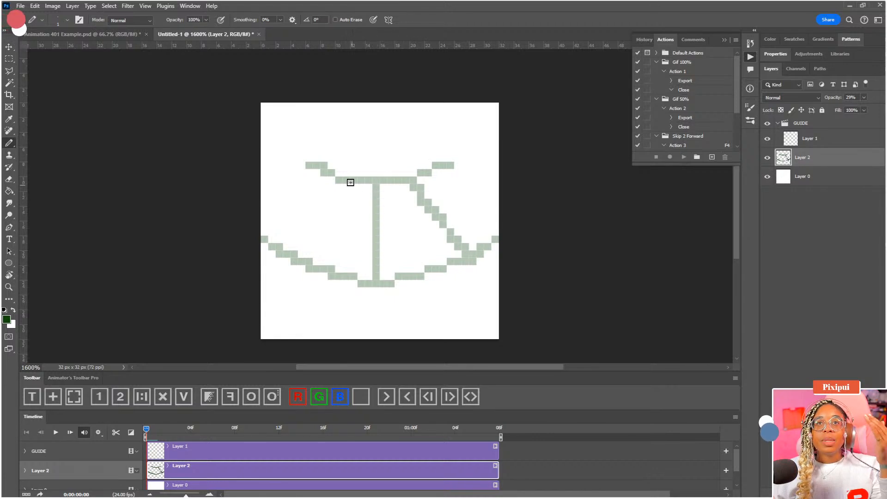
pyautogui.moveTo(347, 180); pyautogui.dragTo(299, 263)
pyautogui.moveTo(321, 174)
pyautogui.mouseDown()
pyautogui.moveTo(283, 220)
pyautogui.moveTo(258, 204)
pyautogui.mouseUp()
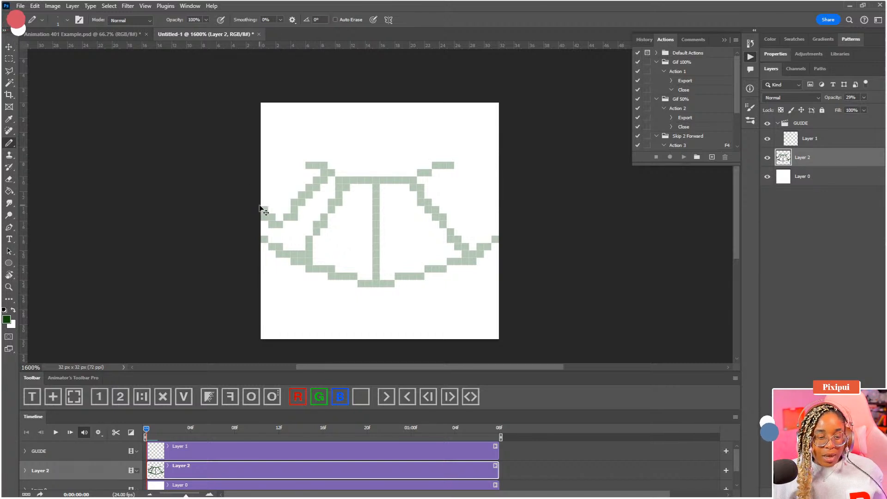
pyautogui.hotkey('ctrl', 'z')
pyautogui.hotkey('ctrl', 'z')
pyautogui.hotkey('ctrl', 'z')
pyautogui.hotkey('ctrl', 'z')
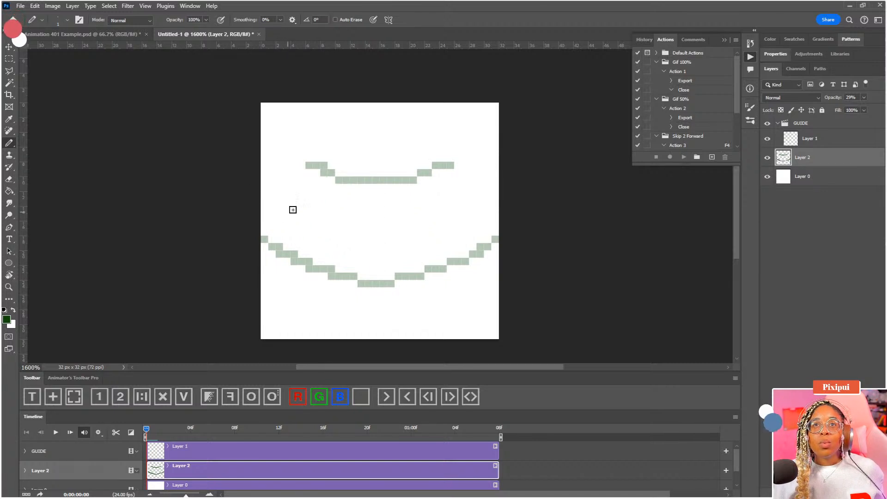
# Rename the layer holding the two arcs as "arc guide"
pyautogui.doubleClick(803, 158)
pyautogui.write('arc gui')
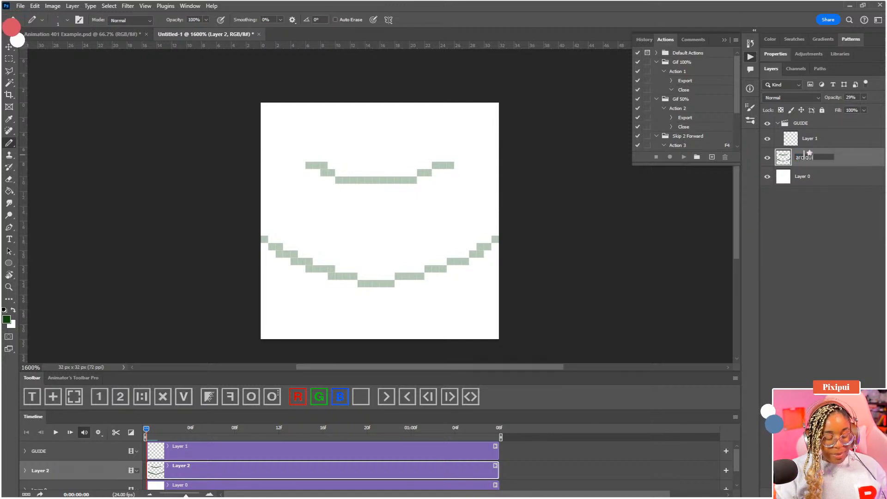
pyautogui.write('de')
pyautogui.press('Return')
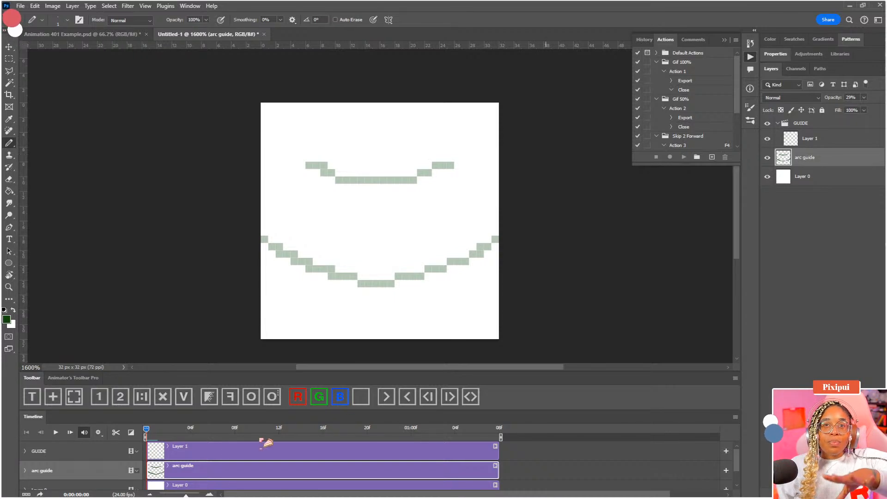
# Select the GUIDE video group and collapse it
pyautogui.click(203, 459)
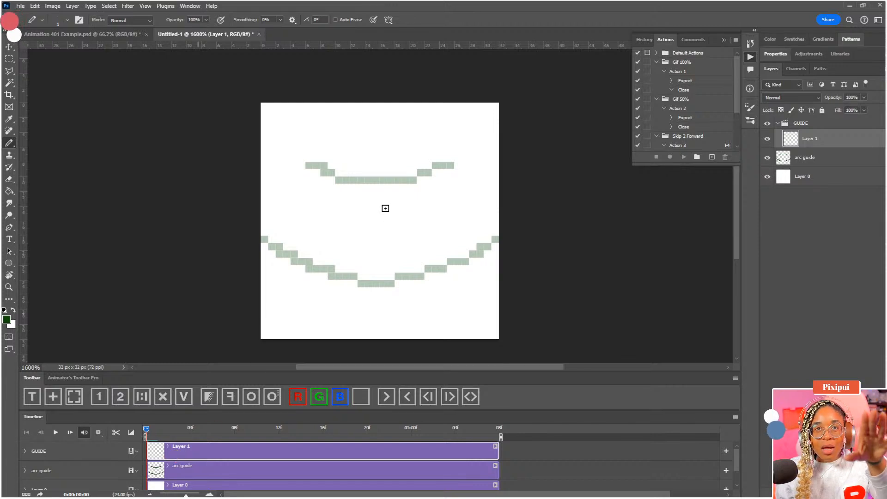
pyautogui.click(819, 128)
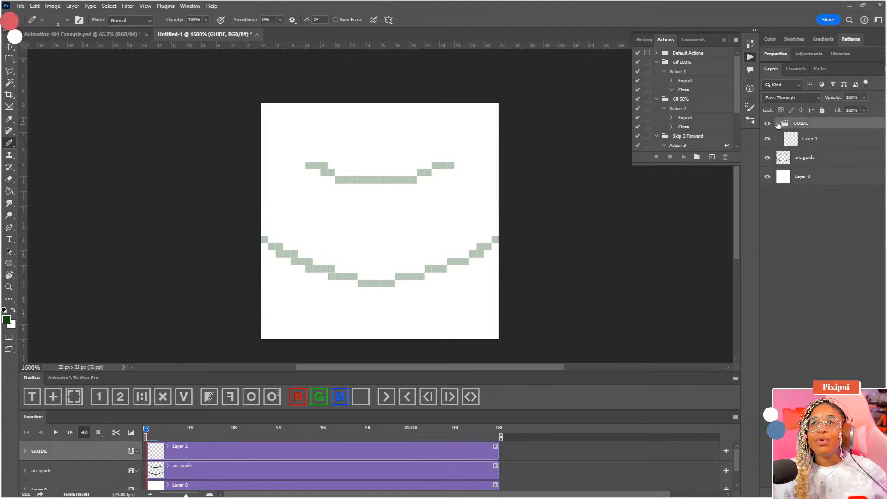
pyautogui.click(778, 123)
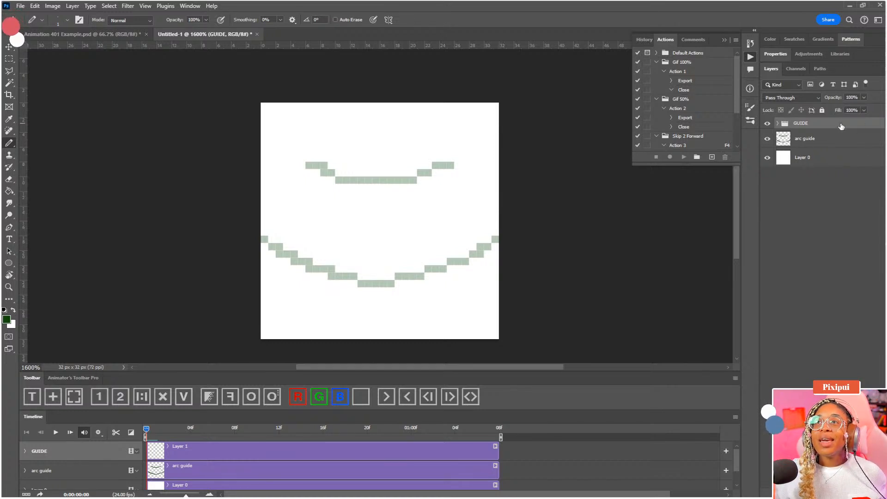
# Add a new video group above GUIDE, start and cancel its renaming, and undo the addition
pyautogui.click(184, 397)
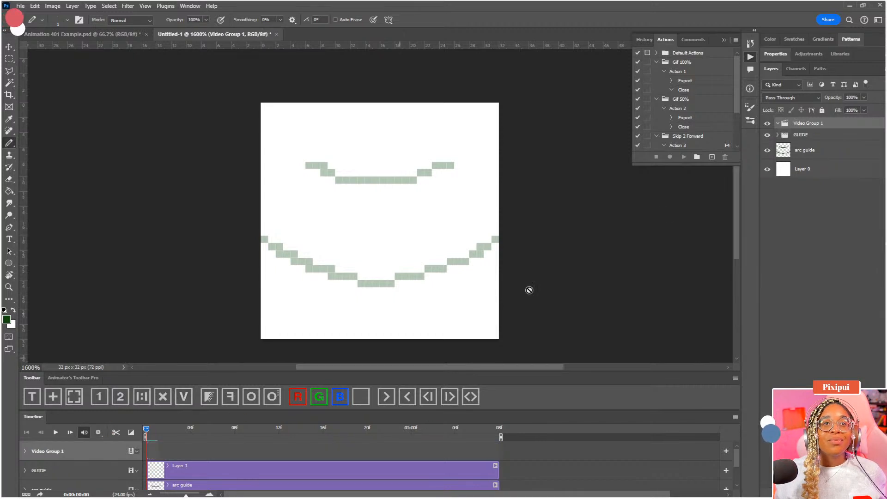
pyautogui.doubleClick(816, 123)
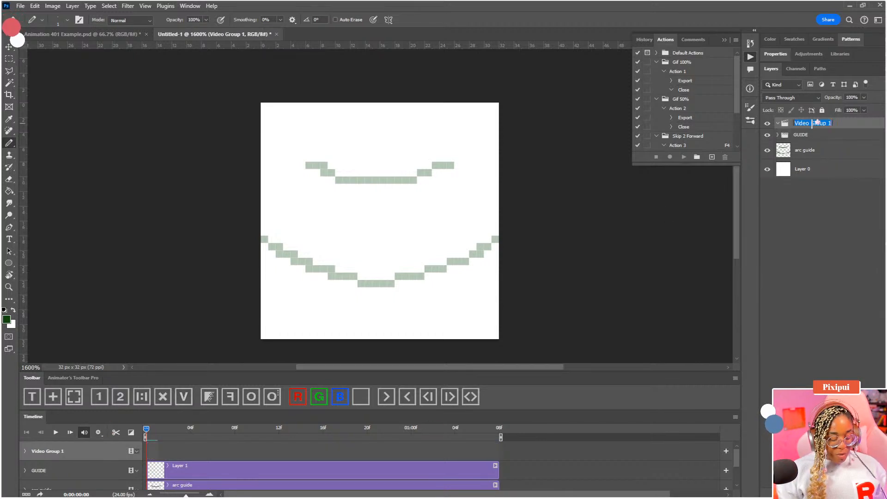
pyautogui.press('Escape')
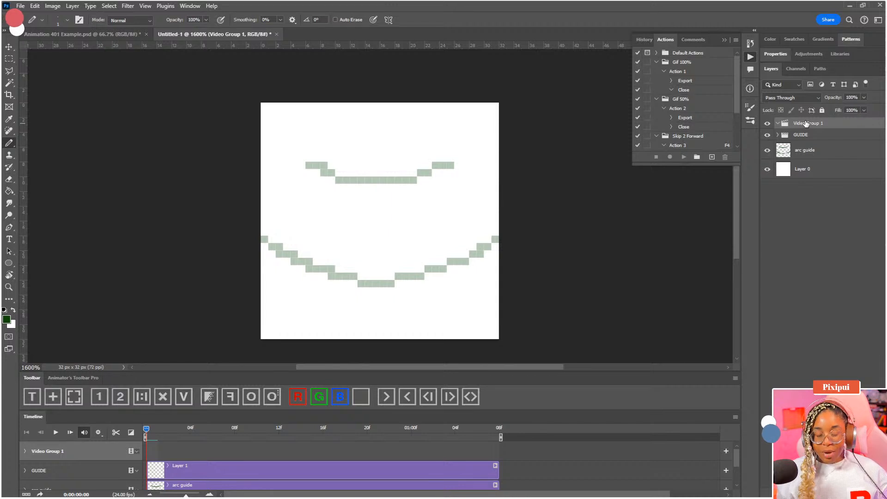
pyautogui.hotkey('ctrl', 'z')
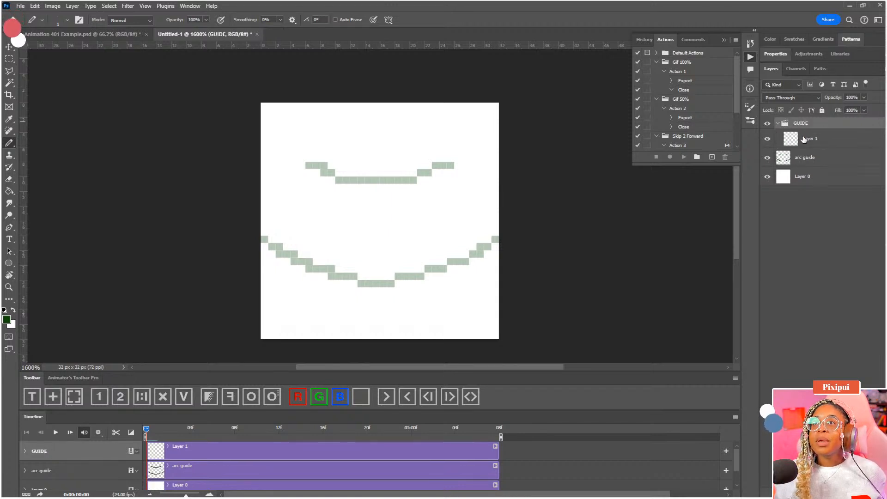
# On Layer 1 in the GUIDE group, pencil one bright purple (#ad00fe) marker pixel on the right half of each arc
pyautogui.click(804, 139)
pyautogui.click(7, 319)
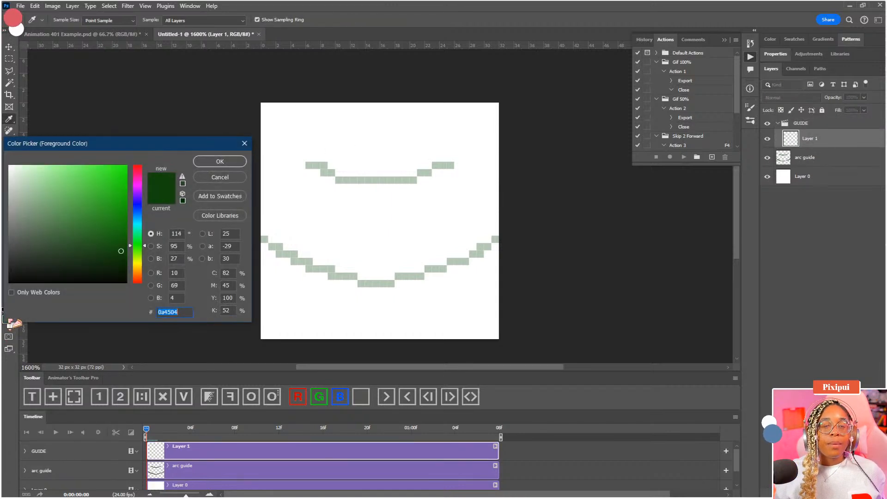
pyautogui.click(137, 191)
pyautogui.click(118, 185)
pyautogui.click(220, 161)
pyautogui.press('b')
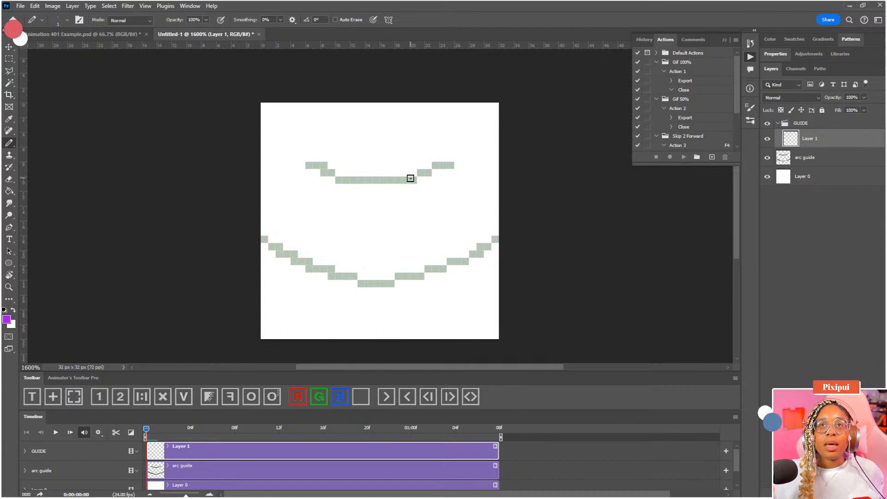
pyautogui.click(413, 180)
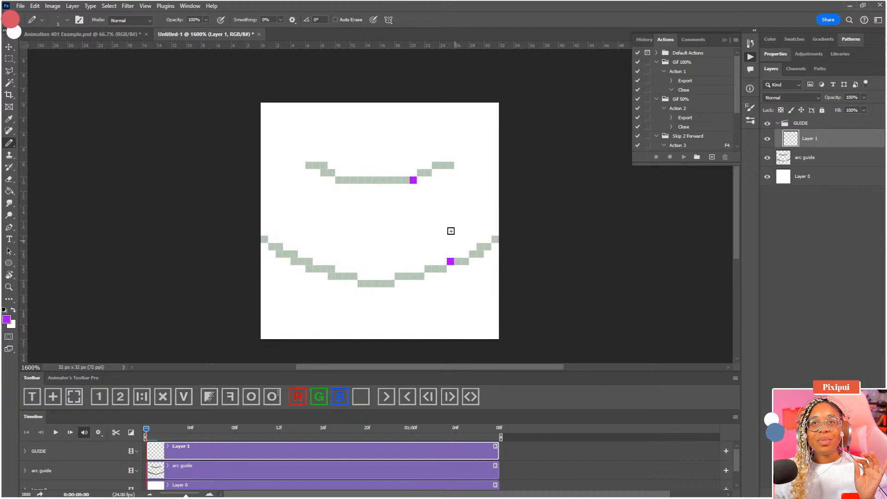
# Pencil a test outline of a hanging object between the two marker pixels, and undo it
pyautogui.moveTo(413, 182)
pyautogui.mouseDown()
pyautogui.moveTo(444, 218)
pyautogui.moveTo(440, 262)
pyautogui.moveTo(446, 223)
pyautogui.mouseUp()
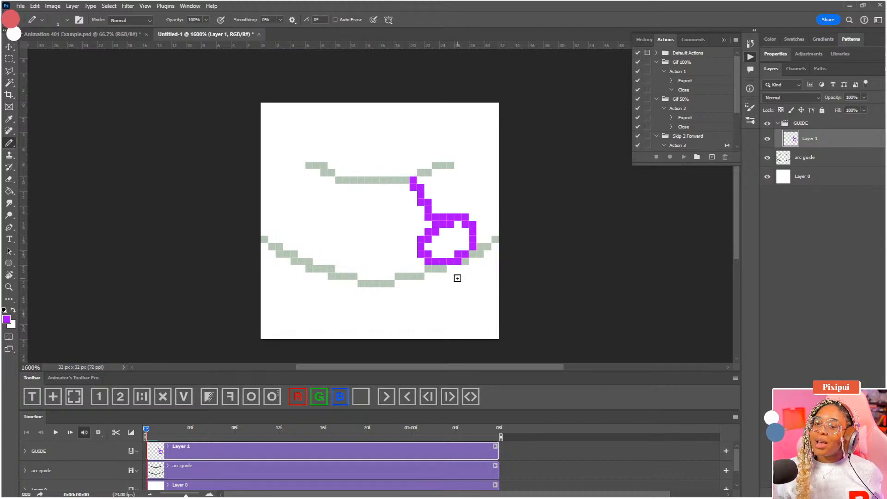
pyautogui.hotkey('ctrl', 'z')
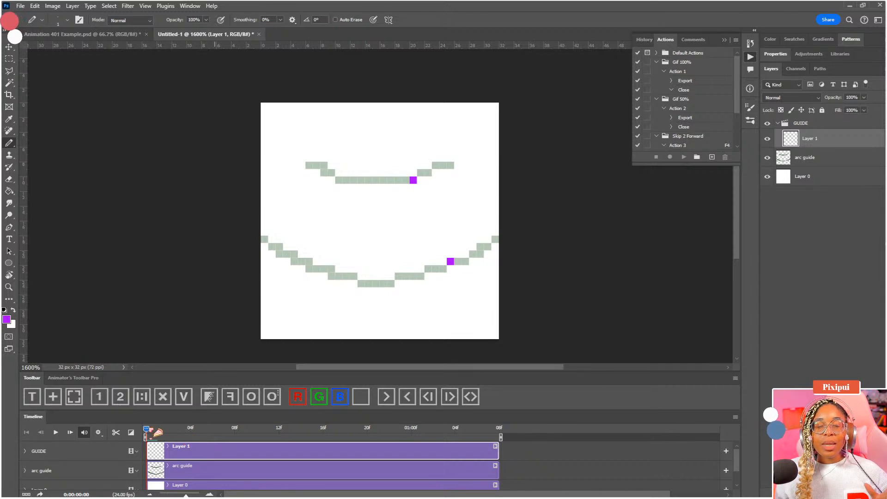
# Give Layer 1 a red color overlay and split its clip at frame 15
pyautogui.moveTo(157, 434); pyautogui.dragTo(313, 437)
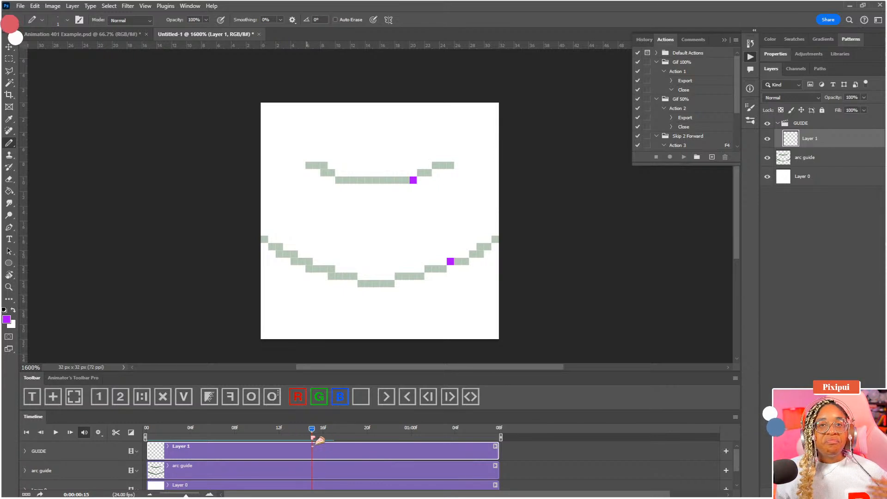
pyautogui.click(296, 398)
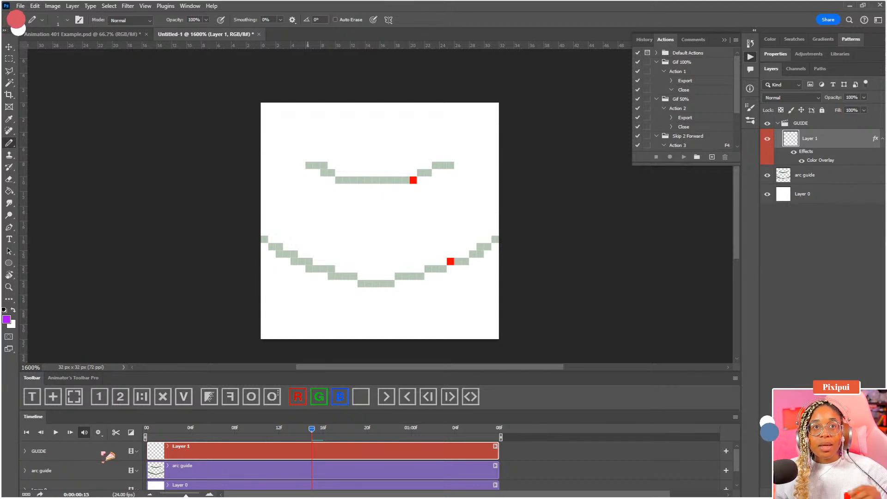
pyautogui.click(116, 432)
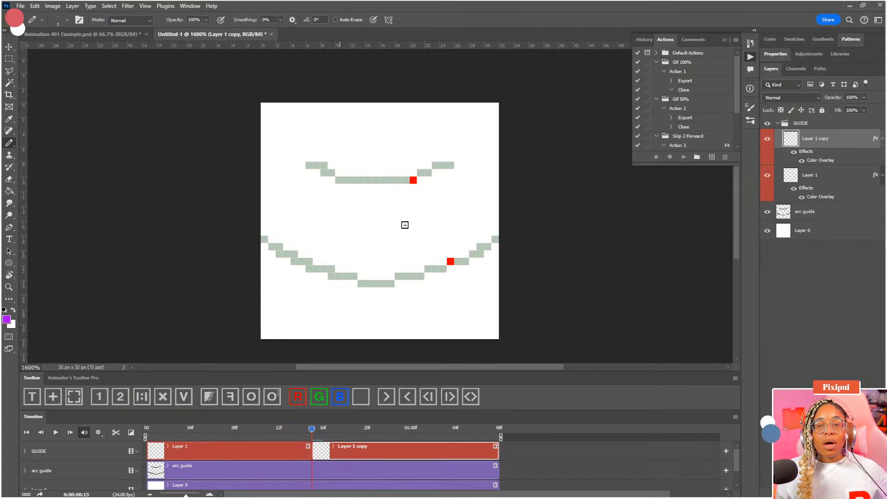
# Flip the marker pixels of the second clip horizontally and place them at the mirrored positions on the left half of the arcs
pyautogui.press('e')
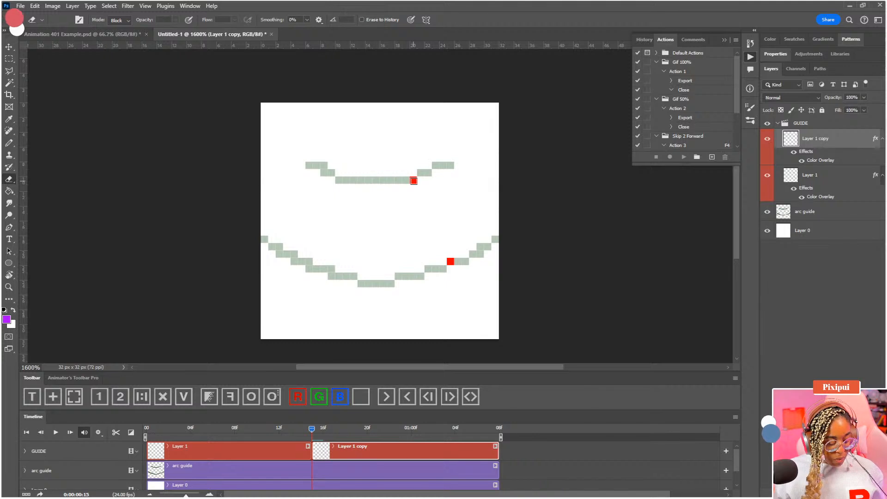
pyautogui.hotkey('ctrl', 't')
pyautogui.moveTo(433, 222); pyautogui.dragTo(375, 181)
pyautogui.rightClick(375, 181)
pyautogui.click(409, 365)
pyautogui.press('Return')
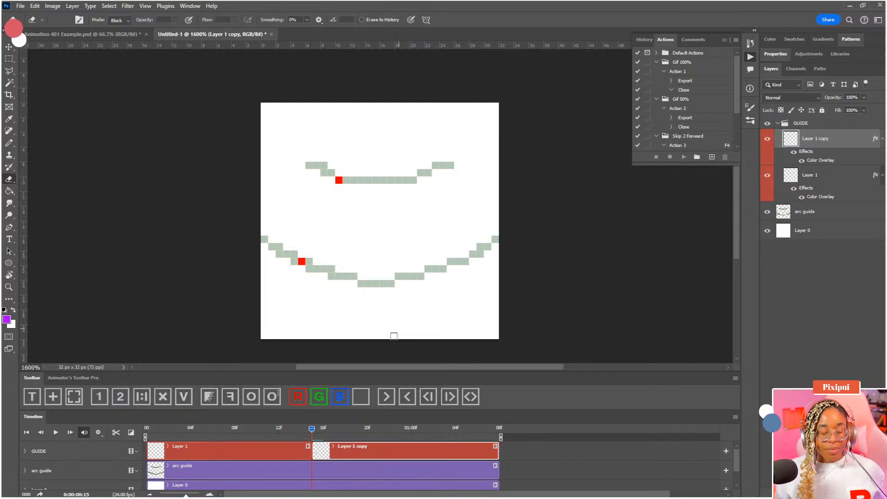
# Scrub back to frame 1 to compare the poses, and set the foreground color to #d15472
pyautogui.click(300, 433)
pyautogui.click(158, 436)
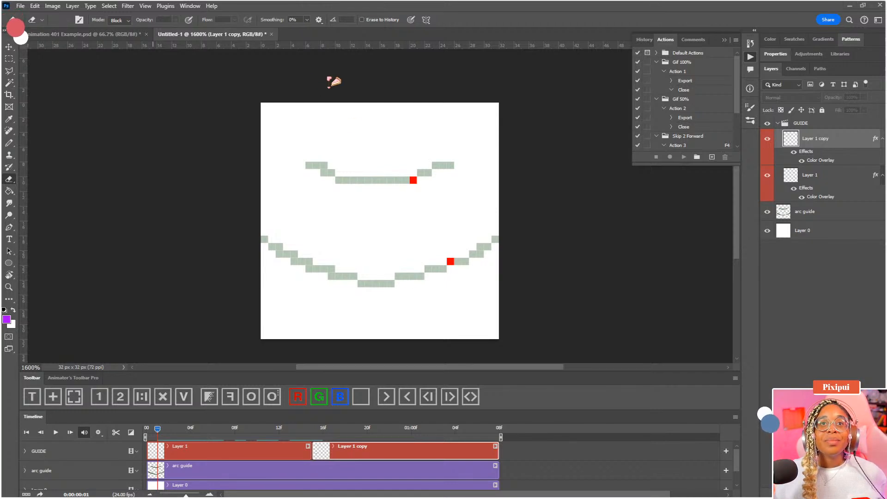
pyautogui.click(6, 320)
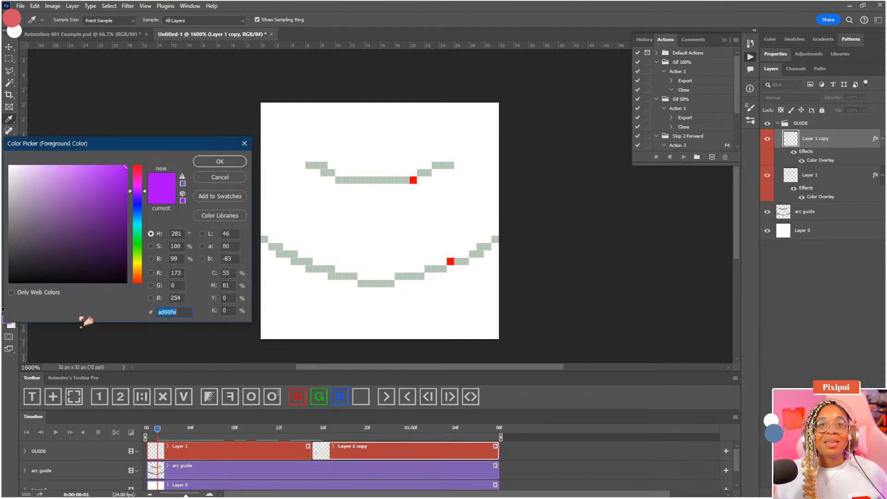
pyautogui.write('d15472')
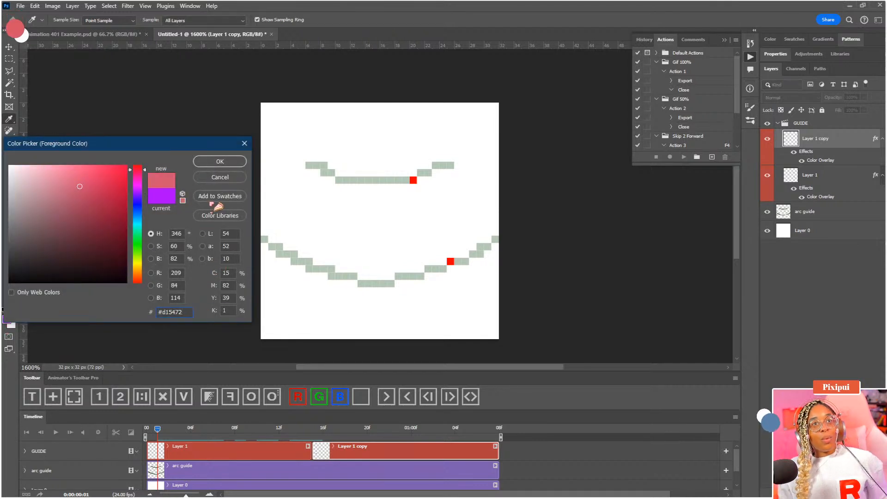
pyautogui.click(226, 161)
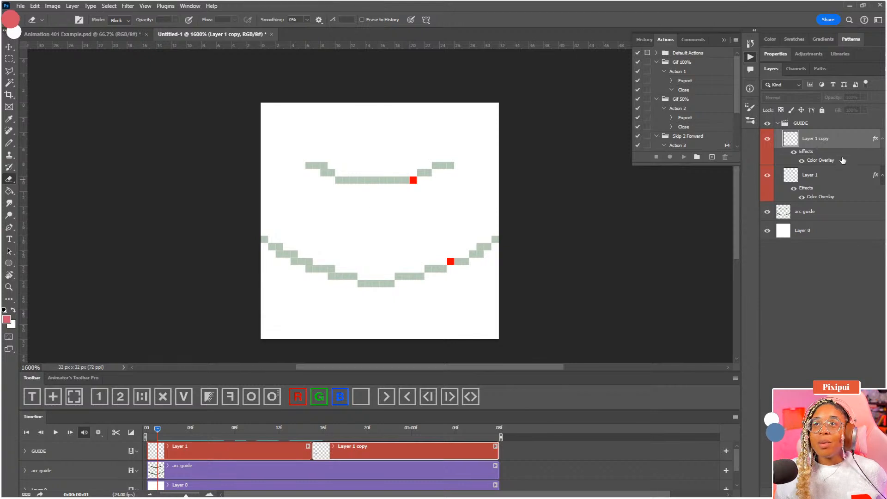
# Erase both marker pixels in the Layer 1 clip, and undo the two erasures
pyautogui.click(247, 451)
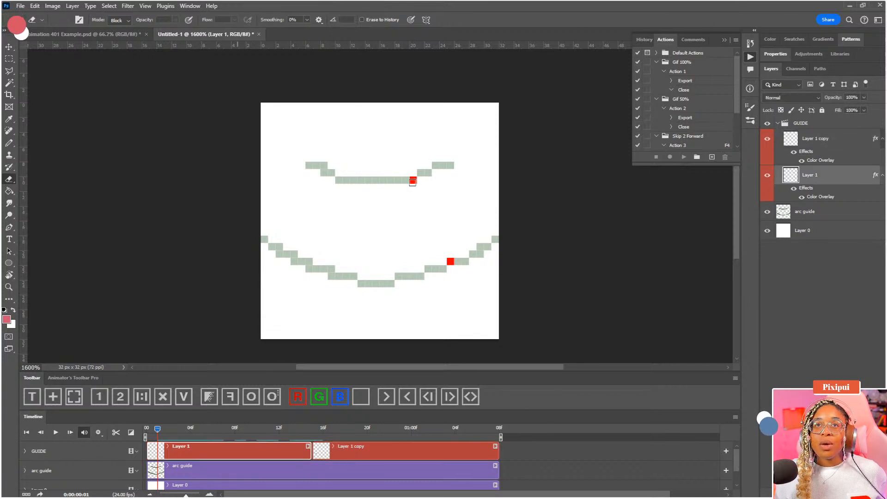
pyautogui.click(413, 181)
pyautogui.click(451, 261)
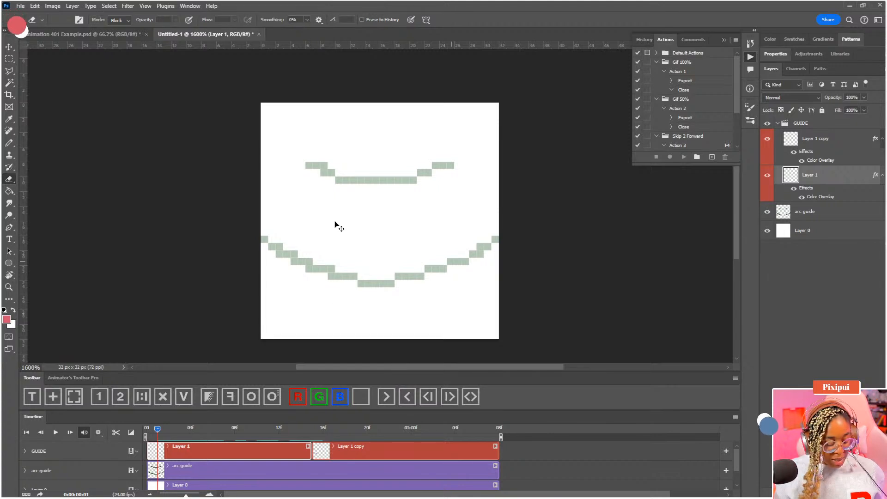
pyautogui.hotkey('ctrl', 'z')
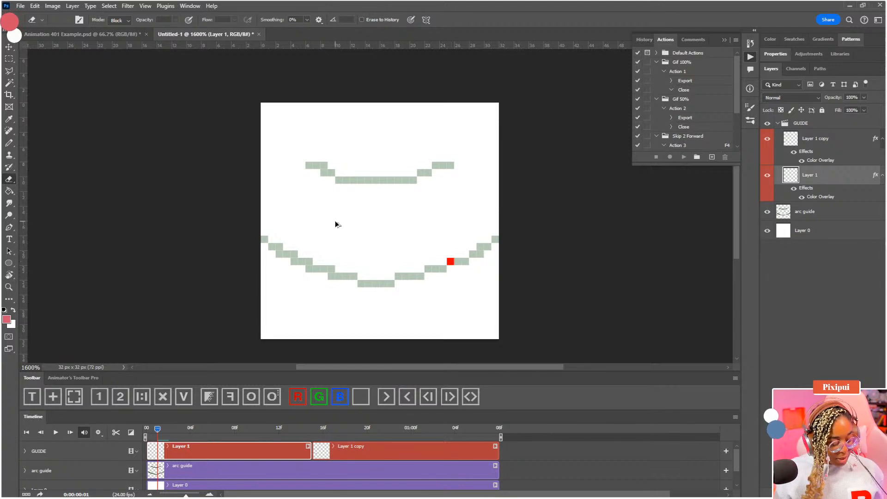
pyautogui.hotkey('ctrl', 'z')
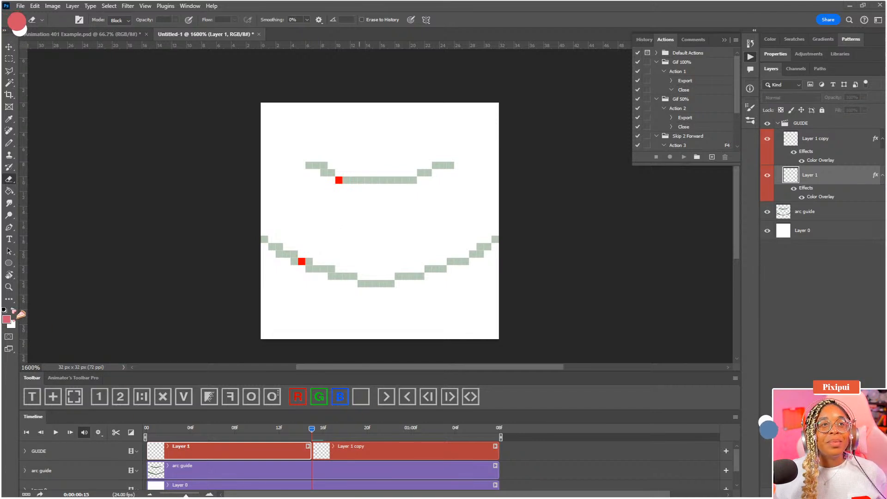
# Play the two-pose guide animation from the first frame and stop it
pyautogui.moveTo(296, 432); pyautogui.dragTo(147, 432)
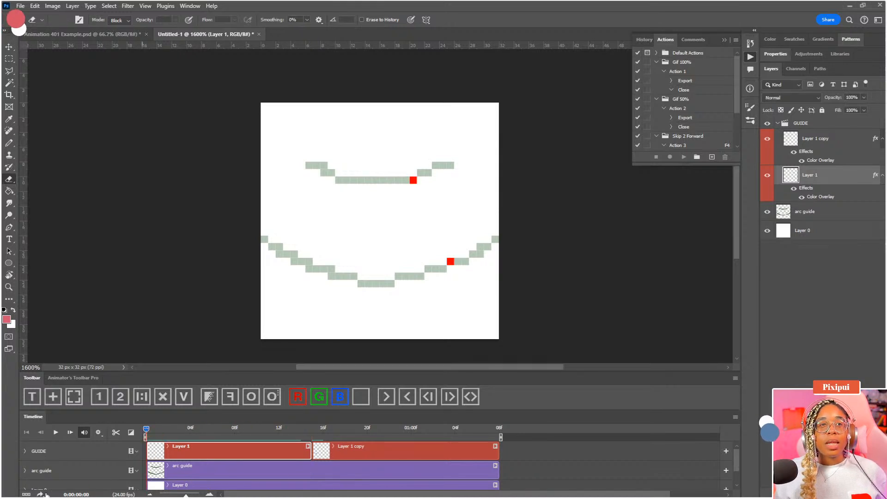
pyautogui.click(55, 432)
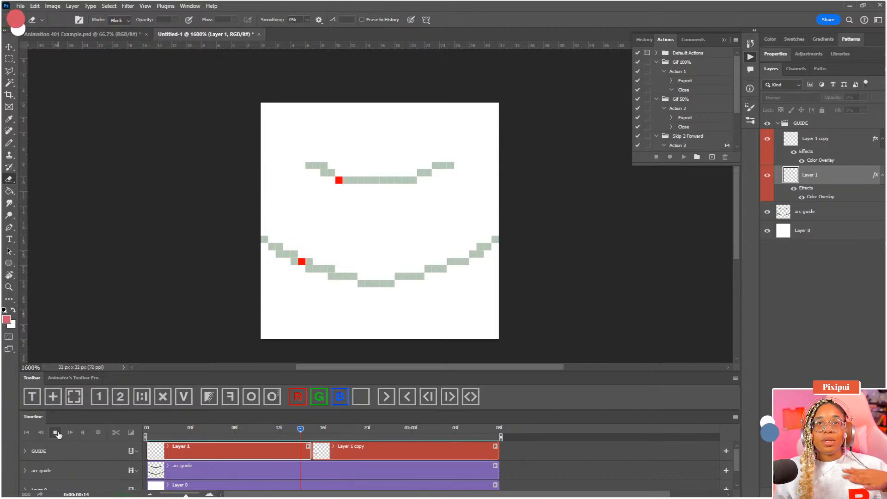
pyautogui.click(57, 432)
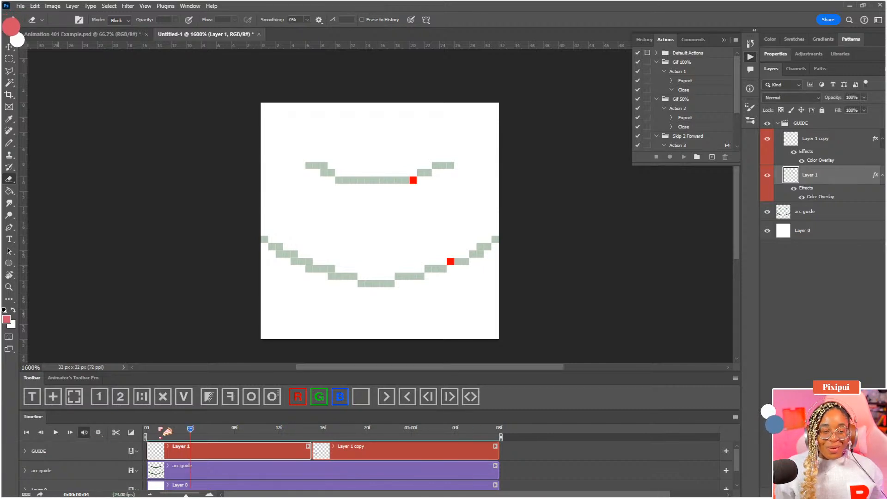
# Split the Layer 1 clip at frame 8 and select the new second part
pyautogui.click(204, 435)
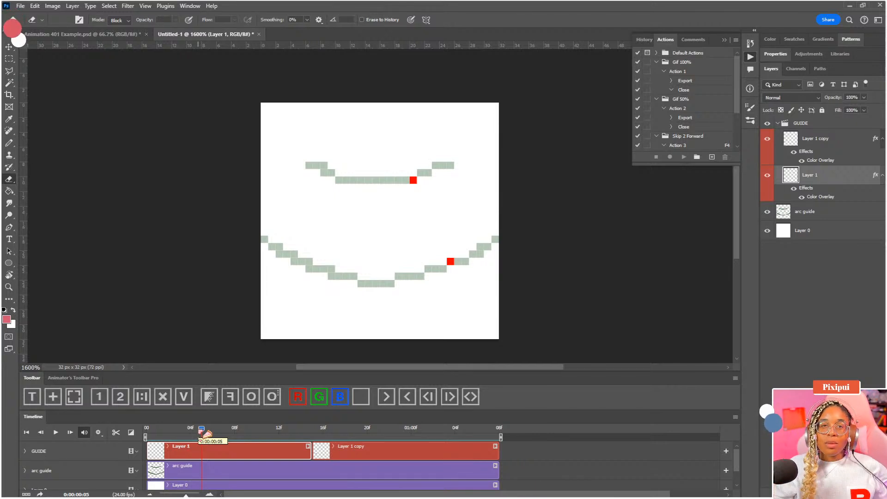
pyautogui.moveTo(207, 434); pyautogui.dragTo(241, 449)
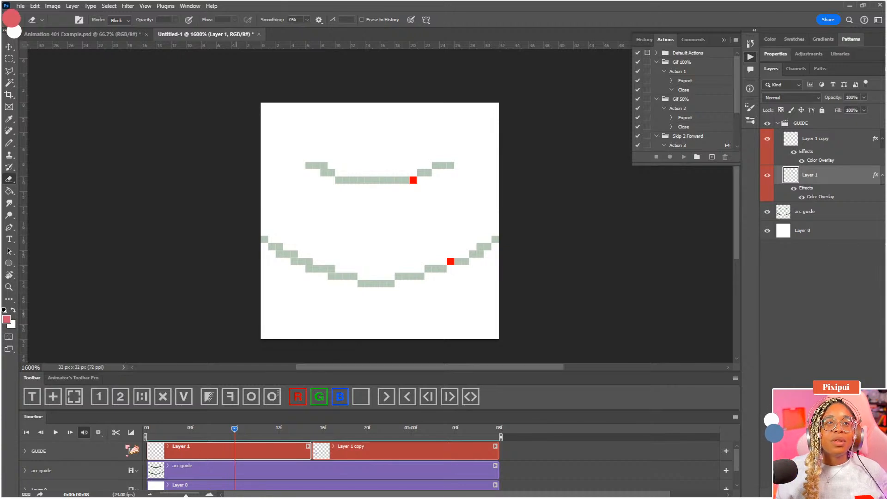
pyautogui.click(116, 432)
pyautogui.click(260, 451)
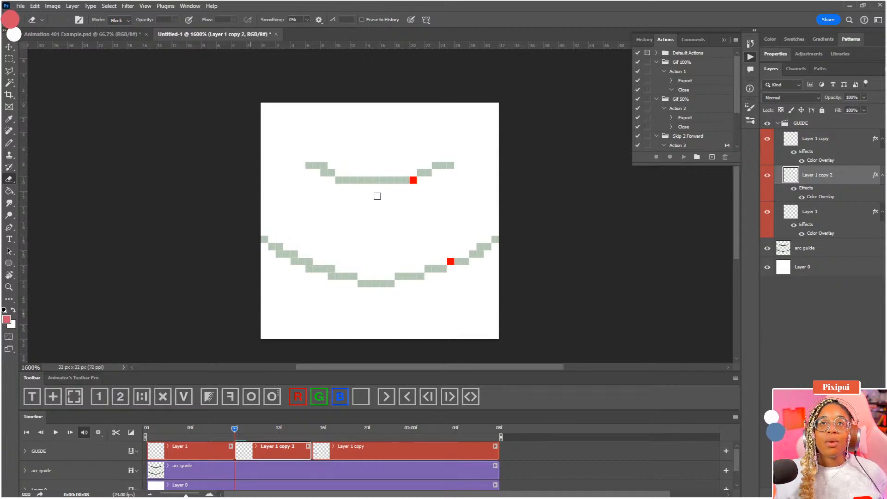
# In the new middle clip, pencil a marker pixel at the center of each arc and erase the two markers on the right half
pyautogui.press('b')
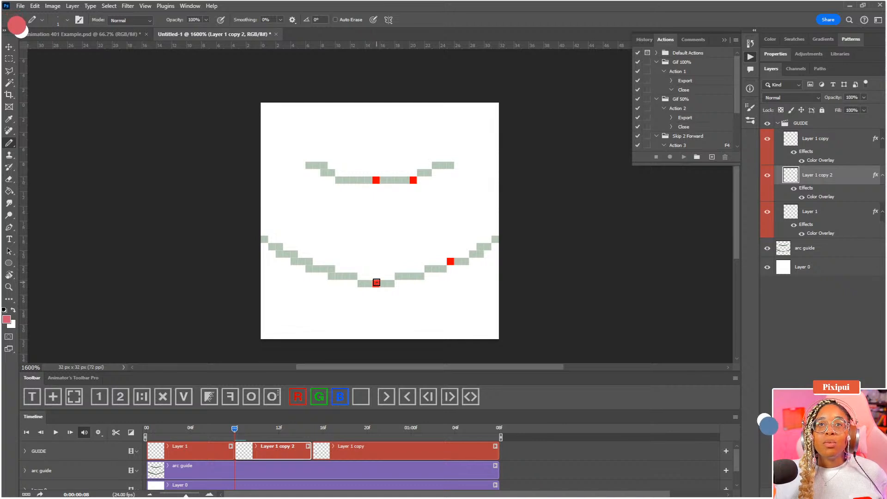
pyautogui.press('e')
pyautogui.click(413, 180)
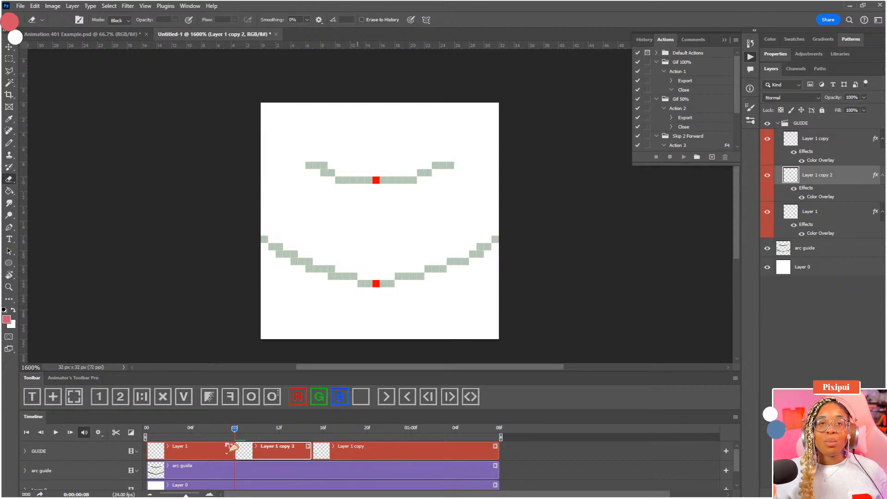
# Play the three-pose guide animation from the first frame to check the swing's timing
pyautogui.moveTo(235, 430); pyautogui.dragTo(153, 434)
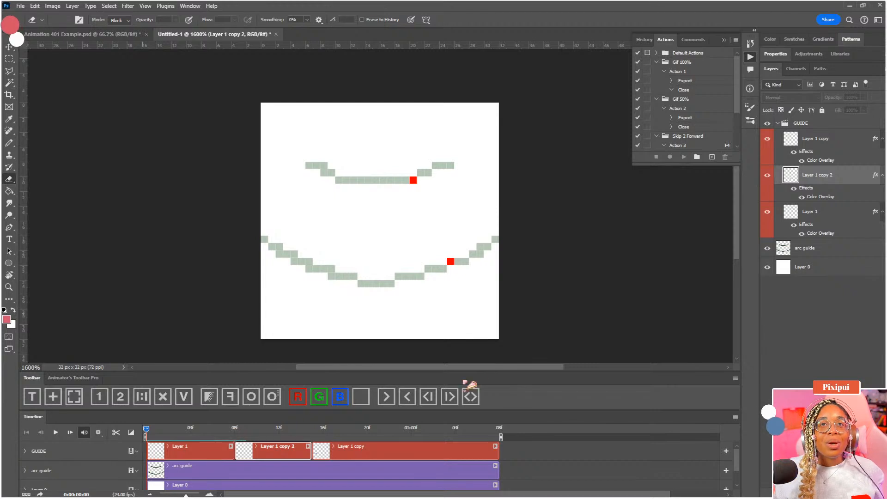
pyautogui.press('space')
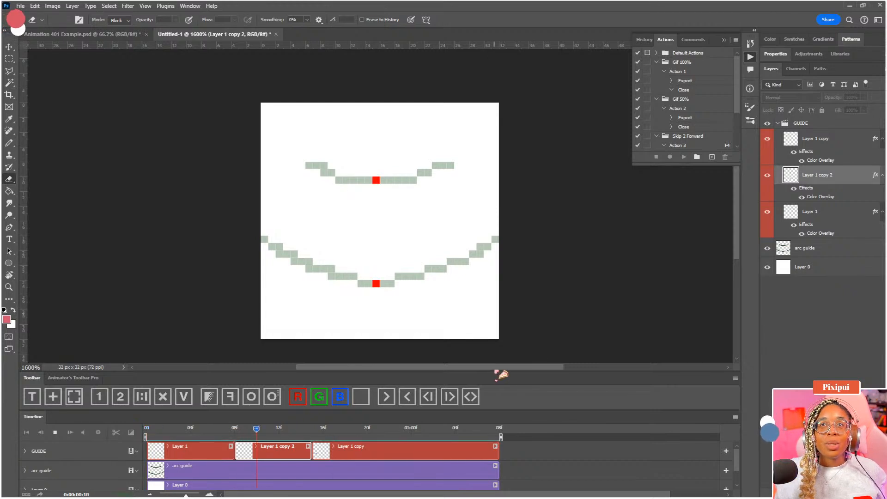
pyautogui.press('space')
pyautogui.press('space')
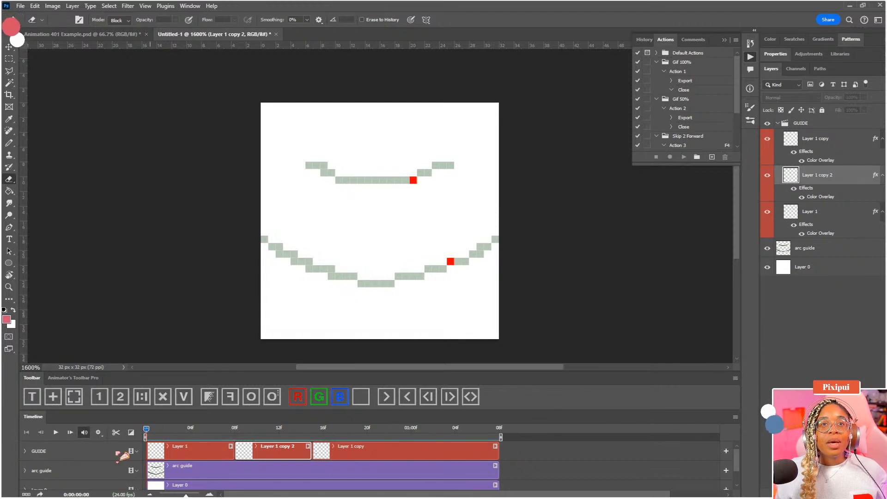
pyautogui.press('space')
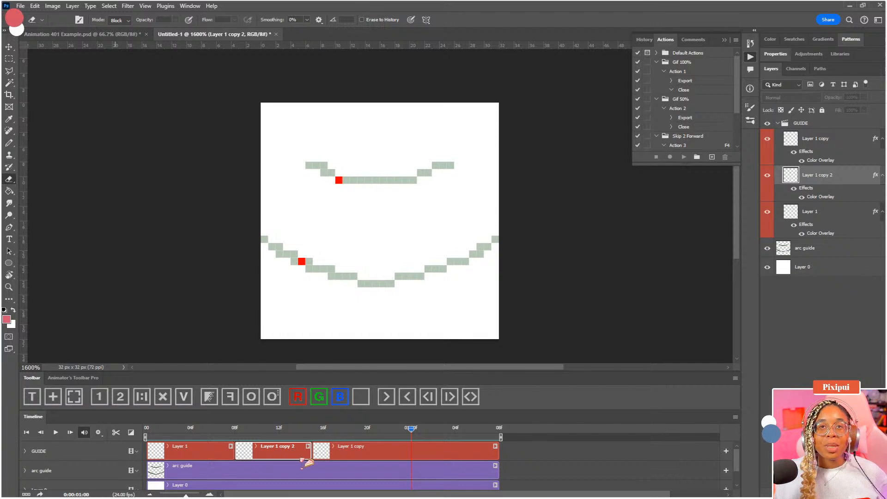
# Split the Layer 1 copy clip at frame 22
pyautogui.click(402, 462)
pyautogui.moveTo(411, 429); pyautogui.dragTo(393, 429)
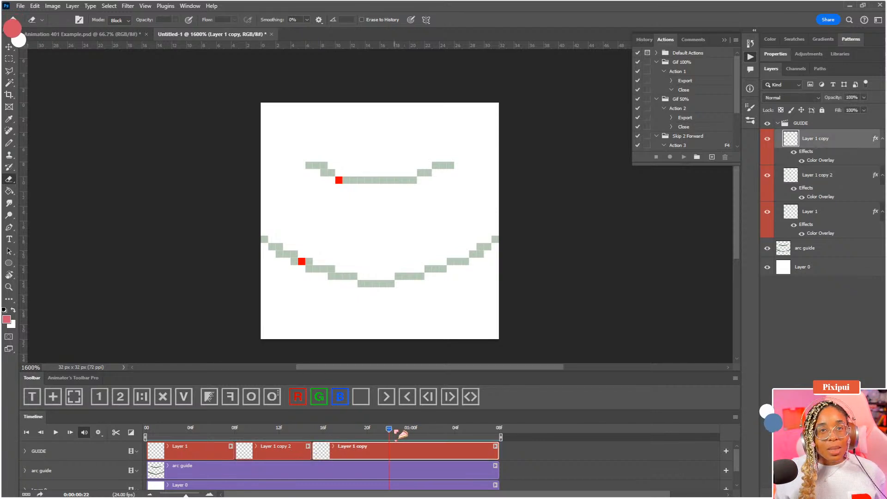
pyautogui.click(116, 432)
# Duplicate the middle-pose clip, place it just before the last clip, and trim the last clip to end with the other layers
pyautogui.click(291, 456)
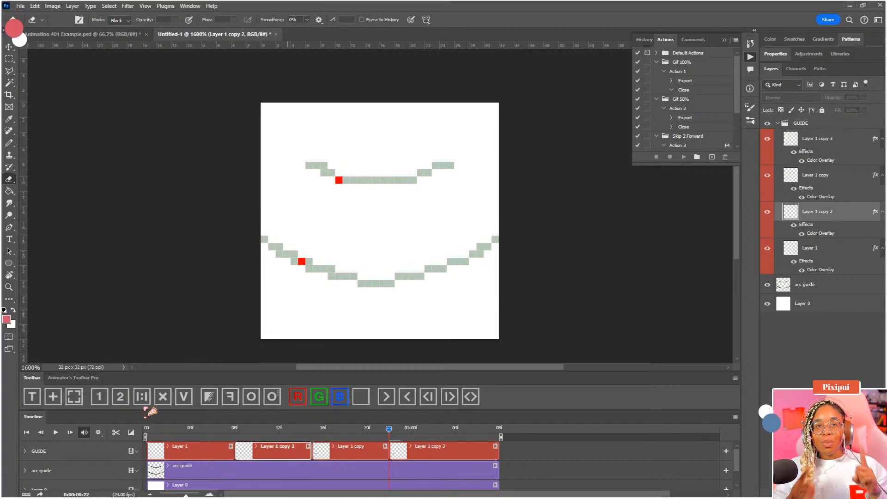
pyautogui.click(142, 397)
pyautogui.moveTo(349, 452); pyautogui.dragTo(455, 454)
pyautogui.moveTo(574, 456); pyautogui.dragTo(498, 449)
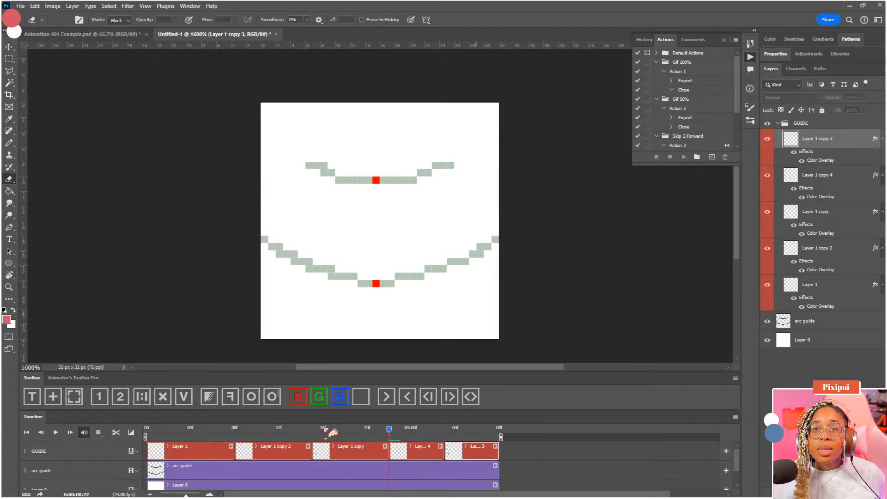
# Play the extended guide animation from the start, and move the playhead to 0:00:01:00
pyautogui.moveTo(326, 428); pyautogui.dragTo(123, 446)
pyautogui.press('space')
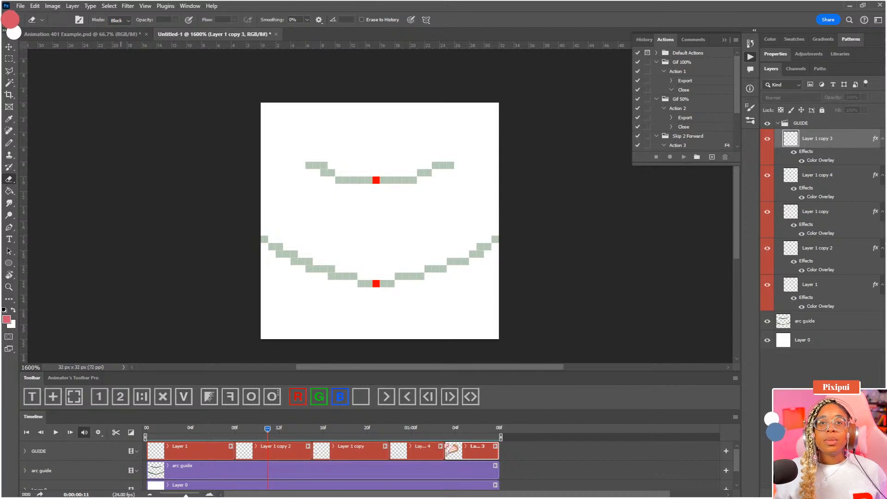
pyautogui.moveTo(414, 434)
pyautogui.mouseDown()
pyautogui.moveTo(472, 430)
pyautogui.moveTo(209, 433)
pyautogui.moveTo(412, 431)
pyautogui.mouseUp()
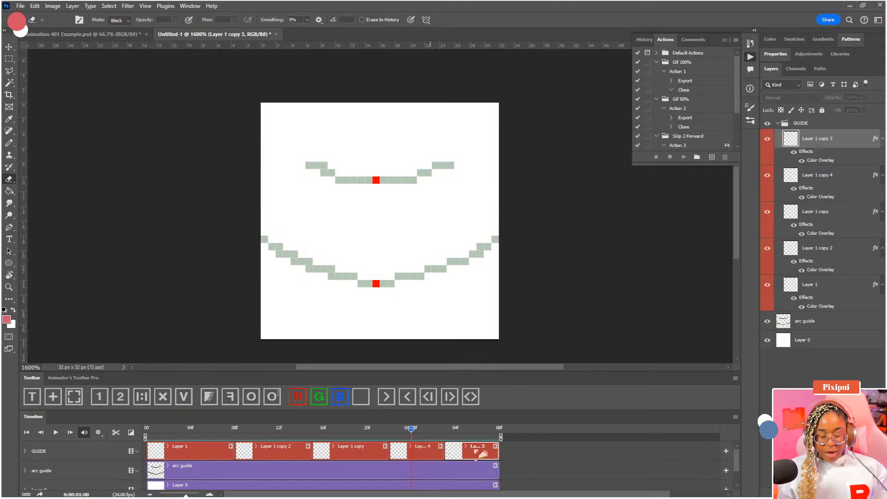
# Delete the last guide clip, end the work area at the remaining last clip, and play the loop
pyautogui.press('Delete')
pyautogui.moveTo(498, 438); pyautogui.dragTo(446, 437)
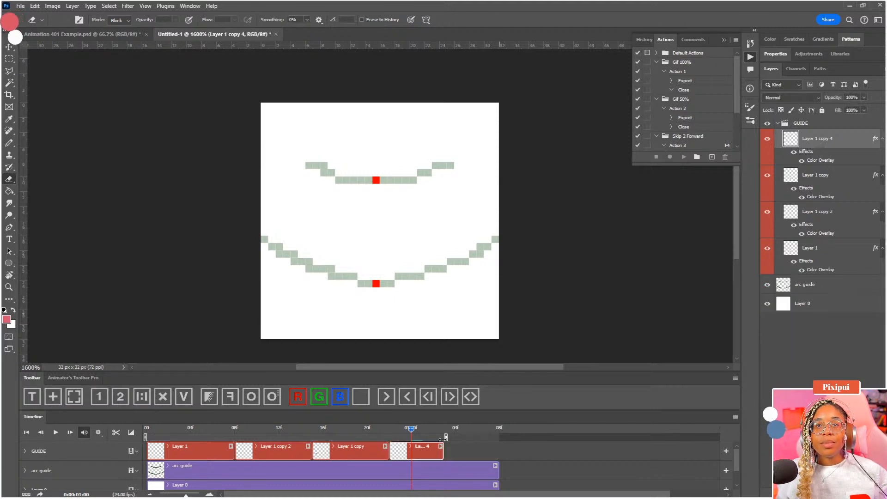
pyautogui.press('space')
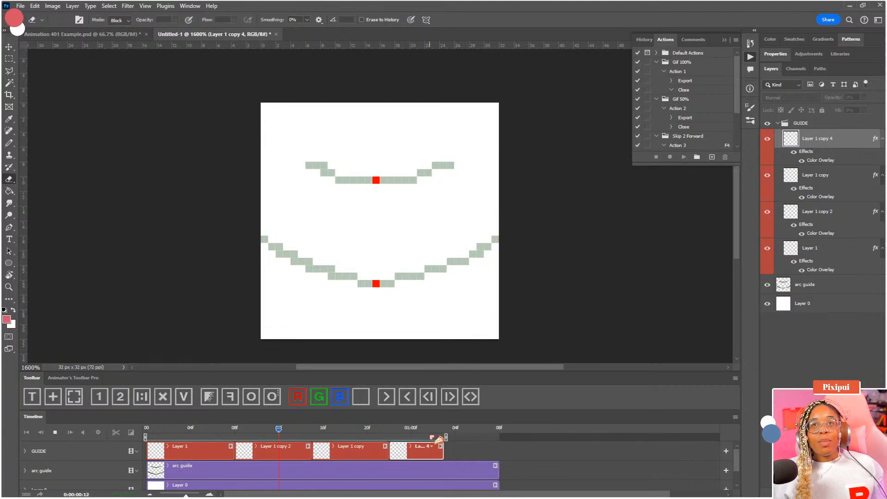
pyautogui.press('space')
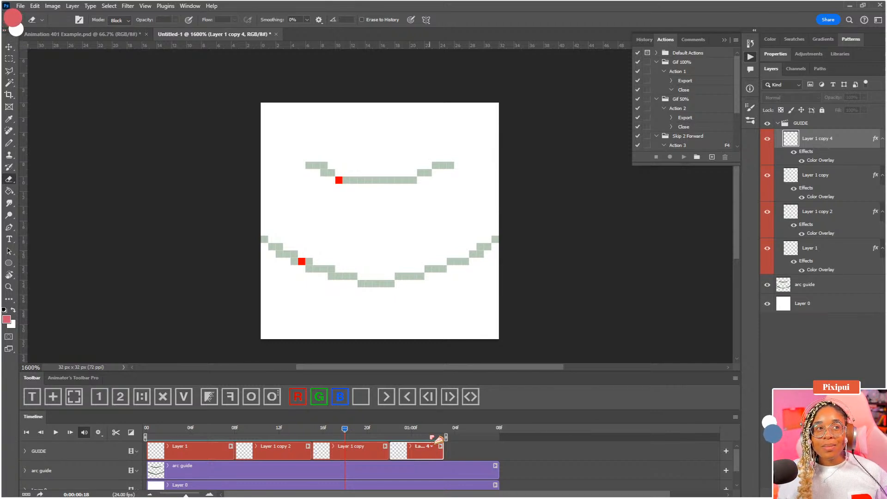
# Split the Layer 1 clip at frame 2 and clear the marker pixels from the new second clip
pyautogui.click(159, 431)
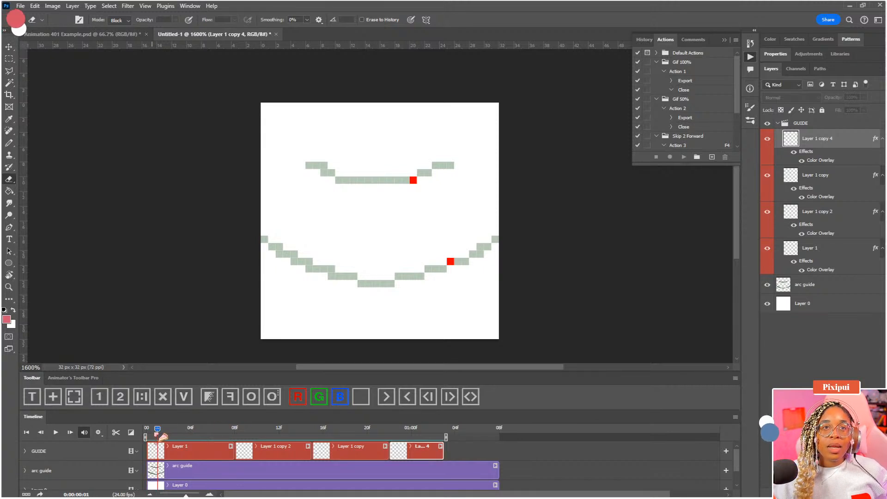
pyautogui.moveTo(157, 432); pyautogui.dragTo(149, 434)
pyautogui.click(154, 452)
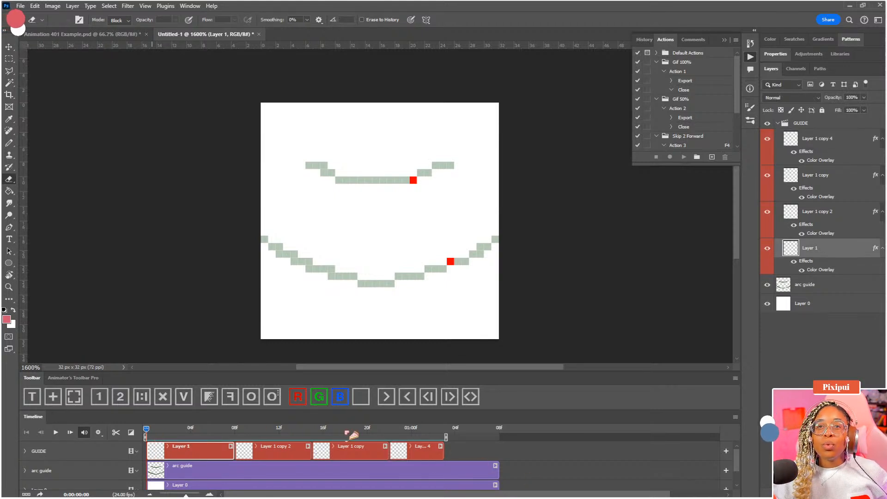
pyautogui.click(168, 431)
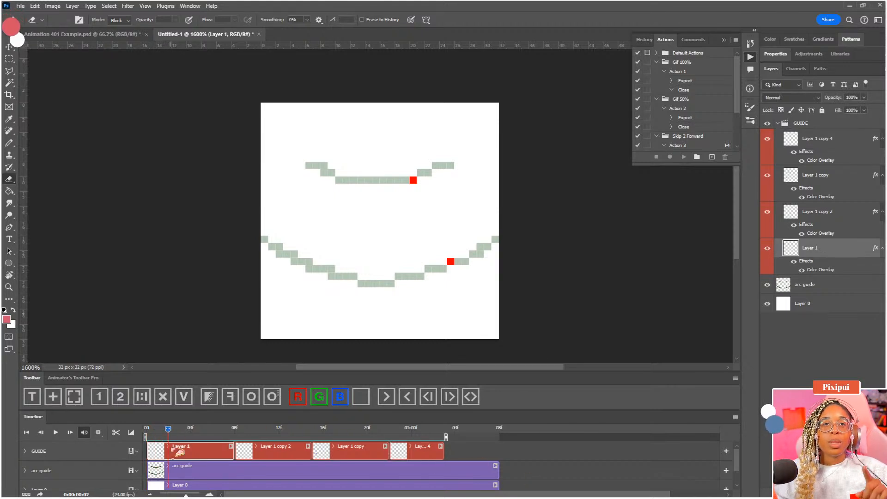
pyautogui.click(115, 432)
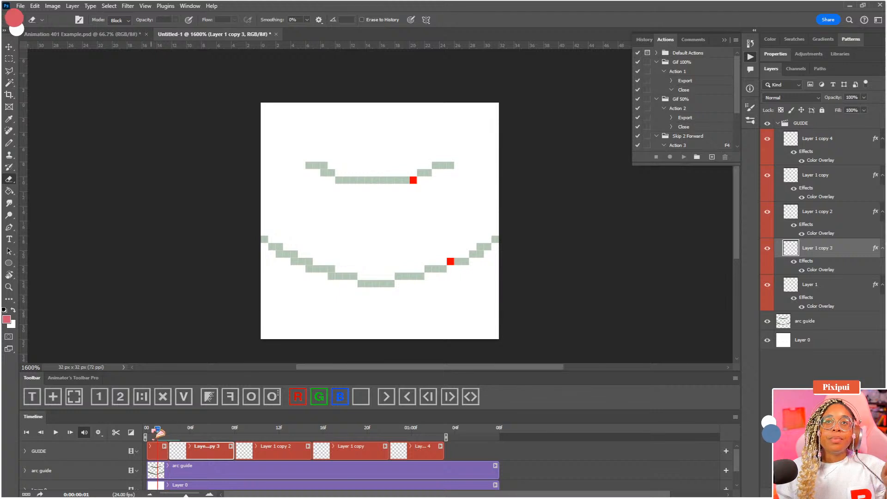
pyautogui.moveTo(179, 433)
pyautogui.mouseDown()
pyautogui.moveTo(242, 437)
pyautogui.moveTo(212, 453)
pyautogui.moveTo(207, 439)
pyautogui.moveTo(174, 435)
pyautogui.moveTo(185, 437)
pyautogui.mouseUp()
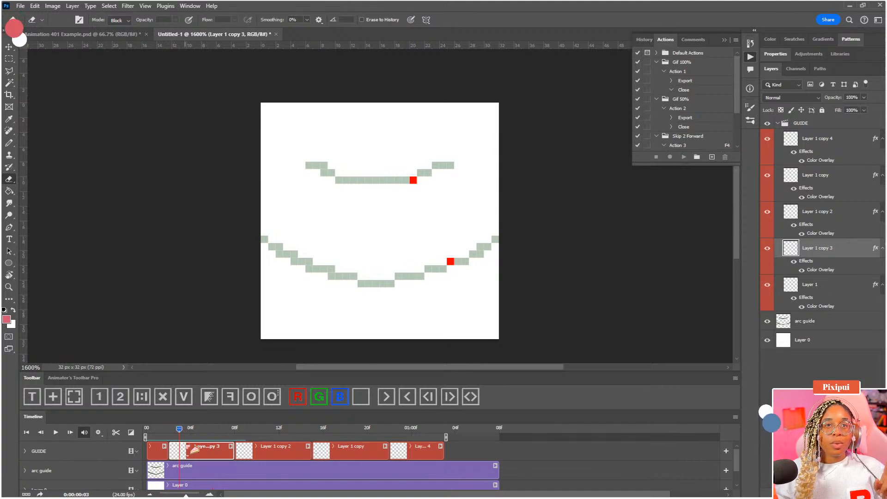
pyautogui.click(210, 397)
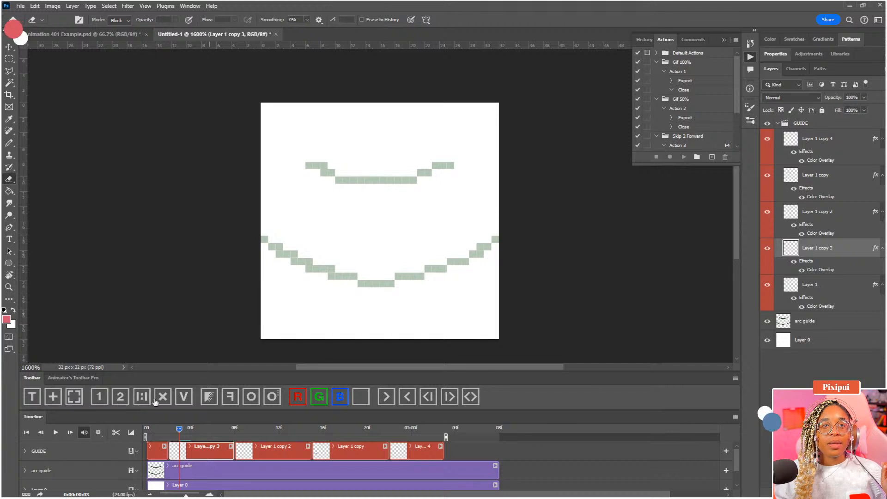
# Turn on onion skinning and trim the emptied clip to end at frame 4
pyautogui.click(249, 398)
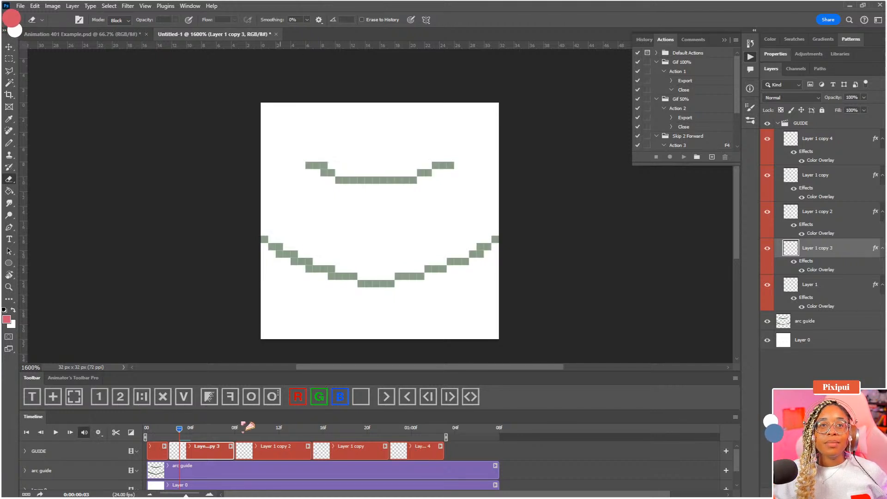
pyautogui.click(168, 429)
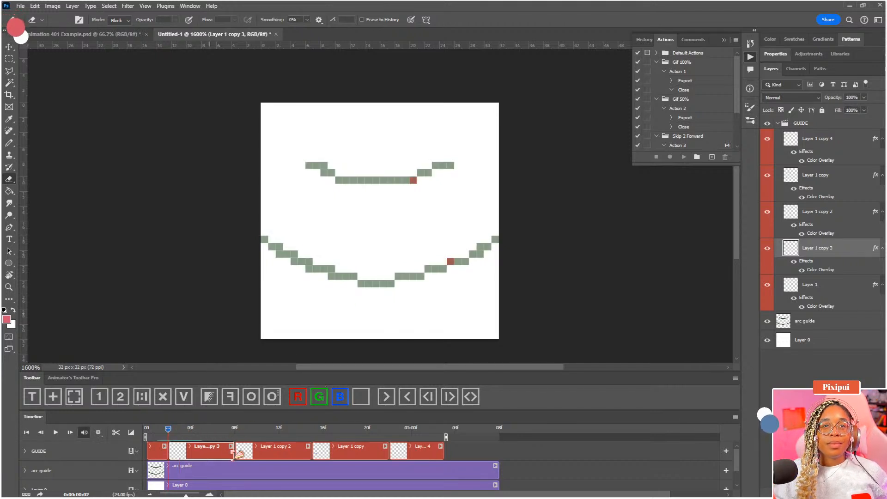
pyautogui.moveTo(233, 454); pyautogui.dragTo(189, 452)
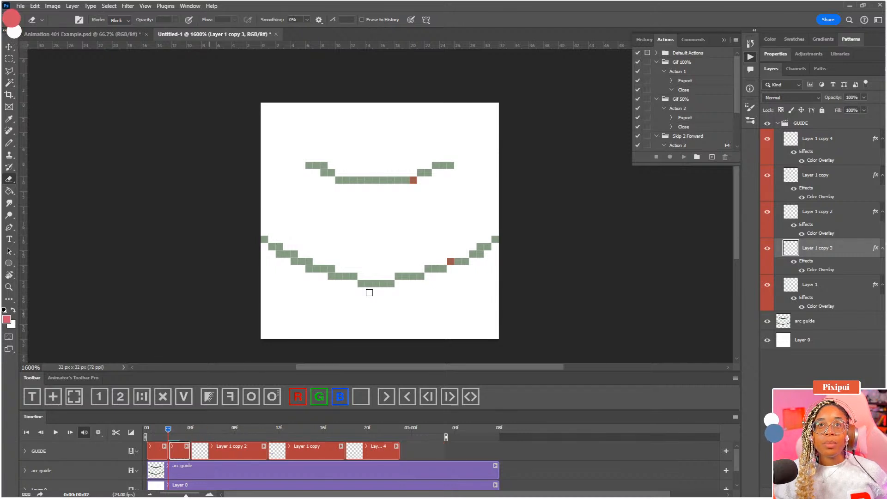
# Set the onion skin blend mode to Normal and lower the arc guide layer's opacity to 21%
pyautogui.click(839, 322)
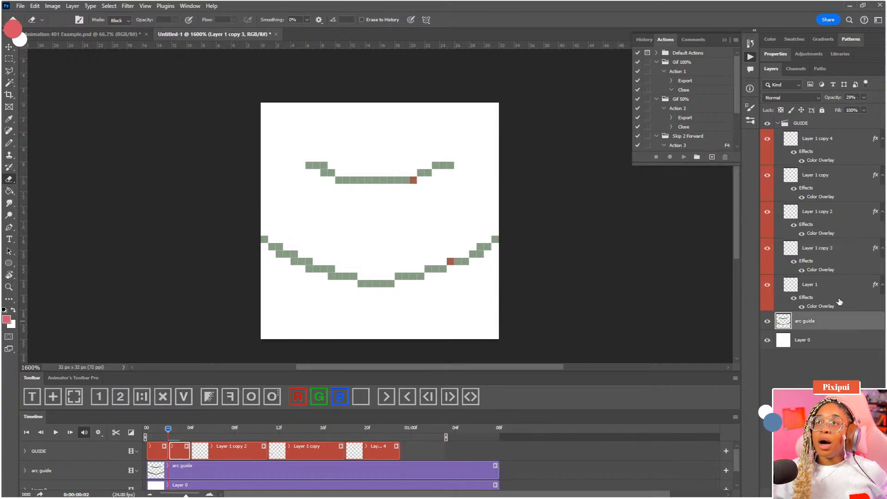
pyautogui.click(271, 403)
pyautogui.click(572, 227)
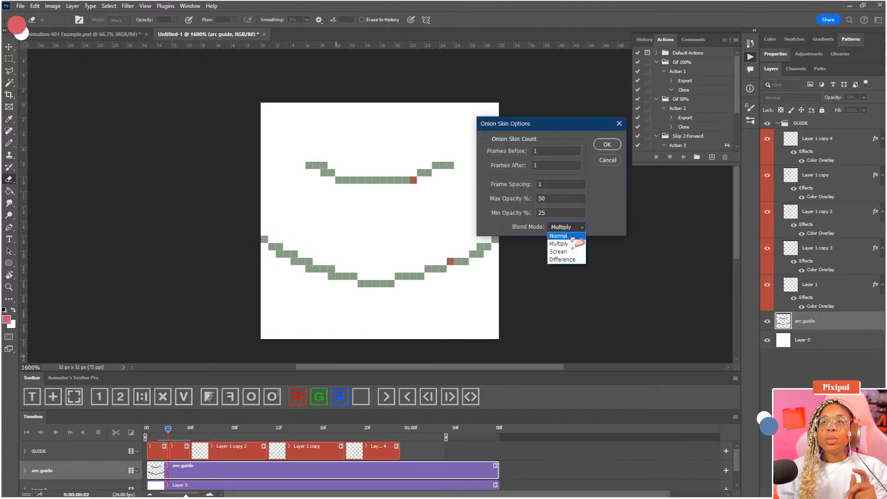
pyautogui.click(573, 236)
pyautogui.click(607, 145)
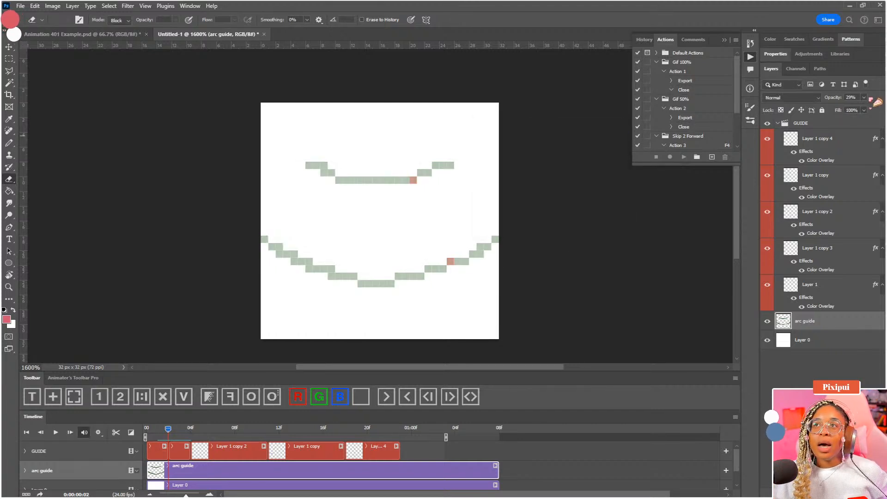
pyautogui.moveTo(877, 103); pyautogui.dragTo(857, 112)
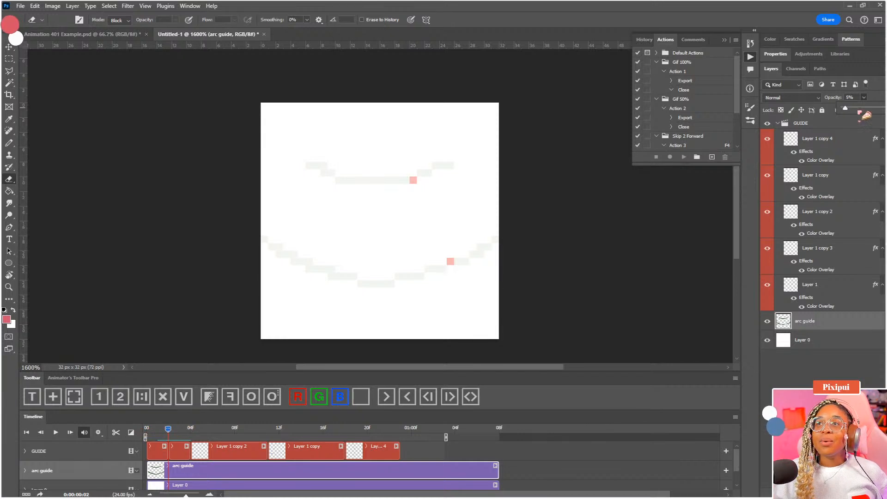
pyautogui.moveTo(845, 109); pyautogui.dragTo(851, 109)
# Scrub through the first frames to compare the onion-skinned marker positions of the neighbouring poses
pyautogui.moveTo(166, 431); pyautogui.dragTo(189, 434)
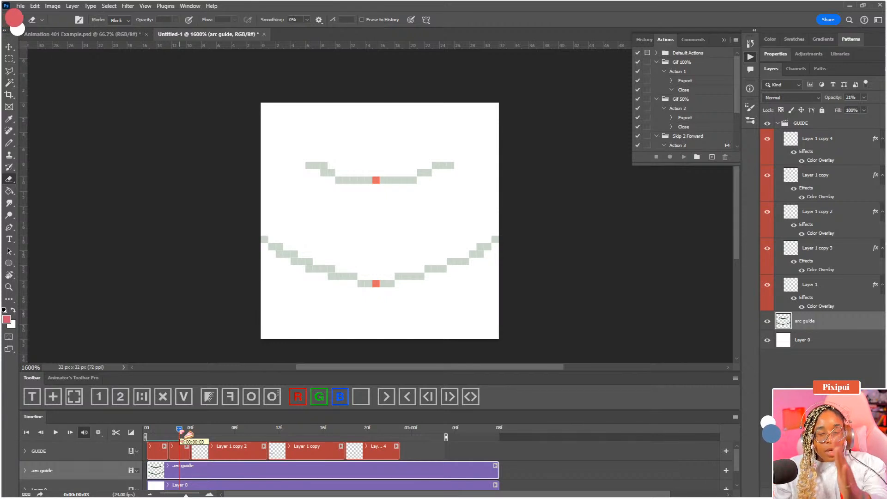
pyautogui.click(157, 431)
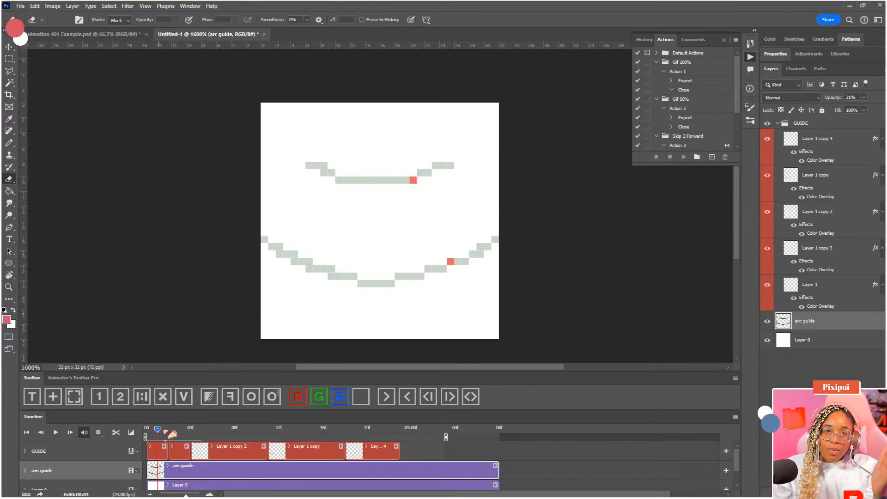
pyautogui.click(204, 431)
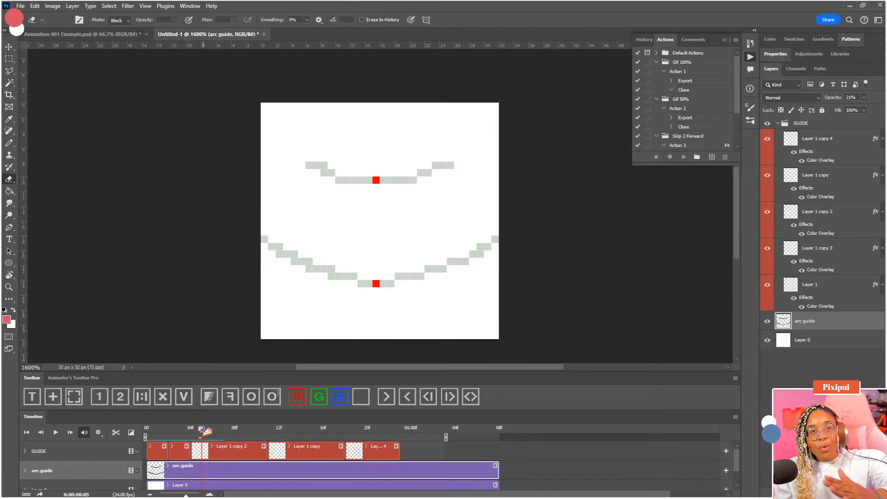
# At frame 3 of the empty clip, set the onion skin to show 3 frames before
pyautogui.click(179, 430)
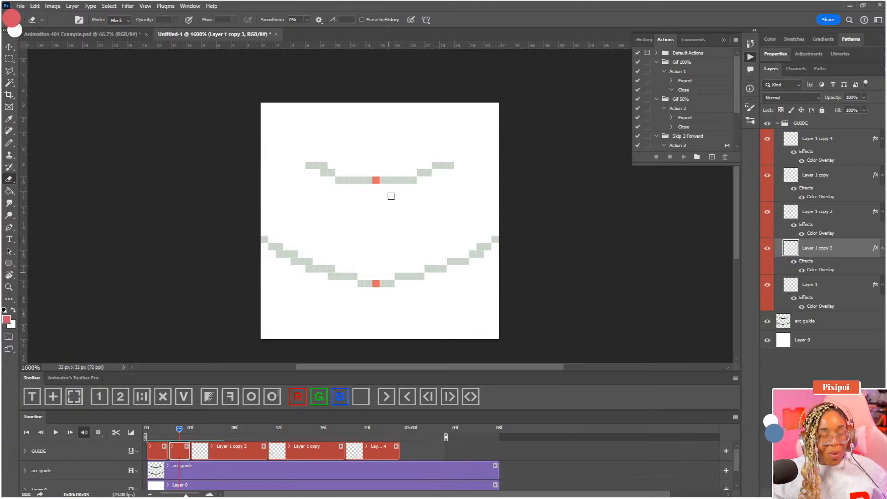
pyautogui.press('b')
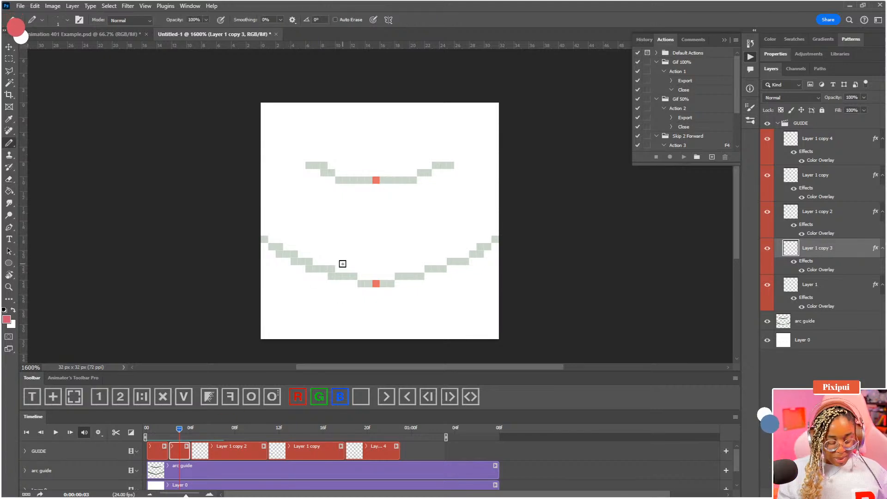
pyautogui.moveTo(178, 430); pyautogui.dragTo(179, 431)
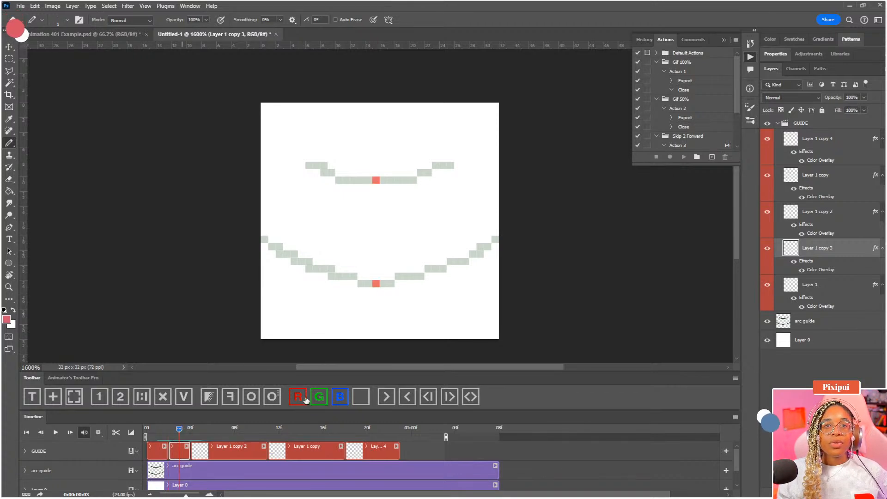
pyautogui.click(272, 396)
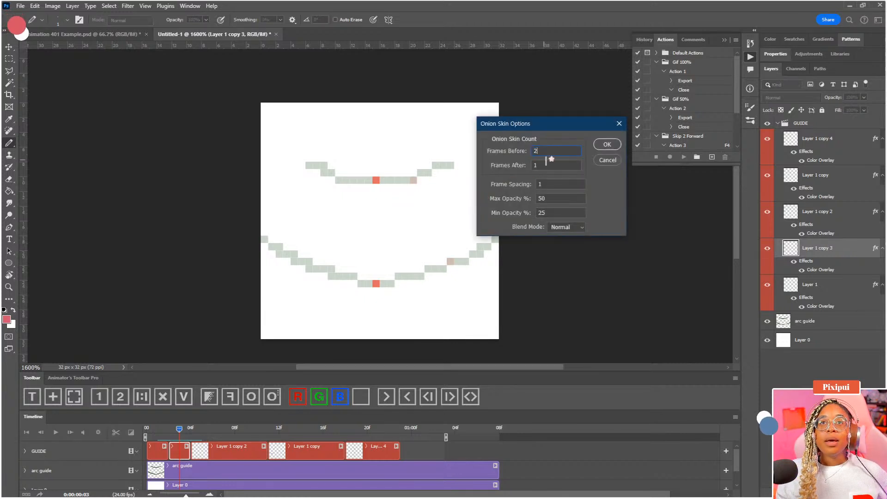
pyautogui.write('3')
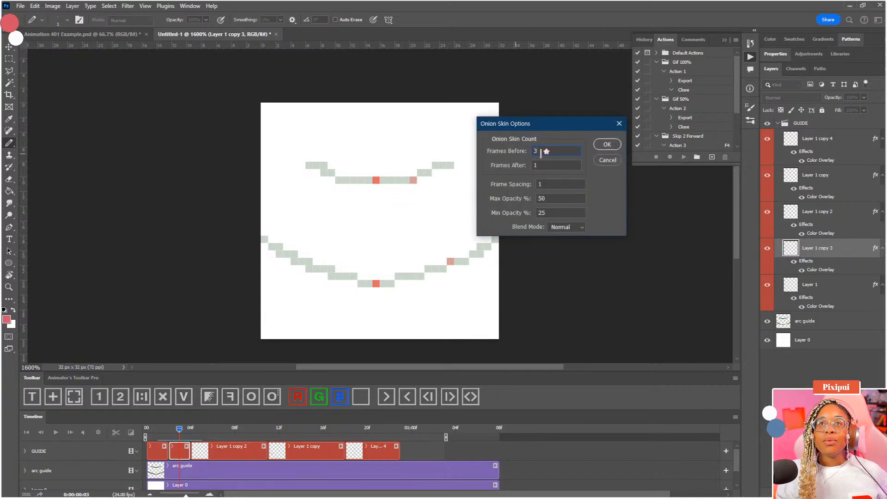
pyautogui.click(607, 144)
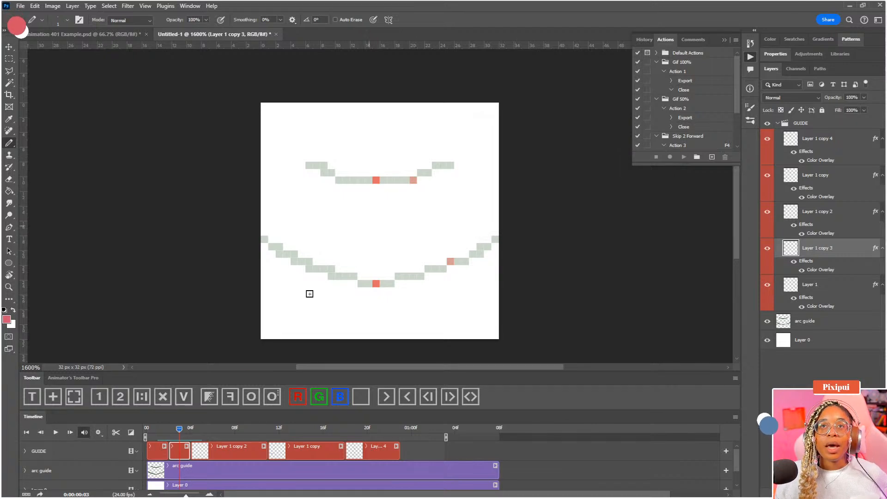
pyautogui.click(397, 181)
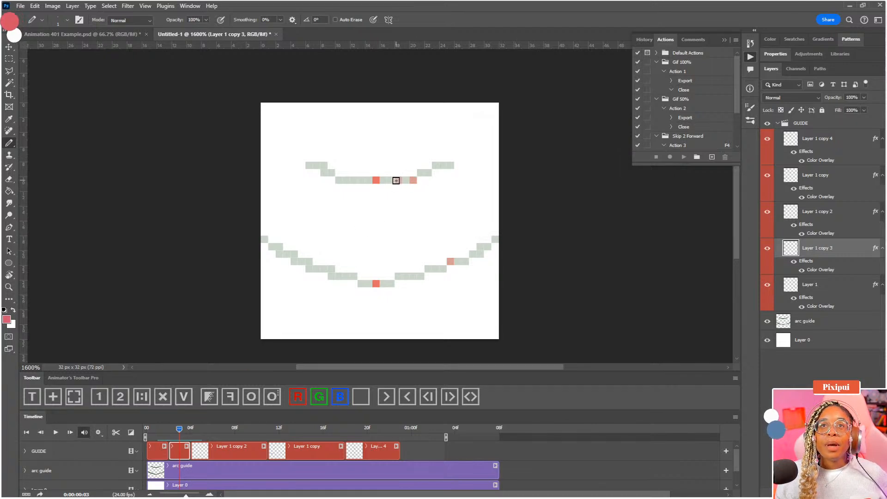
pyautogui.hotkey('ctrl', 'z')
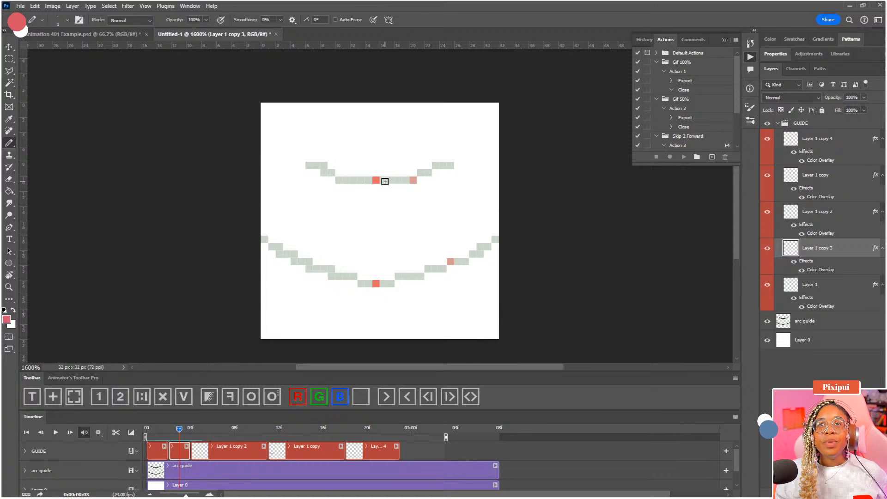
pyautogui.moveTo(394, 179); pyautogui.dragTo(422, 267)
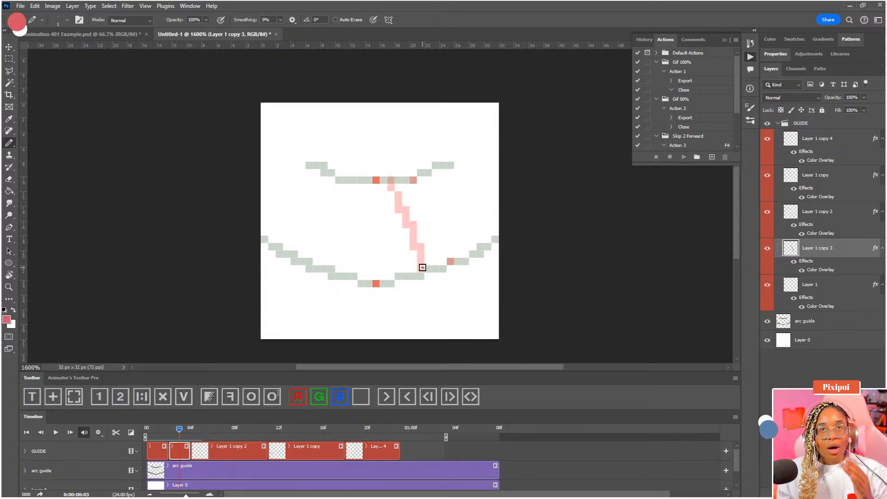
pyautogui.hotkey('ctrl', 'z')
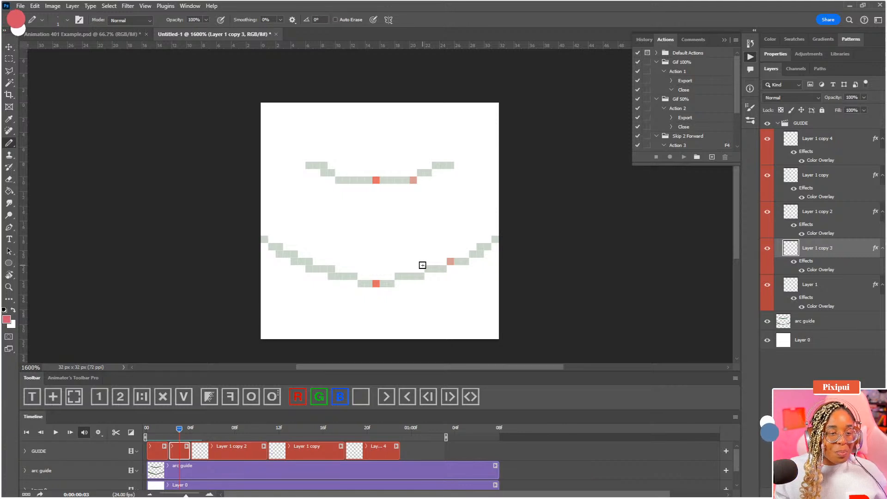
# Draw the in-between markers: one on the upper arc between the two ghosted poses, one on the lower arc over the first pose's marker
pyautogui.click(397, 180)
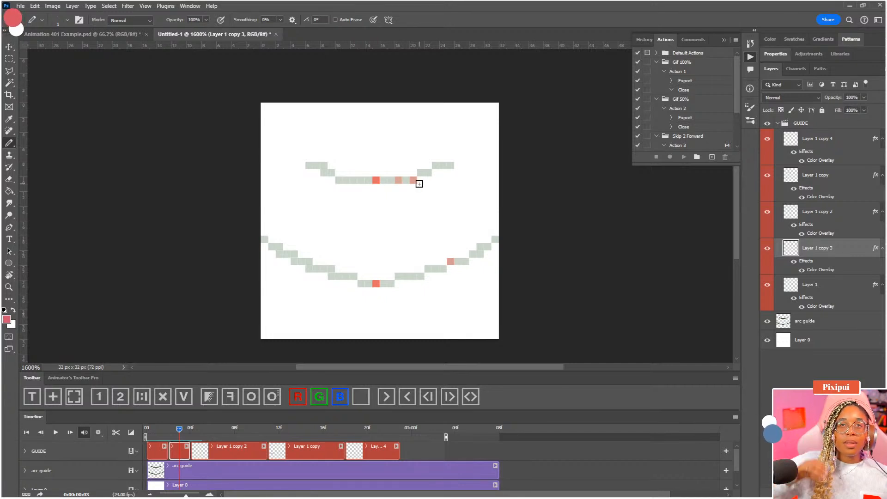
pyautogui.click(428, 271)
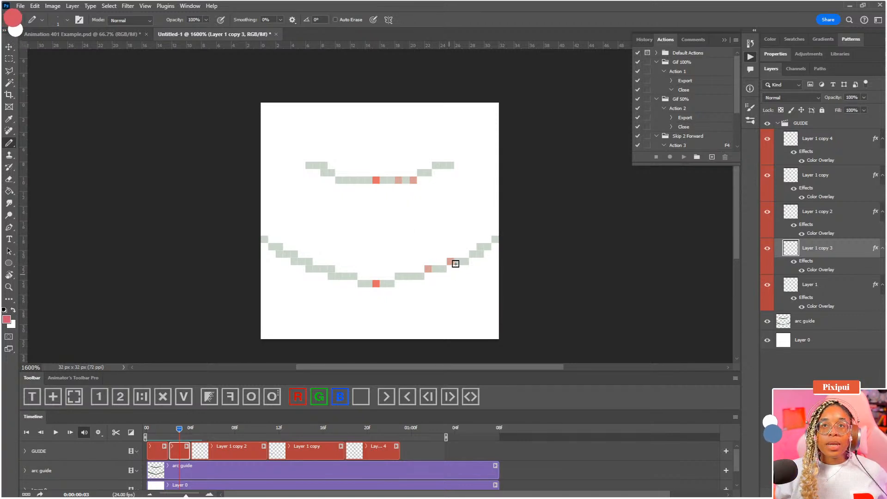
pyautogui.hotkey('ctrl', 'z')
pyautogui.click(450, 262)
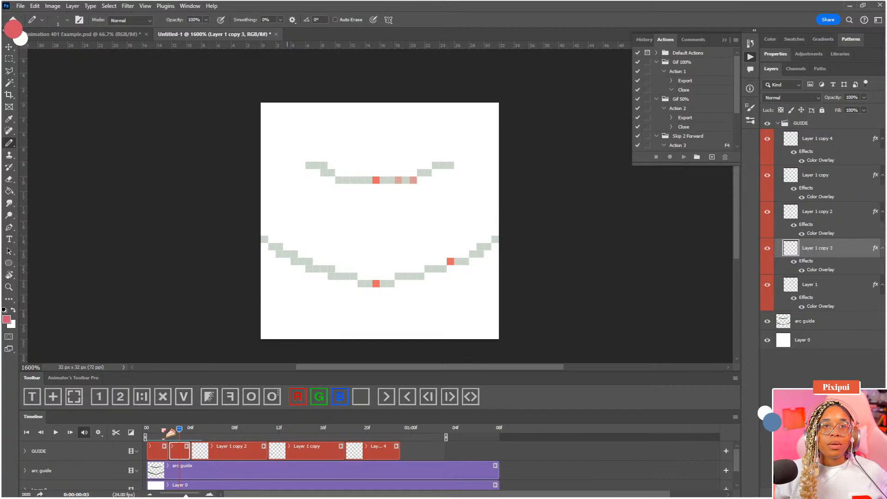
# End the work area at the last guide clip, play the loop, and move the playhead to frame 2
pyautogui.moveTo(169, 433)
pyautogui.mouseDown()
pyautogui.moveTo(157, 432)
pyautogui.moveTo(245, 426)
pyautogui.moveTo(157, 433)
pyautogui.mouseUp()
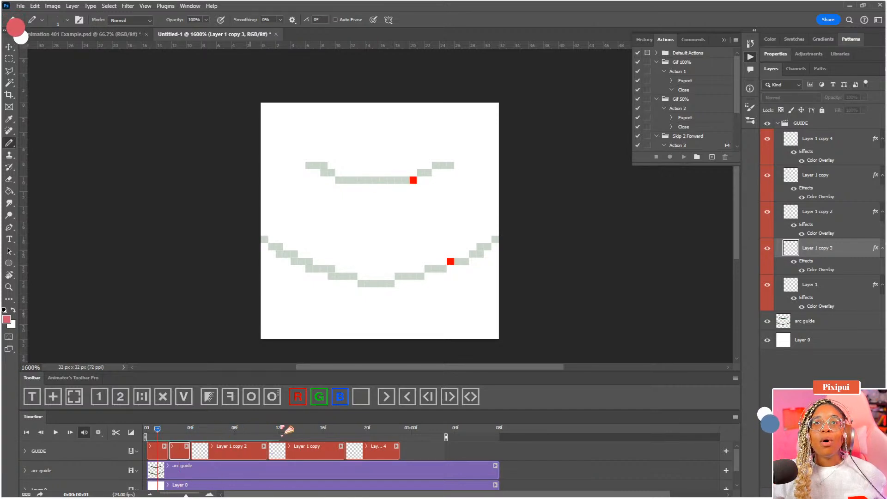
pyautogui.moveTo(446, 437); pyautogui.dragTo(401, 437)
pyautogui.press('space')
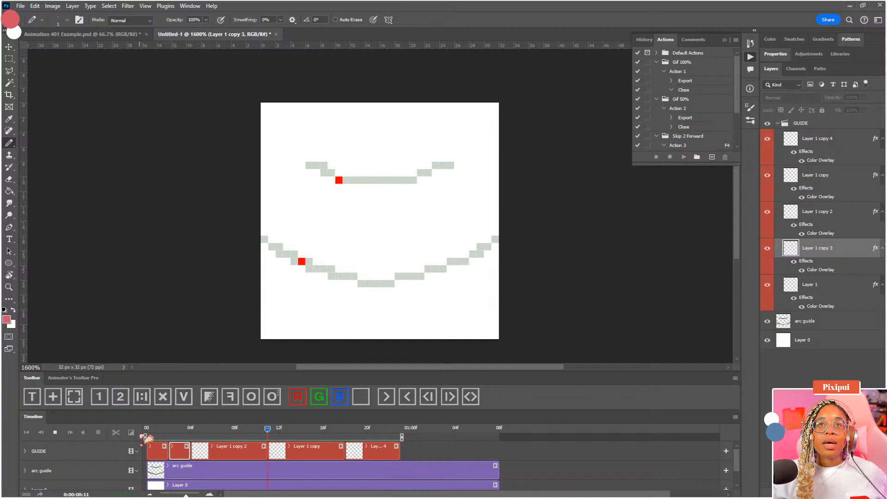
pyautogui.press('space')
pyautogui.moveTo(162, 429); pyautogui.dragTo(169, 431)
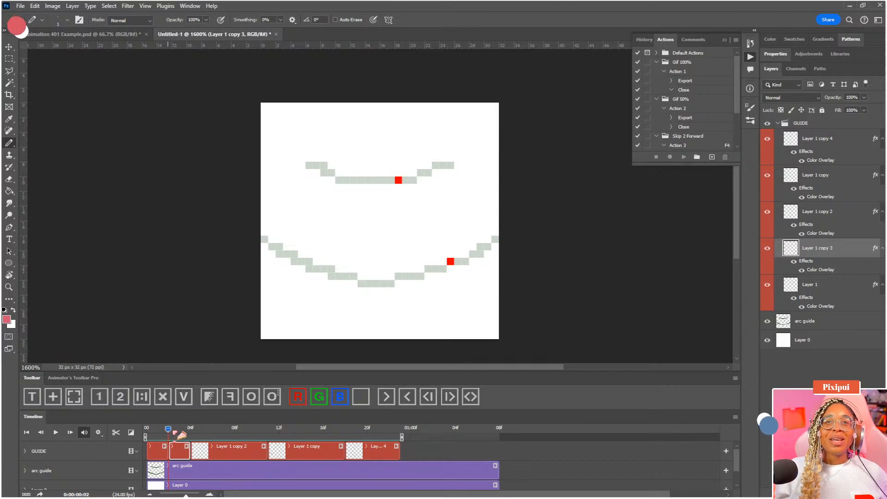
# Trim the middle guide clip (Layer 1 copy 2) to two frames and color the second guide clip blue
pyautogui.moveTo(175, 433); pyautogui.dragTo(215, 433)
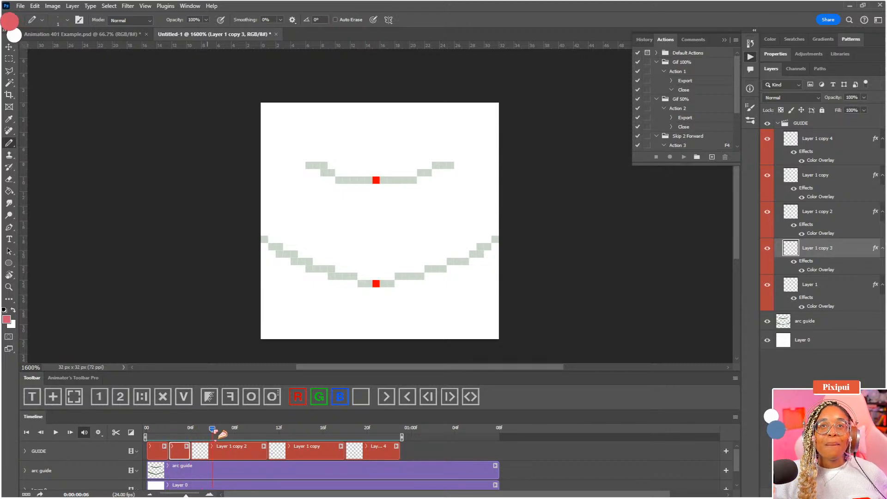
pyautogui.click(218, 451)
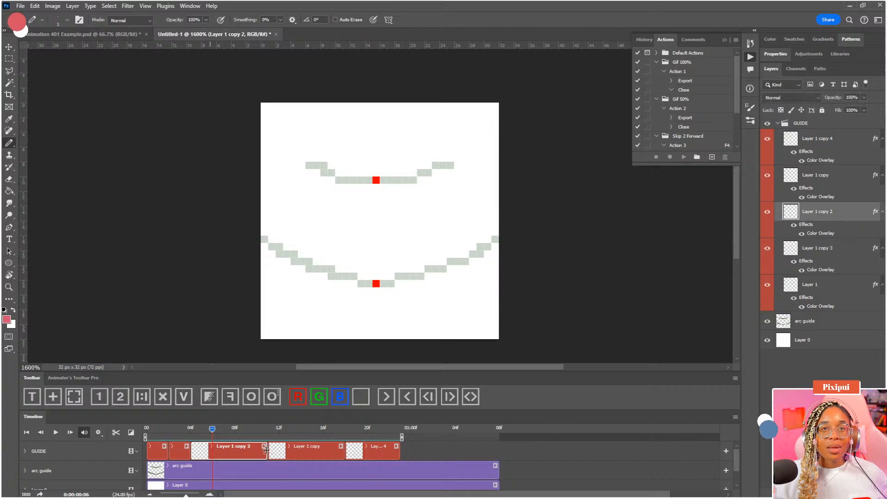
pyautogui.moveTo(266, 449)
pyautogui.mouseDown()
pyautogui.moveTo(211, 451)
pyautogui.moveTo(156, 436)
pyautogui.moveTo(295, 439)
pyautogui.moveTo(260, 438)
pyautogui.mouseUp()
pyautogui.click(345, 395)
pyautogui.click(172, 438)
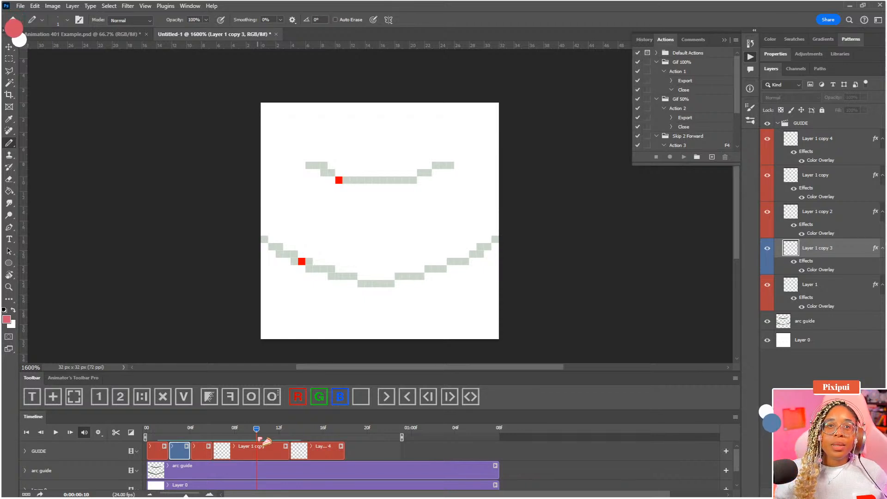
# Trim the Layer 1 copy guide clip to two frames and return to the start of the timeline
pyautogui.click(266, 444)
pyautogui.moveTo(288, 455); pyautogui.dragTo(115, 430)
pyautogui.click(230, 431)
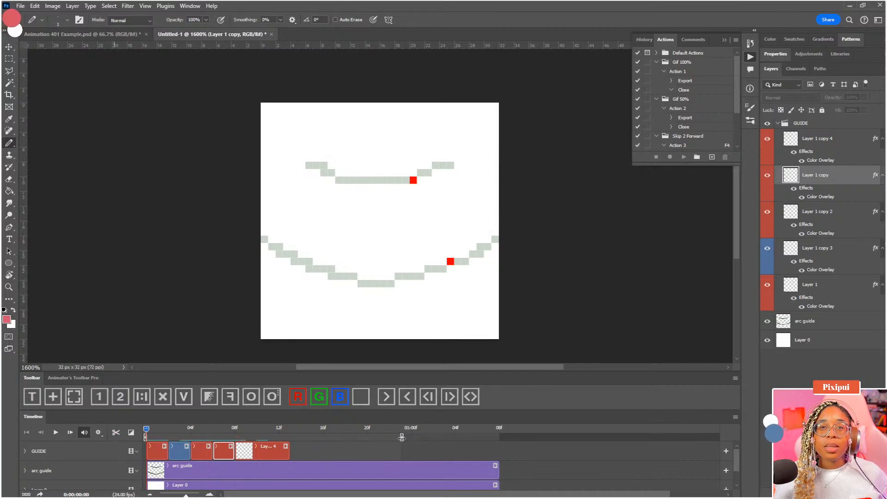
# End the work area at the last guide clip, play the loop, and move the playhead to frame 7
pyautogui.moveTo(401, 437); pyautogui.dragTo(291, 437)
pyautogui.press('space')
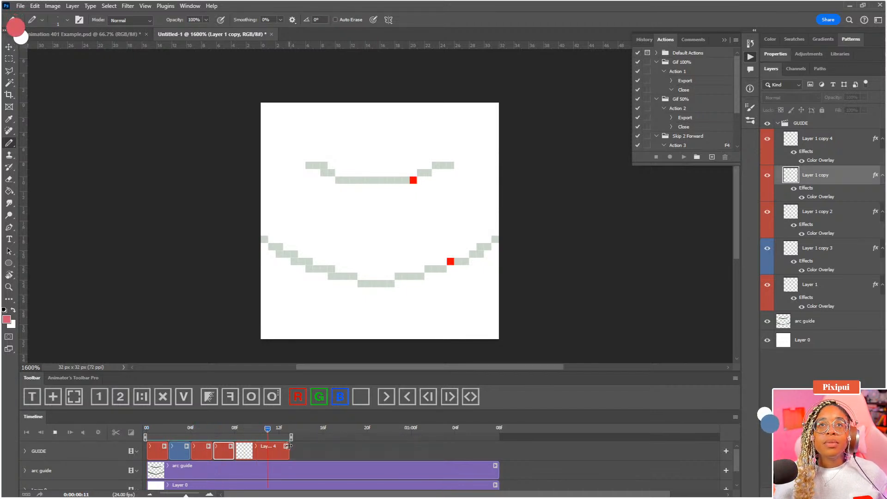
pyautogui.press('space')
pyautogui.moveTo(210, 430)
pyautogui.mouseDown()
pyautogui.moveTo(195, 430)
pyautogui.moveTo(220, 430)
pyautogui.mouseUp()
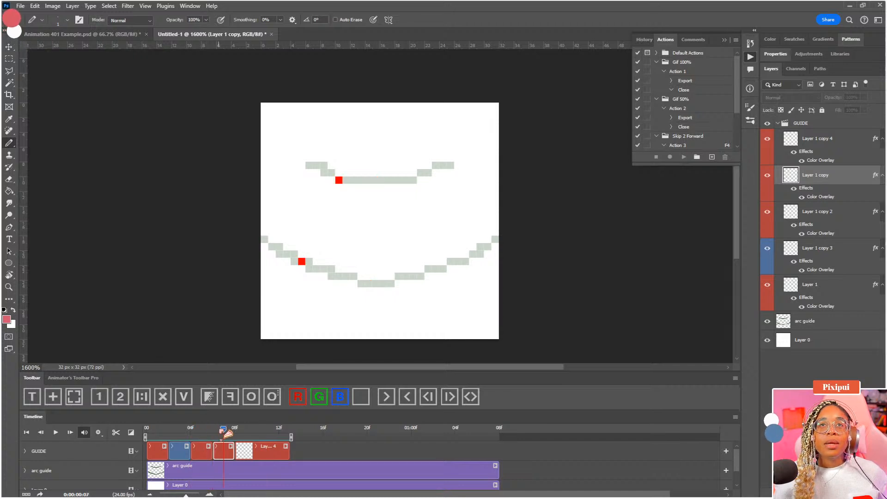
# Duplicate the Layer 1 copy clip at frame 7, extend the work area to the last guide clip, and go to frame 9
pyautogui.click(144, 402)
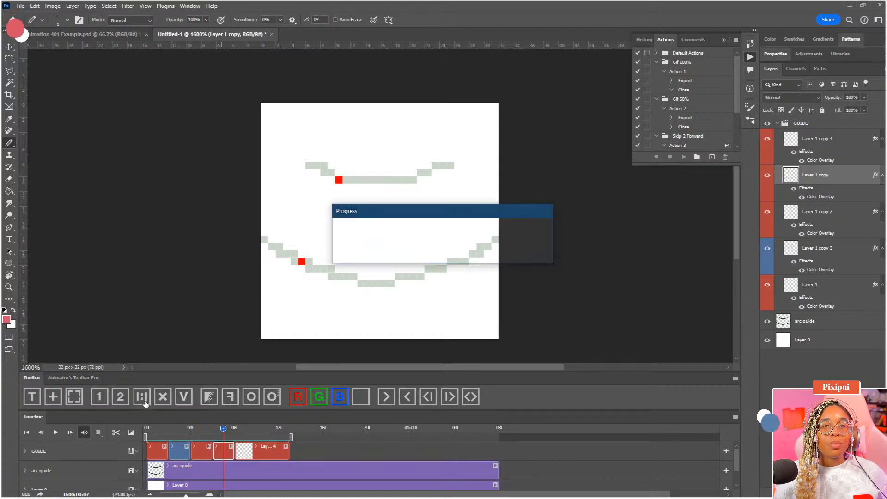
pyautogui.moveTo(251, 437); pyautogui.dragTo(314, 437)
pyautogui.click(251, 436)
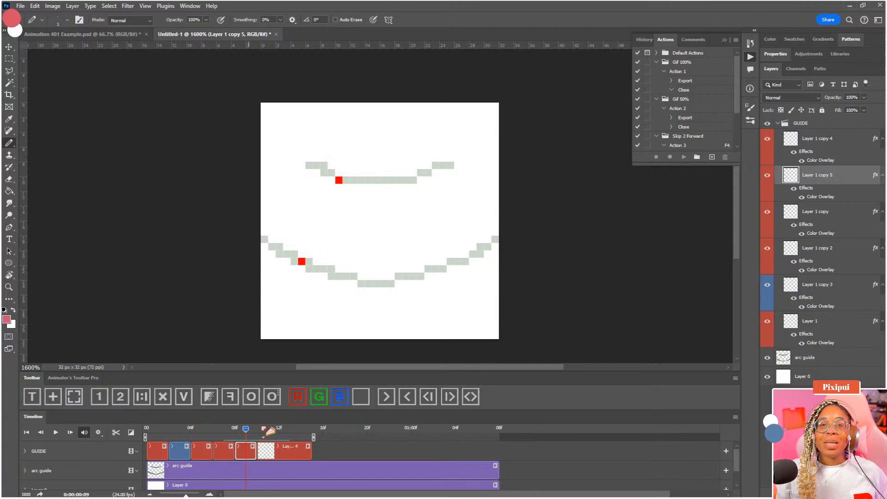
pyautogui.moveTo(267, 432); pyautogui.dragTo(253, 447)
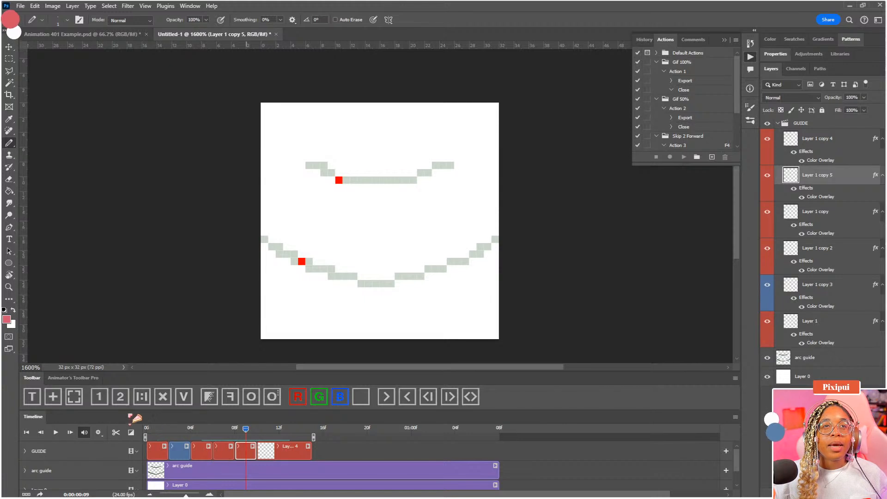
# Duplicate the blue guide clip and put the copy in place of the duplicated red clip just before the last clip
pyautogui.moveTo(242, 437); pyautogui.dragTo(186, 437)
pyautogui.click(190, 456)
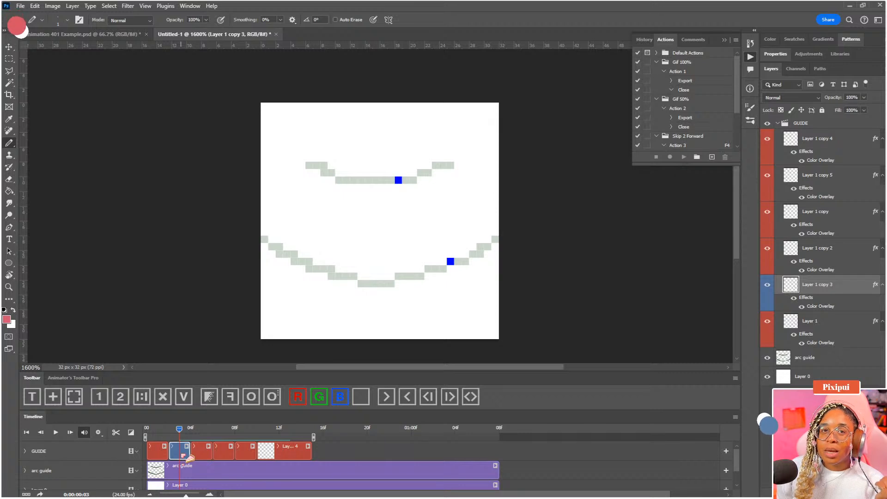
pyautogui.hotkey('ctrl', 'j')
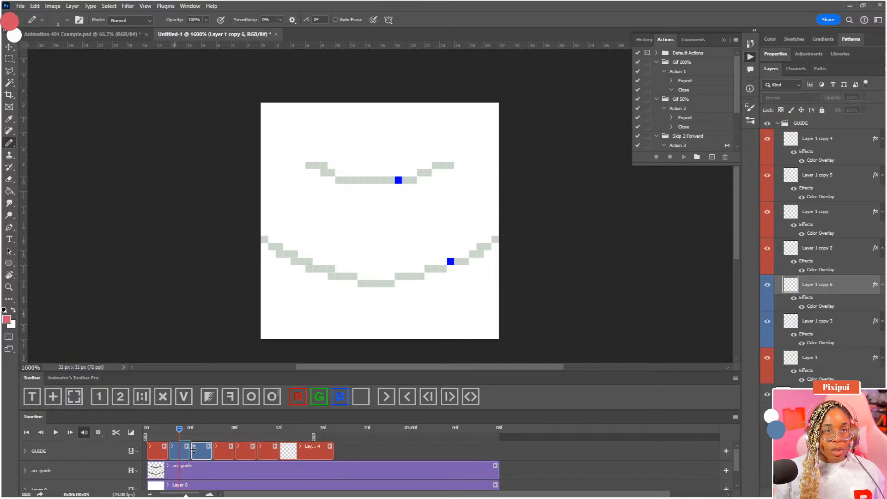
pyautogui.moveTo(193, 449); pyautogui.dragTo(262, 438)
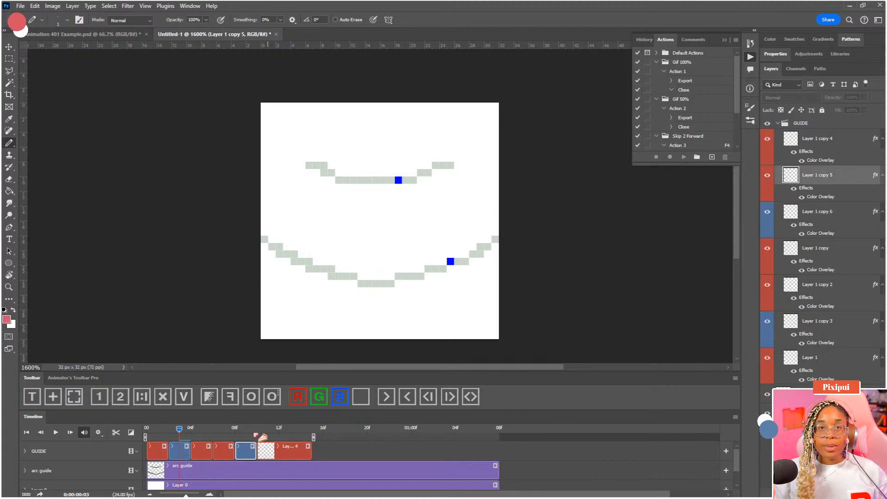
pyautogui.click(247, 431)
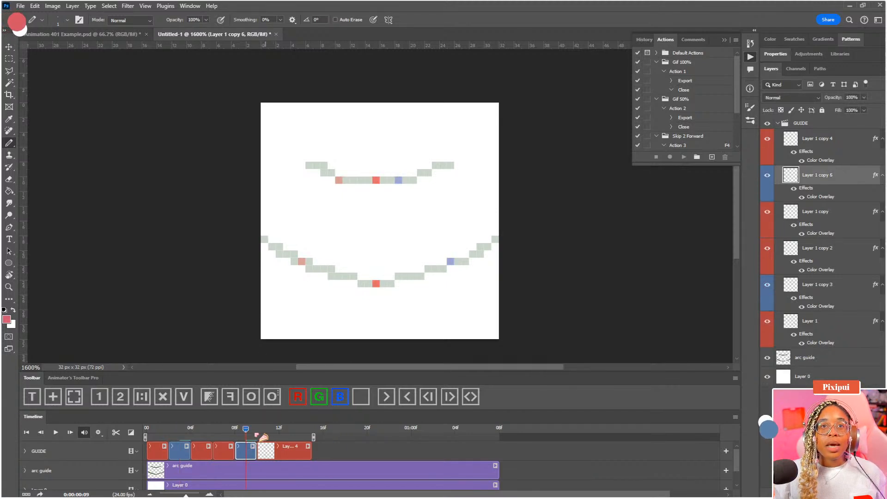
# Flip the duplicated blue markers horizontally about the middle marker of the upper arc, and hide the onion skin
pyautogui.hotkey('ctrl', 't')
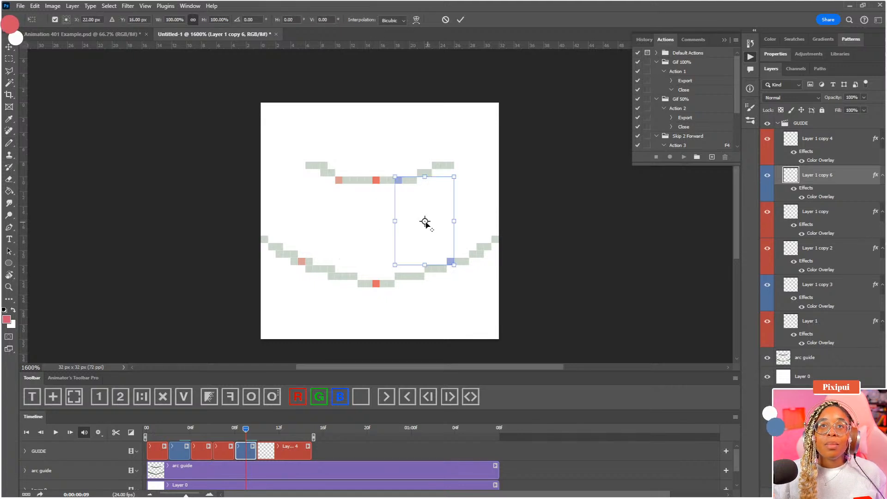
pyautogui.moveTo(425, 221); pyautogui.dragTo(376, 180)
pyautogui.rightClick(378, 182)
pyautogui.click(417, 364)
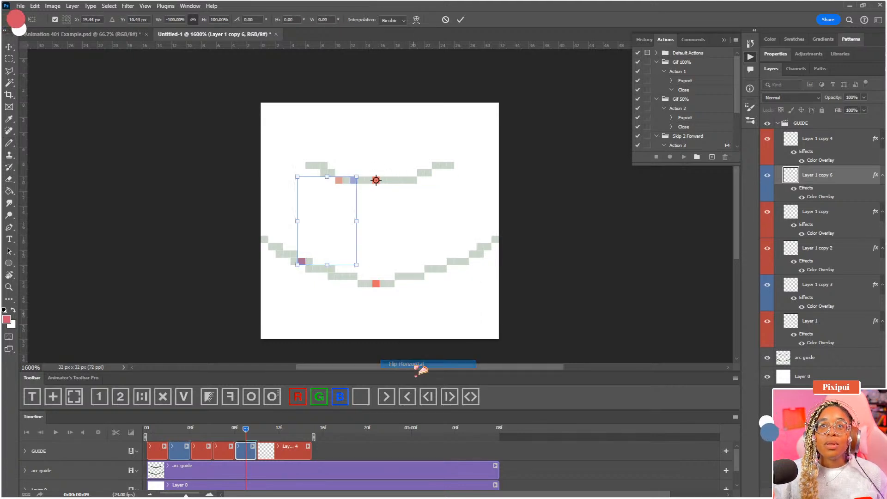
pyautogui.press('Return')
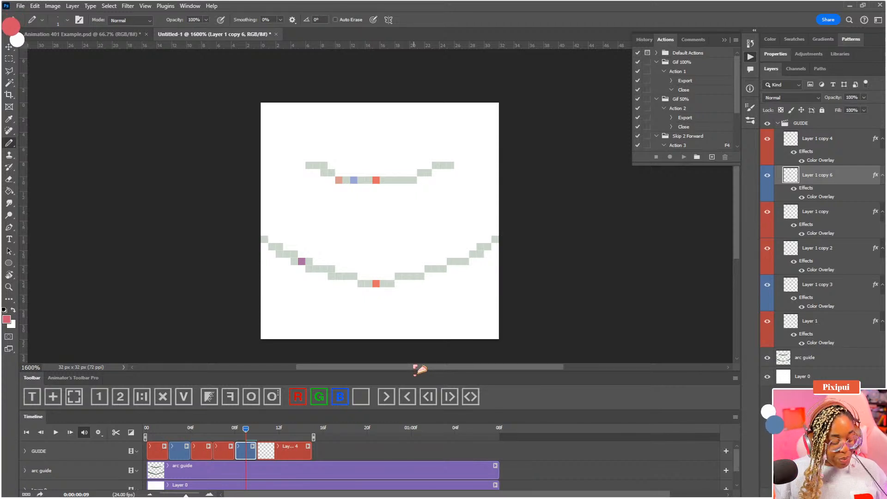
pyautogui.press('F3')
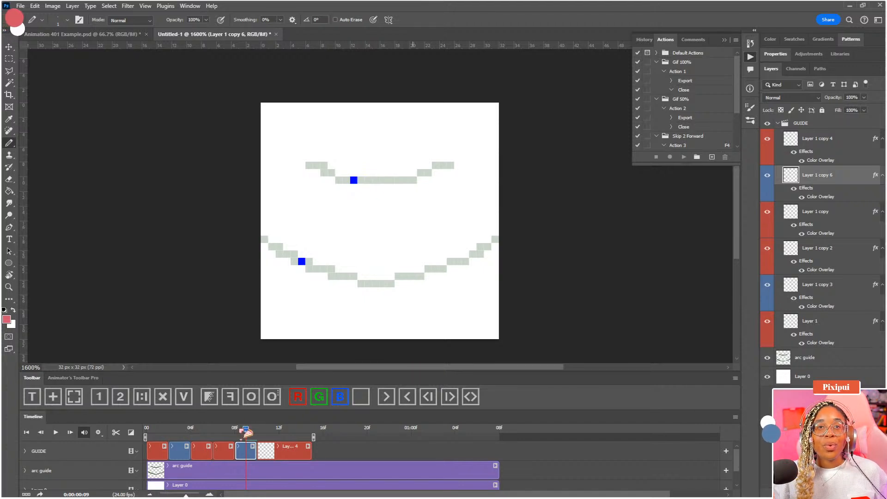
# Play the loop from the start and scrub through the clips to check the blue in-between poses
pyautogui.moveTo(242, 428); pyautogui.dragTo(131, 433)
pyautogui.press('space')
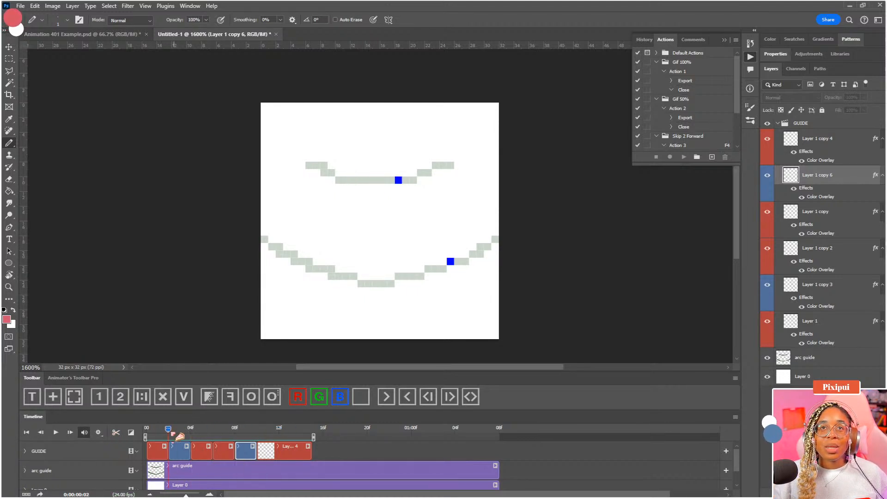
pyautogui.press('space')
pyautogui.moveTo(199, 434); pyautogui.dragTo(262, 445)
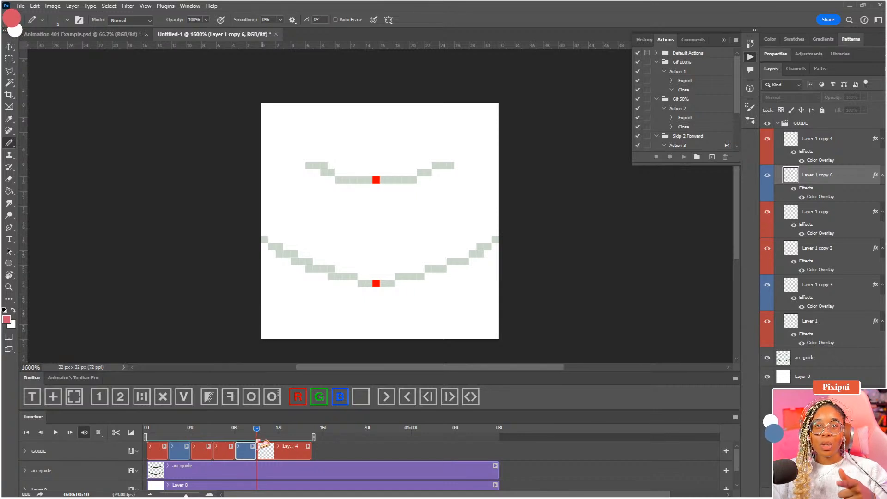
pyautogui.moveTo(262, 445); pyautogui.dragTo(226, 458)
# Duplicate the fourth guide clip (Layer 1 copy) and color the original clip green
pyautogui.click(225, 457)
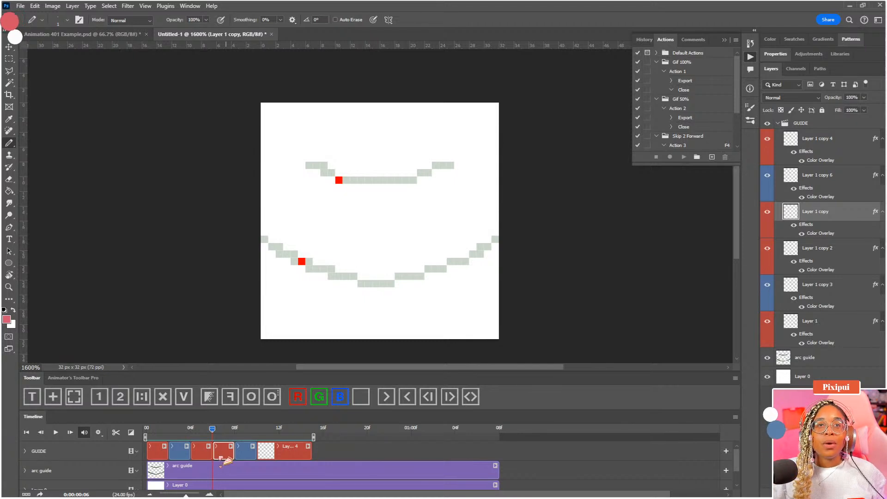
pyautogui.click(298, 397)
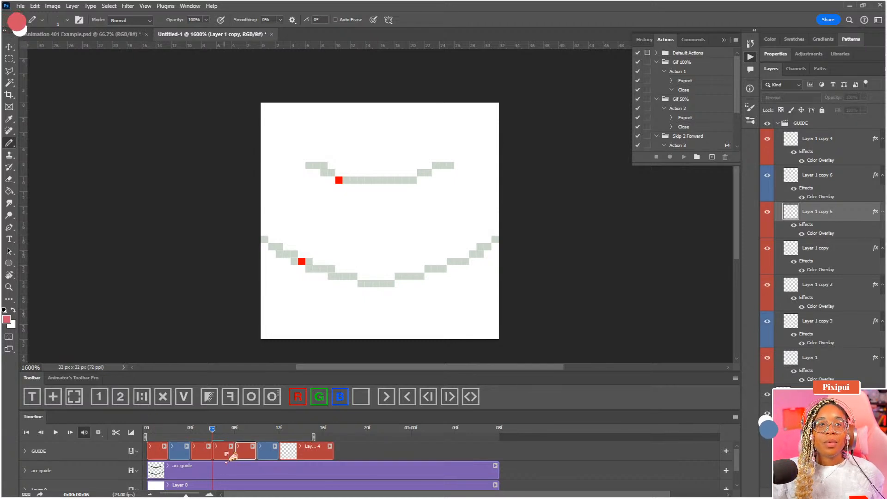
pyautogui.click(319, 397)
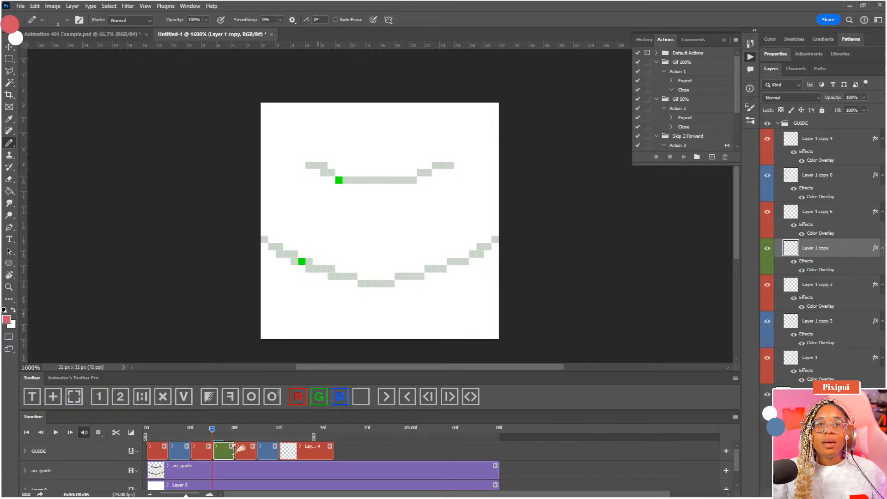
# On the green clip, erase the lower marker and redraw it on the lower arc three pixels farther left and two higher
pyautogui.moveTo(338, 179)
pyautogui.mouseDown()
pyautogui.moveTo(315, 191)
pyautogui.moveTo(353, 201)
pyautogui.moveTo(335, 157)
pyautogui.mouseUp()
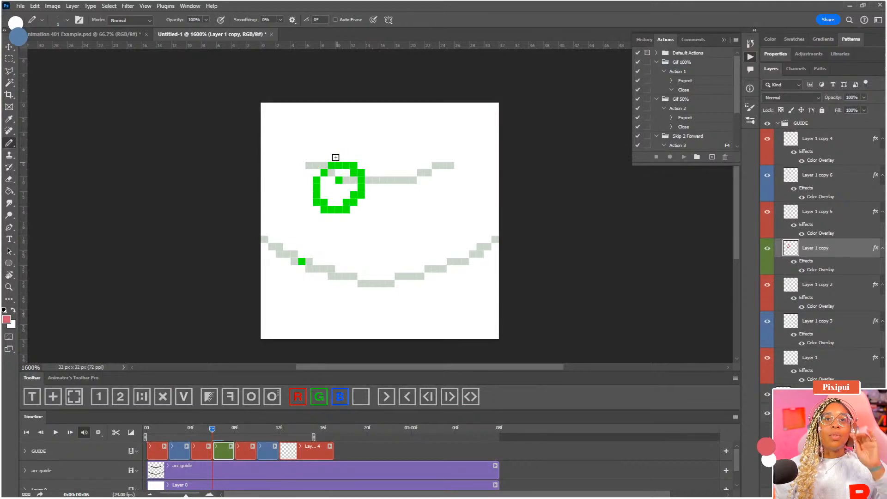
pyautogui.hotkey('ctrl', 'z')
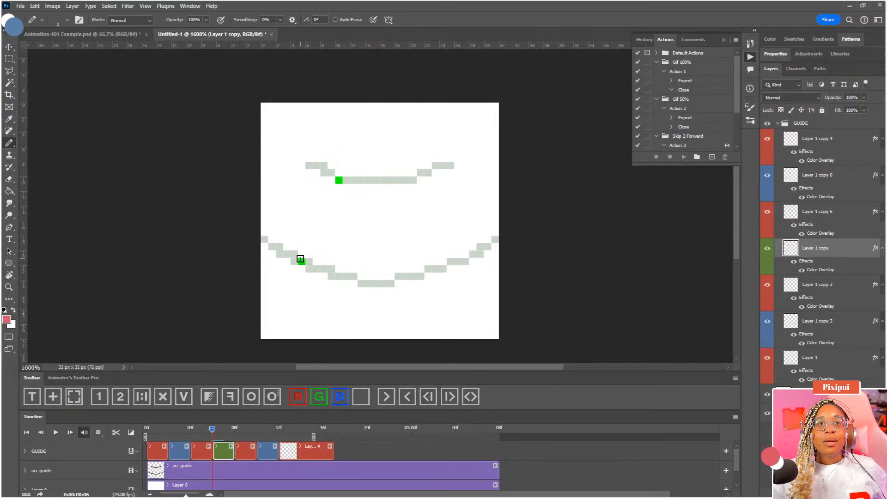
pyautogui.press('e')
pyautogui.click(301, 264)
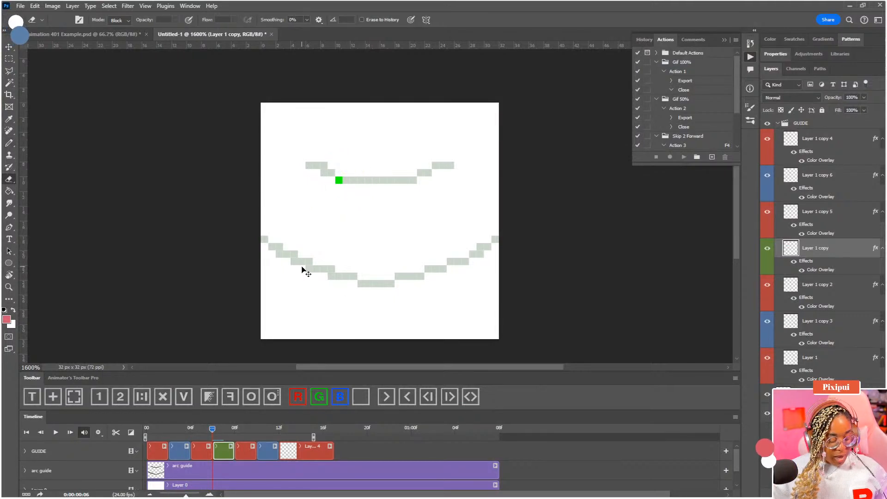
pyautogui.click(224, 428)
pyautogui.press('b')
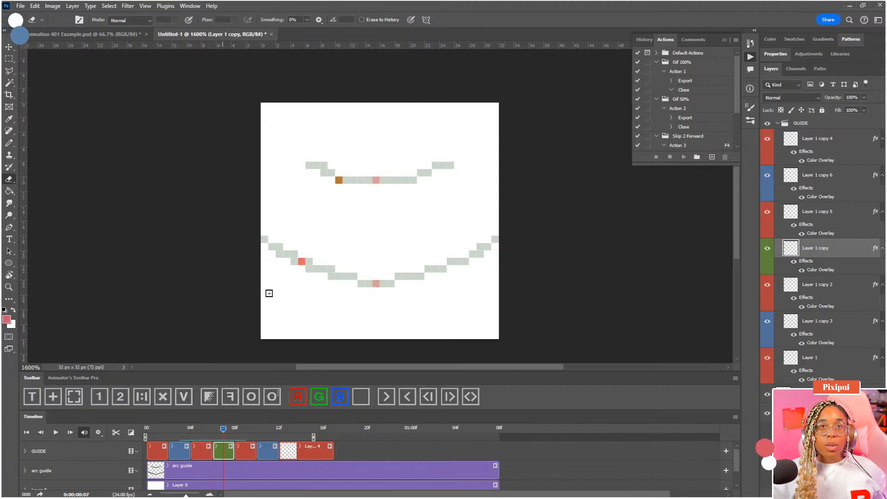
pyautogui.click(281, 246)
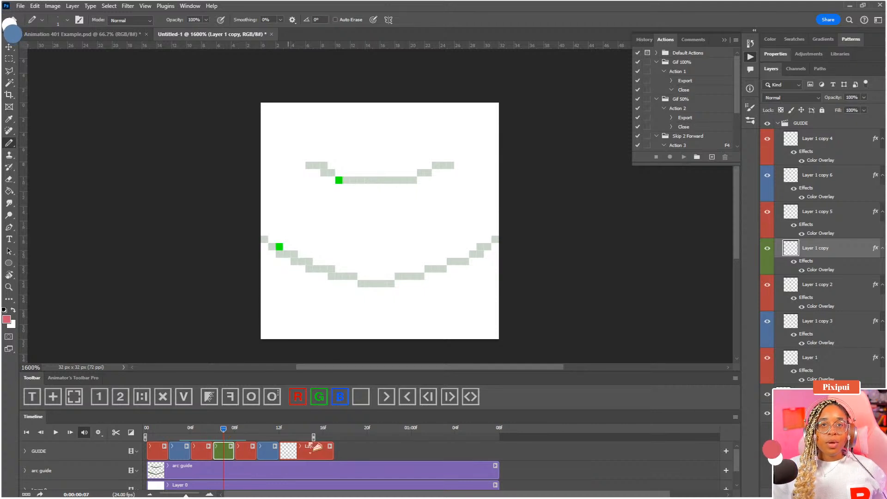
# Extend the work area to the end of the last guide clip, play the loop, and return to the green pose
pyautogui.moveTo(313, 436); pyautogui.dragTo(335, 436)
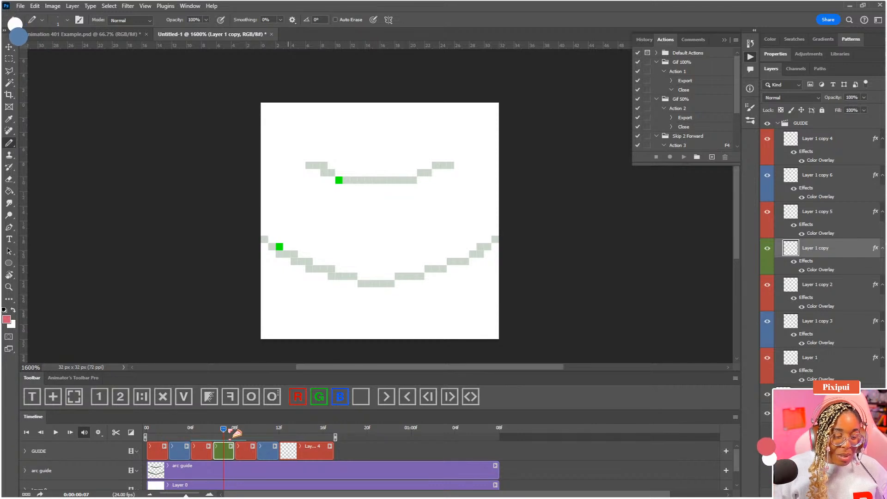
pyautogui.press('space')
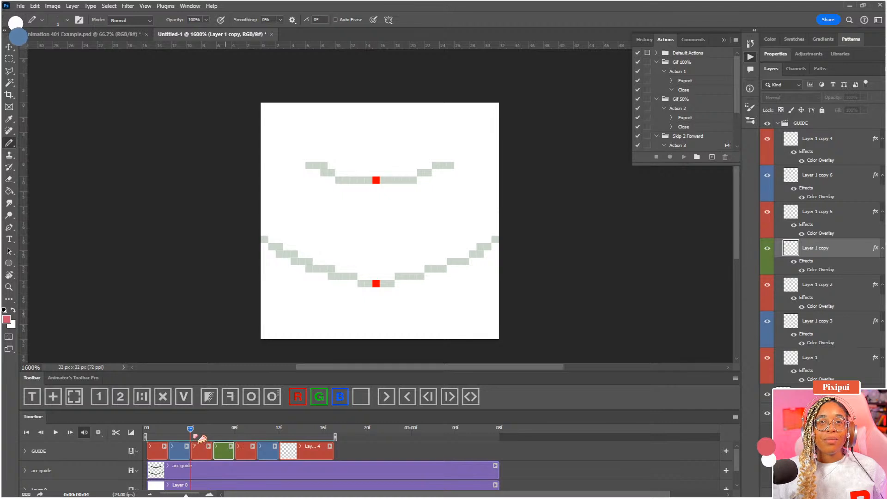
pyautogui.moveTo(199, 436); pyautogui.dragTo(231, 433)
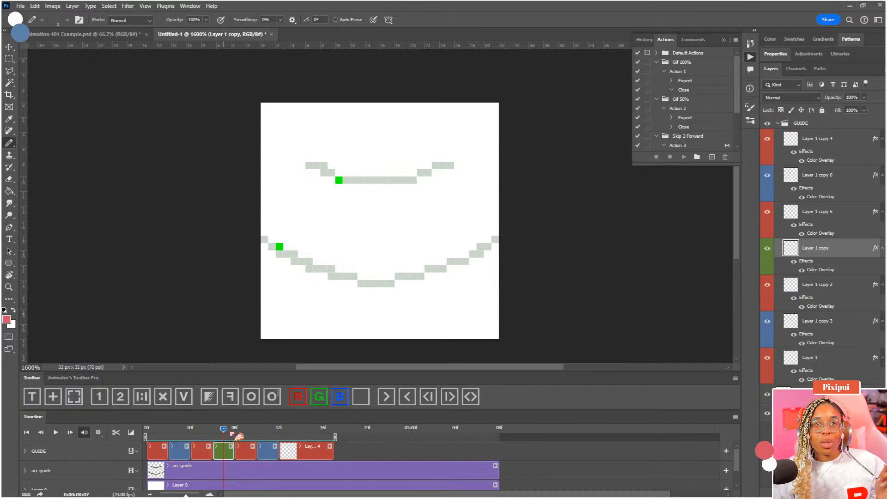
# Scrub between the green pose and the other guide clips to compare their marker positions on both arcs
pyautogui.moveTo(235, 433); pyautogui.dragTo(301, 432)
pyautogui.click(157, 432)
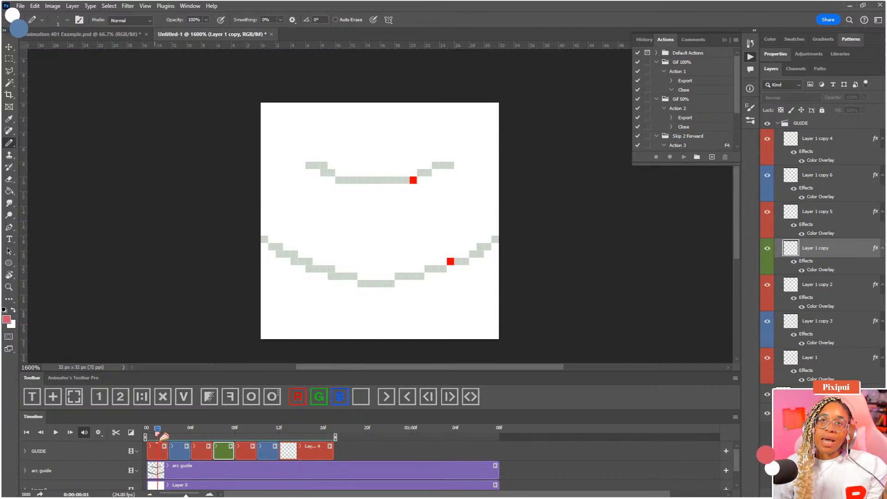
pyautogui.click(224, 430)
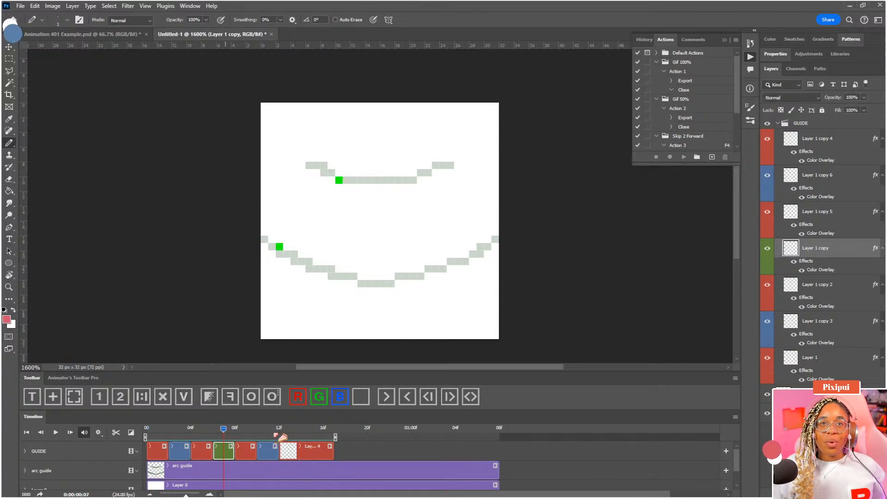
pyautogui.moveTo(238, 434); pyautogui.dragTo(164, 436)
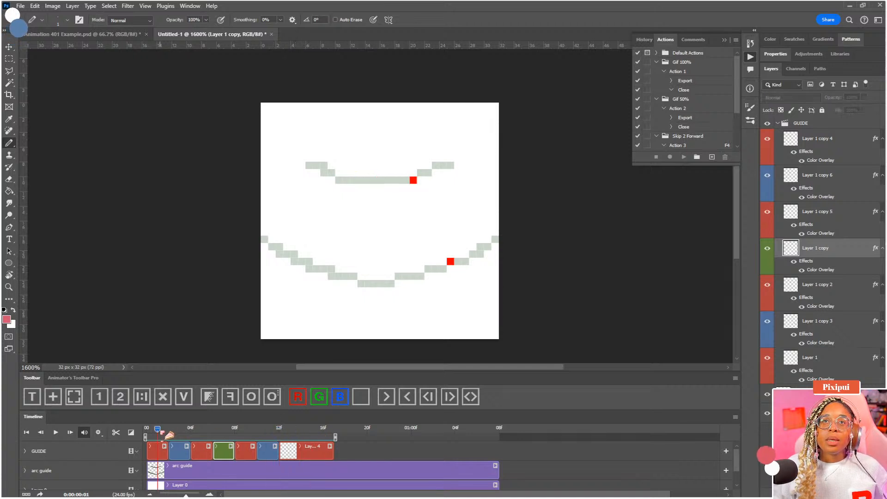
pyautogui.moveTo(254, 435); pyautogui.dragTo(182, 449)
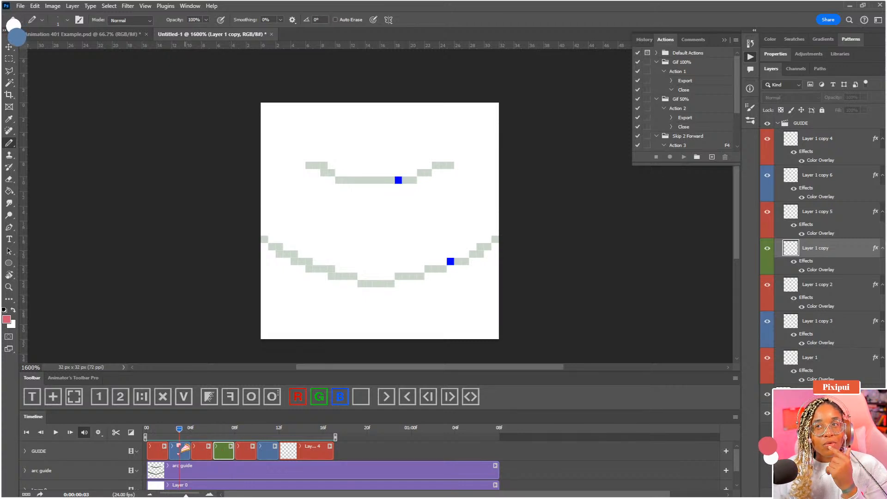
# Duplicate the green guide clip and place the copy between the second blue clip and the last clip
pyautogui.moveTo(187, 446); pyautogui.dragTo(301, 453)
pyautogui.click(142, 398)
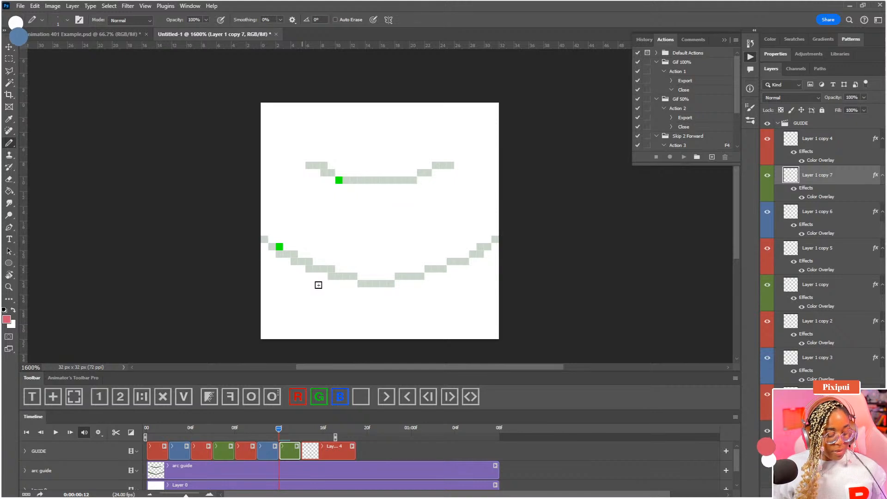
# Mirror the copied green markers horizontally about the middle of the upper arc and nudge them one pixel right
pyautogui.hotkey('ctrl', 't')
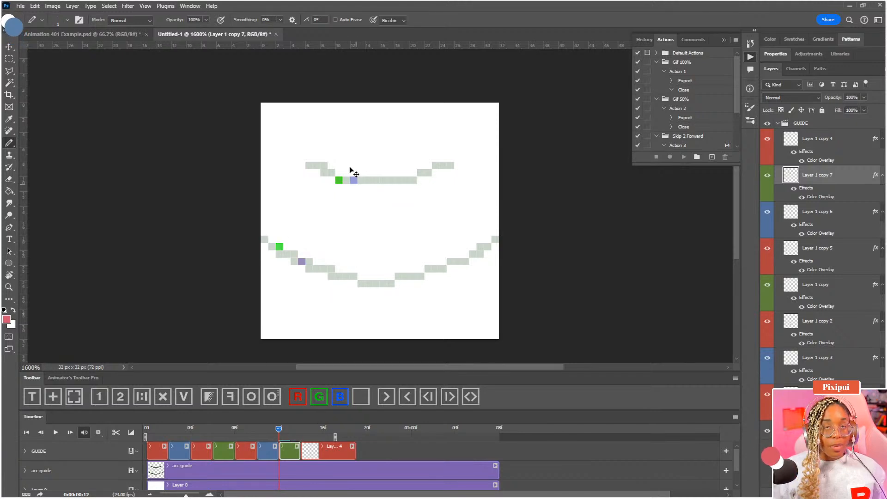
pyautogui.moveTo(309, 214); pyautogui.dragTo(377, 182)
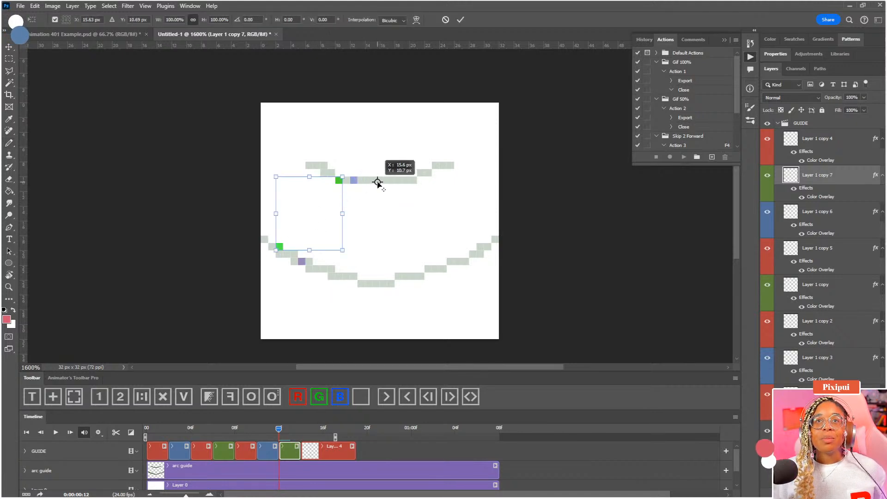
pyautogui.rightClick(378, 182)
pyautogui.click(406, 366)
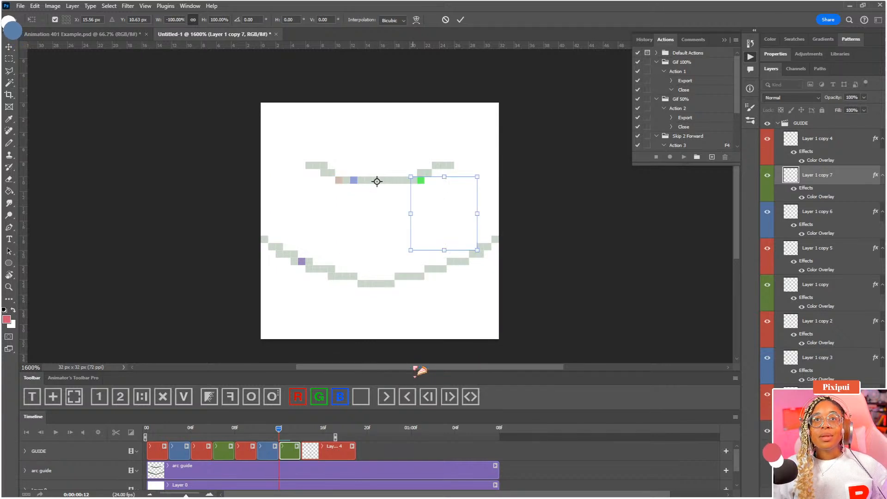
pyautogui.hotkey('ctrl', 'z')
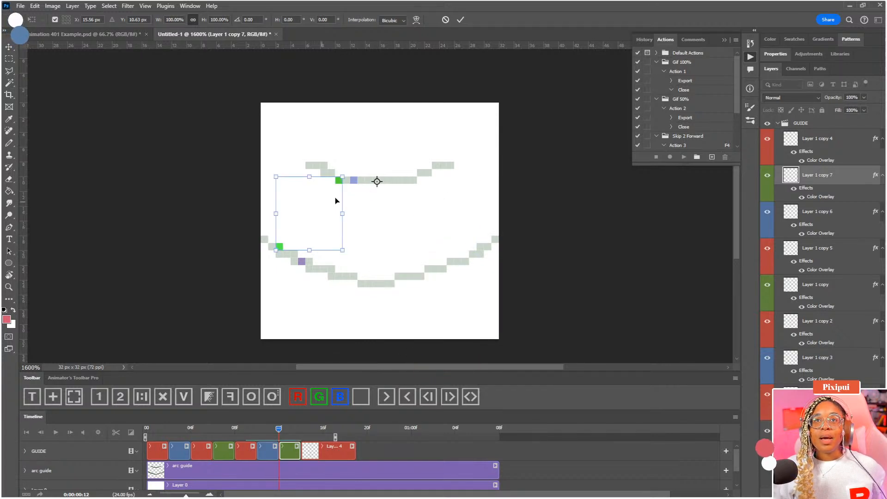
pyautogui.rightClick(373, 181)
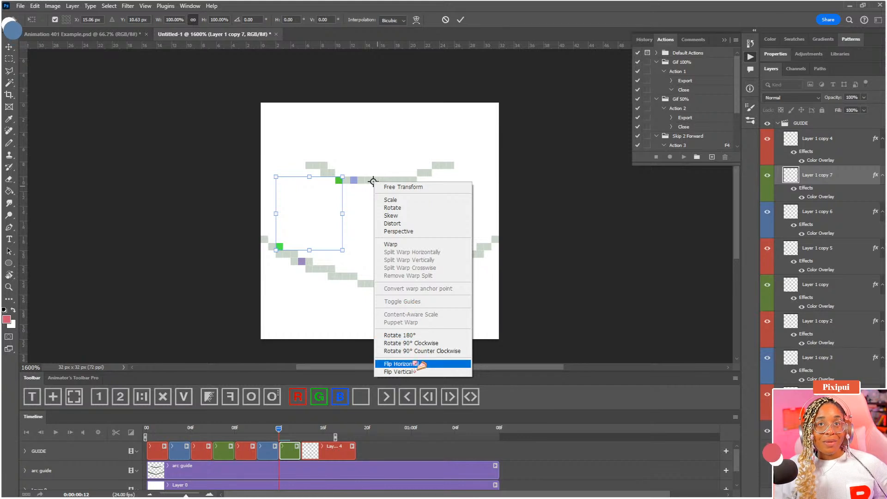
pyautogui.click(416, 363)
pyautogui.press('Return')
pyautogui.press('b')
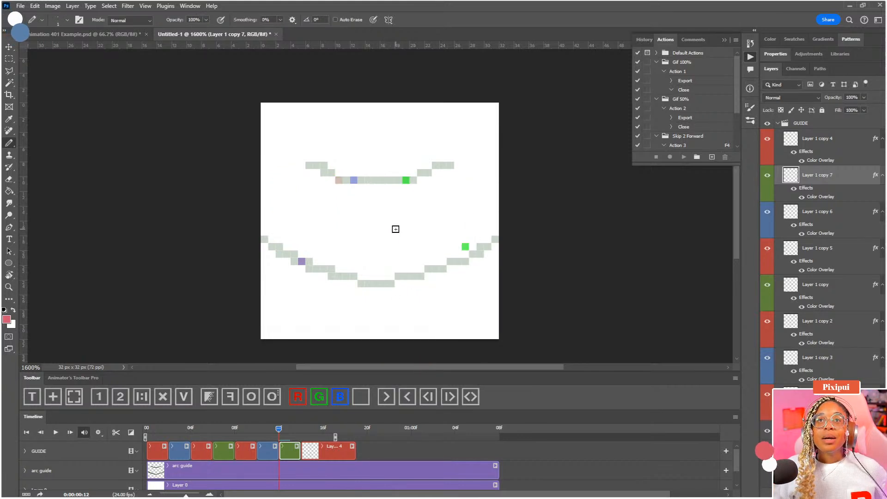
pyautogui.press('v')
pyautogui.press('Right')
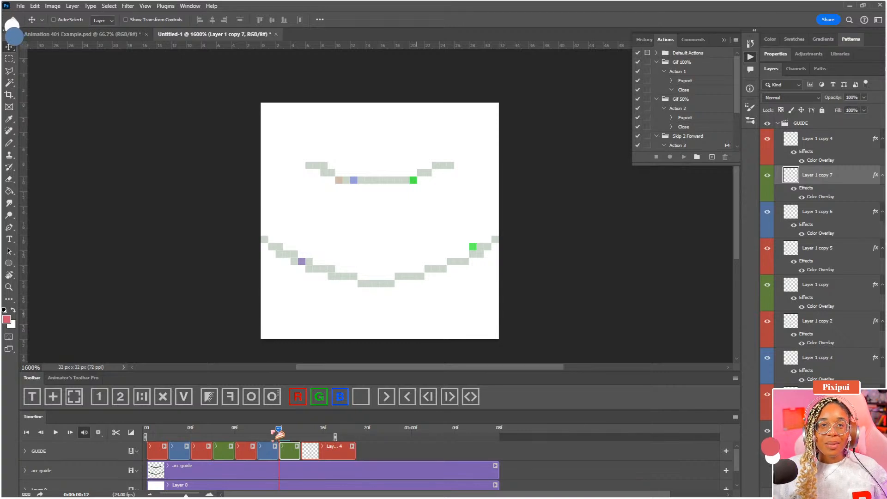
# Swap the last two guide clips so the red pose precedes the green copy, and end the work area at frame 16
pyautogui.press('space')
pyautogui.press('space')
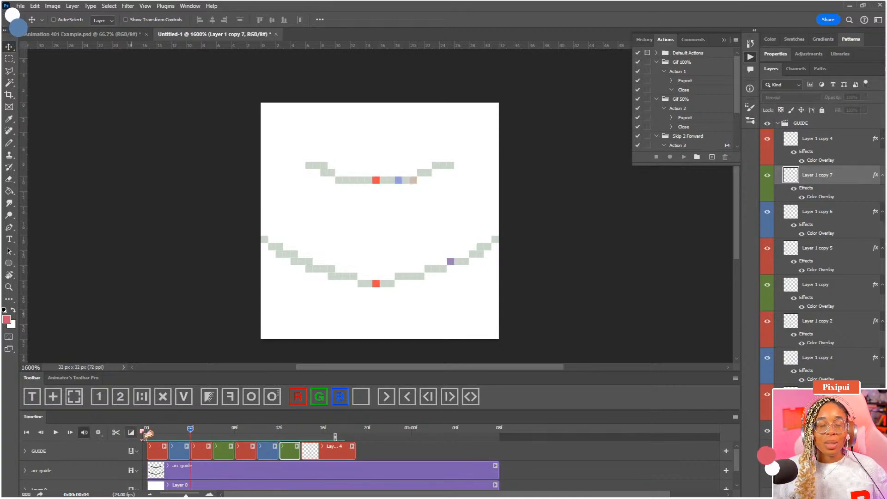
pyautogui.press('space')
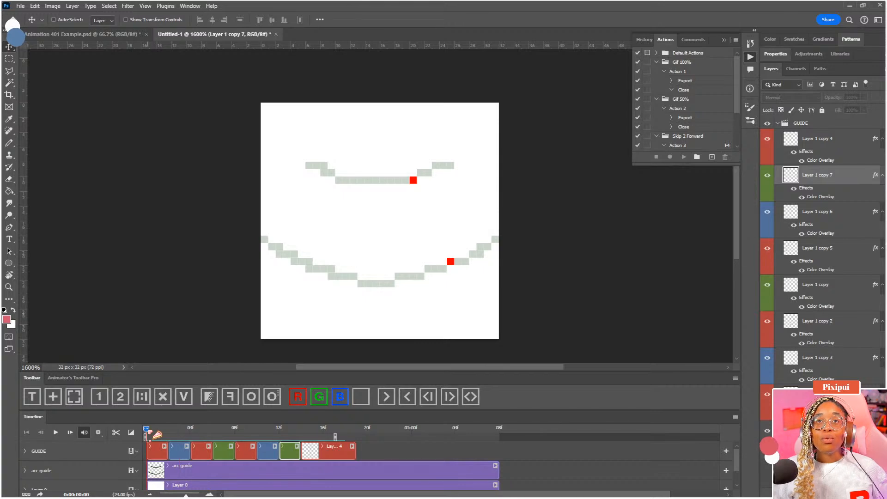
pyautogui.press('space')
pyautogui.moveTo(221, 432); pyautogui.dragTo(301, 433)
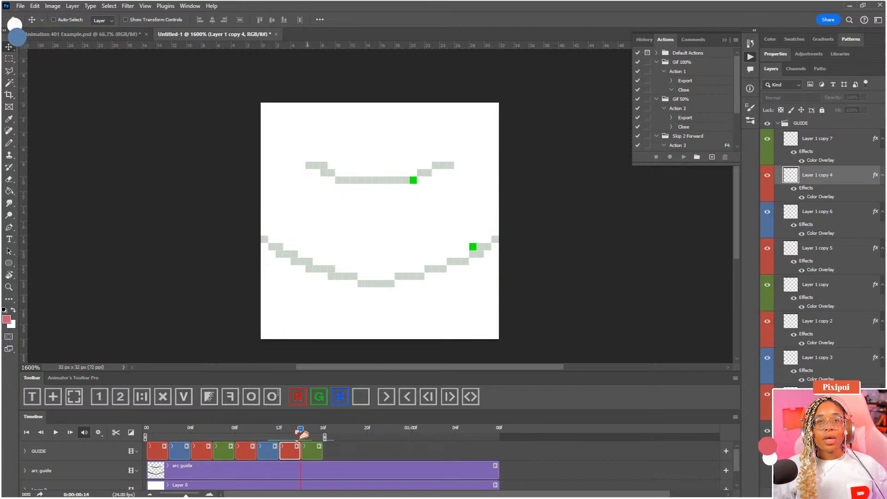
# Play the reordered guide loop and scrub back to the first blue pose
pyautogui.press('space')
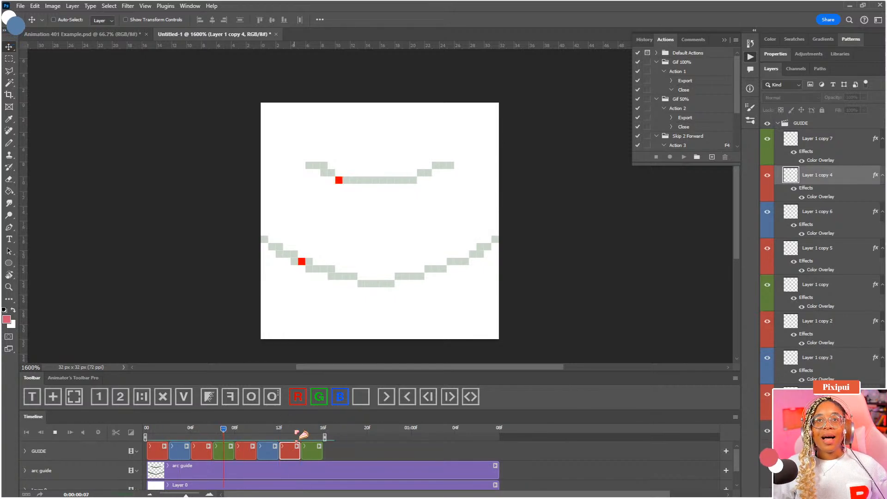
pyautogui.press('space')
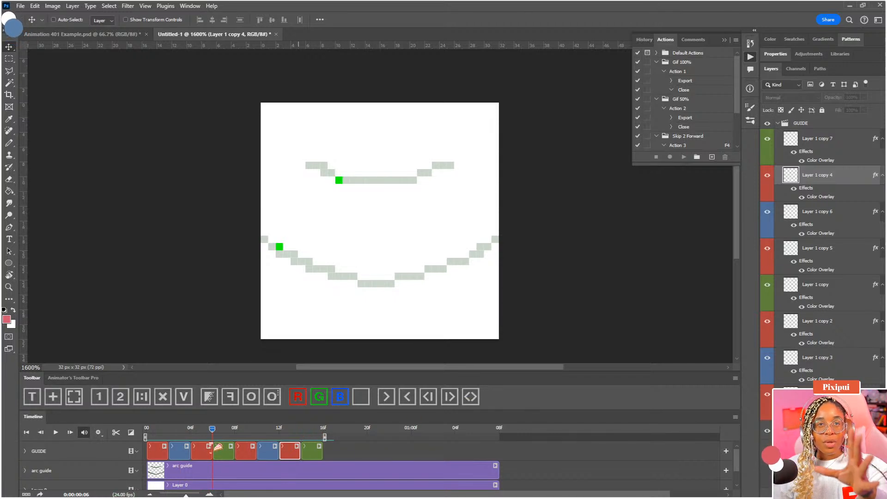
pyautogui.moveTo(217, 431); pyautogui.dragTo(176, 434)
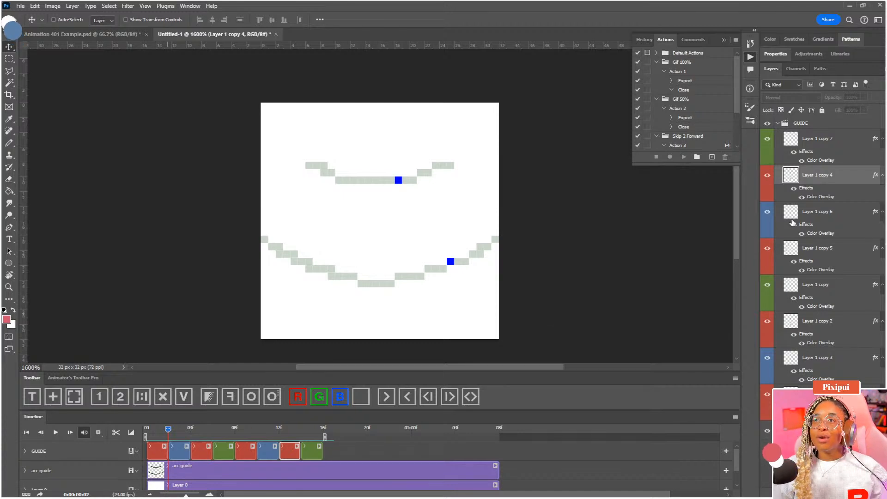
# Add a Color Overlay of #d15472 to the GUIDE group and collapse the group
pyautogui.click(808, 125)
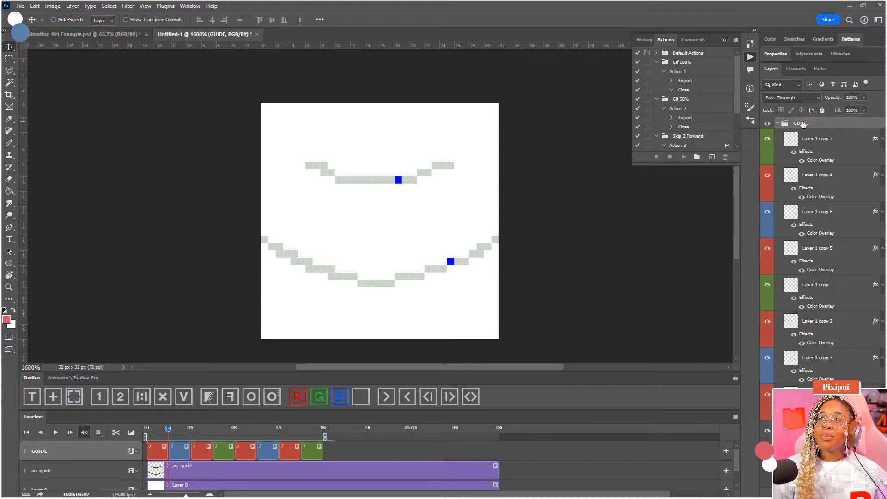
pyautogui.press('space')
pyautogui.moveTo(528, 144); pyautogui.dragTo(500, 131)
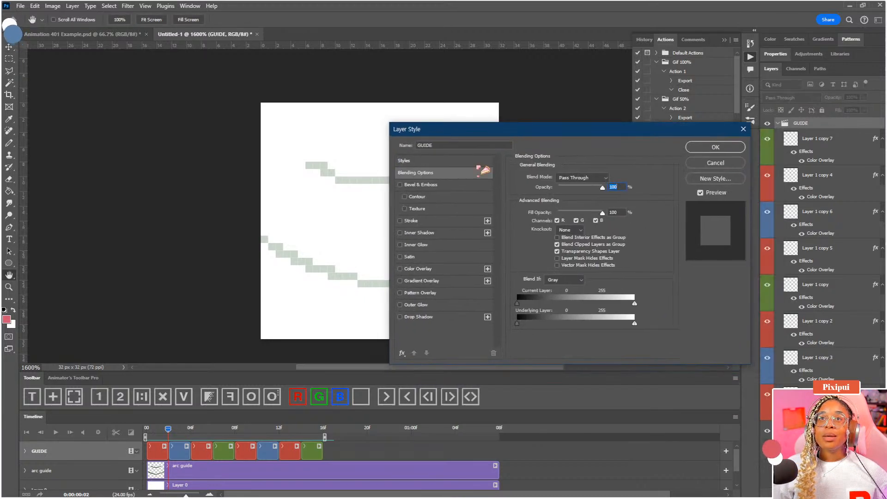
pyautogui.click(432, 271)
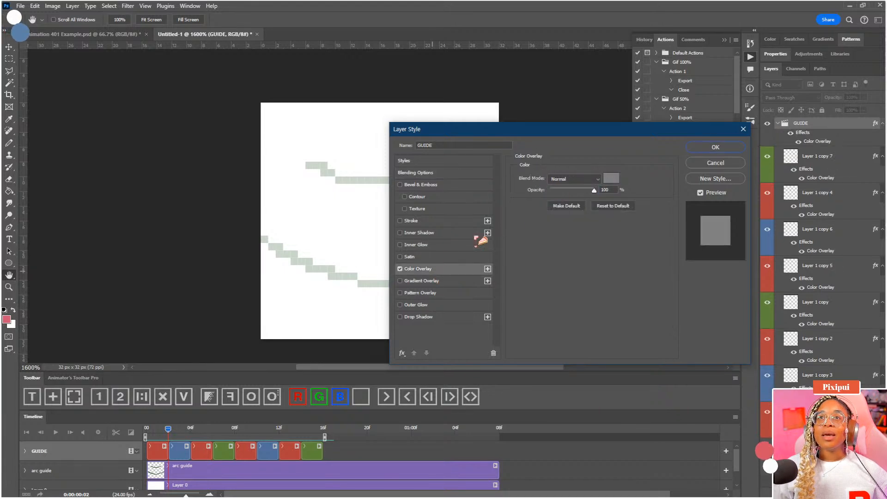
pyautogui.click(613, 180)
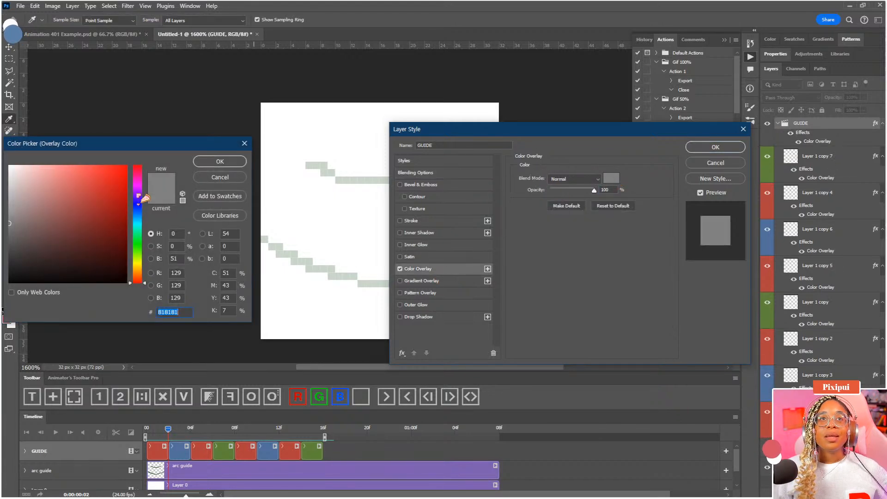
pyautogui.write('d15472')
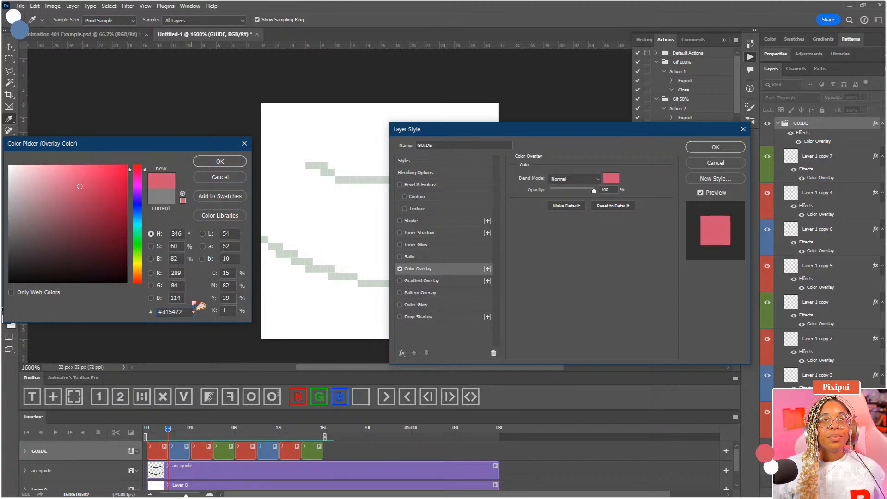
pyautogui.click(237, 164)
pyautogui.click(706, 147)
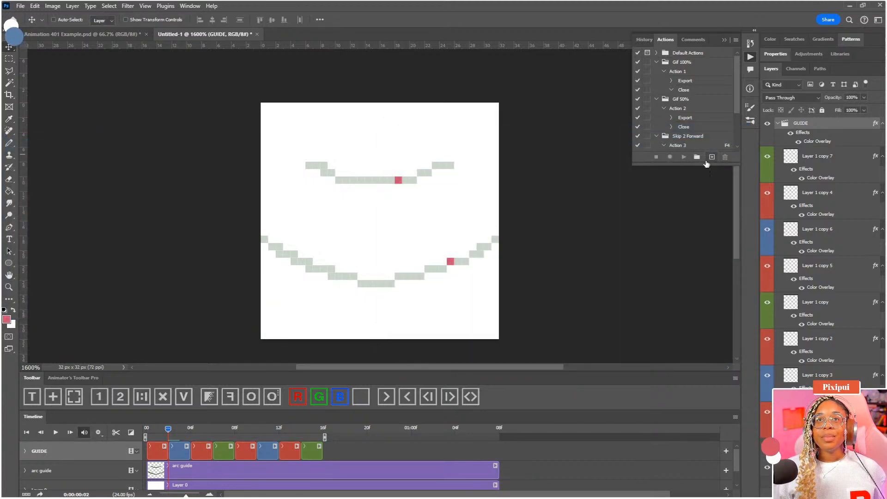
pyautogui.click(777, 124)
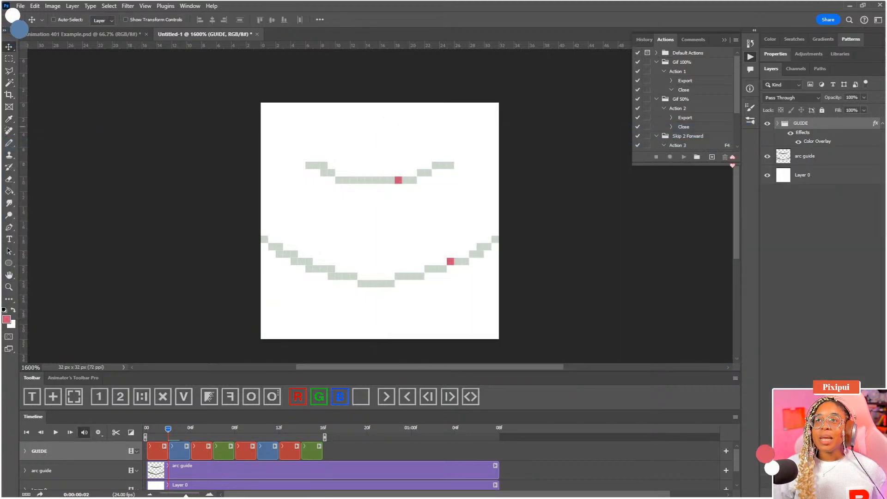
# Play the single-color guide loop twice to review the swing motion along both arcs
pyautogui.press('space')
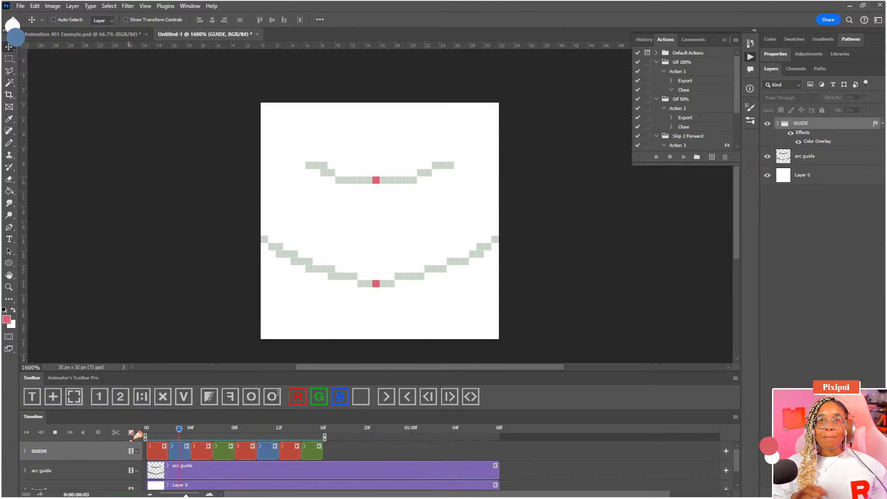
pyautogui.press('space')
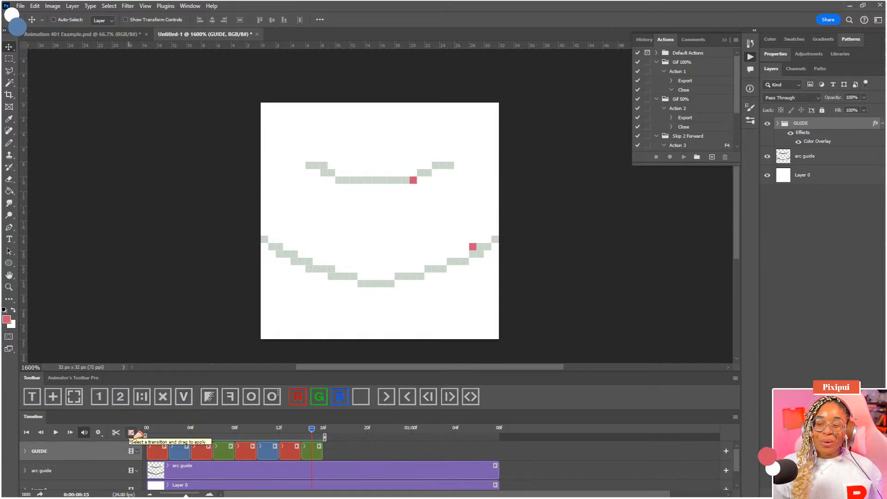
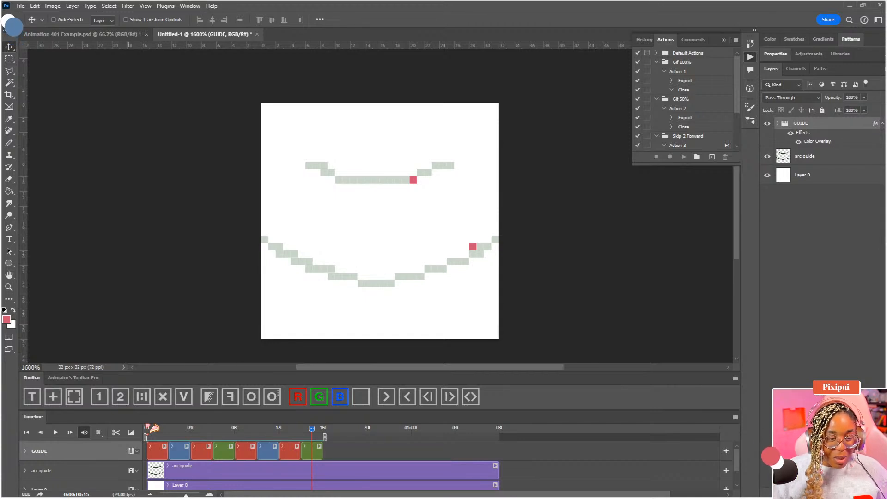
pyautogui.press('space')
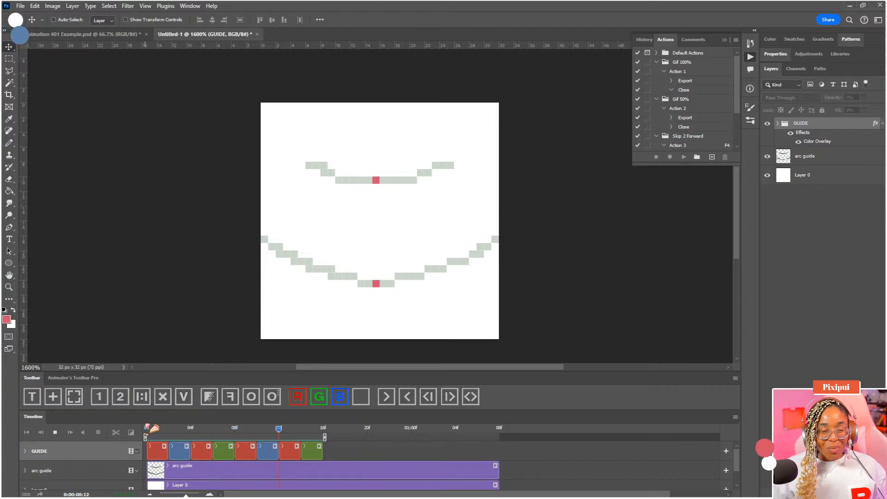
pyautogui.press('space')
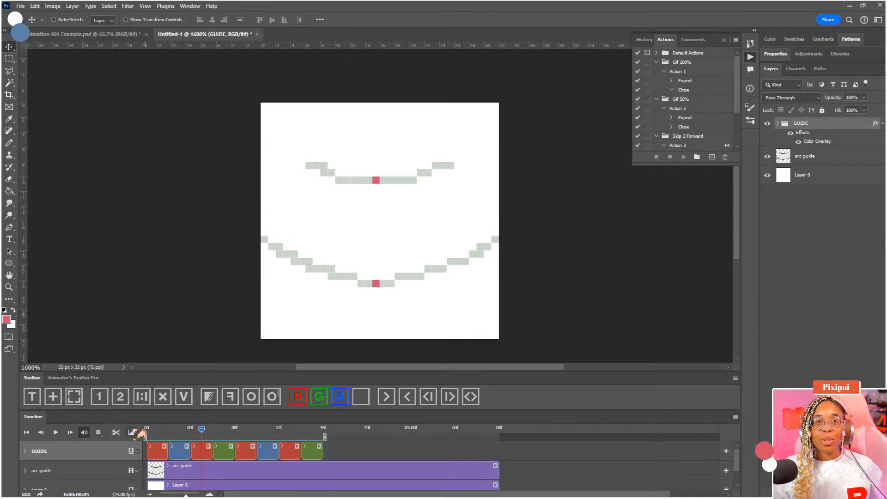
pyautogui.moveTo(174, 420); pyautogui.dragTo(170, 426)
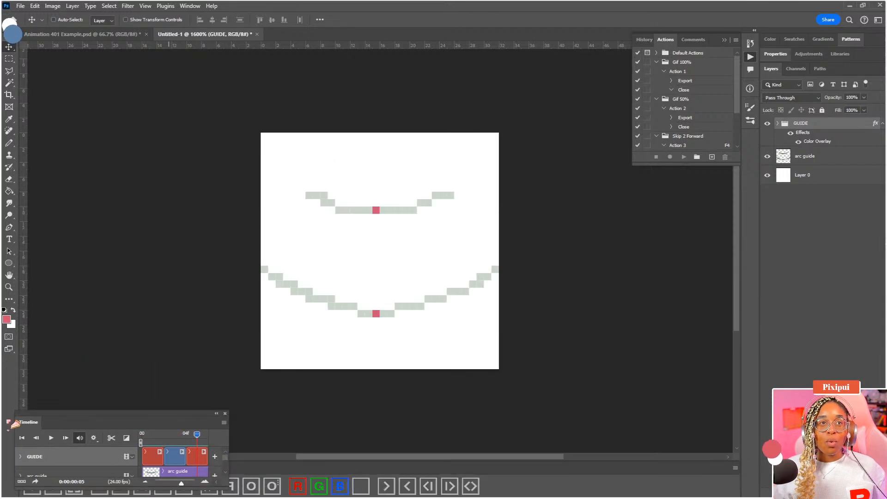
pyautogui.moveTo(28, 421); pyautogui.dragTo(57, 493)
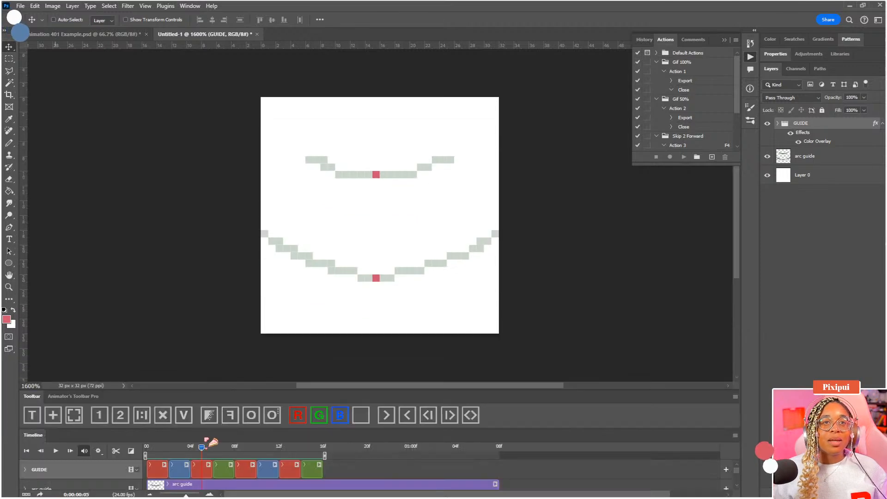
# Try shortening the red and blue guide clips to one frame each, keeping green at two, and play the faster loop
pyautogui.moveTo(201, 448); pyautogui.dragTo(133, 465)
pyautogui.click(167, 469)
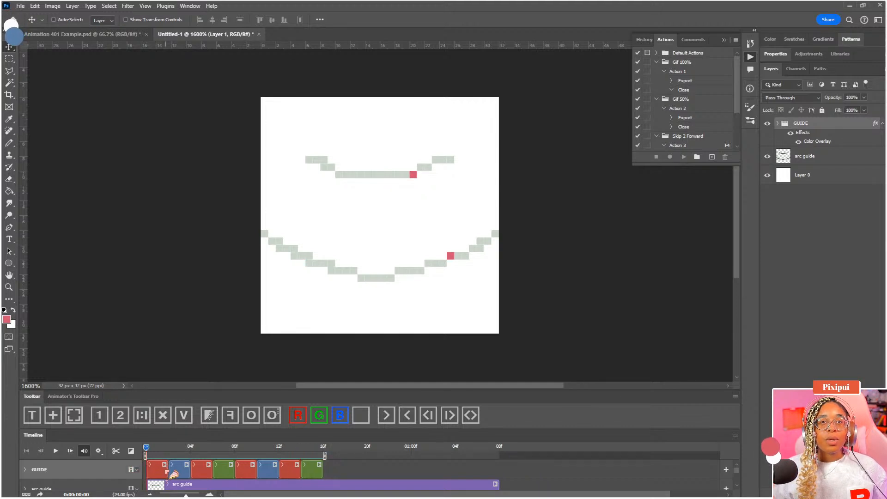
pyautogui.moveTo(162, 471); pyautogui.dragTo(234, 471)
pyautogui.click(178, 447)
pyautogui.click(211, 447)
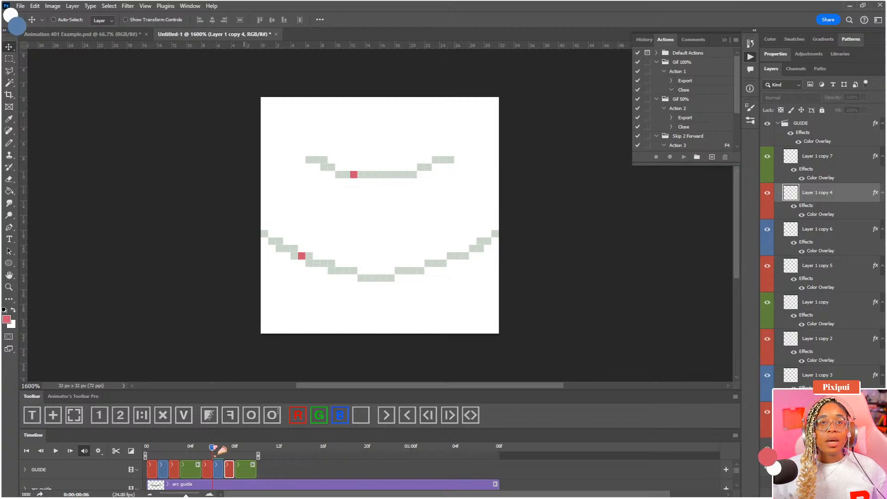
pyautogui.press('space')
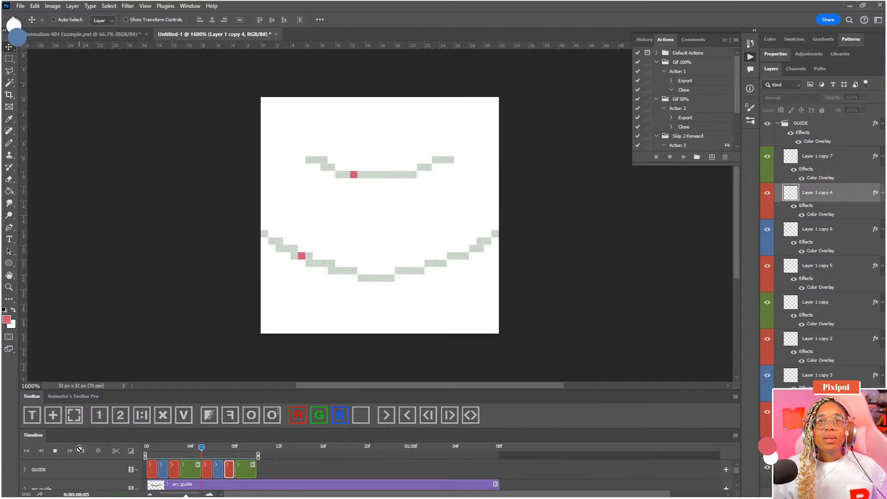
pyautogui.press('space')
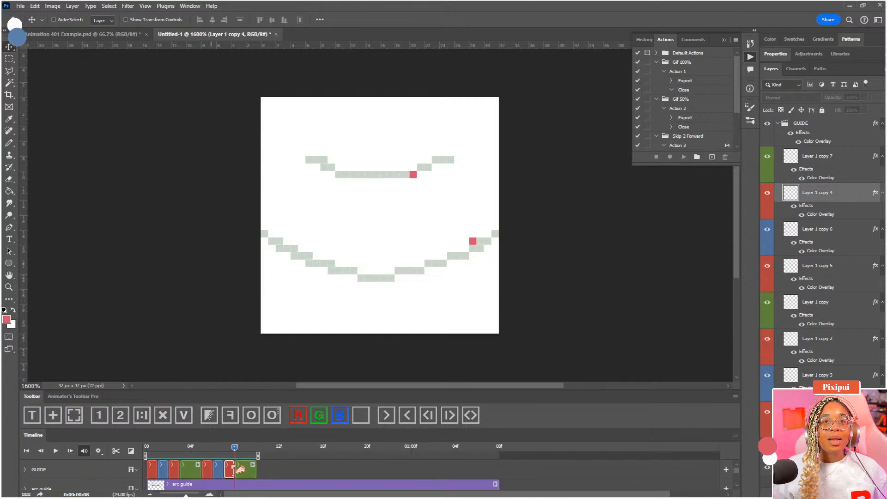
# Restore the two-frame guide clips and the frame 16 work area end, replay the loop, and collapse the GUIDE group
pyautogui.moveTo(232, 468); pyautogui.dragTo(189, 471)
pyautogui.moveTo(157, 473); pyautogui.dragTo(169, 472)
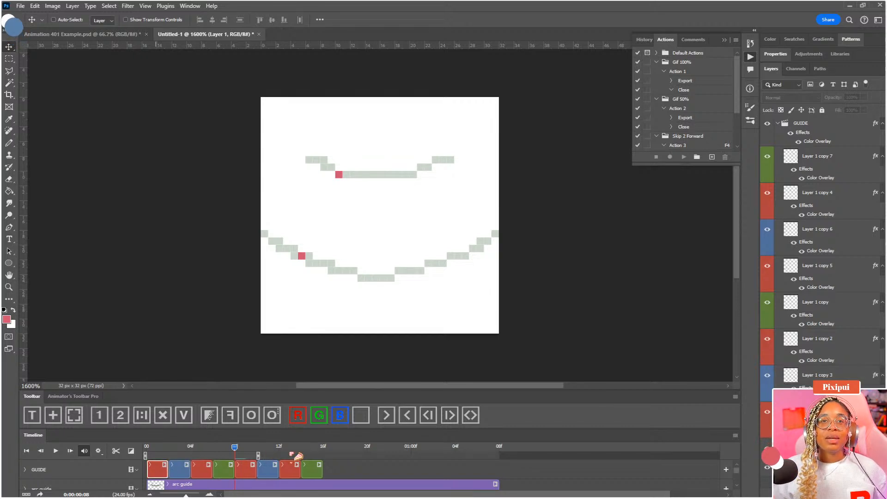
pyautogui.press('space')
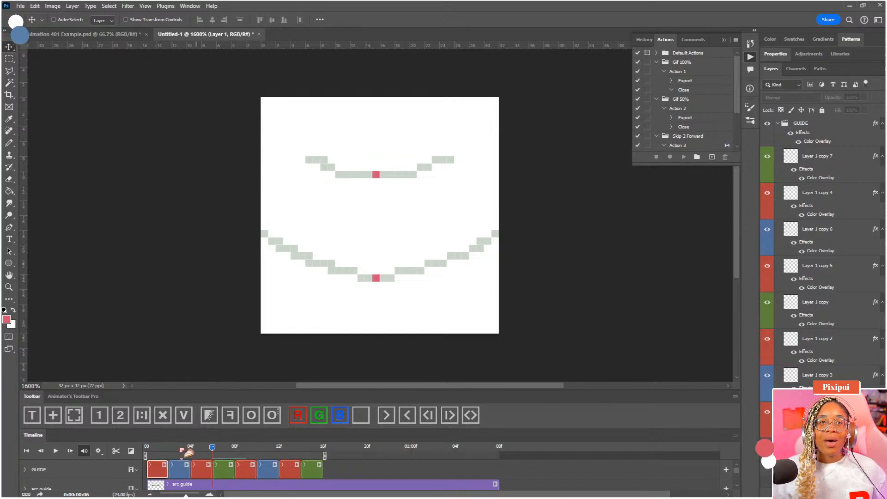
pyautogui.press('space')
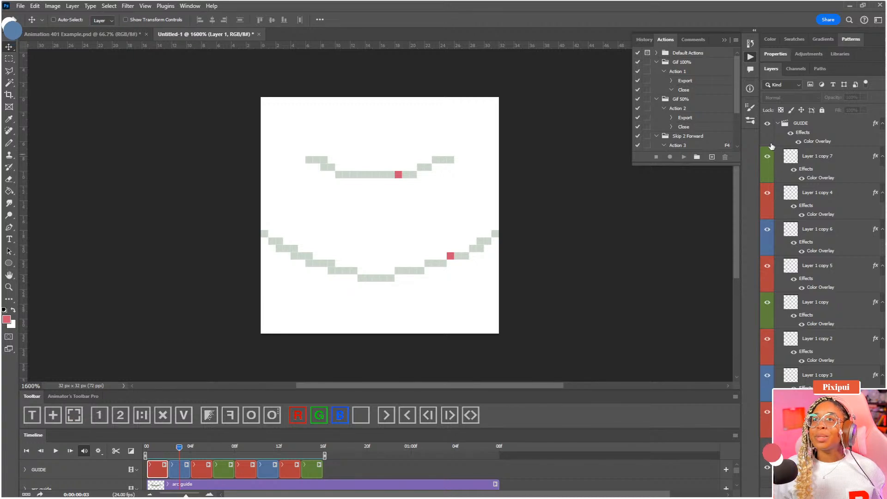
pyautogui.click(778, 123)
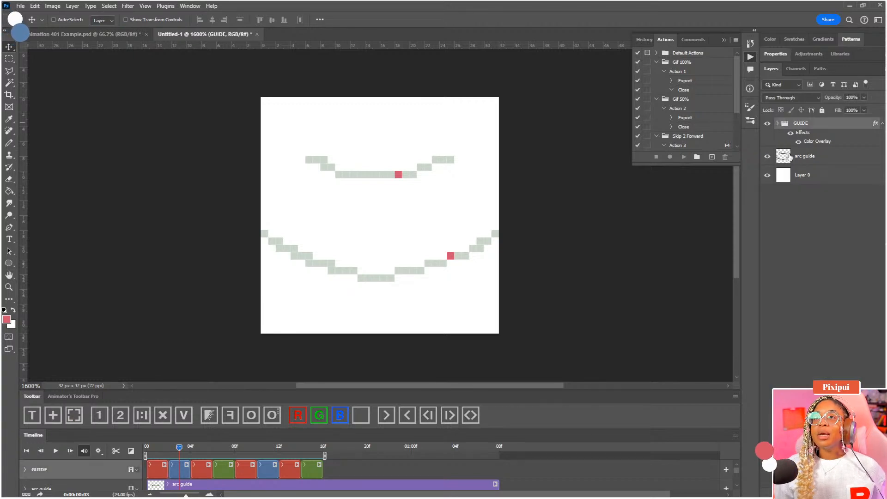
# Fade the arc guide layer further by lowering its opacity, and fold away the GUIDE group's effects list
pyautogui.click(790, 157)
pyautogui.click(864, 97)
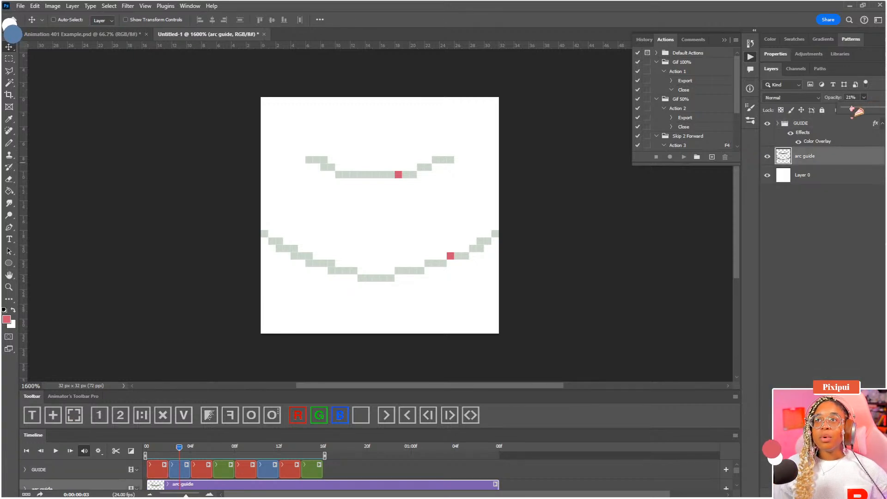
pyautogui.moveTo(853, 110); pyautogui.dragTo(850, 109)
pyautogui.click(802, 176)
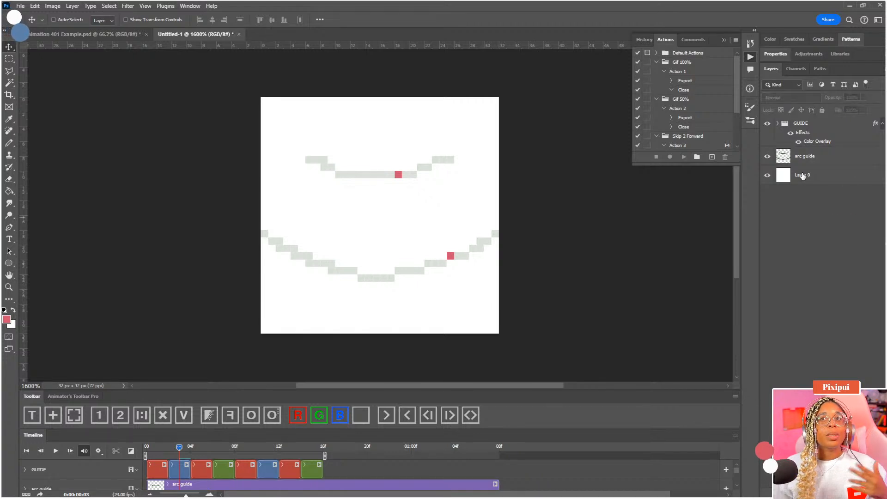
pyautogui.click(778, 124)
pyautogui.click(778, 124)
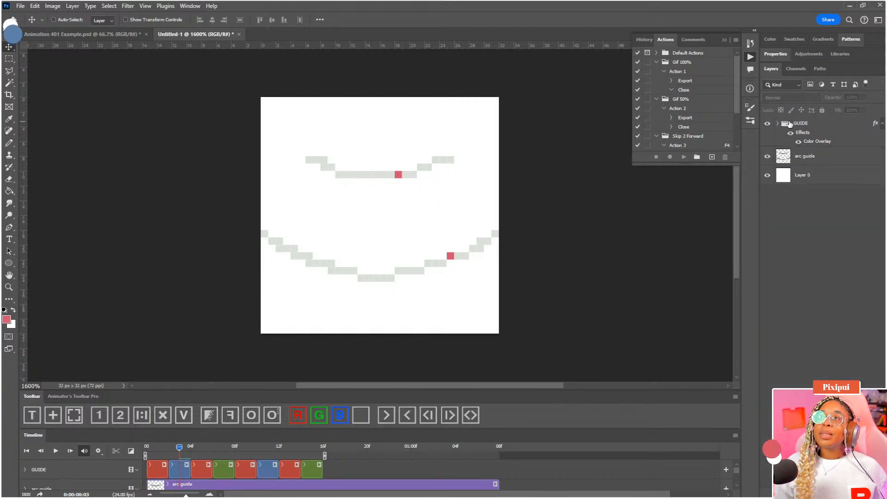
pyautogui.click(883, 123)
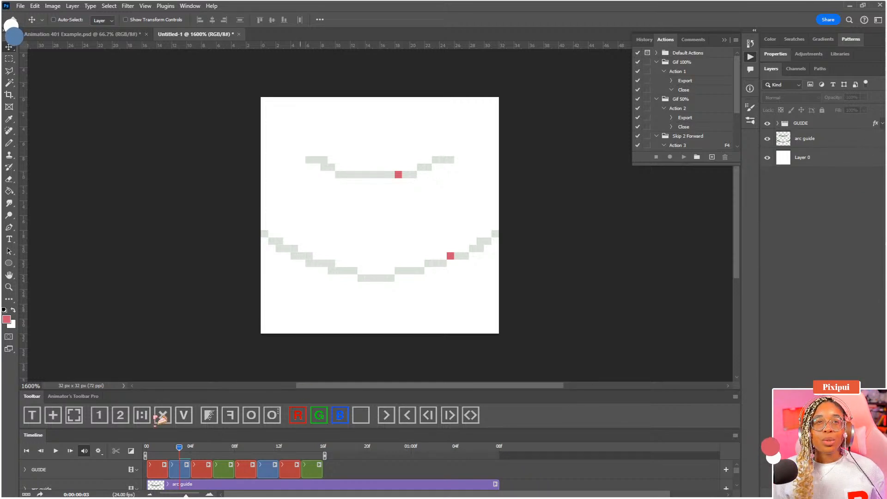
# Create a new video group above GUIDE and name it BOTTLE OUTLINE
pyautogui.click(191, 417)
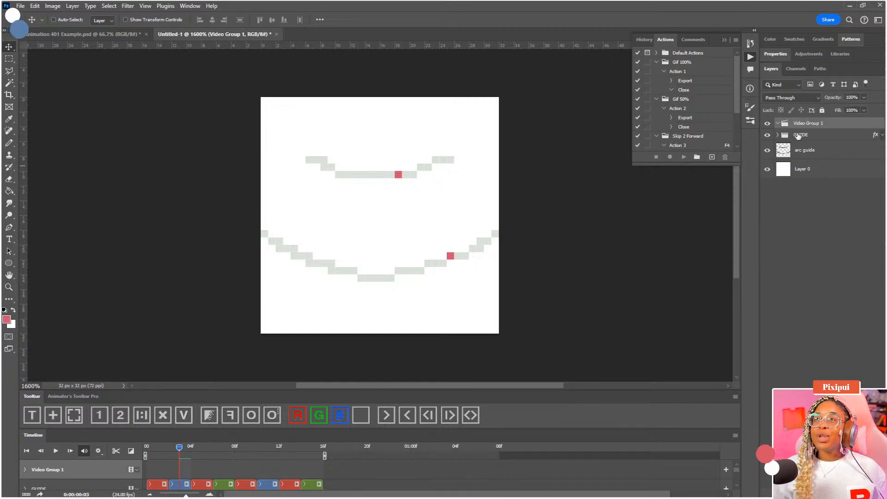
pyautogui.doubleClick(817, 122)
pyautogui.write('BOTTLE')
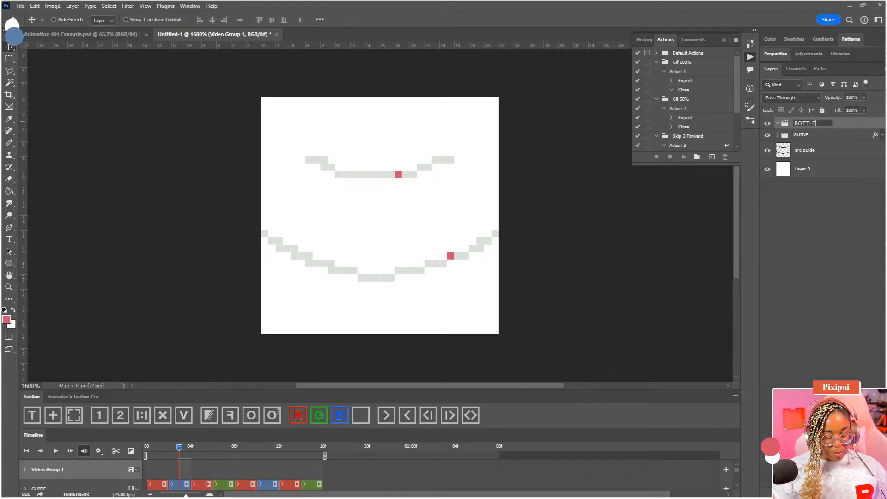
pyautogui.write(' OUTLINE')
pyautogui.press('Return')
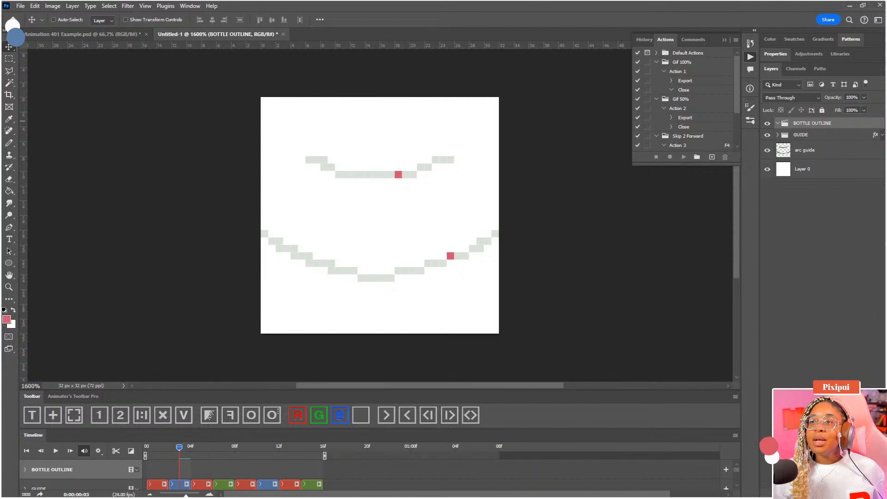
# Add an empty layer to BOTTLE OUTLINE and cut its clip at frame 16, deleting the remainder
pyautogui.hotkey('ctrl', 'alt', 'shift', 'n')
pyautogui.moveTo(318, 449); pyautogui.dragTo(323, 447)
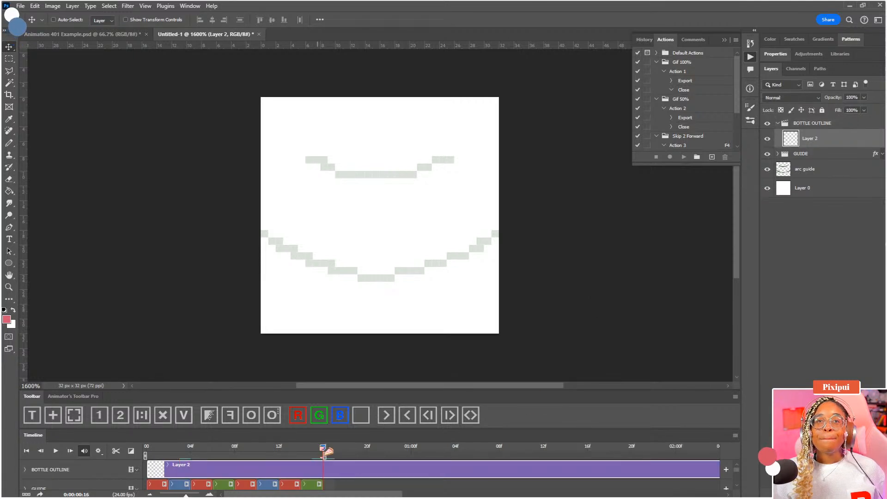
pyautogui.click(116, 450)
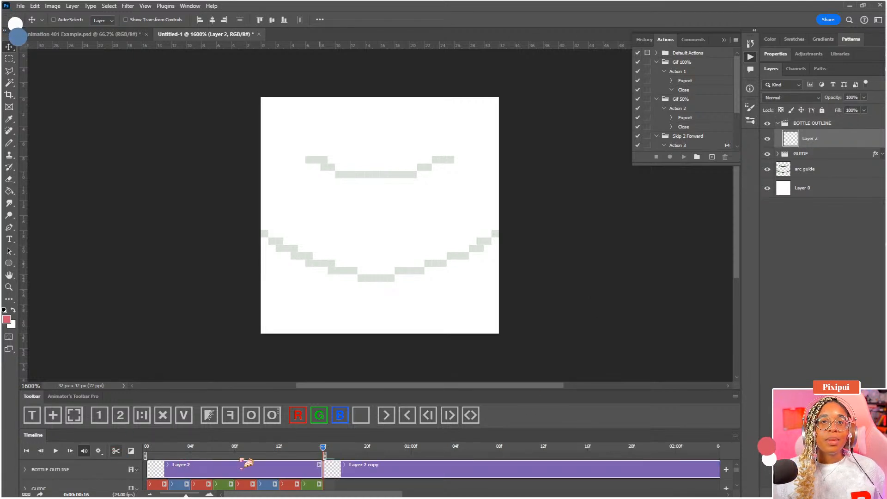
pyautogui.click(356, 473)
pyautogui.press('Delete')
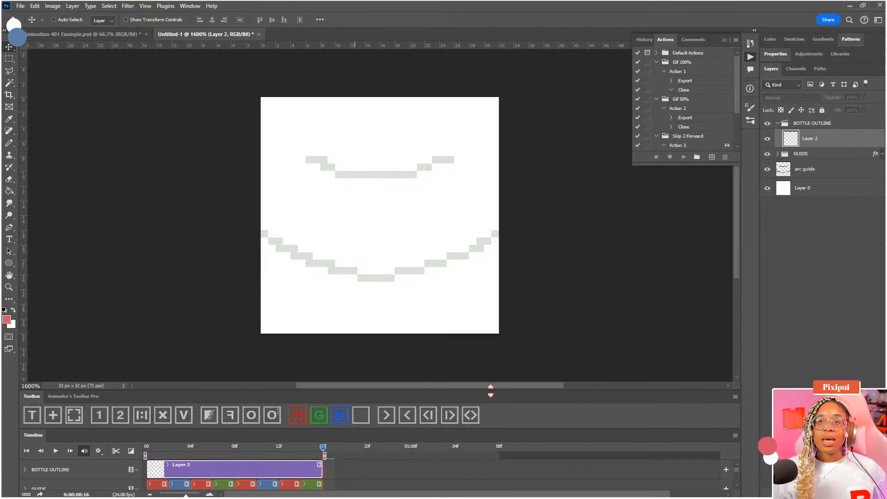
# Enlarge the timeline area and set the BOTTLE OUTLINE and GUIDE groups as its favorite clips
pyautogui.moveTo(490, 391); pyautogui.dragTo(491, 376)
pyautogui.moveTo(499, 428); pyautogui.dragTo(499, 413)
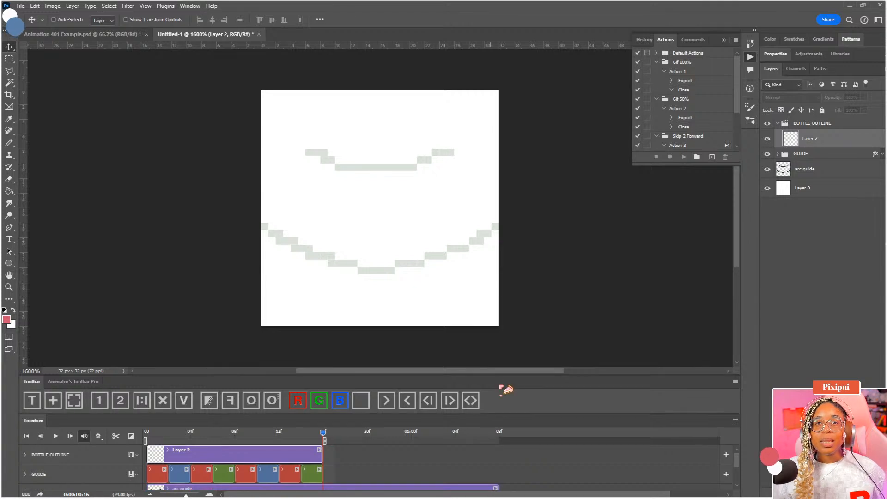
pyautogui.moveTo(323, 432); pyautogui.dragTo(158, 433)
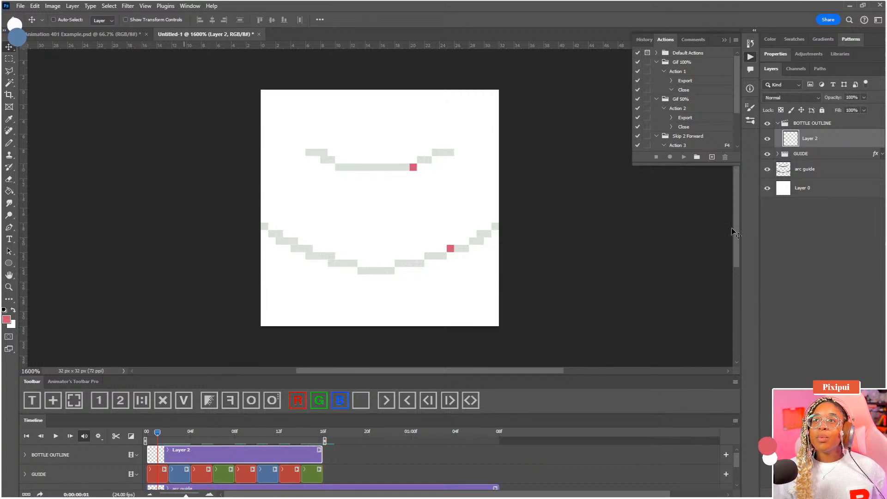
pyautogui.click(814, 193)
pyautogui.click(804, 158)
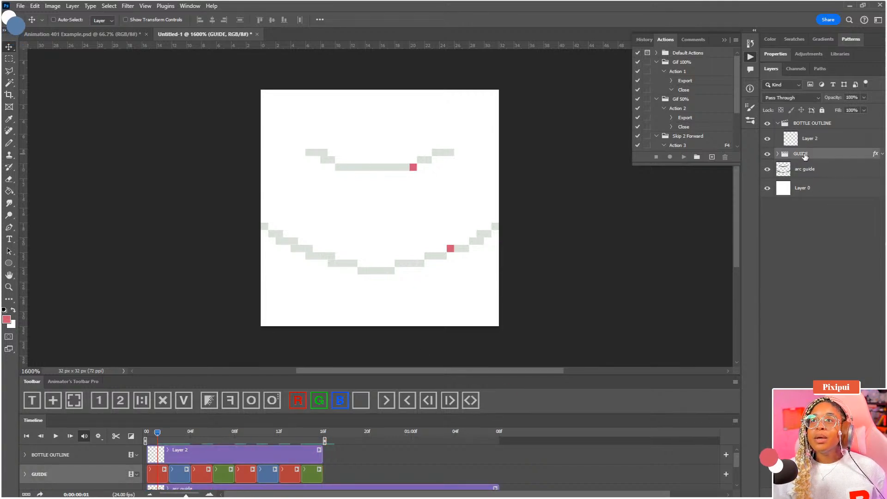
pyautogui.click(791, 125)
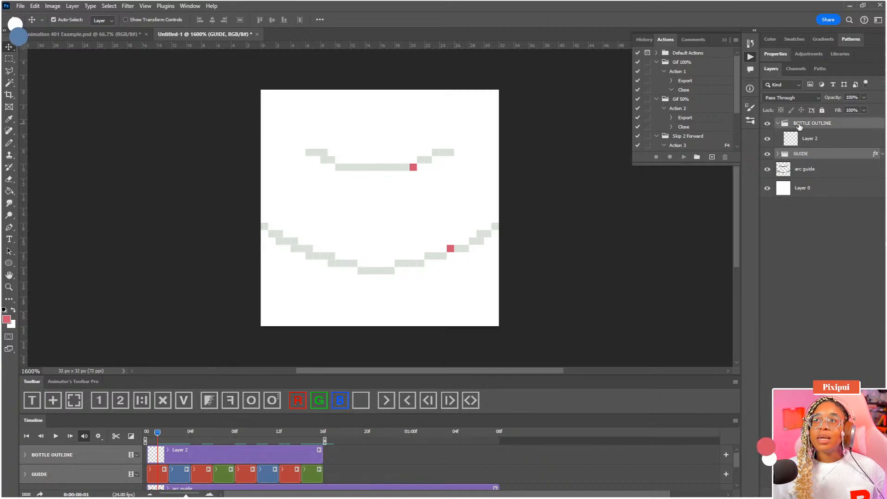
pyautogui.click(735, 420)
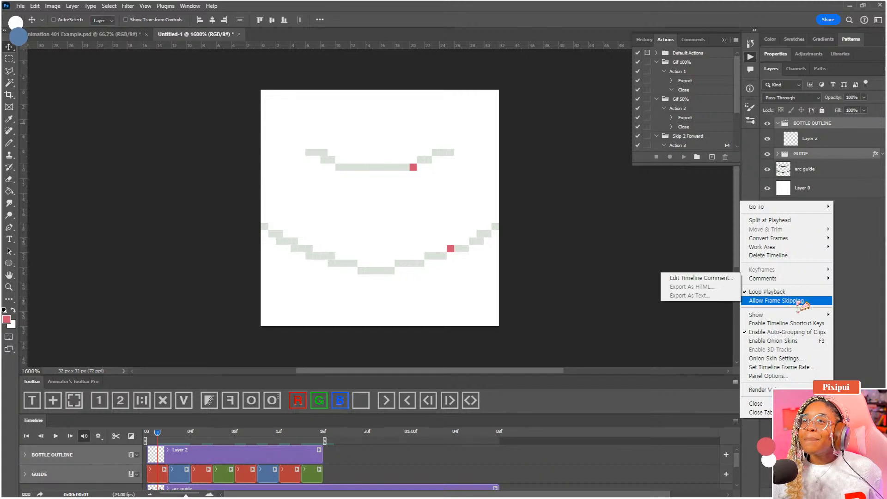
pyautogui.moveTo(803, 316)
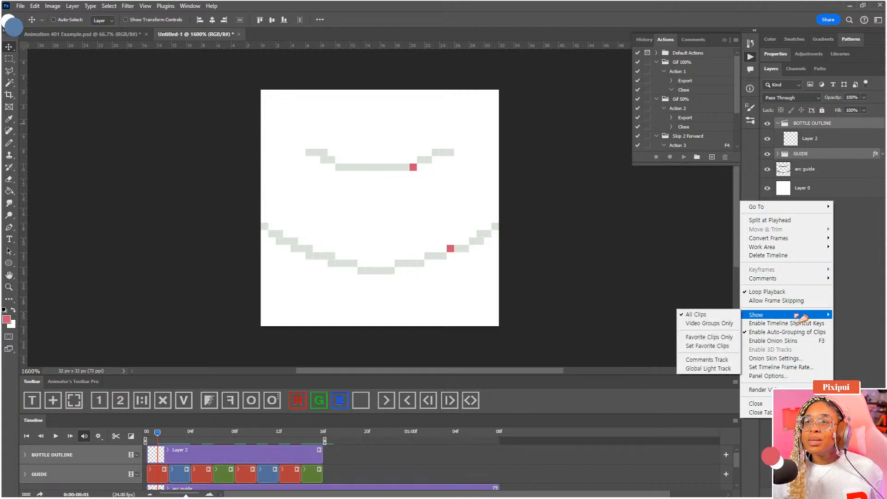
pyautogui.click(707, 346)
pyautogui.click(371, 473)
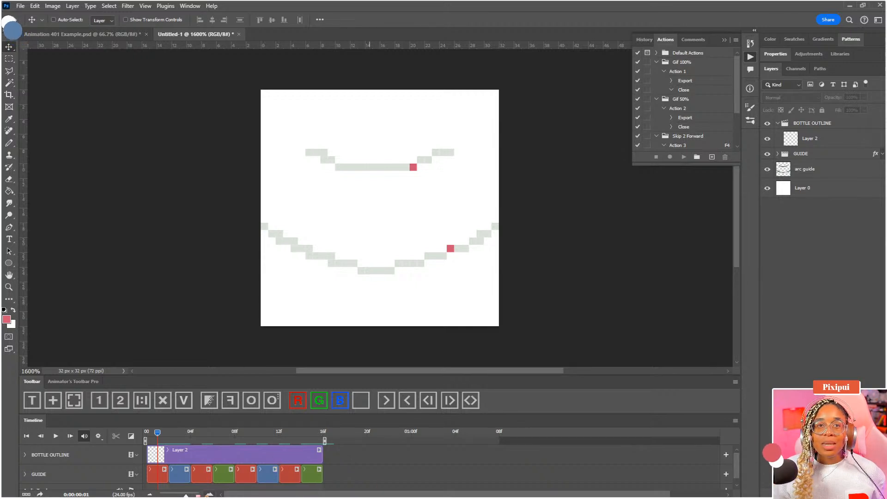
# Mark the BOTTLE OUTLINE layer with the red pose color and overlay, with the playhead at frame 2
pyautogui.click(208, 494)
pyautogui.click(208, 495)
pyautogui.click(208, 494)
pyautogui.click(209, 495)
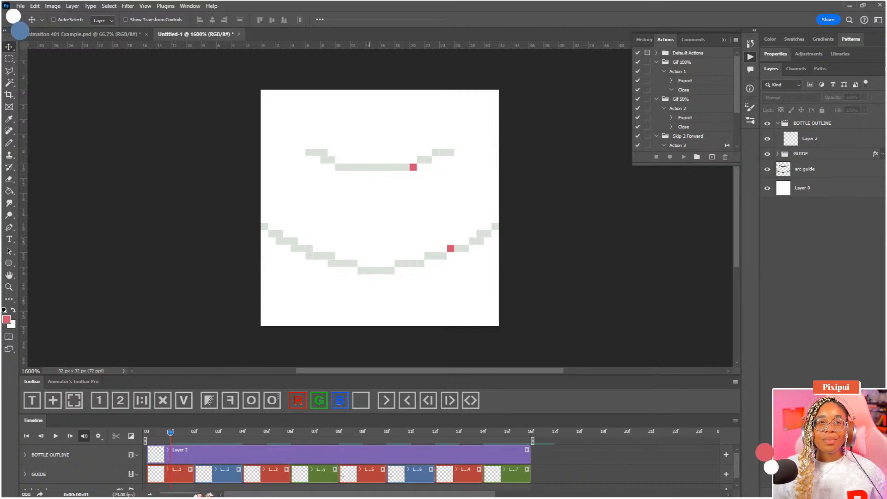
pyautogui.click(172, 481)
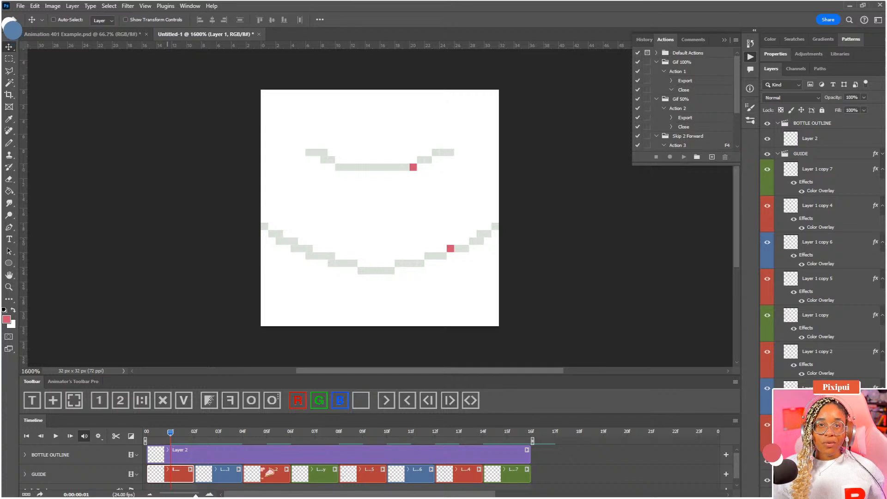
pyautogui.moveTo(171, 438)
pyautogui.mouseDown()
pyautogui.moveTo(163, 439)
pyautogui.moveTo(186, 443)
pyautogui.mouseUp()
pyautogui.click(189, 454)
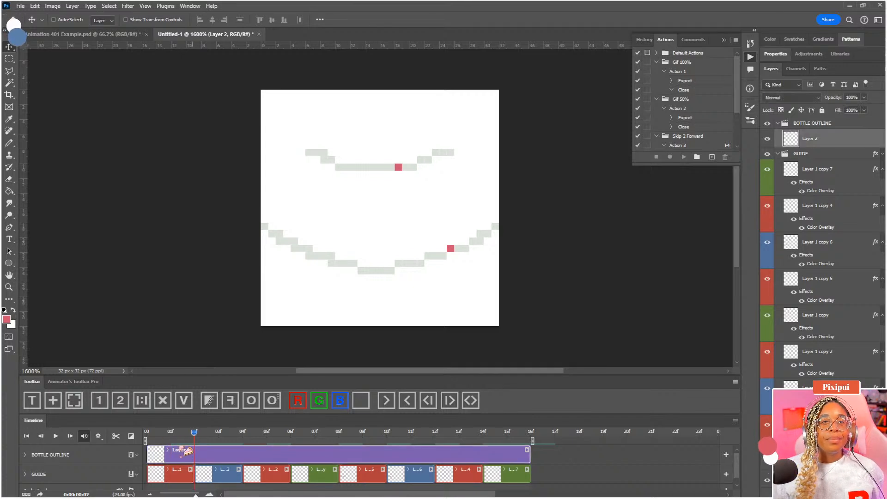
pyautogui.click(299, 402)
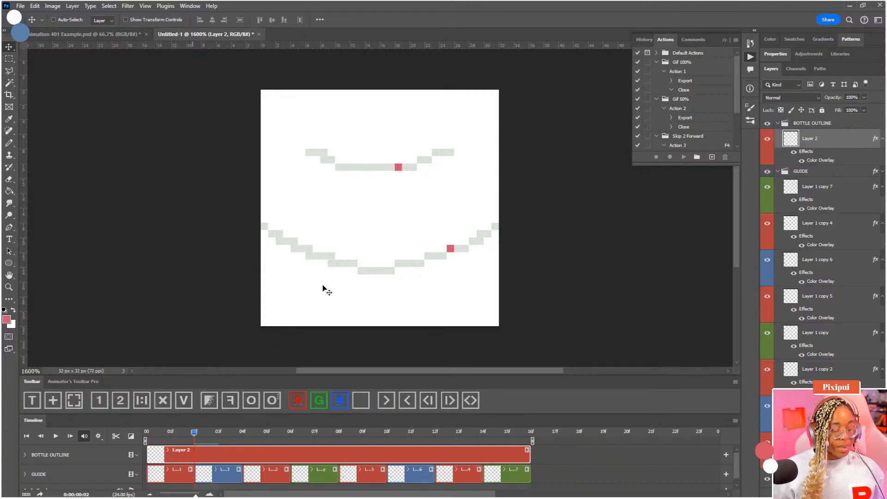
# Pencil the bottle's mouth and neck at the upper arc marker and its left side down to the lower arc marker
pyautogui.press('d')
pyautogui.press('b')
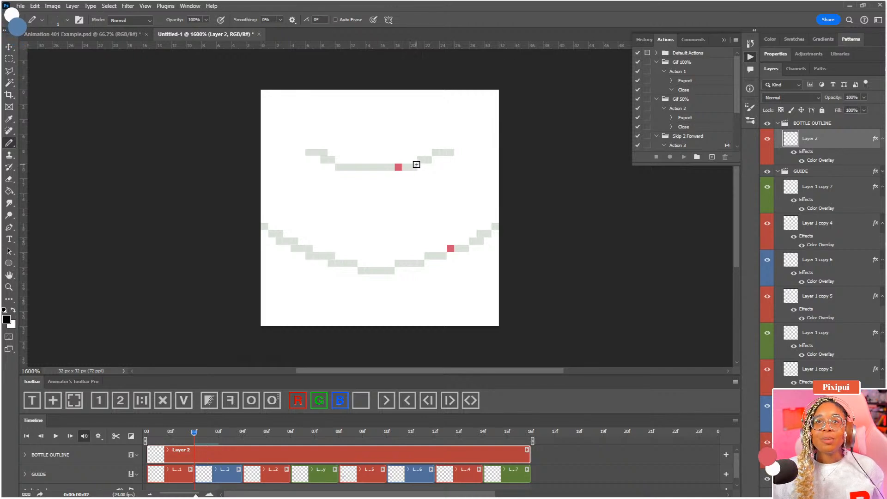
pyautogui.click(405, 167)
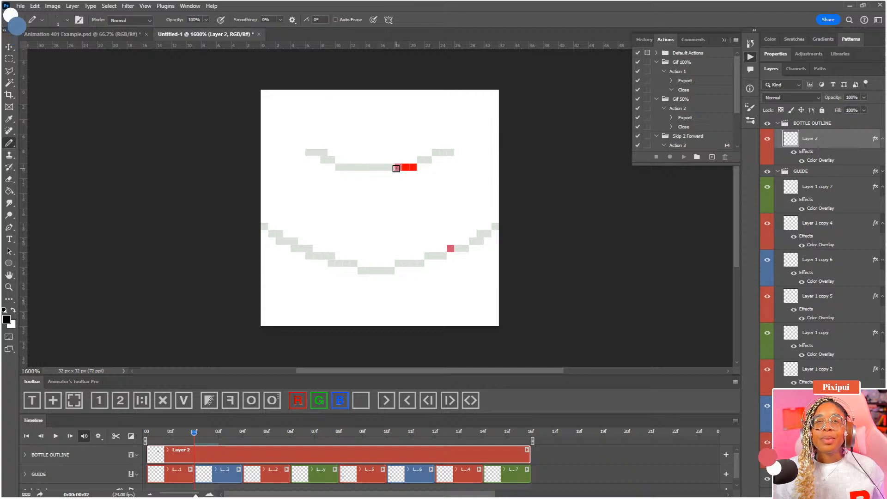
pyautogui.click(396, 169)
pyautogui.click(420, 160)
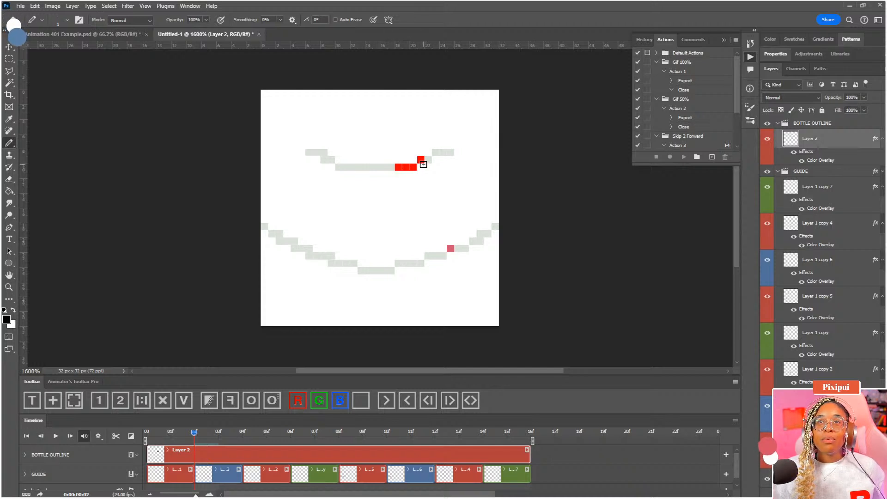
pyautogui.click(427, 168)
pyautogui.click(428, 175)
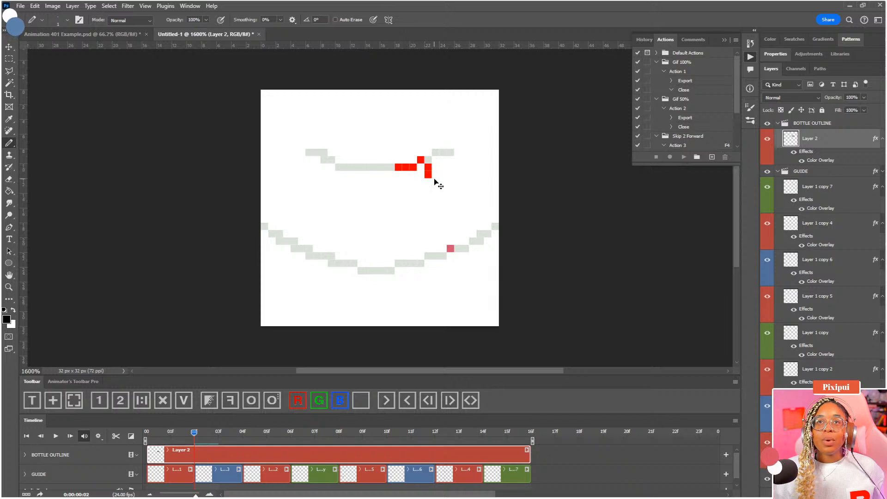
pyautogui.hotkey('ctrl', 'z')
pyautogui.click(436, 175)
pyautogui.click(442, 182)
pyautogui.moveTo(399, 174)
pyautogui.mouseDown()
pyautogui.moveTo(430, 204)
pyautogui.moveTo(419, 216)
pyautogui.moveTo(424, 231)
pyautogui.moveTo(461, 248)
pyautogui.mouseUp()
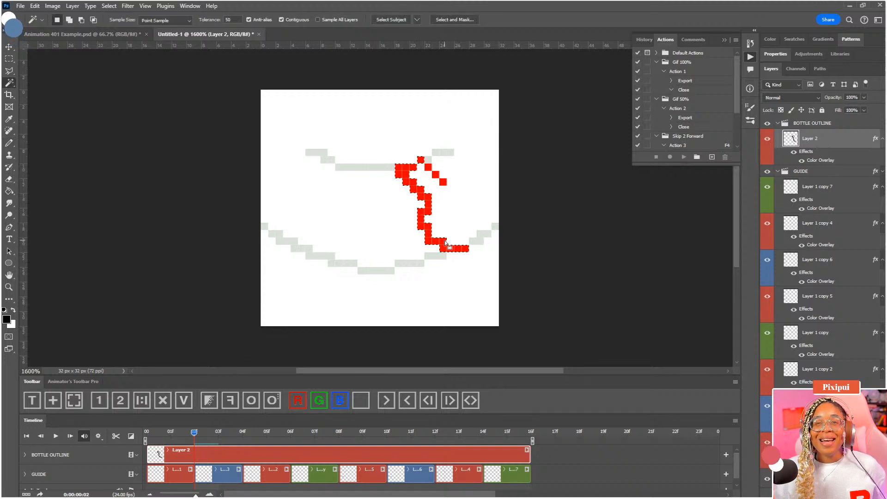
# Close the bottle's round body by penciling its right side to the lower arc, erasing stray pixels along the curve
pyautogui.press('e')
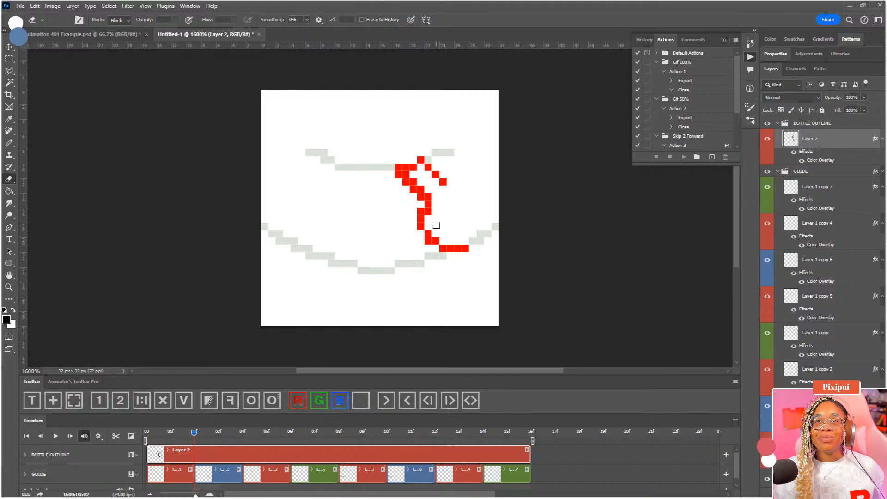
pyautogui.press('b')
pyautogui.click(473, 248)
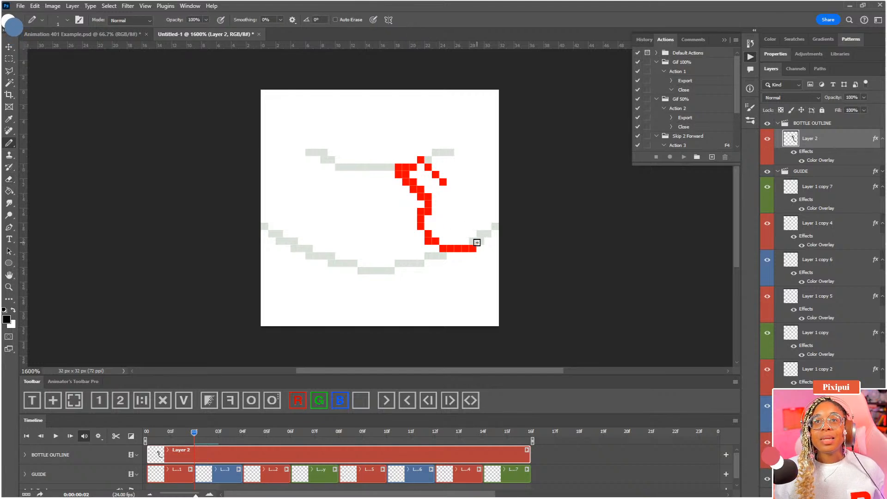
pyautogui.press('e')
pyautogui.click(474, 249)
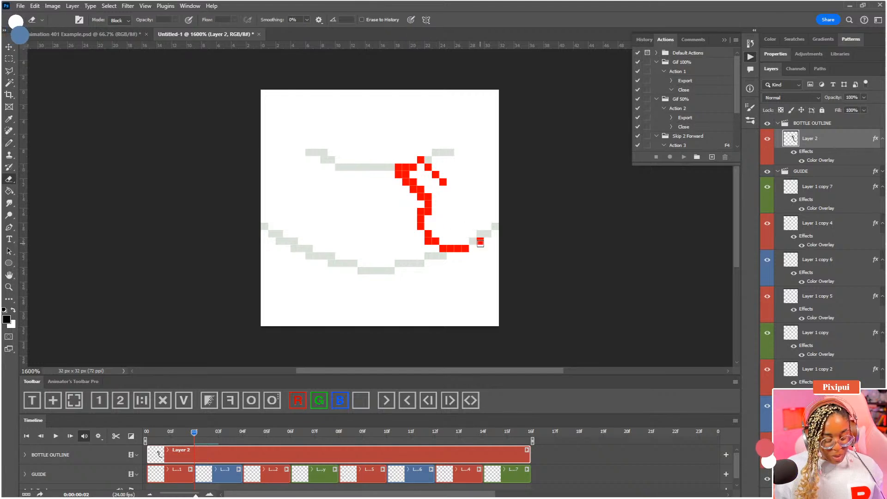
pyautogui.press('b')
pyautogui.moveTo(452, 185)
pyautogui.mouseDown()
pyautogui.moveTo(480, 194)
pyautogui.moveTo(493, 211)
pyautogui.moveTo(488, 234)
pyautogui.mouseUp()
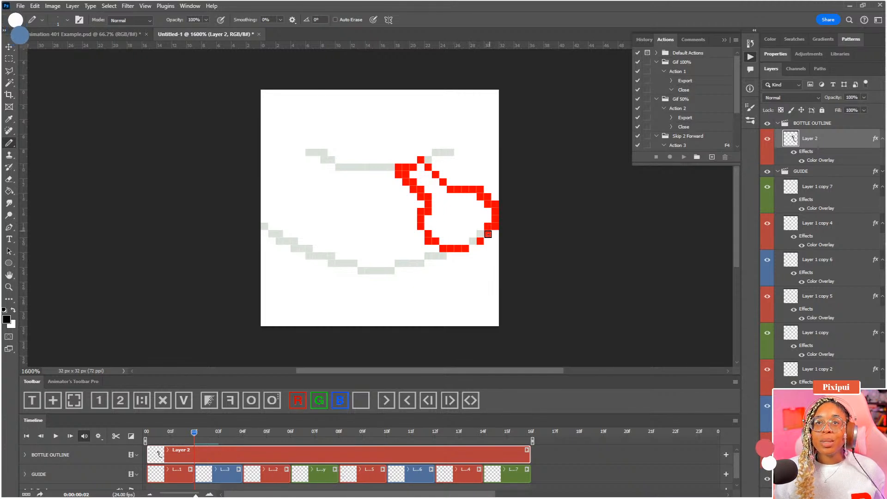
pyautogui.press('e')
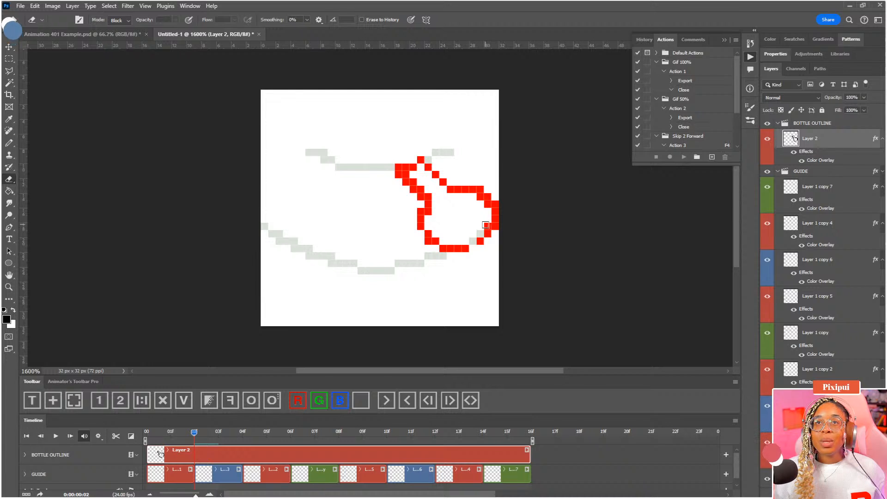
pyautogui.press('b')
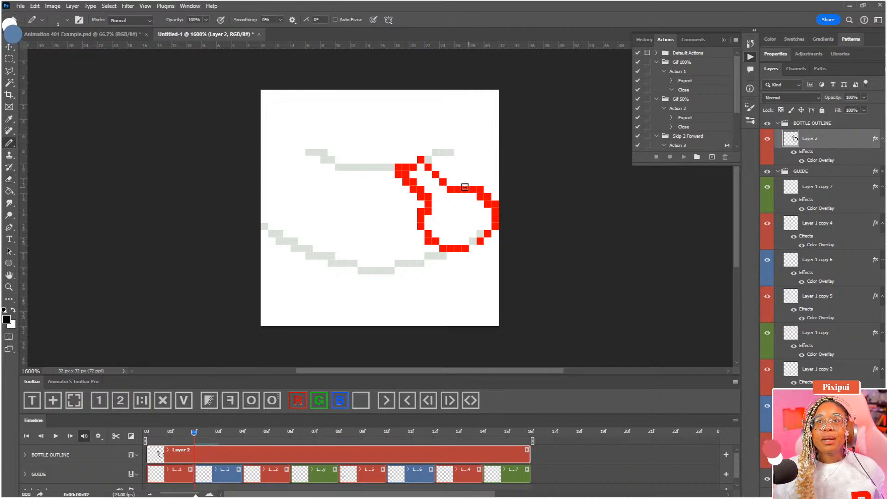
# Nudge the bottle outline one pixel left and erase the extra pixels along the upper edge of its round body
pyautogui.click(466, 182)
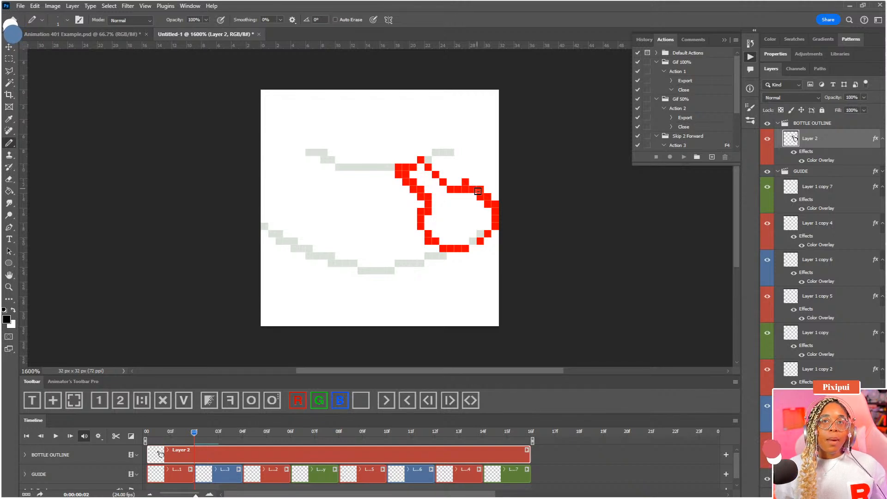
pyautogui.press('v')
pyautogui.press('Left')
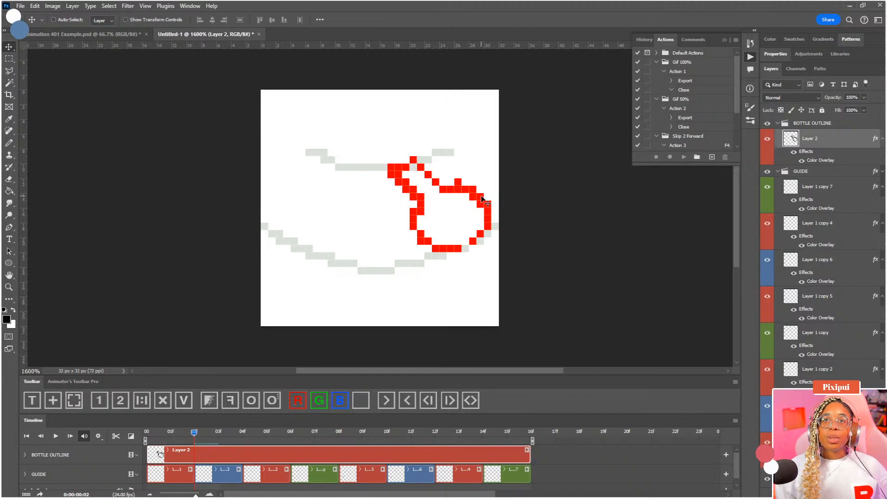
pyautogui.press('e')
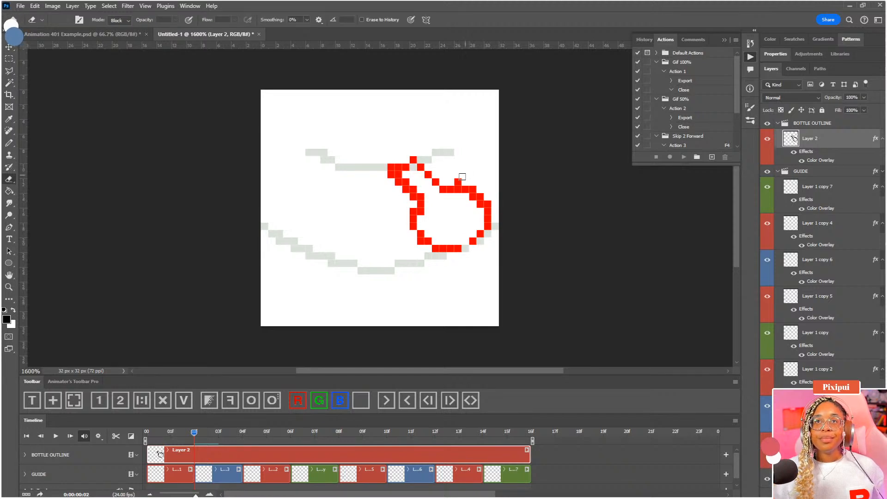
pyautogui.click(457, 182)
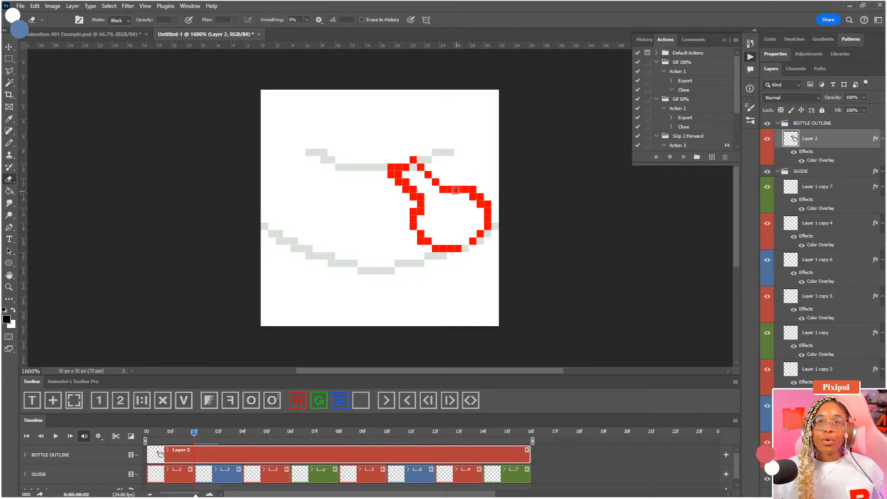
pyautogui.press('b')
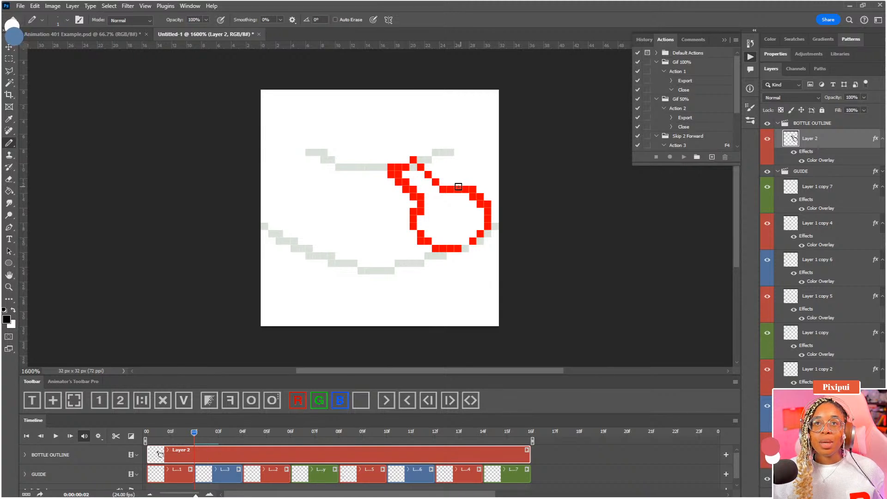
pyautogui.press('e')
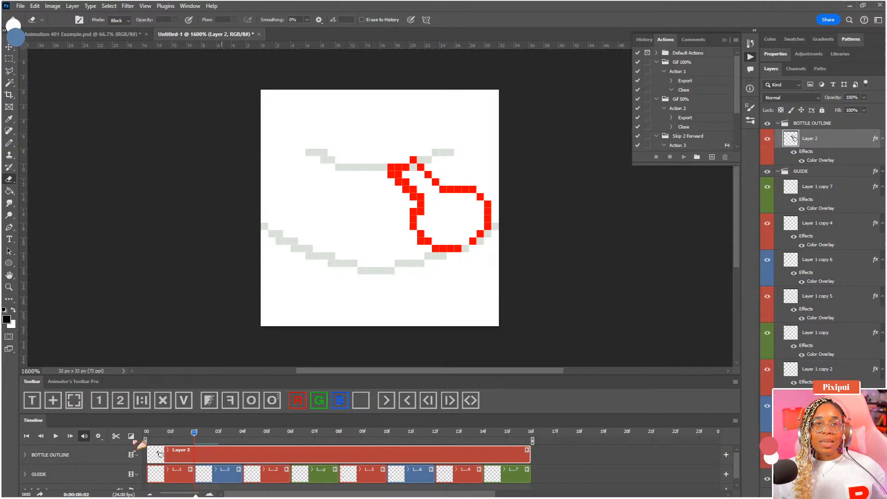
# Split the BOTTLE OUTLINE clip at frame 2 and again at frame 8
pyautogui.click(115, 436)
pyautogui.moveTo(195, 432); pyautogui.dragTo(252, 438)
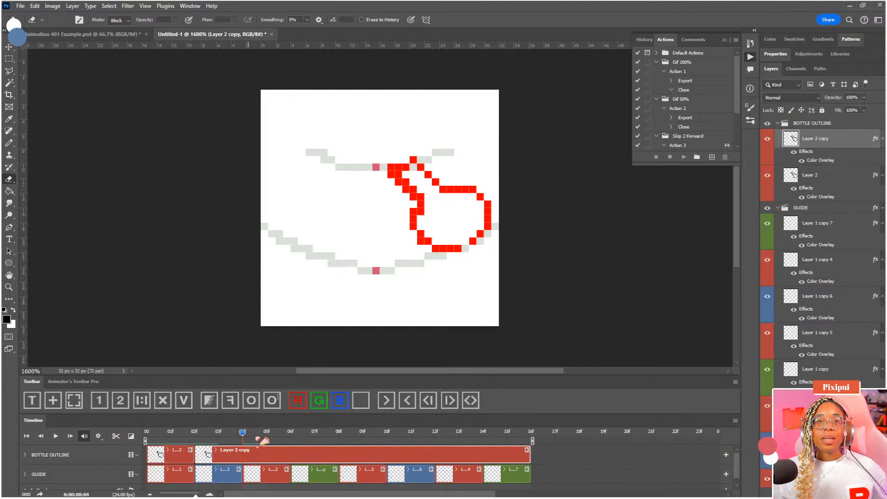
pyautogui.click(356, 434)
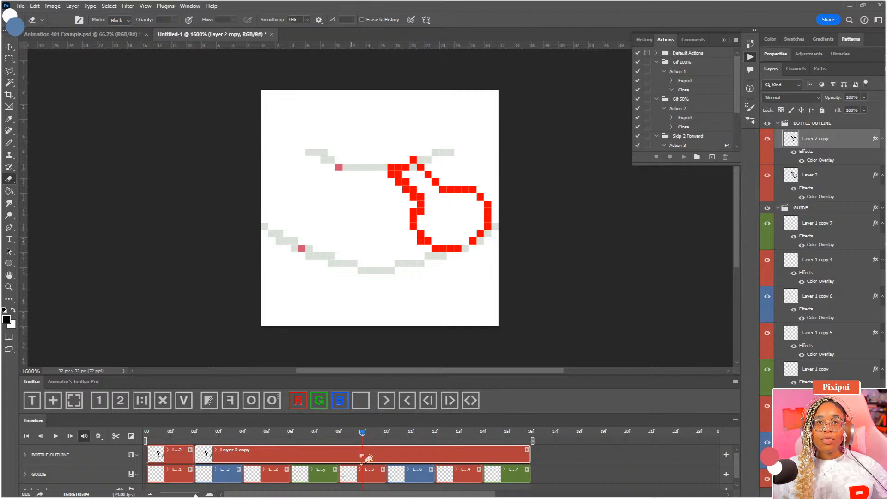
pyautogui.click(341, 435)
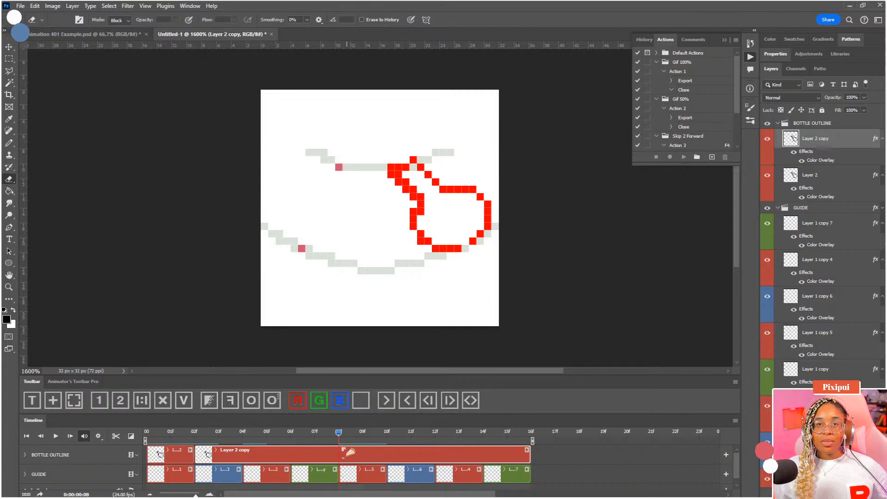
pyautogui.click(116, 436)
# Duplicate the first bottle outline clip and place the copy at frame 8, ahead of the last clip
pyautogui.click(174, 455)
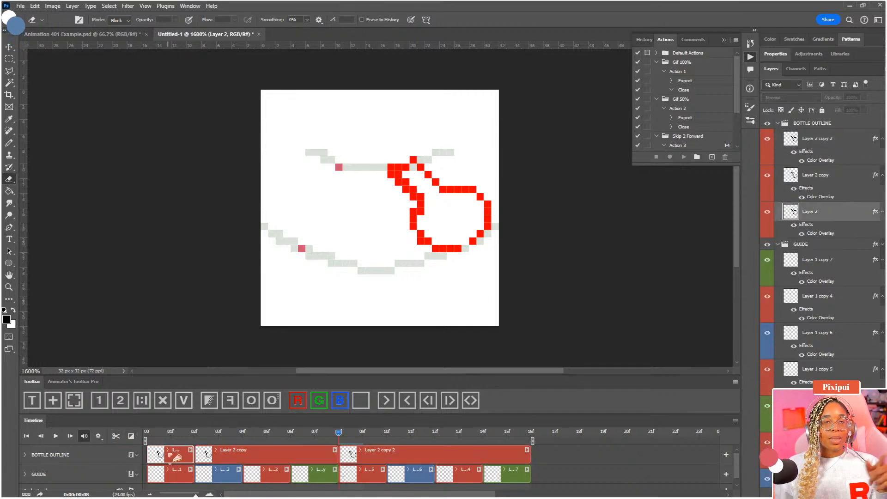
pyautogui.hotkey('ctrl', 'j')
pyautogui.moveTo(228, 459); pyautogui.dragTo(368, 455)
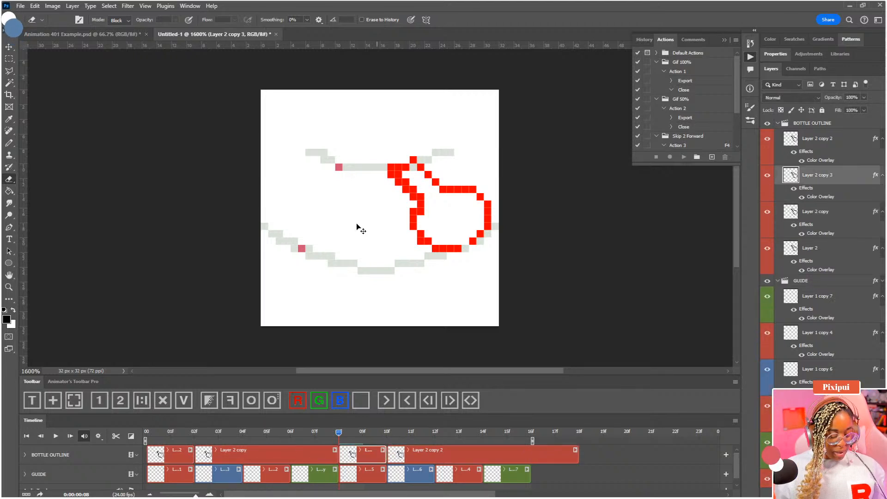
pyautogui.hotkey('ctrl', 't')
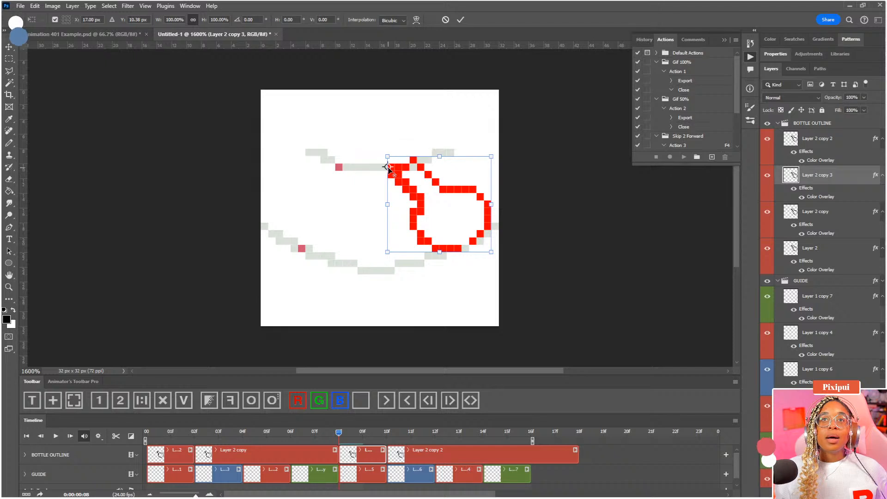
pyautogui.rightClick(388, 168)
pyautogui.click(426, 404)
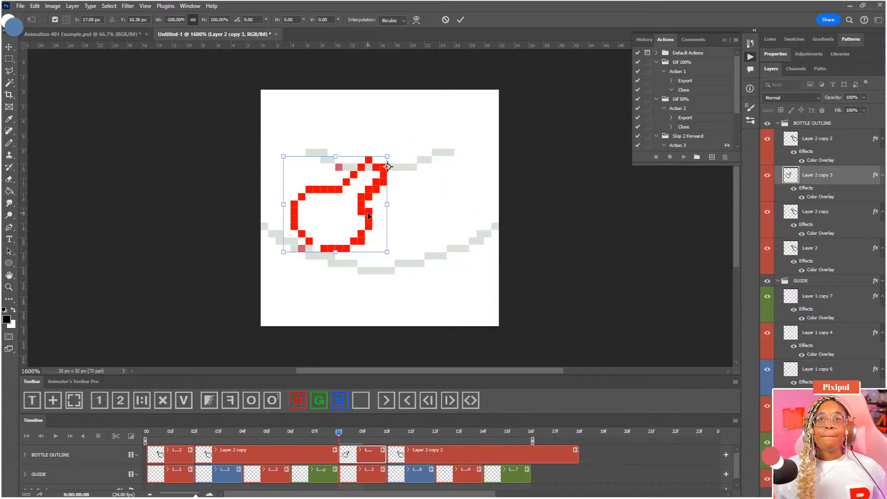
pyautogui.hotkey('ctrl', 'z')
pyautogui.press('Return')
pyautogui.press('e')
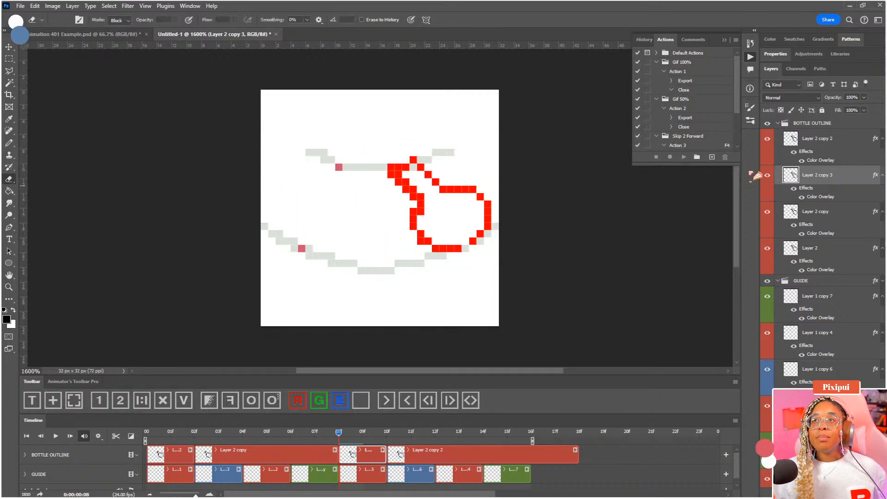
# Fade the BOTTLE OUTLINE group to 3% opacity to check the guide markers at frames 8 and 2, and restore it to 100%
pyautogui.click(814, 123)
pyautogui.click(863, 97)
pyautogui.moveTo(864, 108); pyautogui.dragTo(825, 112)
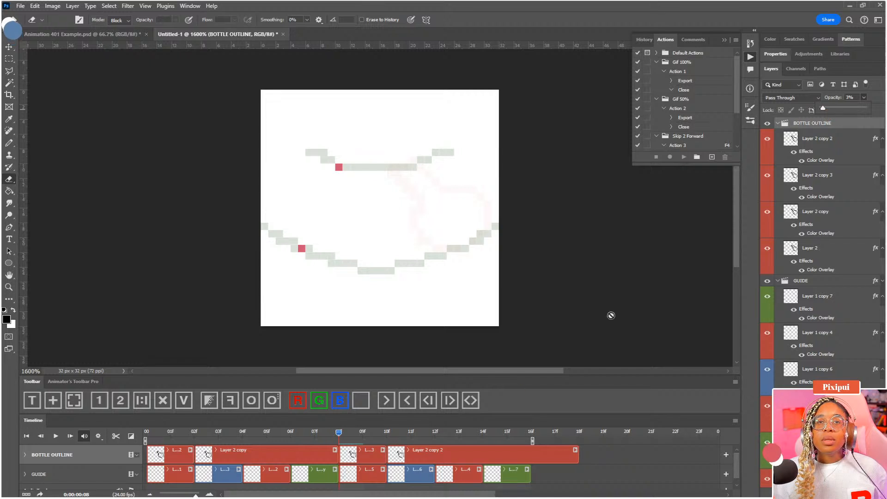
pyautogui.click(193, 437)
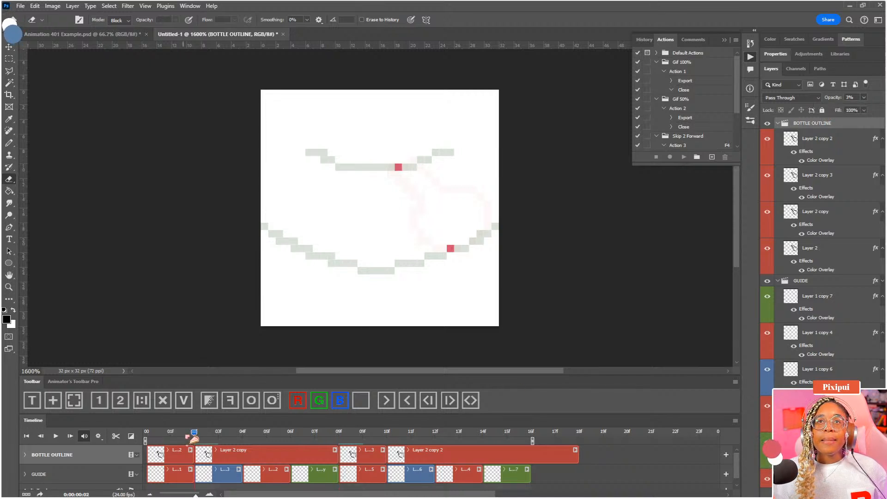
pyautogui.click(864, 97)
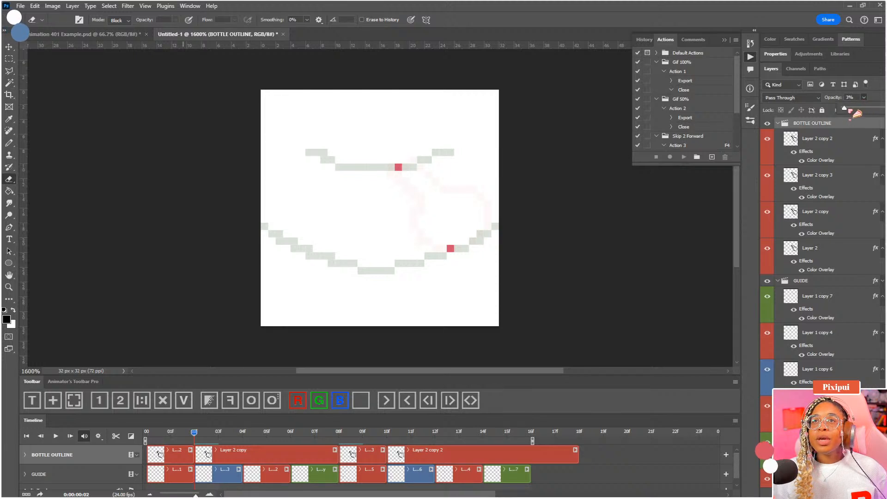
pyautogui.moveTo(857, 112); pyautogui.dragTo(869, 111)
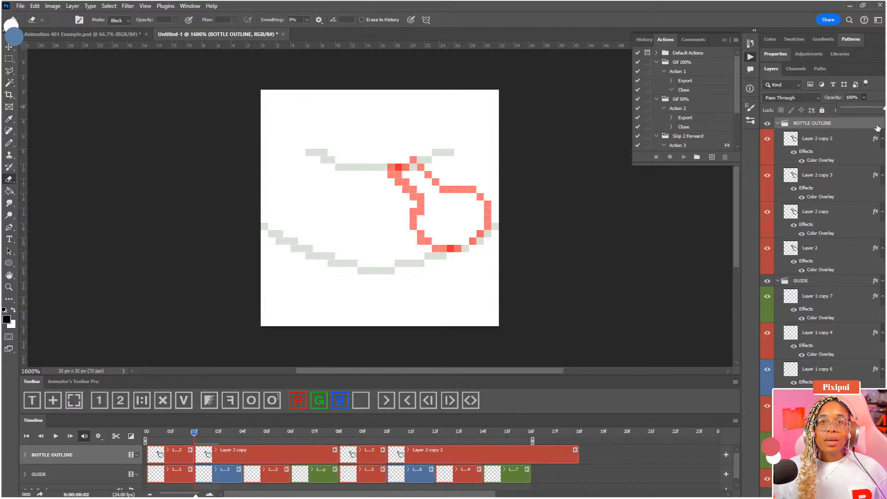
# Flip the bottle copy at frame 8 horizontally about a reference point near the middle of the upper arc, about X 16.19 px, Y 10.38 px
pyautogui.click(362, 456)
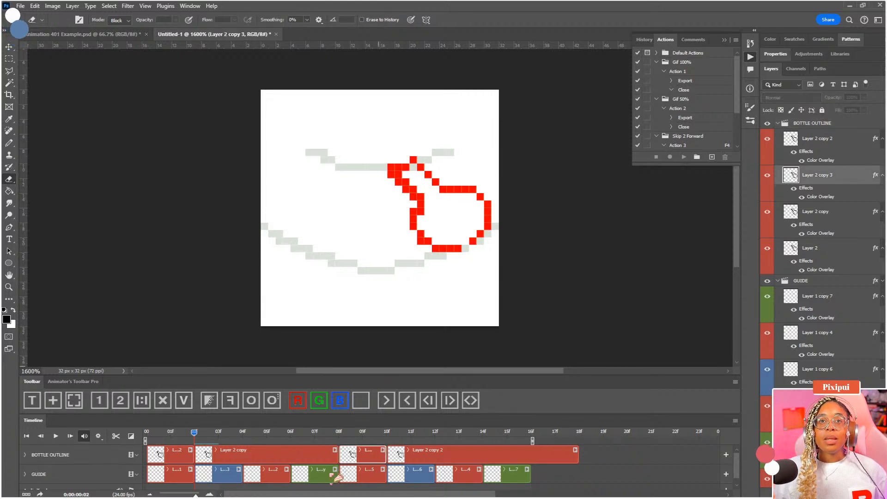
pyautogui.click(357, 434)
pyautogui.hotkey('ctrl', 'r')
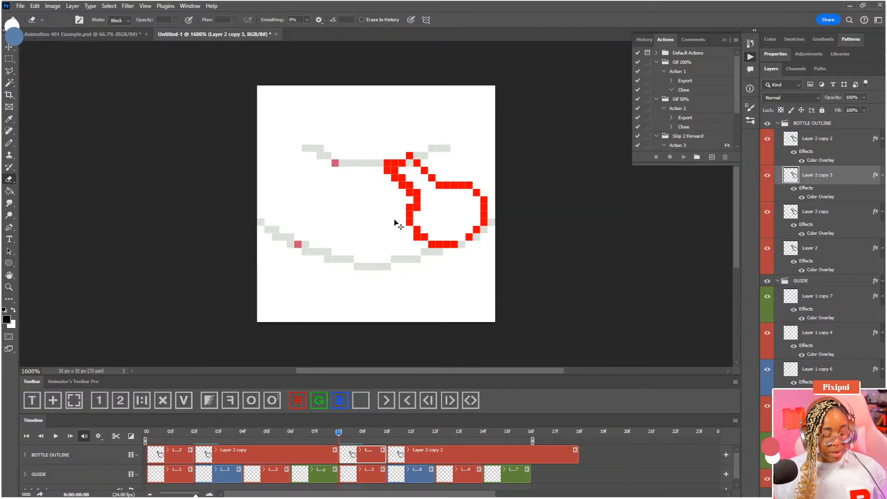
pyautogui.hotkey('ctrl', 'r')
pyautogui.hotkey('ctrl', 't')
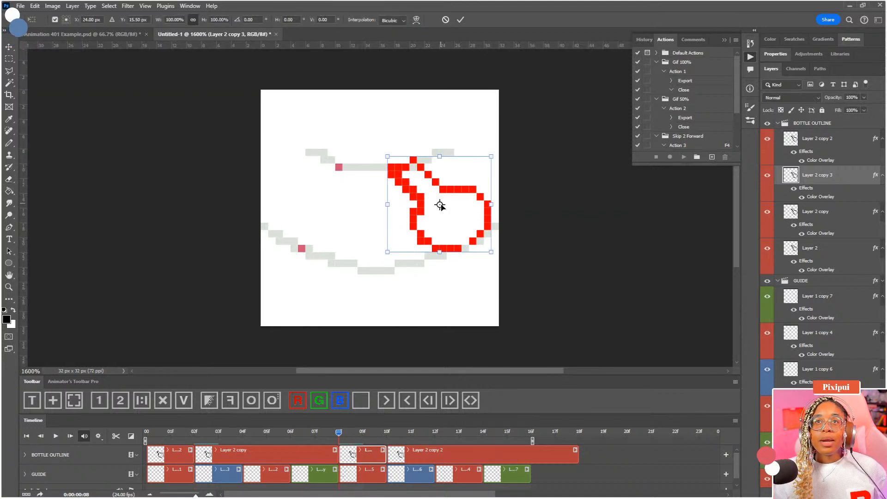
pyautogui.moveTo(440, 205); pyautogui.dragTo(382, 167)
pyautogui.rightClick(382, 167)
pyautogui.click(413, 350)
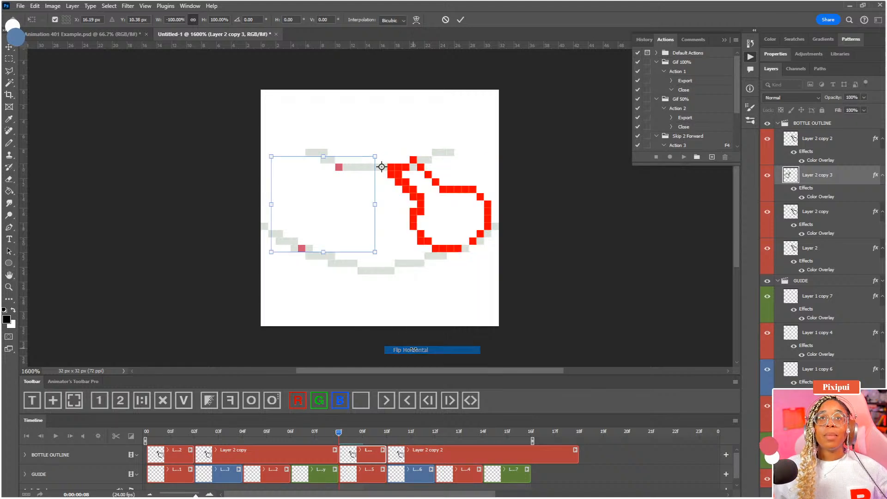
pyautogui.press('Return')
pyautogui.press('e')
pyautogui.press('v')
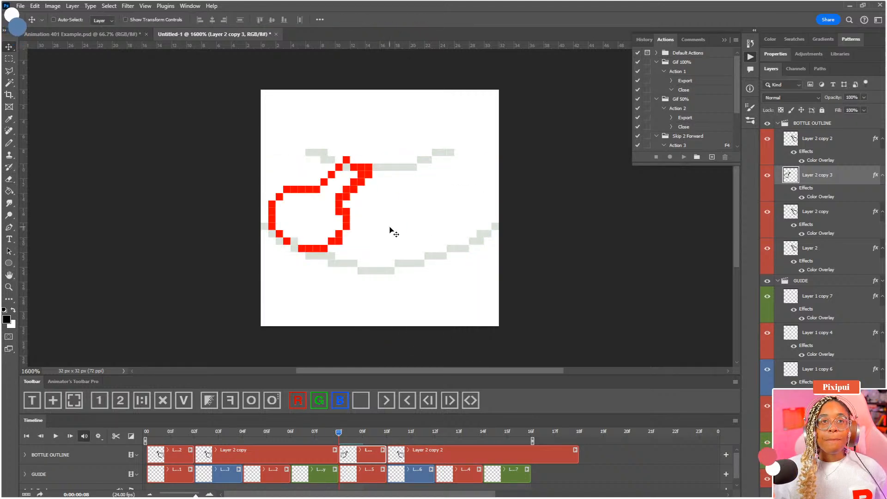
pyautogui.press('Left')
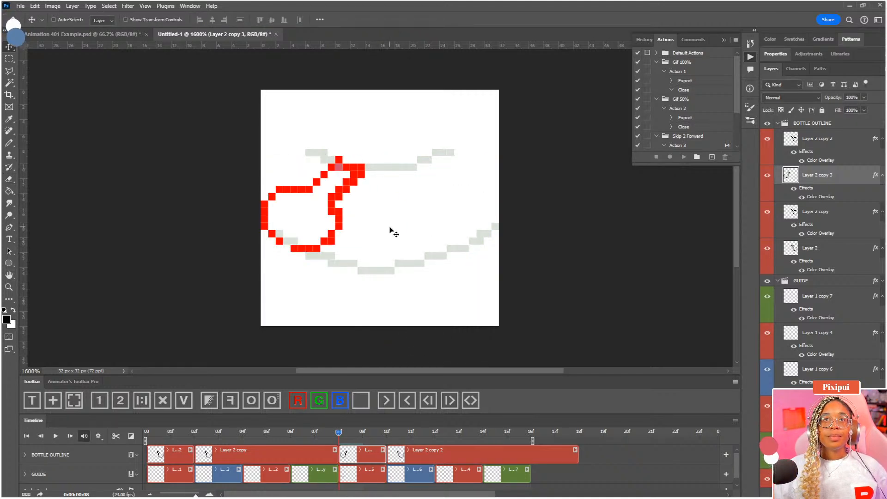
pyautogui.press('Right')
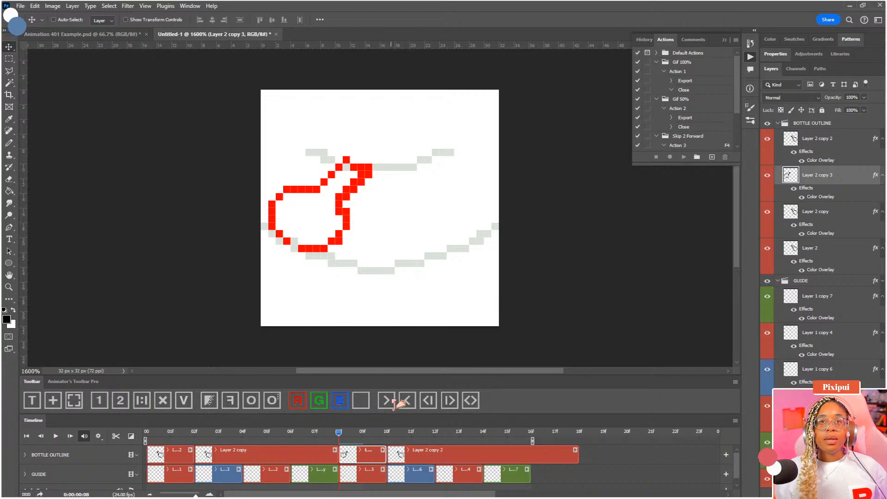
# Compare the bottle poses at frames 7 and 8, and trim the last bottle outline clip to end at frame 16
pyautogui.click(324, 434)
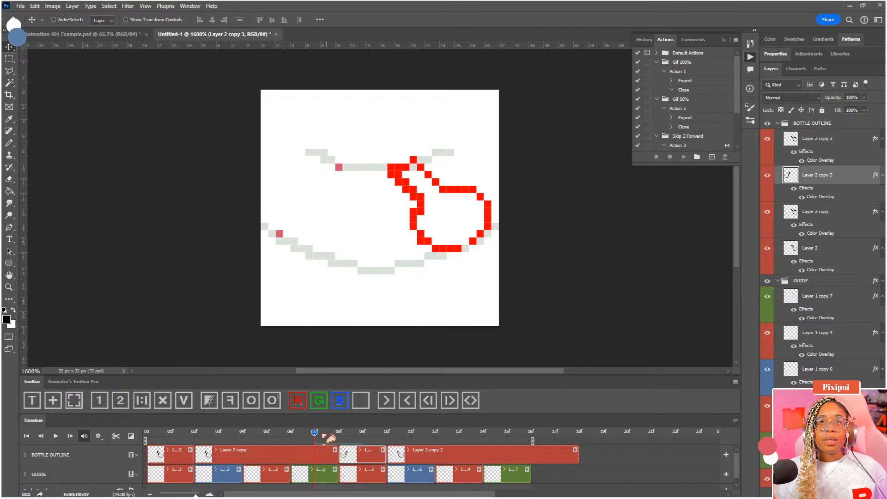
pyautogui.click(339, 435)
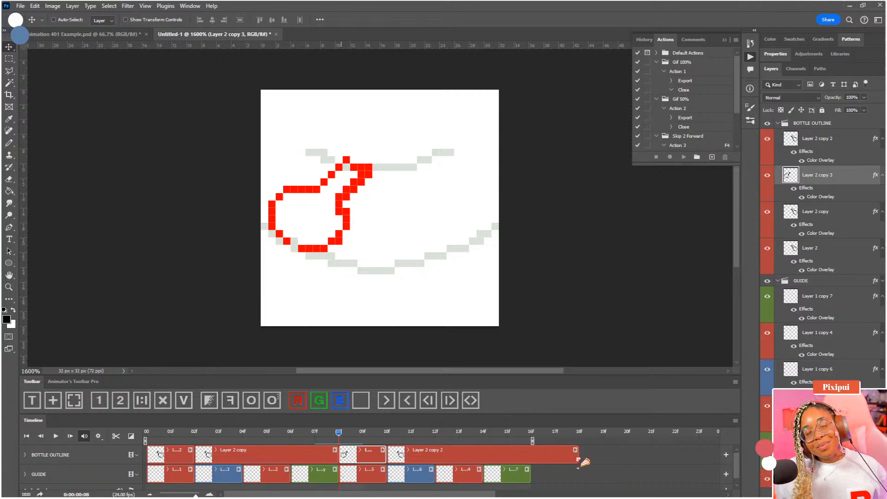
pyautogui.moveTo(577, 457); pyautogui.dragTo(538, 460)
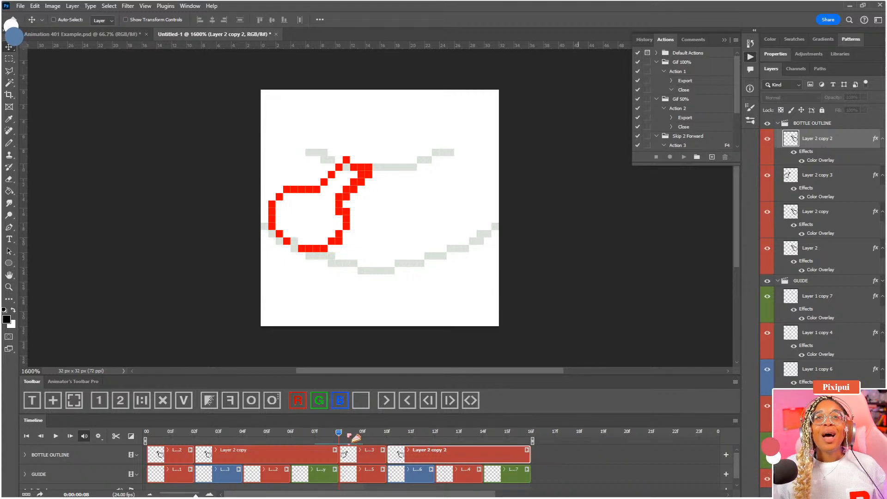
# Review the red poses across the timeline and clear the bottle drawing from the last clip, with the playhead at frame 13
pyautogui.moveTo(351, 435); pyautogui.dragTo(326, 433)
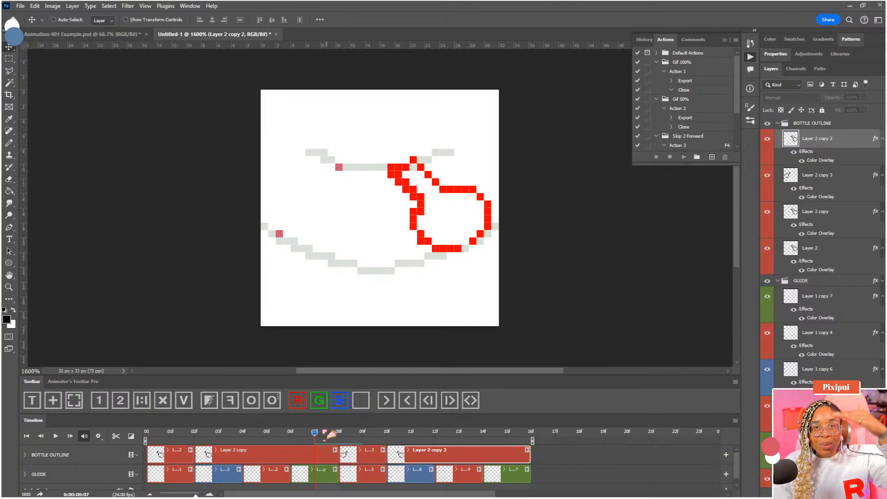
pyautogui.moveTo(330, 434); pyautogui.dragTo(155, 447)
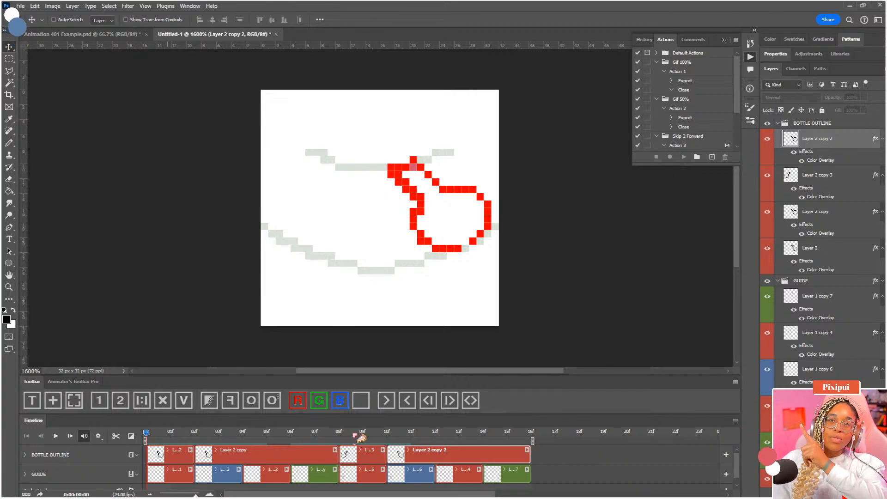
pyautogui.click(361, 435)
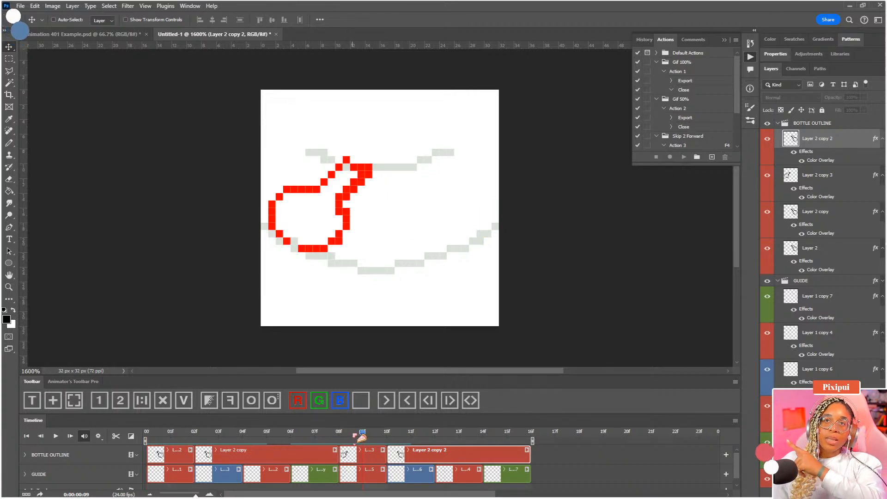
pyautogui.click(459, 434)
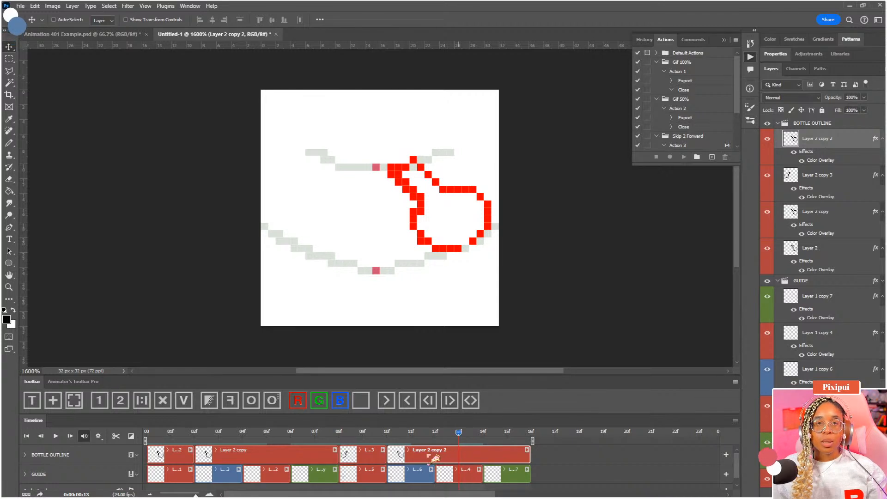
pyautogui.click(209, 400)
# Clear the bottle drawing from the BOTTLE OUTLINE clip spanning frames 2 to 8, with the playhead at frame 5
pyautogui.click(259, 456)
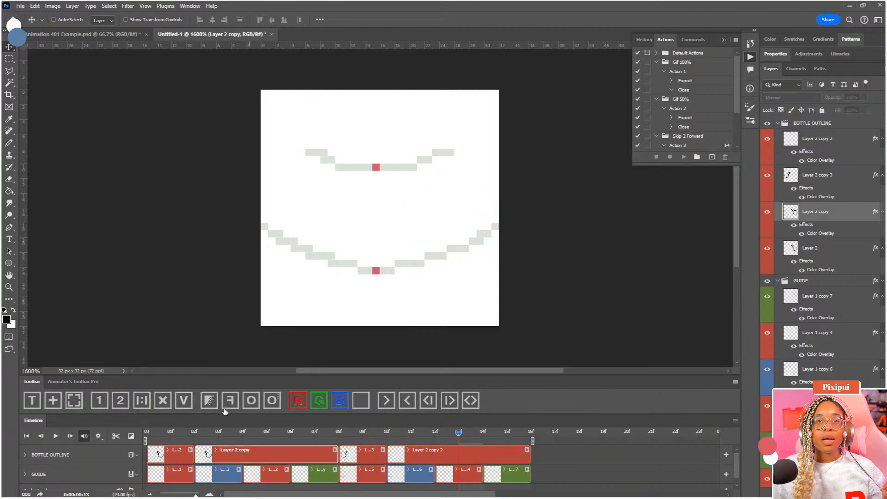
pyautogui.click(208, 400)
pyautogui.click(450, 195)
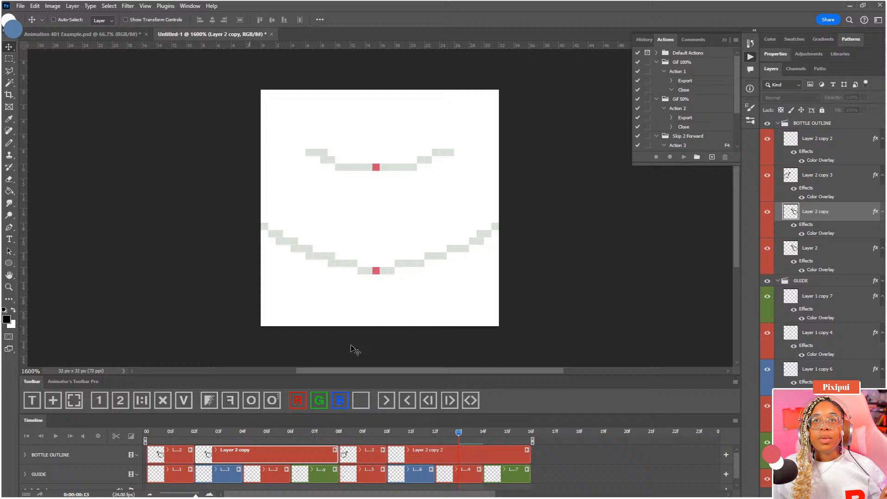
pyautogui.click(278, 434)
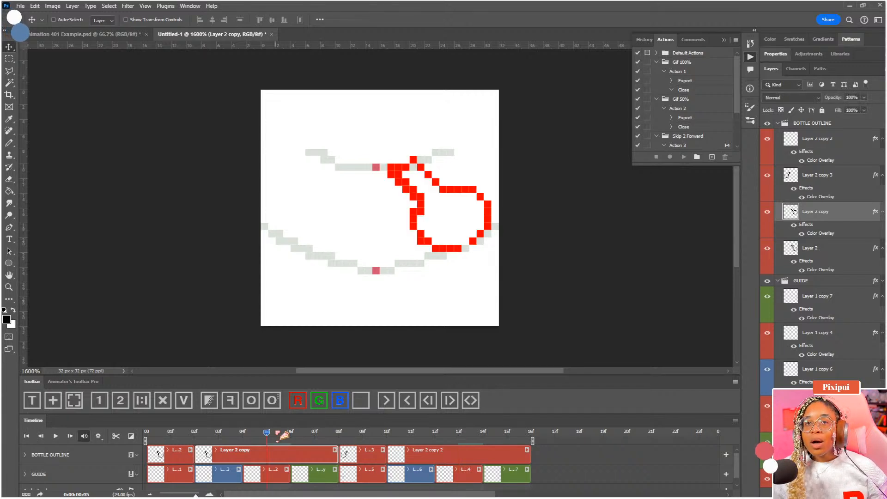
pyautogui.click(210, 399)
# Scrub from frame 9 onward and play the loop to review the two extreme bottle poses
pyautogui.click(370, 434)
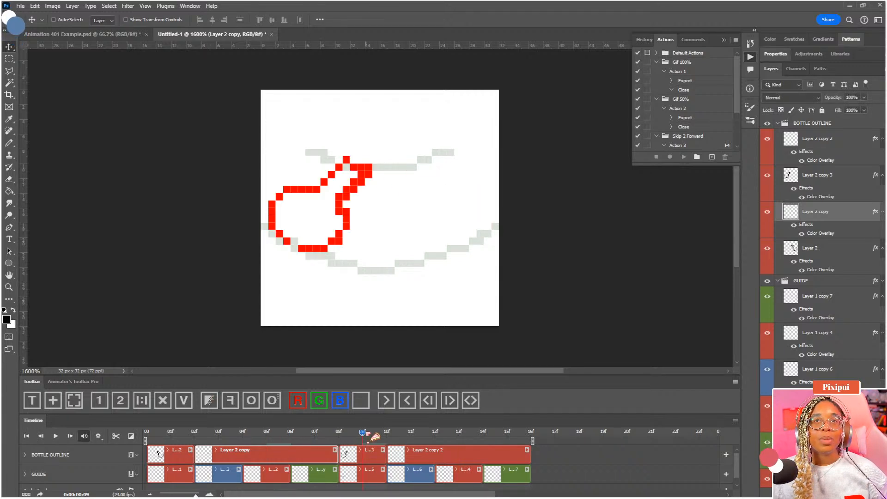
pyautogui.moveTo(378, 436); pyautogui.dragTo(516, 451)
pyautogui.press('space')
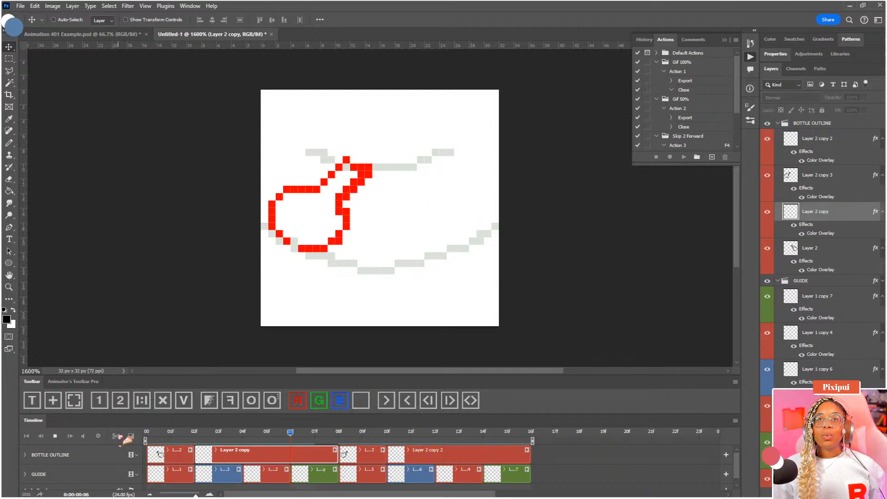
pyautogui.press('space')
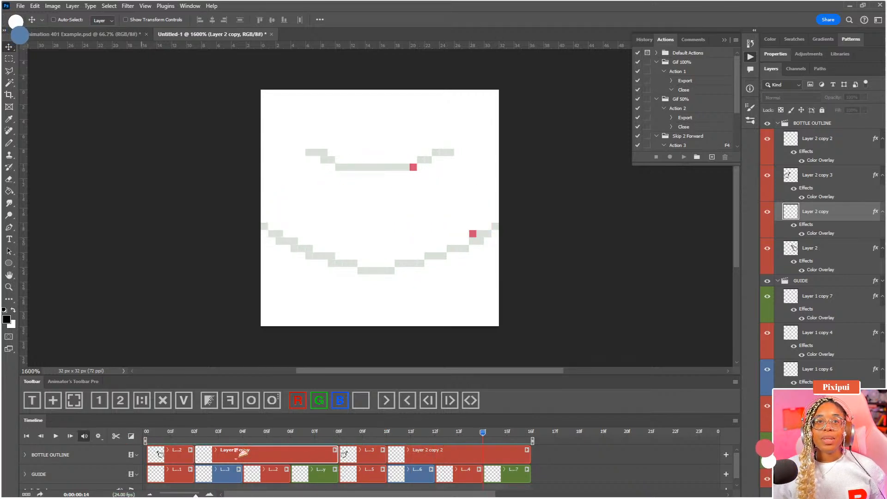
# Split the emptied bottle outline clip at frames 4 and 6, and select the middle piece at frame 5
pyautogui.click(242, 439)
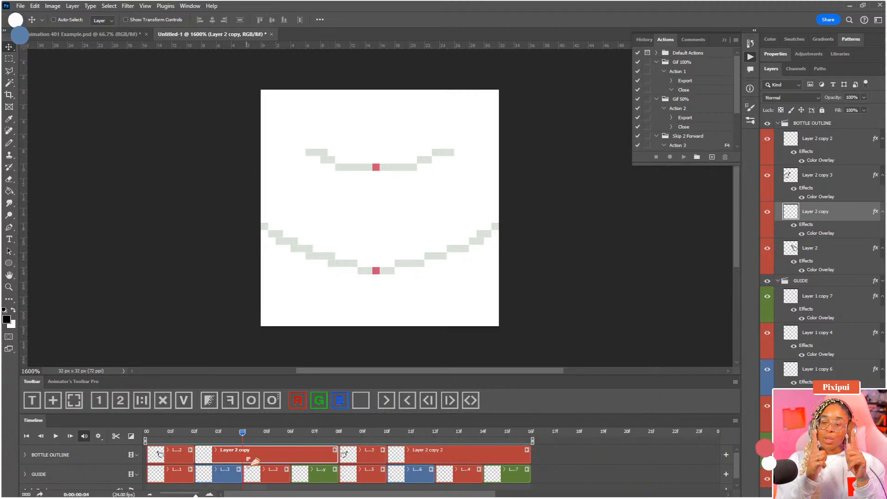
pyautogui.click(116, 435)
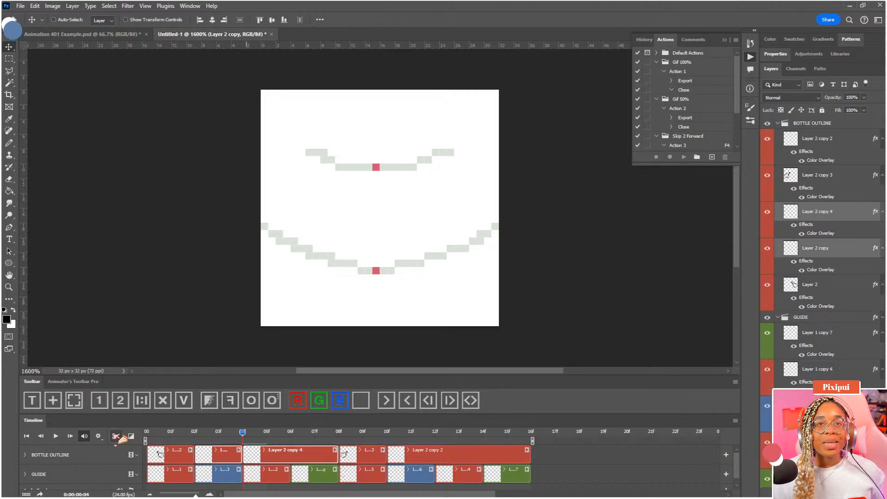
pyautogui.click(294, 432)
pyautogui.click(298, 453)
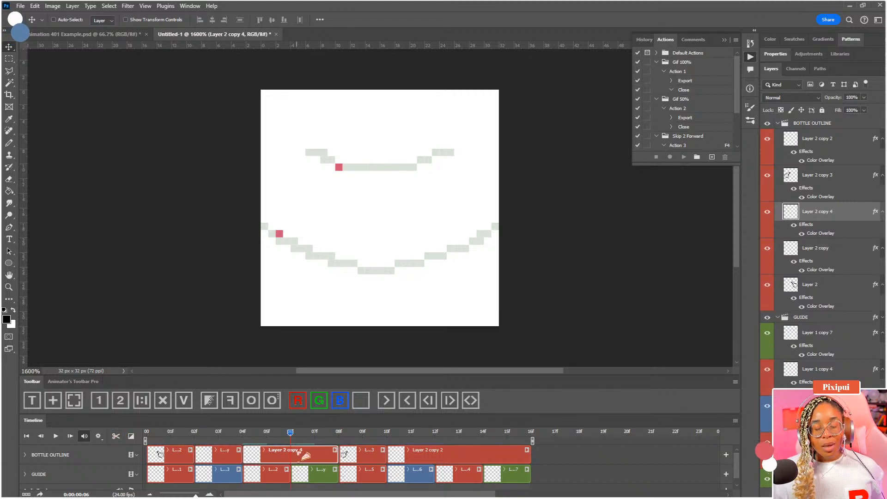
pyautogui.click(115, 436)
pyautogui.click(266, 433)
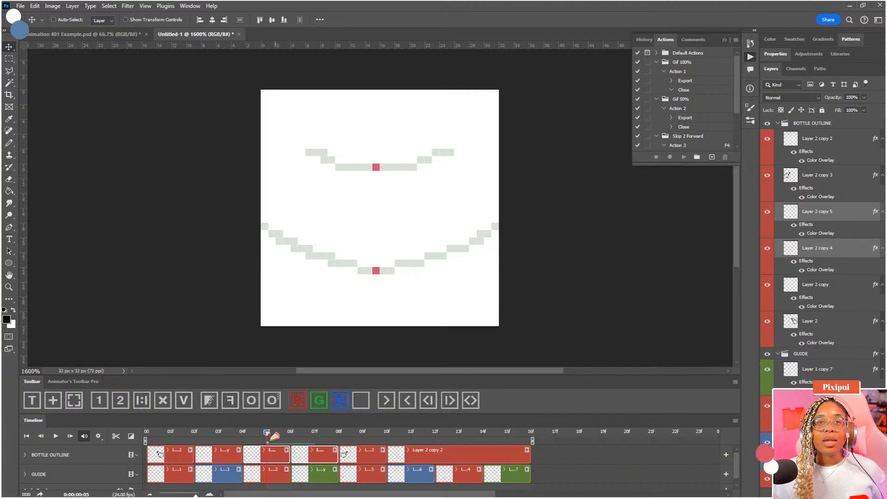
pyautogui.click(273, 462)
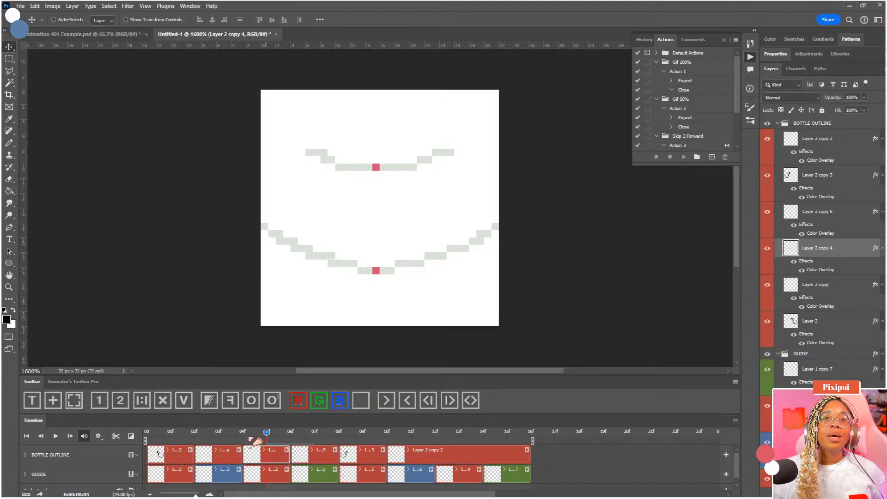
# Replace the empty outline clip at frames 2 to 4 with a duplicate of the first bottle pose
pyautogui.click(228, 455)
pyautogui.click(192, 460)
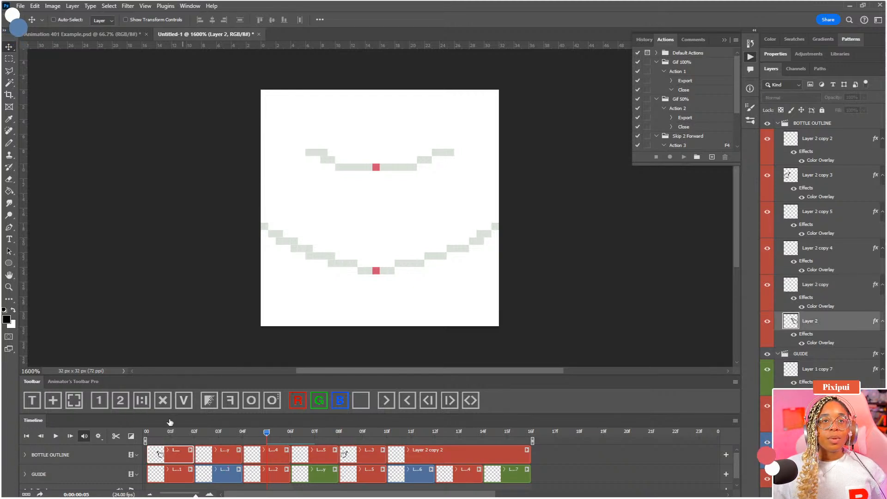
pyautogui.hotkey('ctrl', 'j')
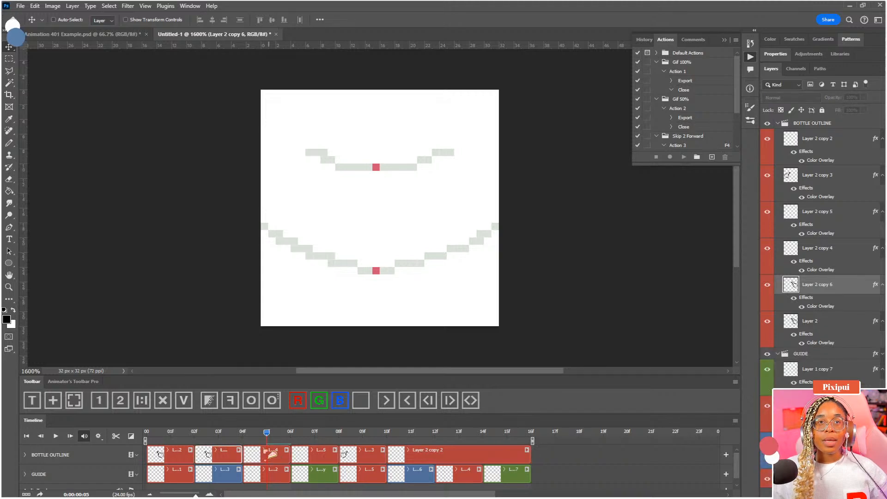
# Show onion skins for the empty outline clip at frame 5, with Frames Before set to 2
pyautogui.click(273, 456)
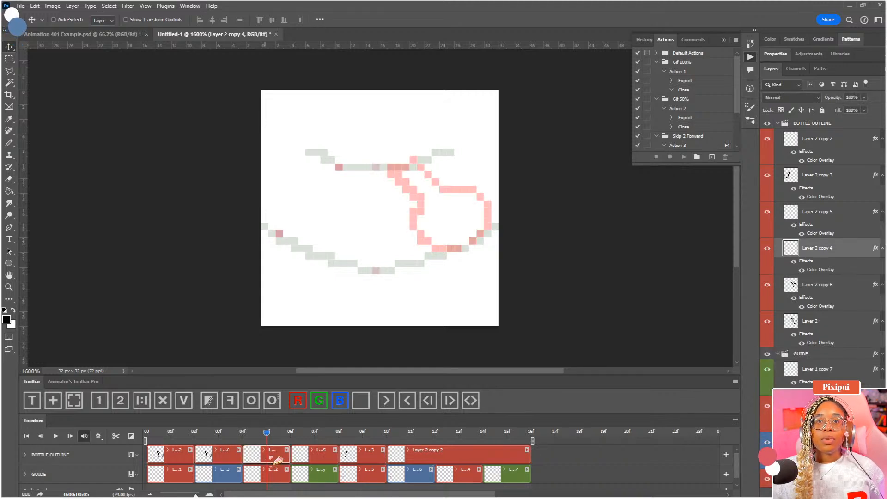
pyautogui.click(273, 400)
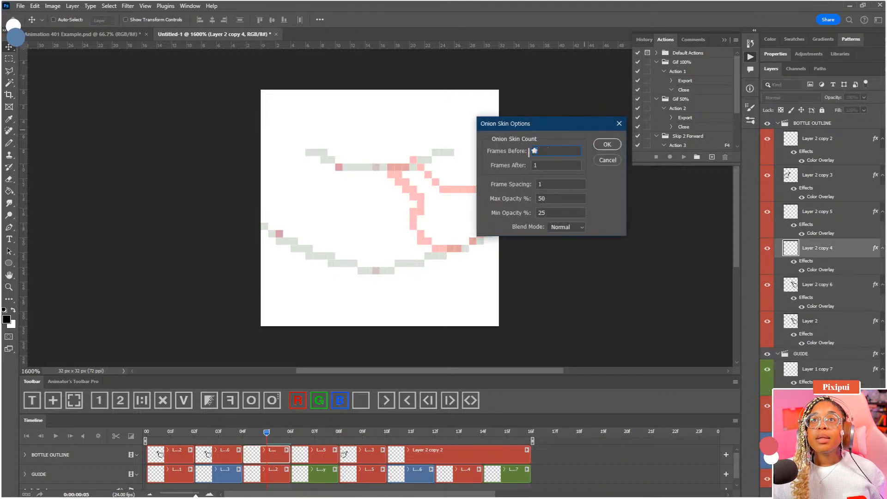
pyautogui.write('2')
pyautogui.click(605, 144)
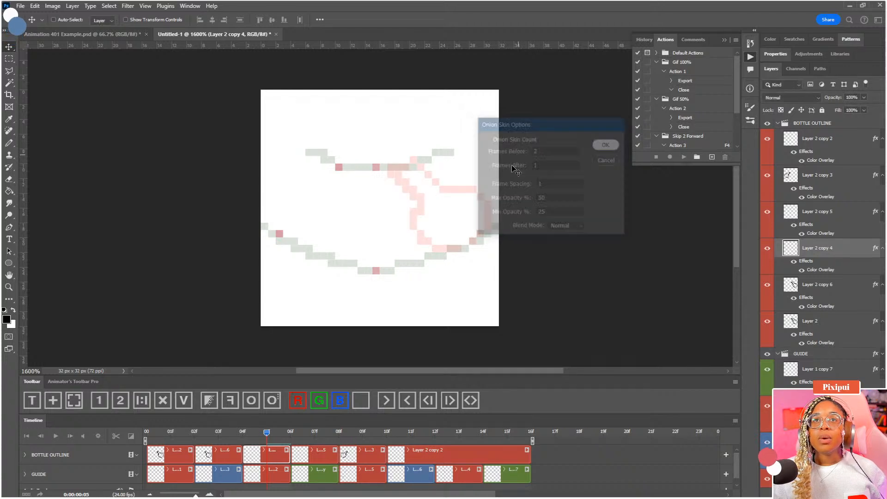
# Pencil an upright bottle neck at frame 5, with a 5 px wide rim on the upper arc and two straight sides
pyautogui.press('b')
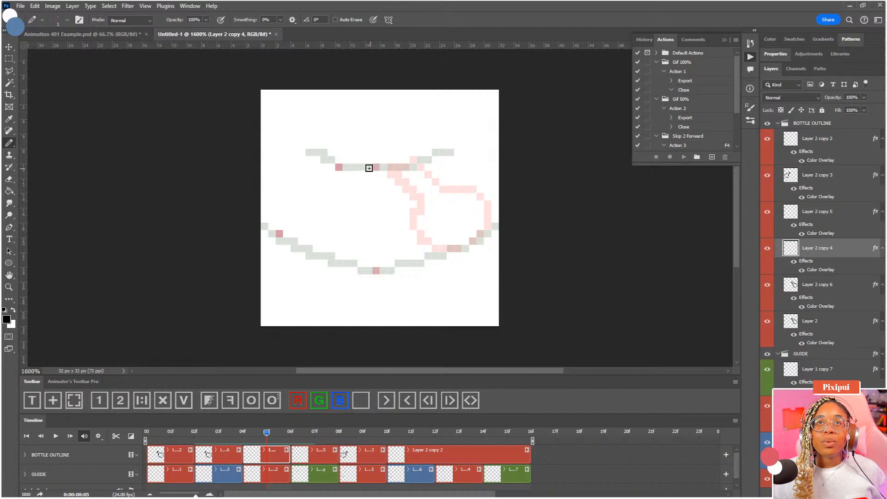
pyautogui.moveTo(369, 169)
pyautogui.mouseDown()
pyautogui.moveTo(391, 167)
pyautogui.moveTo(363, 169)
pyautogui.moveTo(363, 203)
pyautogui.mouseUp()
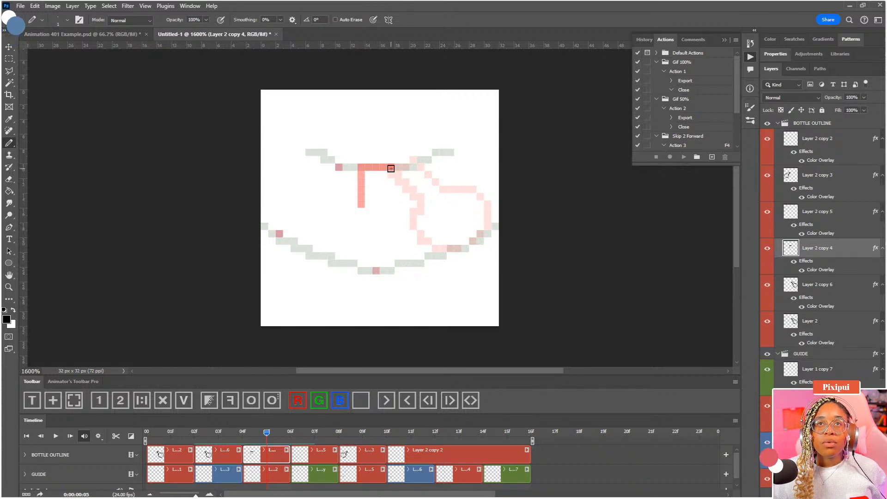
pyautogui.moveTo(391, 169); pyautogui.dragTo(391, 206)
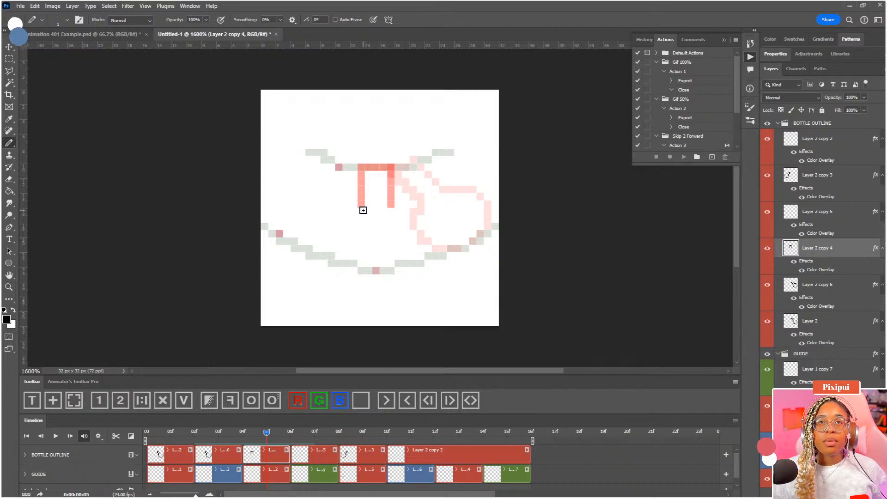
# Draw the upright bottle's base on the lower arc and its right shoulder and side, rounding the side outward one pixel
pyautogui.moveTo(361, 207)
pyautogui.mouseDown()
pyautogui.moveTo(340, 238)
pyautogui.moveTo(350, 260)
pyautogui.moveTo(387, 272)
pyautogui.moveTo(417, 249)
pyautogui.moveTo(415, 220)
pyautogui.moveTo(393, 204)
pyautogui.moveTo(412, 224)
pyautogui.moveTo(415, 242)
pyautogui.moveTo(397, 271)
pyautogui.moveTo(365, 272)
pyautogui.mouseUp()
pyautogui.hotkey('ctrl', 'z')
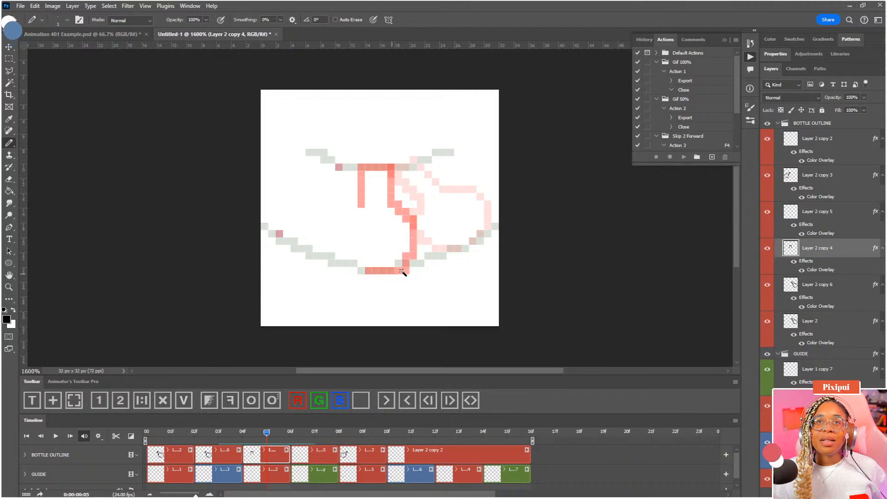
pyautogui.press('e')
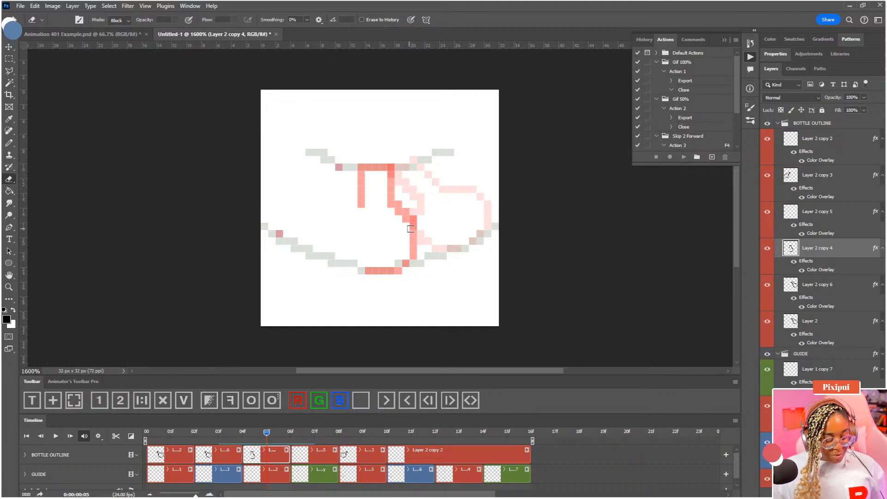
pyautogui.press('b')
pyautogui.moveTo(419, 232); pyautogui.dragTo(412, 252)
pyautogui.press('e')
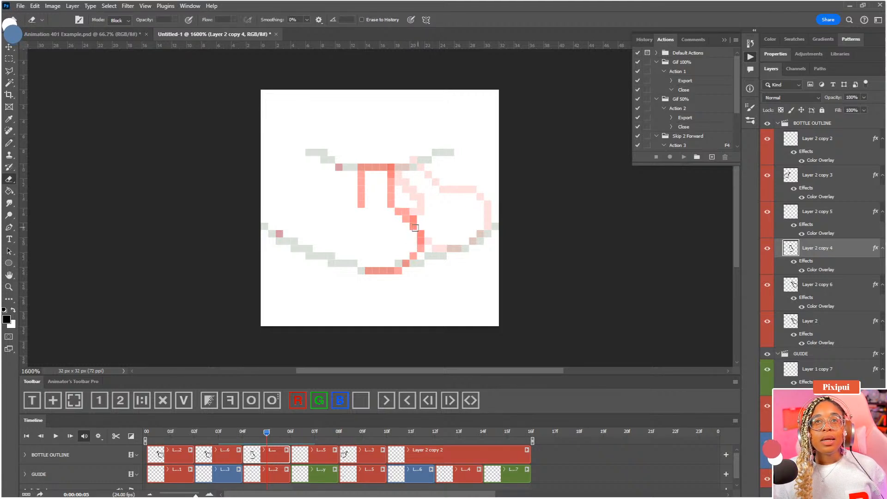
pyautogui.press('b')
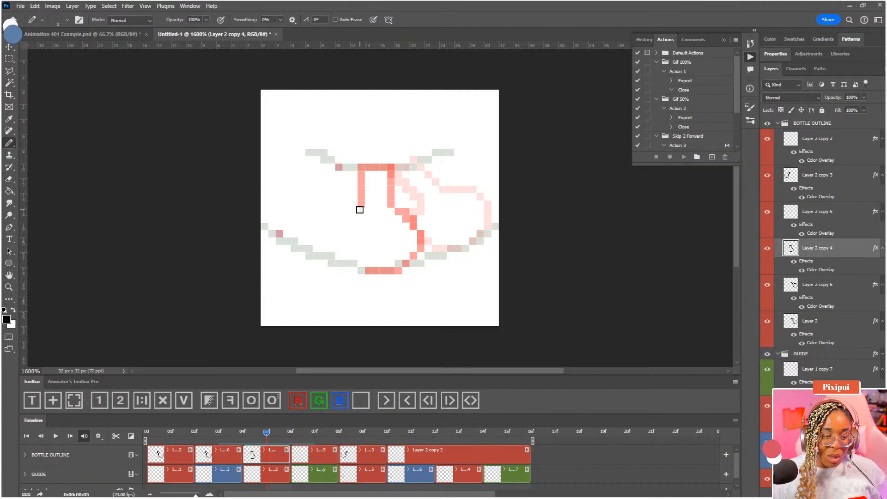
# Draw the bottle's left shoulder and side from the neck down to the base, erasing the stray corner pixel
pyautogui.moveTo(359, 209); pyautogui.dragTo(354, 211)
pyautogui.press('e')
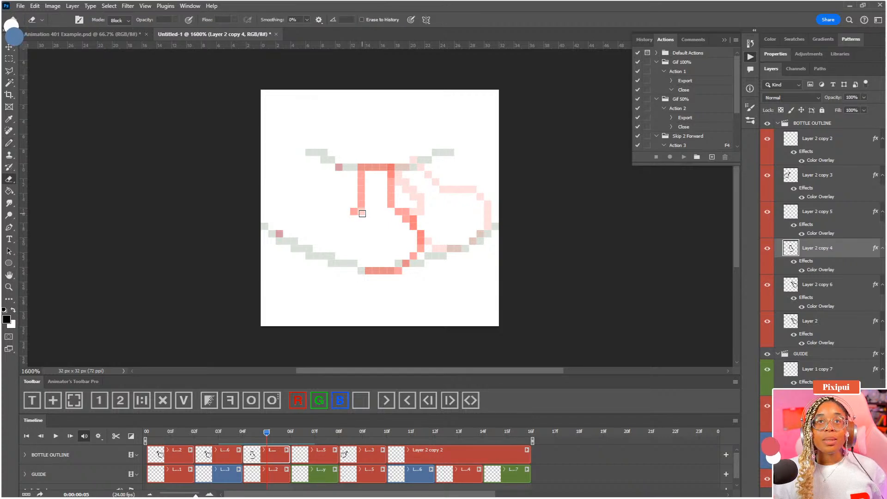
pyautogui.press('b')
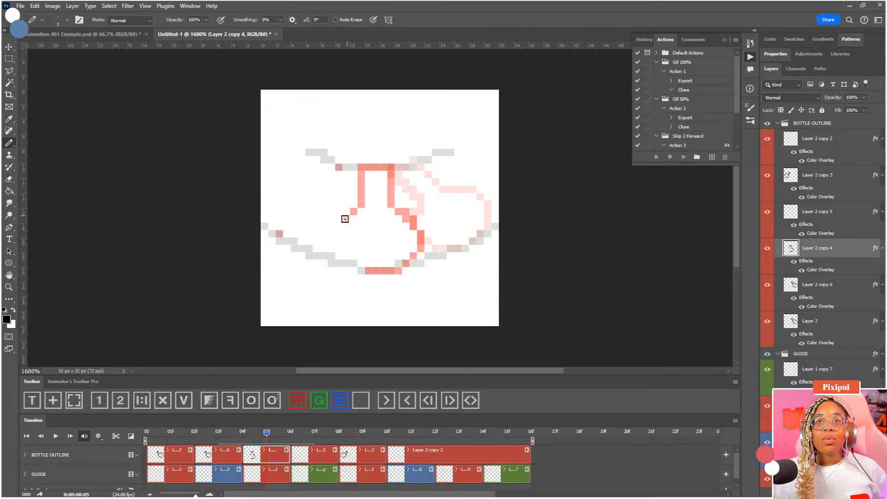
pyautogui.moveTo(345, 218)
pyautogui.mouseDown()
pyautogui.moveTo(341, 247)
pyautogui.moveTo(365, 270)
pyautogui.mouseUp()
# Rework the right shoulder pixels into a clean diagonal that mirrors the left shoulder
pyautogui.press('e')
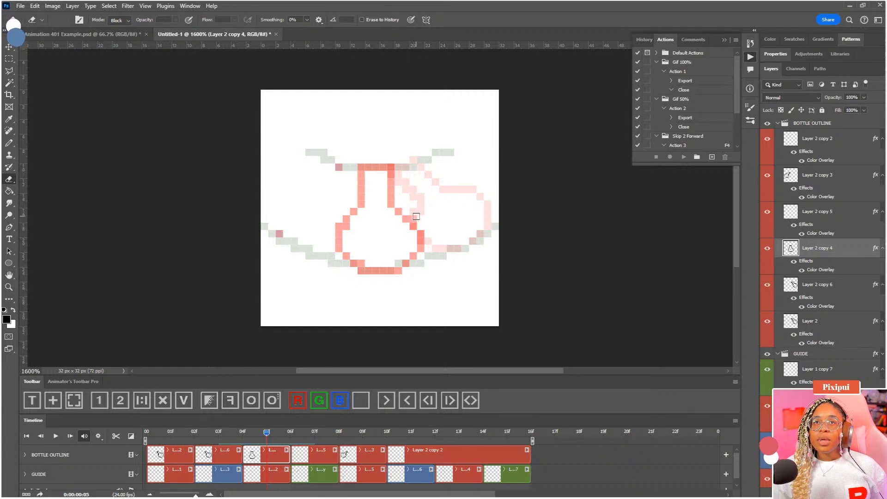
pyautogui.press('b')
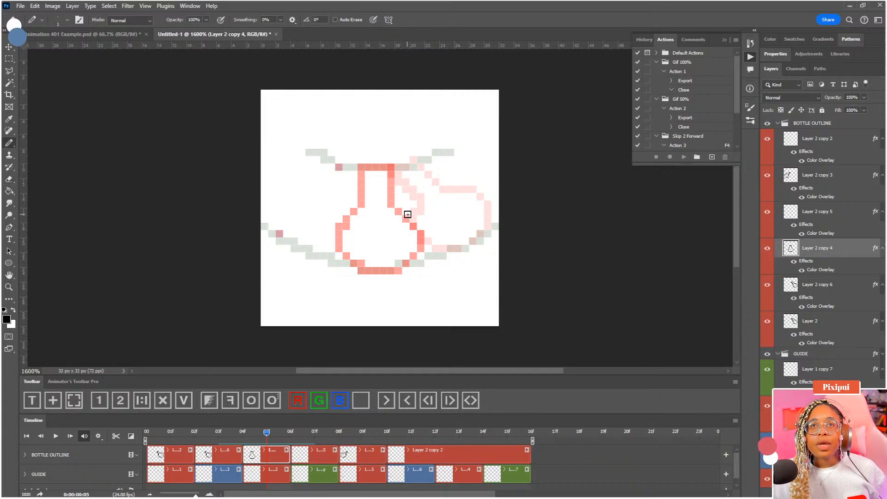
pyautogui.moveTo(407, 214); pyautogui.dragTo(415, 230)
pyautogui.press('e')
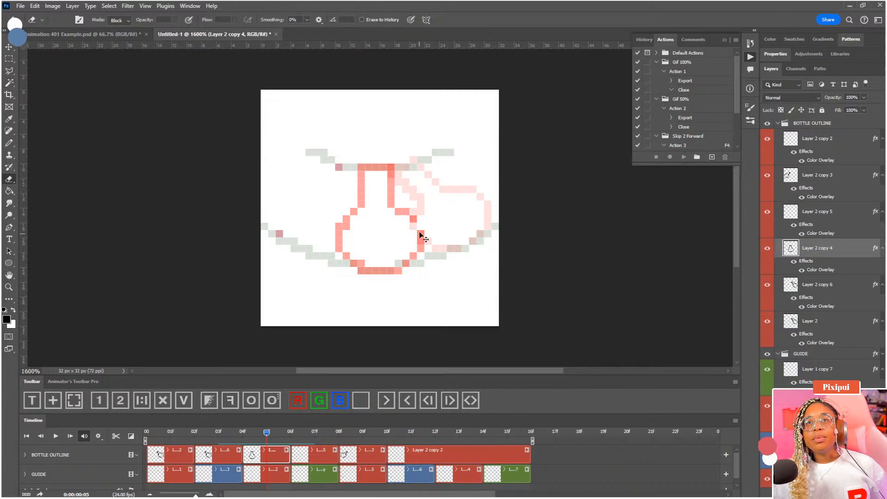
pyautogui.press('v')
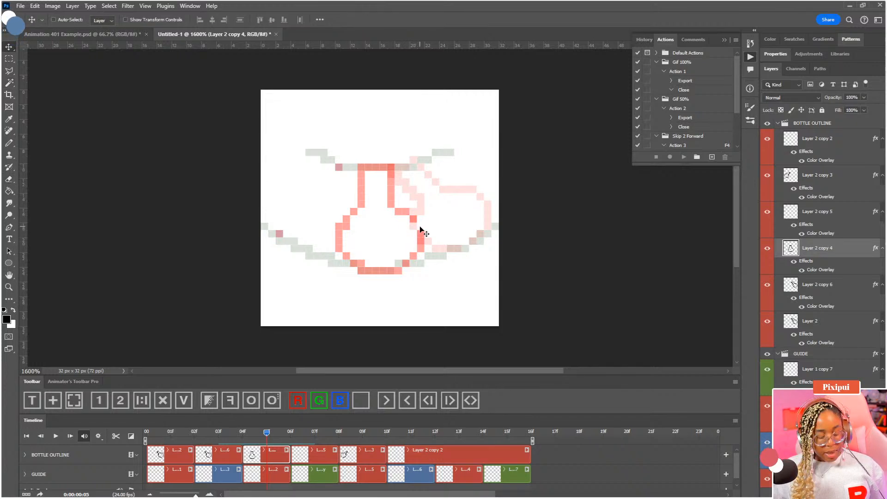
pyautogui.press('b')
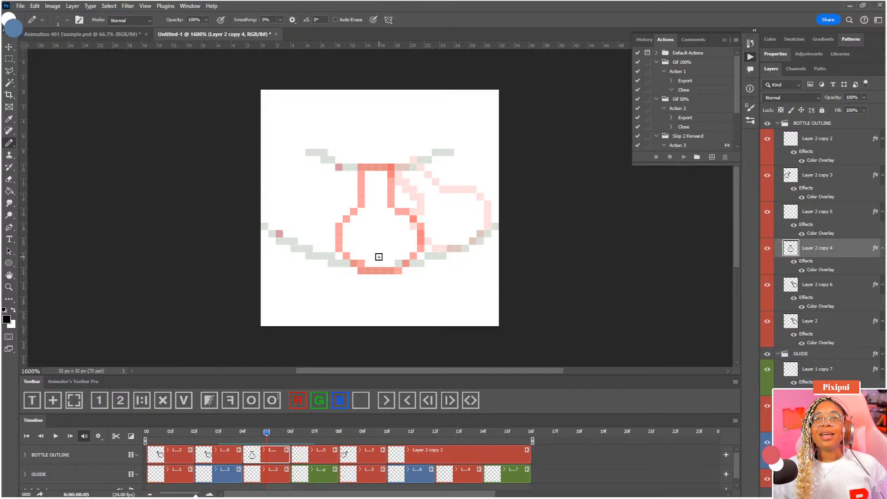
pyautogui.press('e')
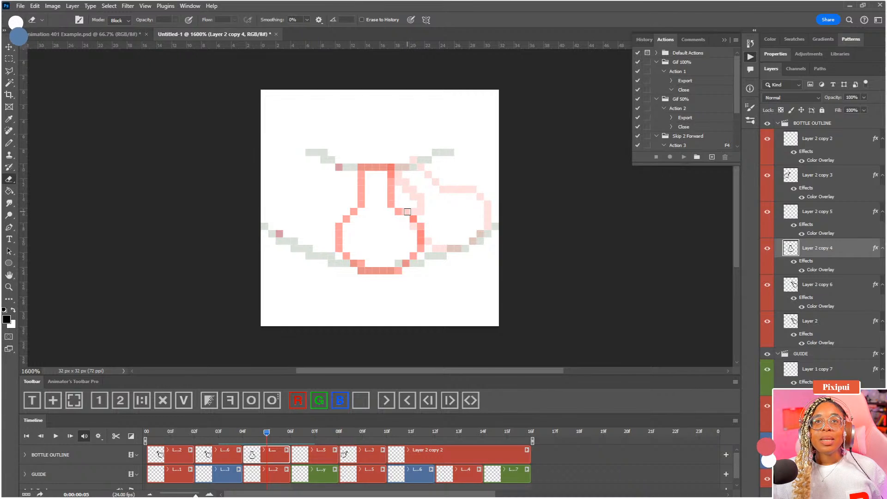
pyautogui.press('b')
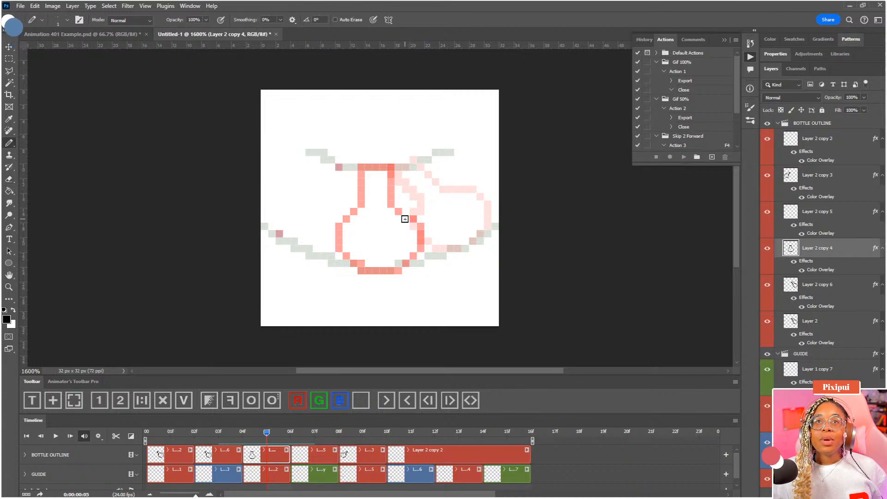
pyautogui.press('e')
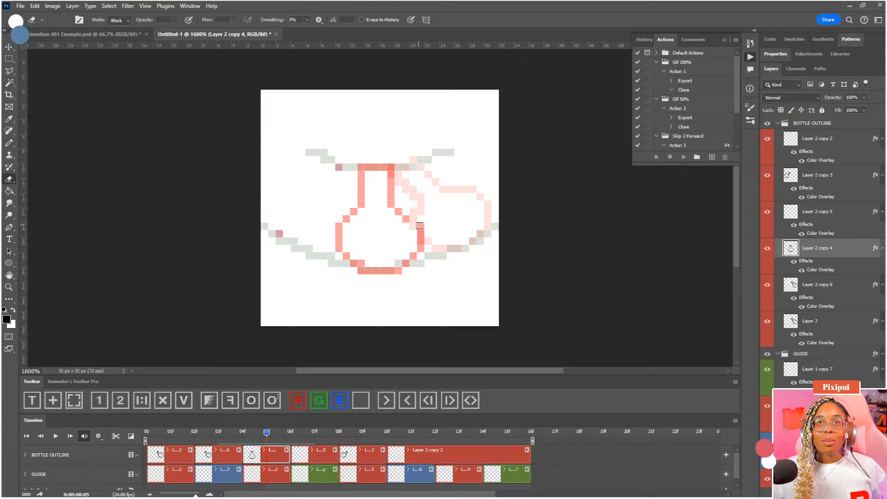
# Redraw the bottle's right side one pixel further inward and erase the extra pixel at its lower corner
pyautogui.moveTo(420, 226); pyautogui.dragTo(422, 257)
pyautogui.press('b')
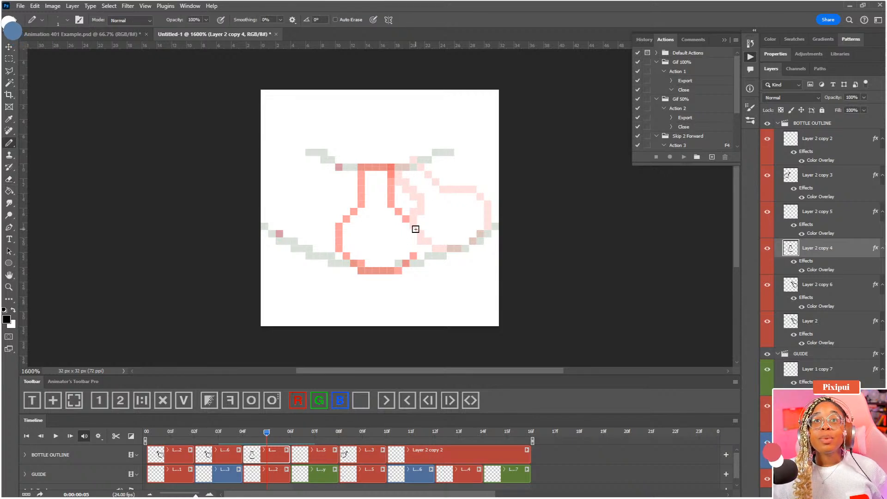
pyautogui.moveTo(414, 226); pyautogui.dragTo(414, 256)
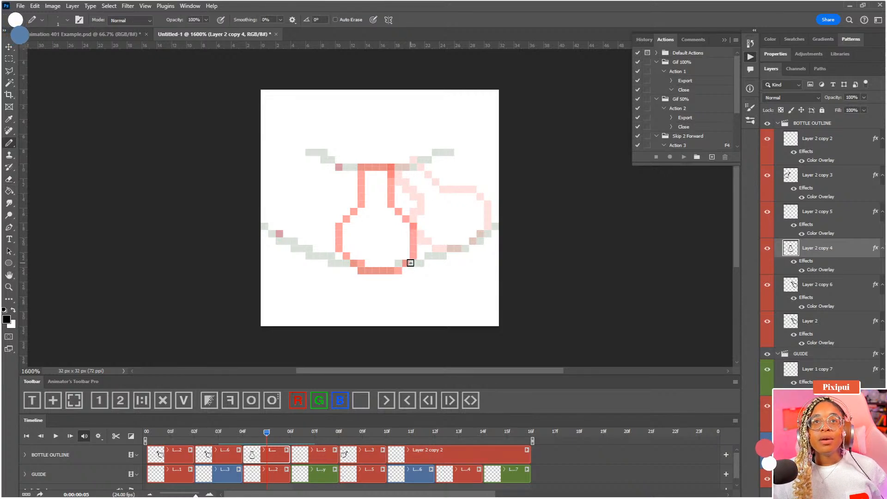
pyautogui.press('e')
pyautogui.click(413, 257)
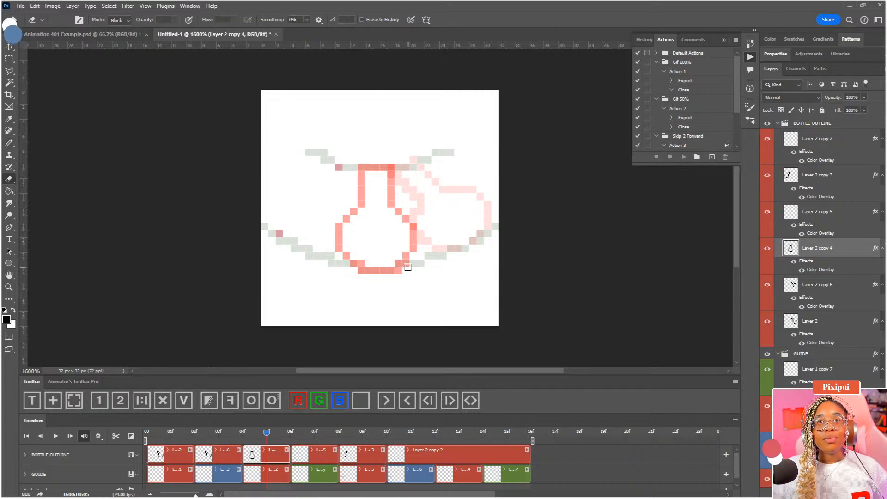
# Trim the outer pixels at both ends of the bottle's base so that it is 4 px wide
pyautogui.click(398, 271)
pyautogui.click(361, 271)
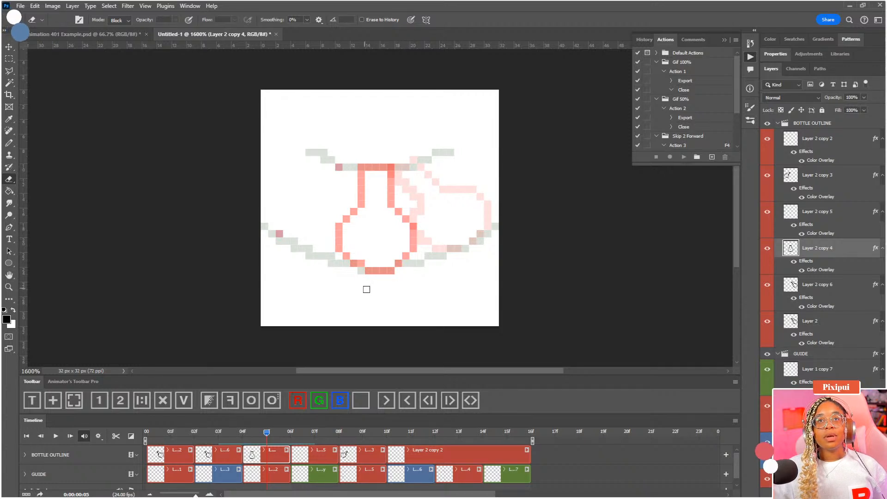
pyautogui.press('b')
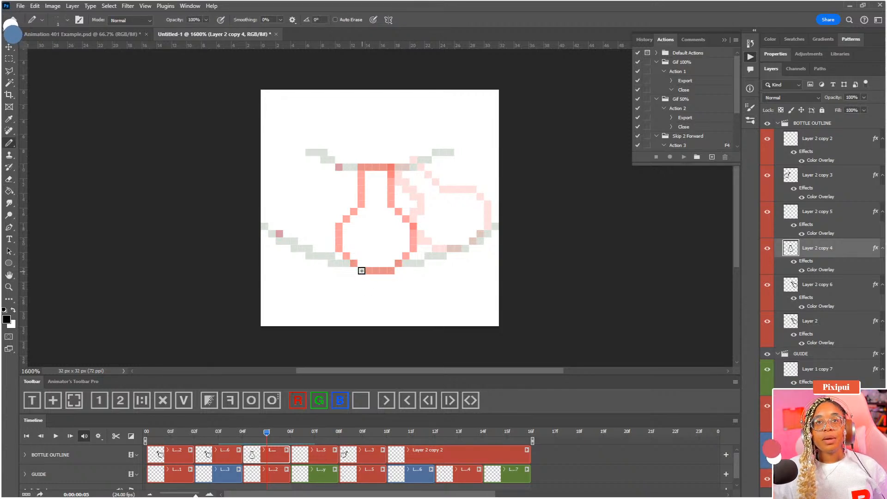
# Complete the base of the upright bottle outline with the Pencil and scrub the timeline to compare the bottle poses
pyautogui.click(361, 270)
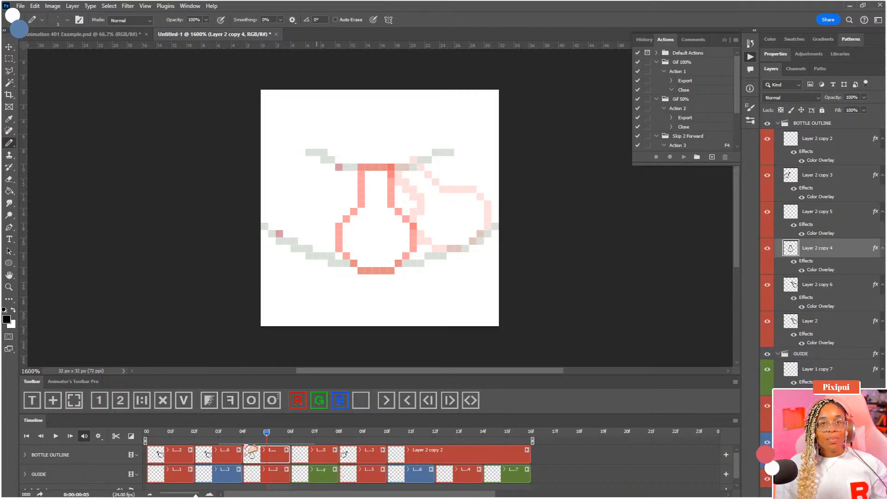
pyautogui.moveTo(253, 441); pyautogui.dragTo(225, 441)
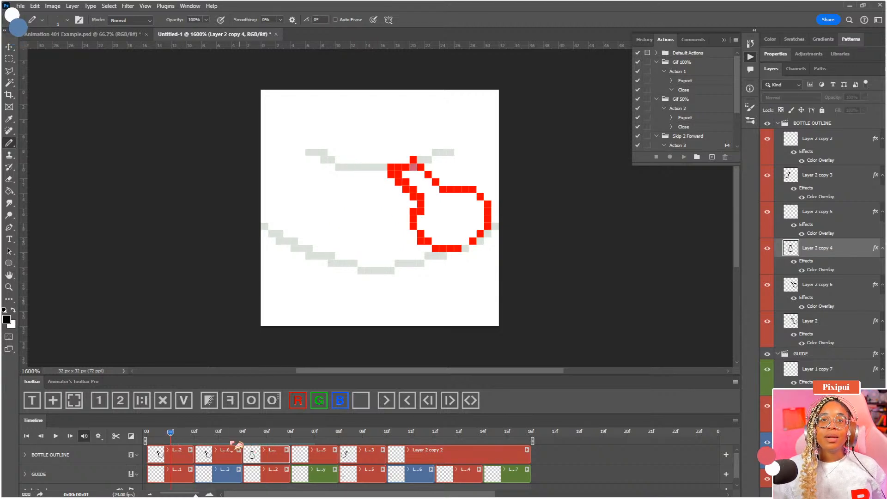
pyautogui.click(267, 438)
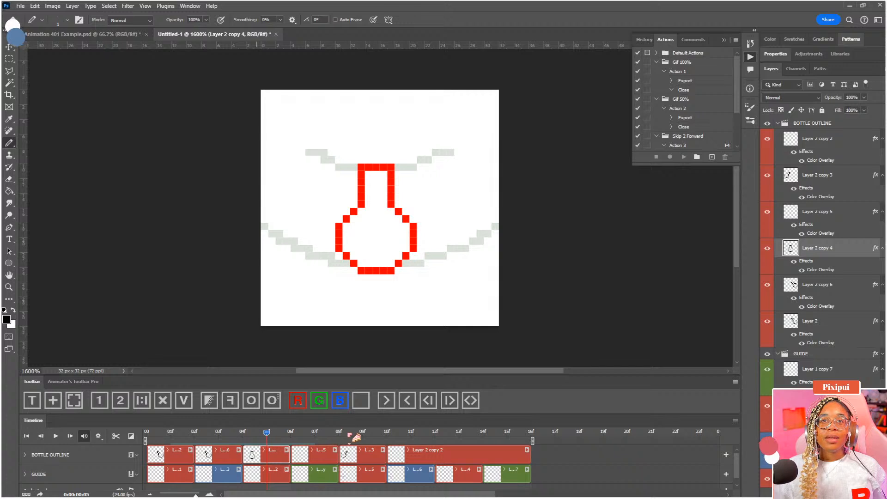
pyautogui.click(338, 434)
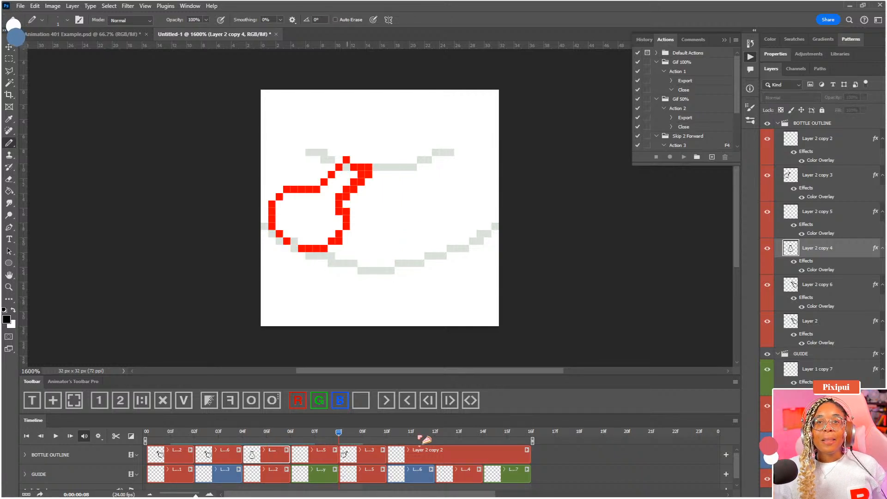
# Split the last clip of the BOTTLE OUTLINE track, Layer 2 copy 2, at frame 12
pyautogui.click(455, 437)
pyautogui.moveTo(447, 437); pyautogui.dragTo(438, 437)
pyautogui.click(439, 455)
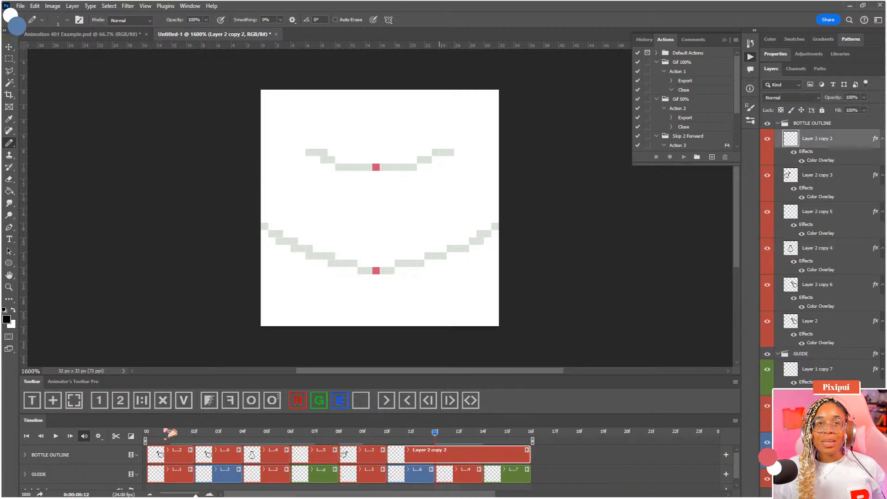
pyautogui.click(116, 436)
# Place a duplicate of the upright bottle clip at frame 12 and trim the last clip to end at frame 16
pyautogui.click(261, 455)
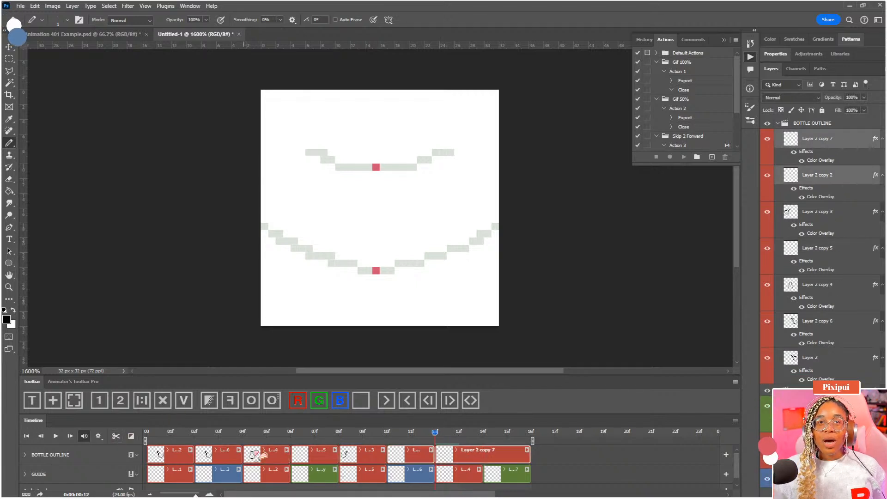
pyautogui.click(140, 405)
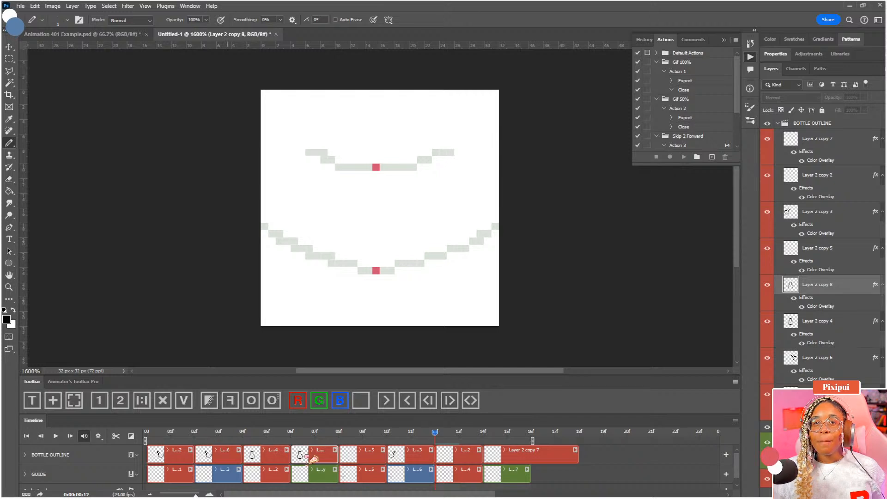
pyautogui.moveTo(314, 460); pyautogui.dragTo(460, 464)
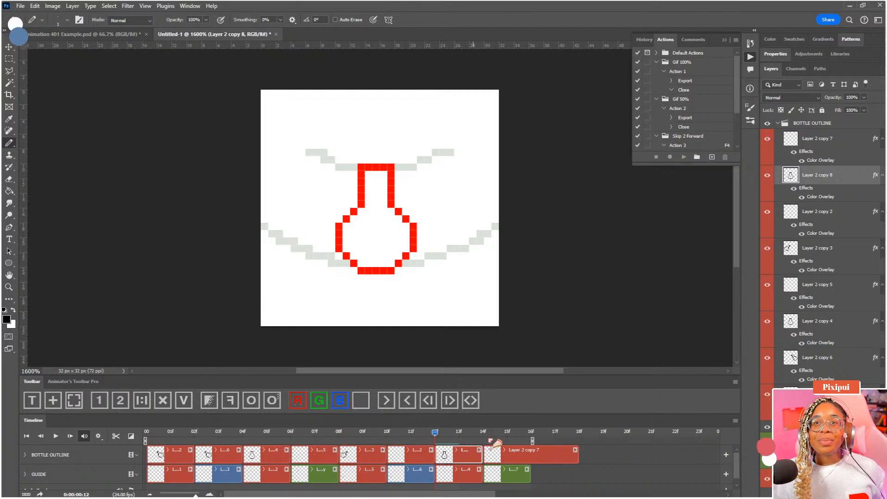
pyautogui.moveTo(571, 455); pyautogui.dragTo(531, 455)
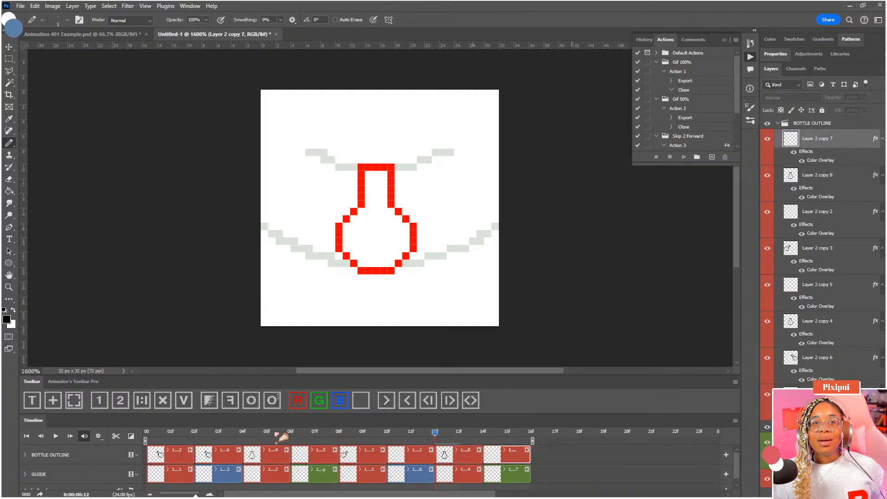
# Scrub through the timeline and play the animation from the first frame to check the bottle's key poses
pyautogui.click(147, 436)
pyautogui.moveTo(240, 438); pyautogui.dragTo(492, 452)
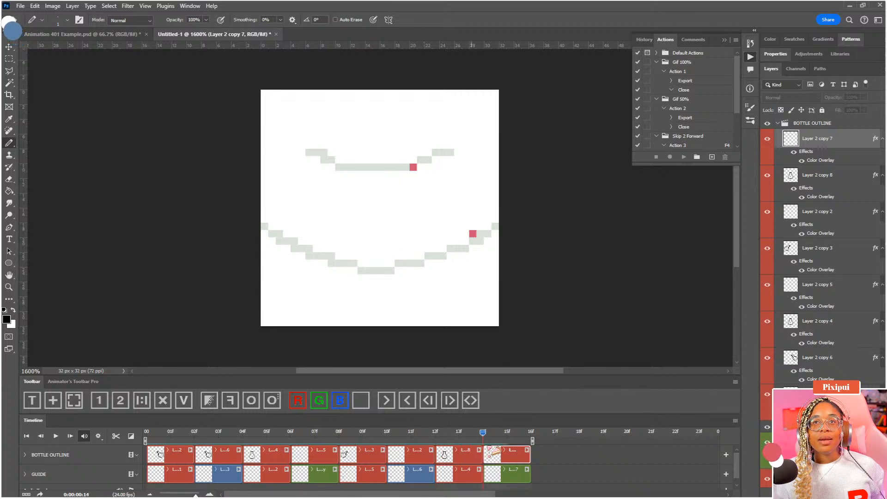
pyautogui.press('Home')
pyautogui.press('space')
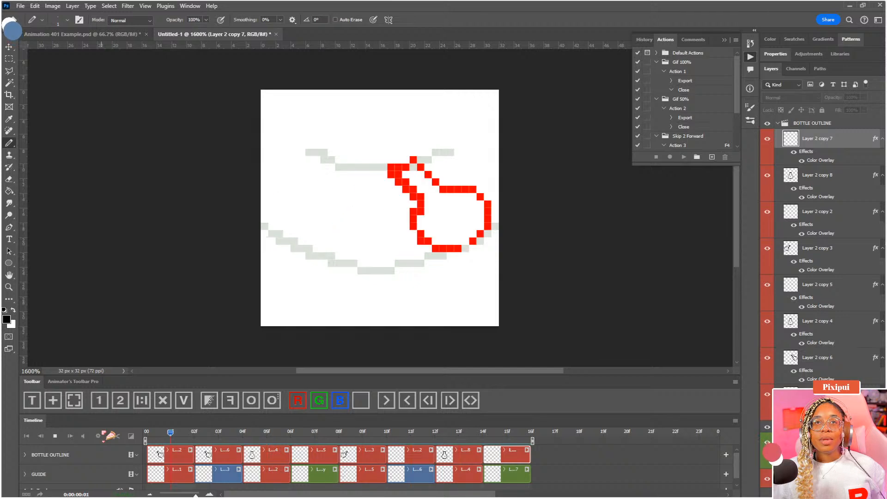
pyautogui.press('space')
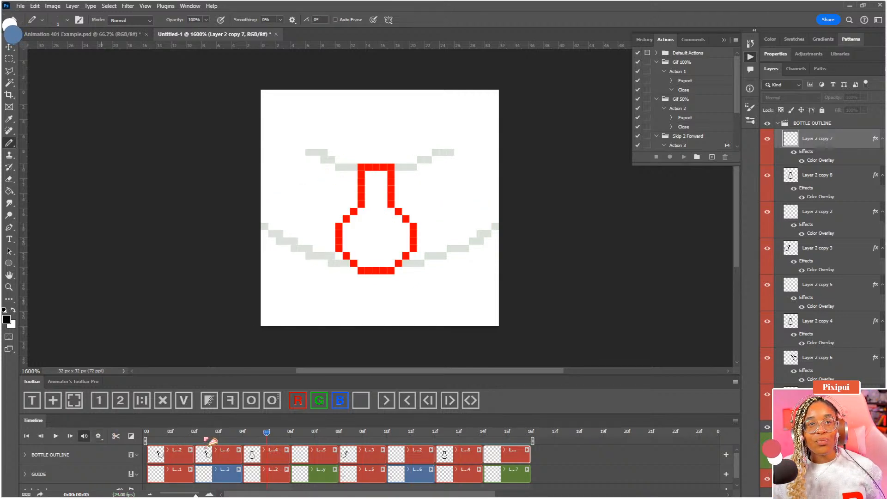
# Clear the tilted bottle from the second BOTTLE OUTLINE clip, Layer 2 copy 6, and scrub between it and the first pose
pyautogui.click(218, 438)
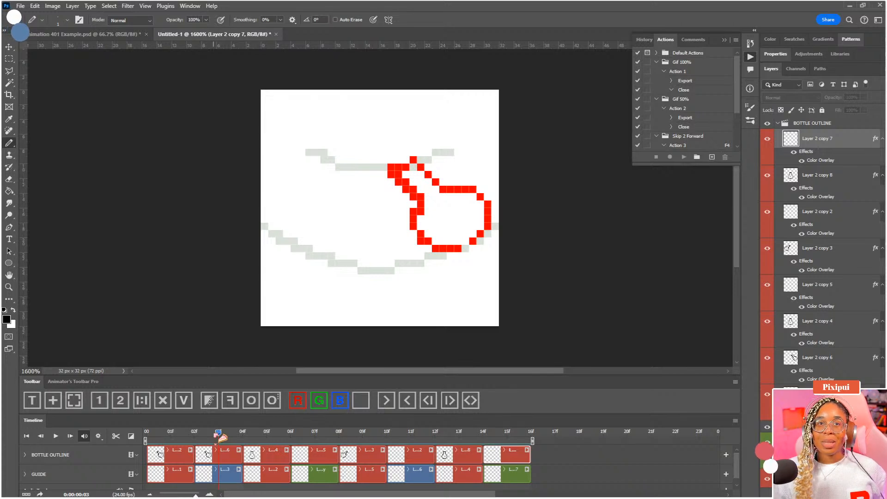
pyautogui.click(225, 458)
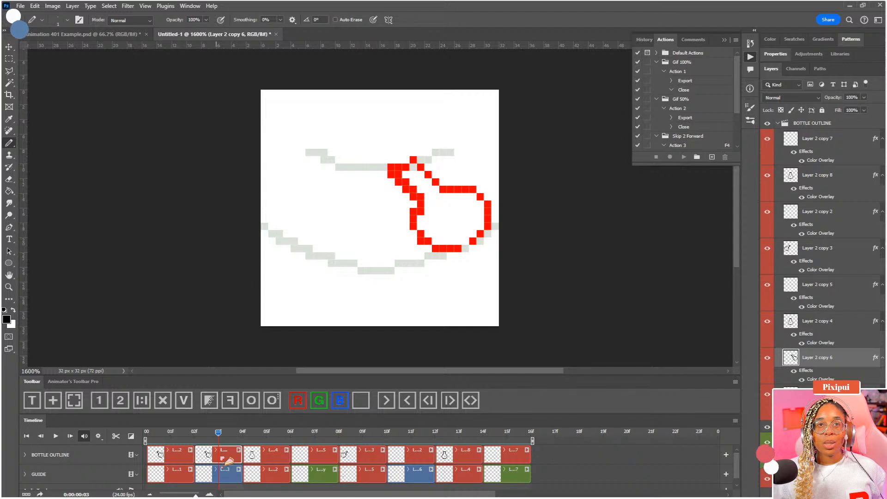
pyautogui.click(209, 402)
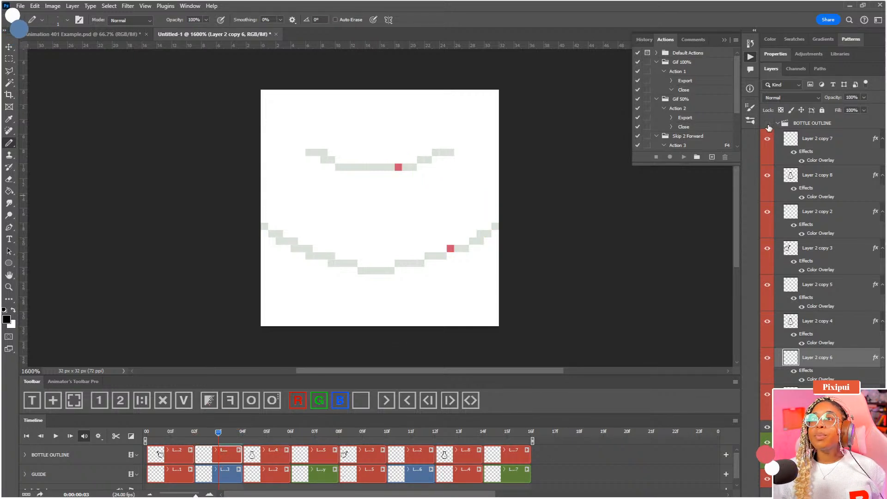
pyautogui.click(185, 436)
pyautogui.moveTo(179, 437); pyautogui.dragTo(210, 444)
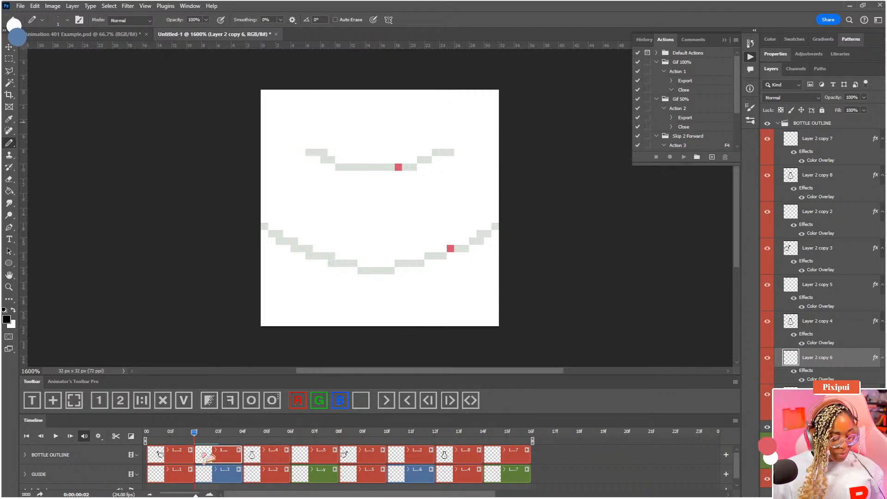
pyautogui.moveTo(194, 437)
pyautogui.mouseDown()
pyautogui.moveTo(174, 440)
pyautogui.moveTo(204, 445)
pyautogui.mouseUp()
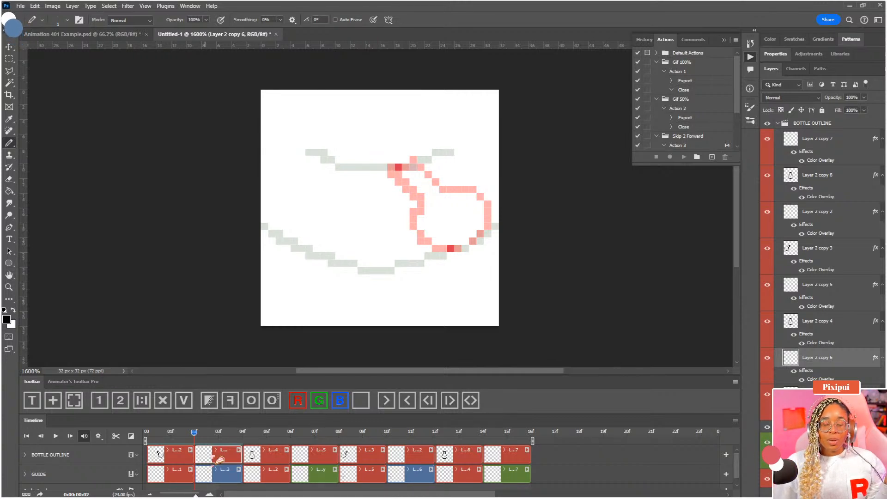
# Replace the empty second BOTTLE OUTLINE clip with a duplicate of the first tilted bottle clip
pyautogui.press('Delete')
pyautogui.click(175, 459)
pyautogui.click(147, 401)
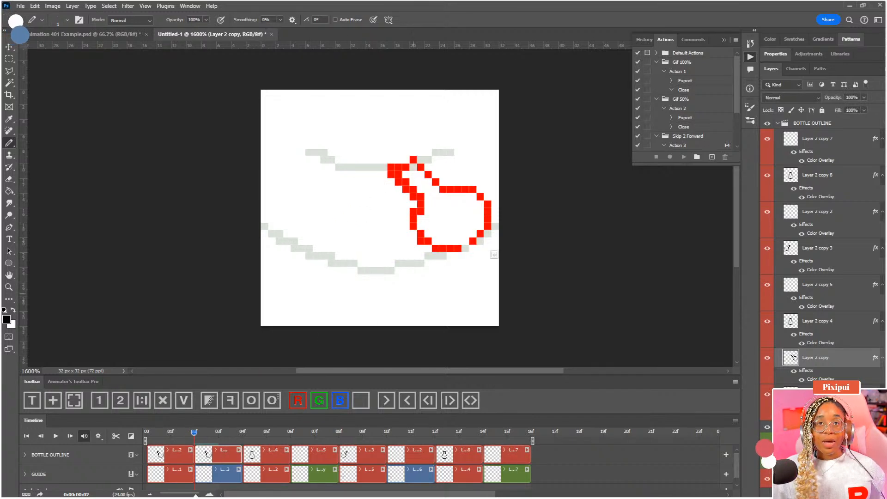
# Lower the opacity of the BOTTLE OUTLINE group to 29%
pyautogui.click(864, 97)
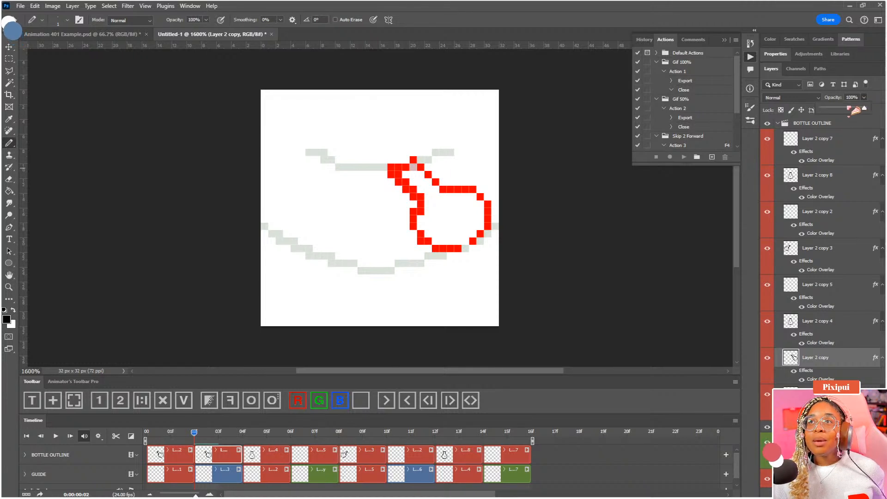
pyautogui.click(813, 122)
pyautogui.click(864, 98)
pyautogui.moveTo(864, 108); pyautogui.dragTo(836, 110)
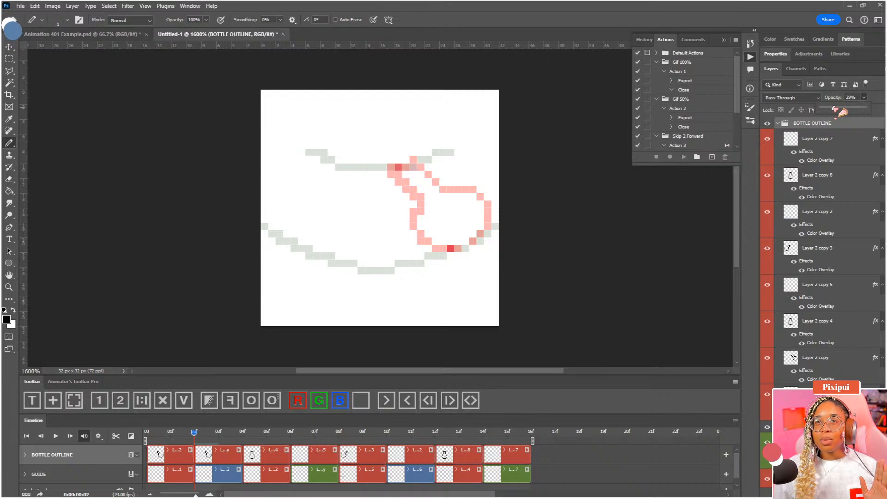
# In the duplicated clip at frame 2, erase the left side of the bottle's neck and redraw the neck and mouth
pyautogui.click(220, 459)
pyautogui.press('e')
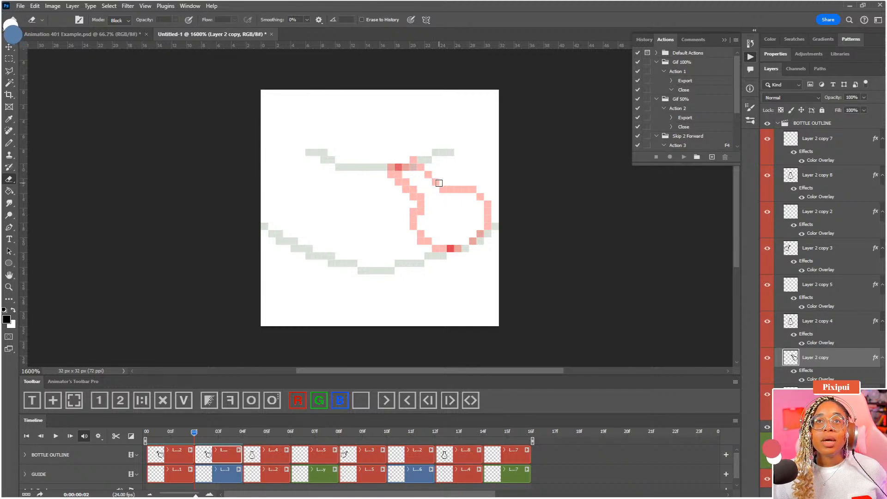
pyautogui.click(188, 438)
pyautogui.click(200, 440)
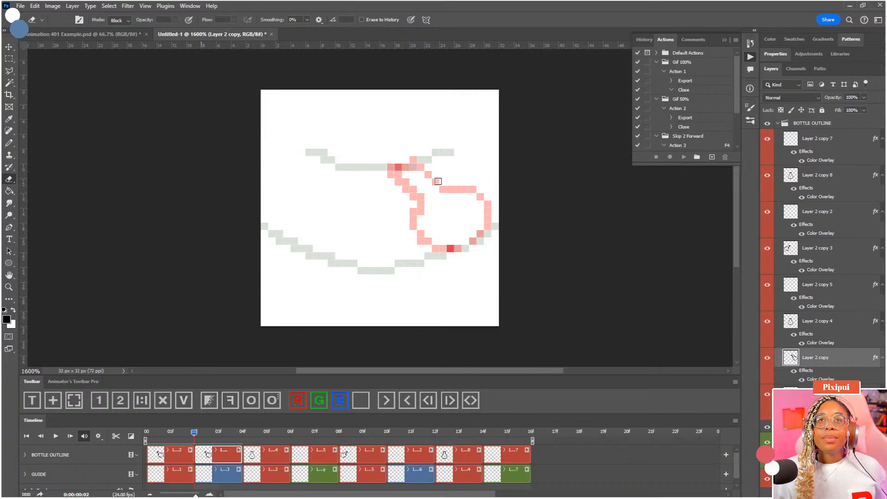
pyautogui.moveTo(423, 200); pyautogui.dragTo(406, 189)
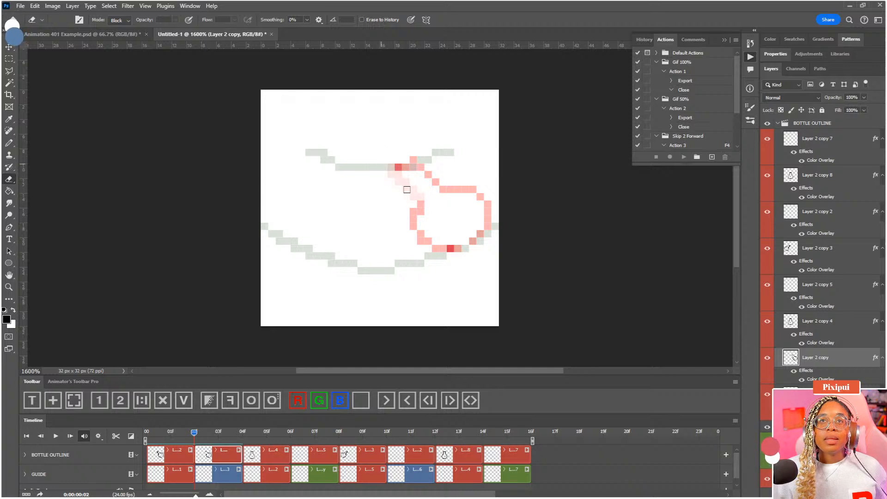
pyautogui.press('b')
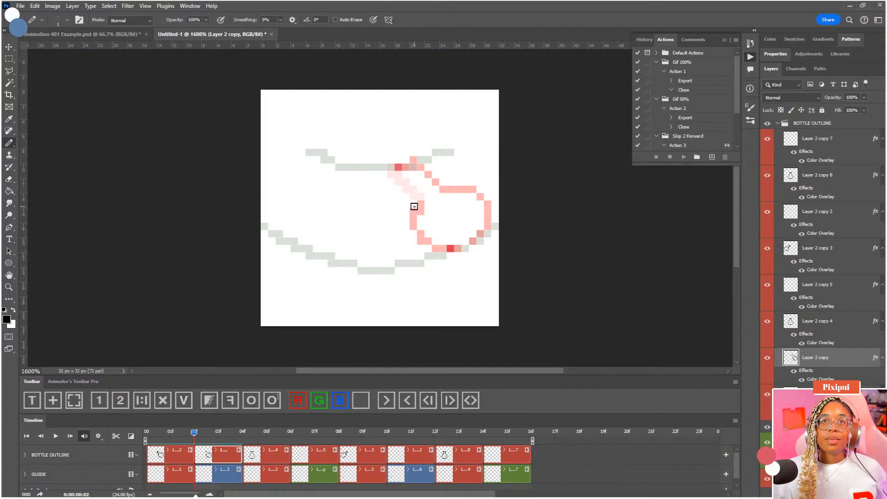
pyautogui.moveTo(413, 203)
pyautogui.mouseDown()
pyautogui.moveTo(386, 168)
pyautogui.moveTo(407, 166)
pyautogui.moveTo(441, 184)
pyautogui.moveTo(408, 153)
pyautogui.mouseUp()
# Clean the redrawn neck to a thin pixel outline by erasing leftover pixels, extend the mouth's edge, and check it against neighbouring frames
pyautogui.press('e')
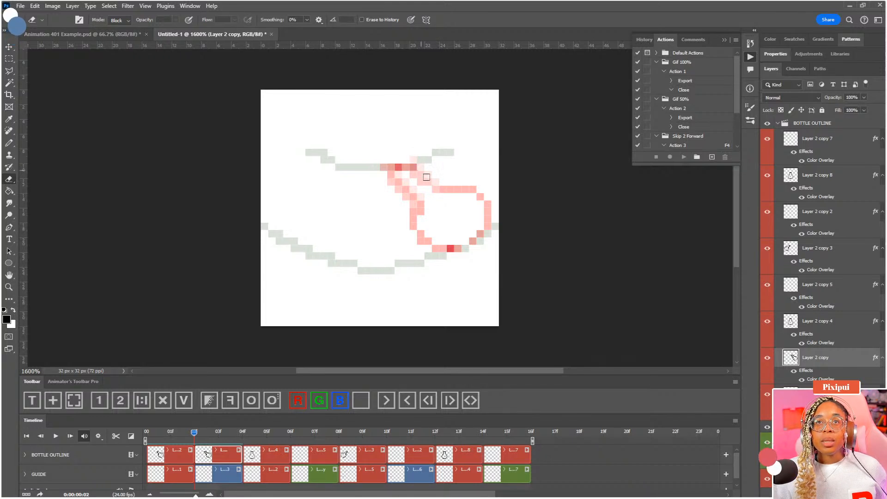
pyautogui.moveTo(406, 189); pyautogui.dragTo(414, 198)
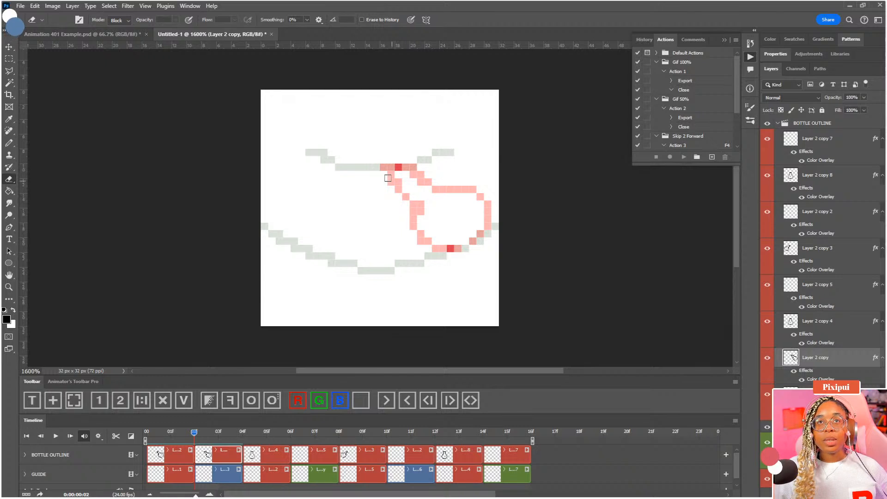
pyautogui.press('b')
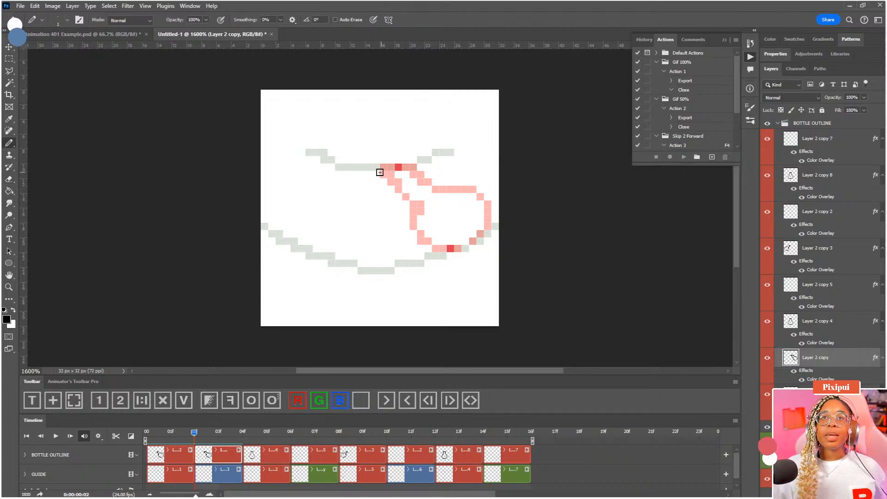
pyautogui.click(375, 168)
pyautogui.press('e')
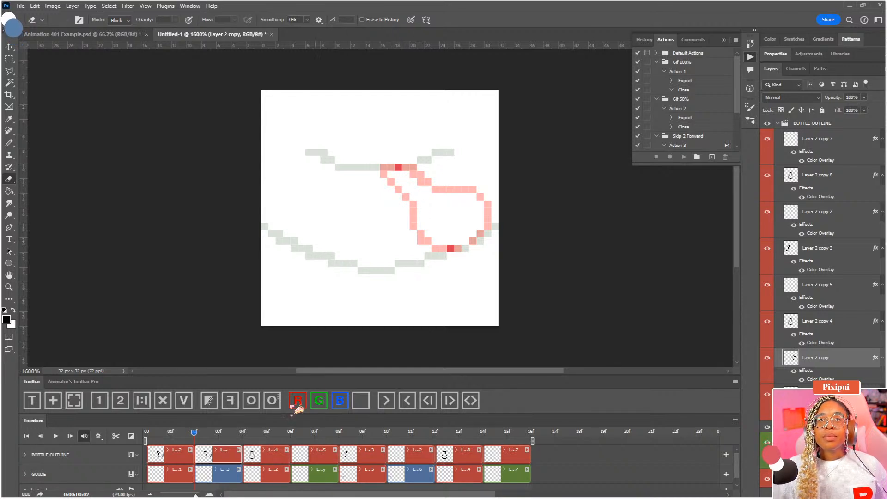
pyautogui.moveTo(193, 434)
pyautogui.mouseDown()
pyautogui.moveTo(164, 435)
pyautogui.moveTo(219, 438)
pyautogui.moveTo(138, 435)
pyautogui.moveTo(217, 444)
pyautogui.moveTo(184, 447)
pyautogui.moveTo(206, 450)
pyautogui.mouseUp()
pyautogui.press('space')
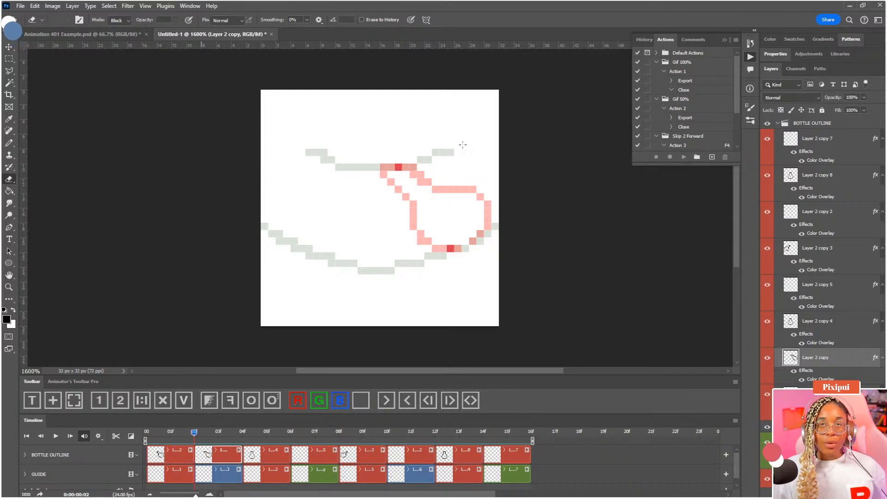
# Select the round body of the bottle with a rectangular marquee, nudge it one pixel to the left, and deselect
pyautogui.press('m')
pyautogui.moveTo(403, 187); pyautogui.dragTo(496, 286)
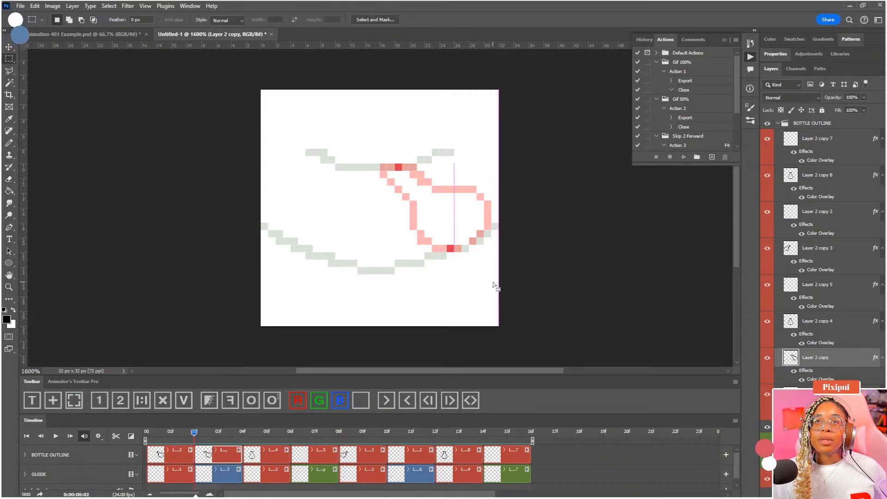
pyautogui.press('v')
pyautogui.press('Left')
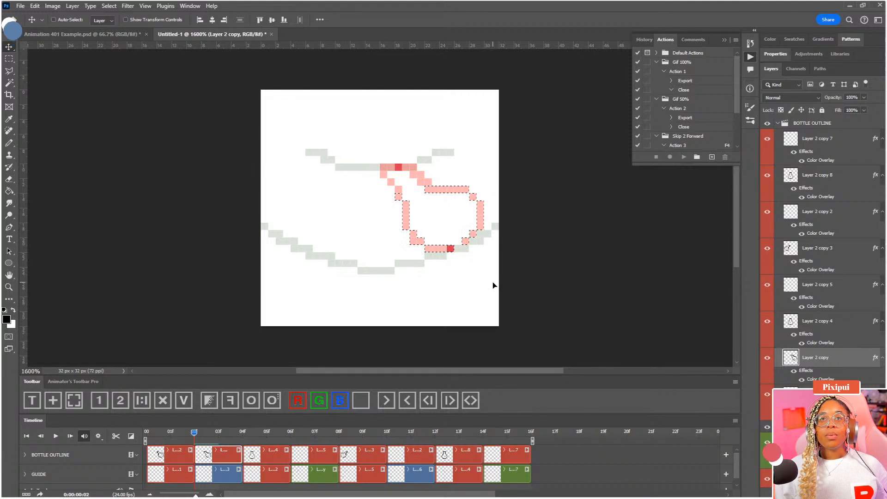
pyautogui.hotkey('ctrl', 'd')
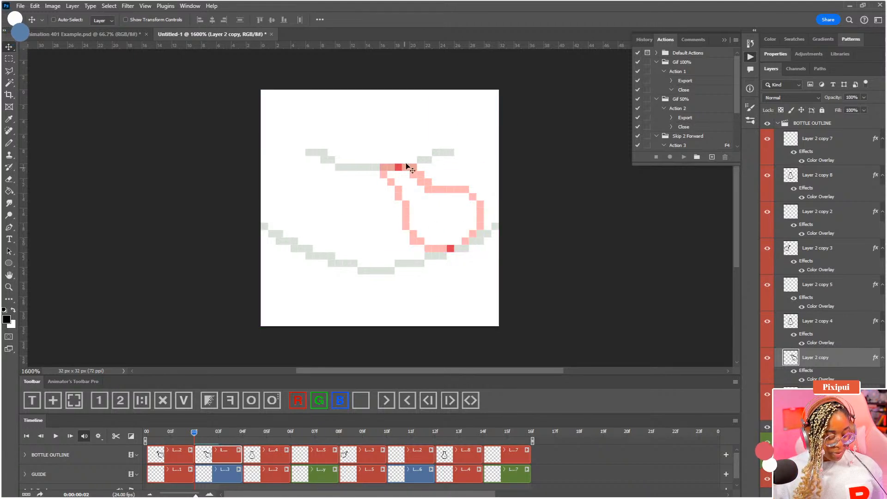
# At frame 2, erase the leftmost pixel of the bottle's mouth and redraw the body's upper edge one pixel row higher
pyautogui.press('b')
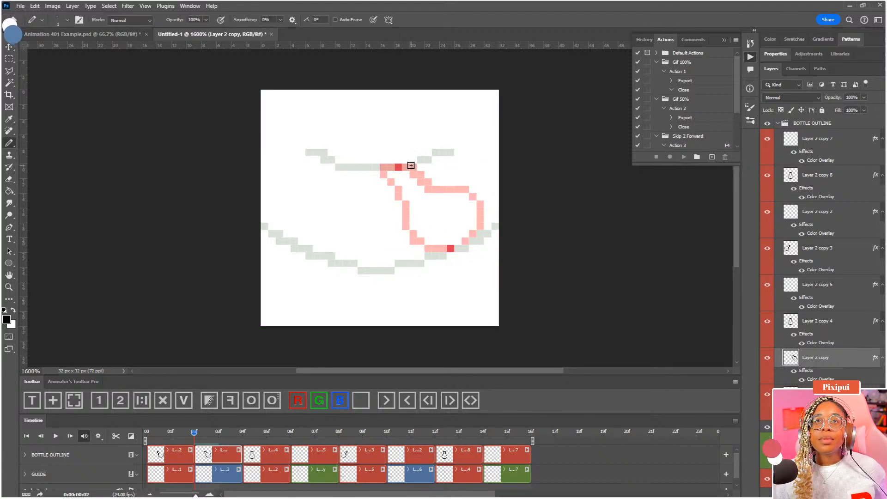
pyautogui.press('e')
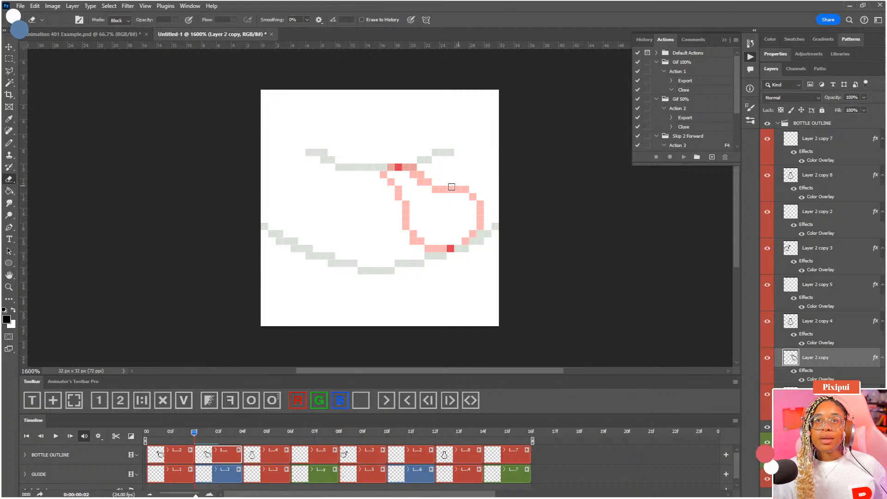
pyautogui.press('b')
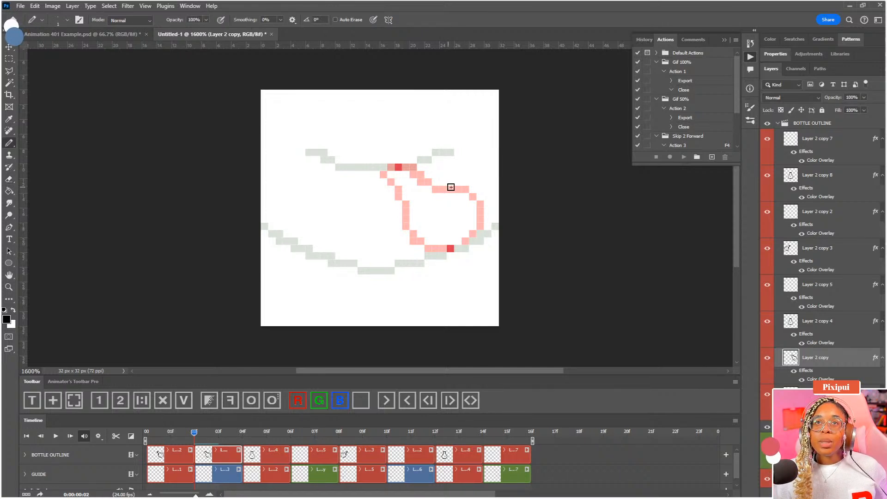
pyautogui.moveTo(452, 186); pyautogui.dragTo(453, 191)
pyautogui.press('e')
pyautogui.press('b')
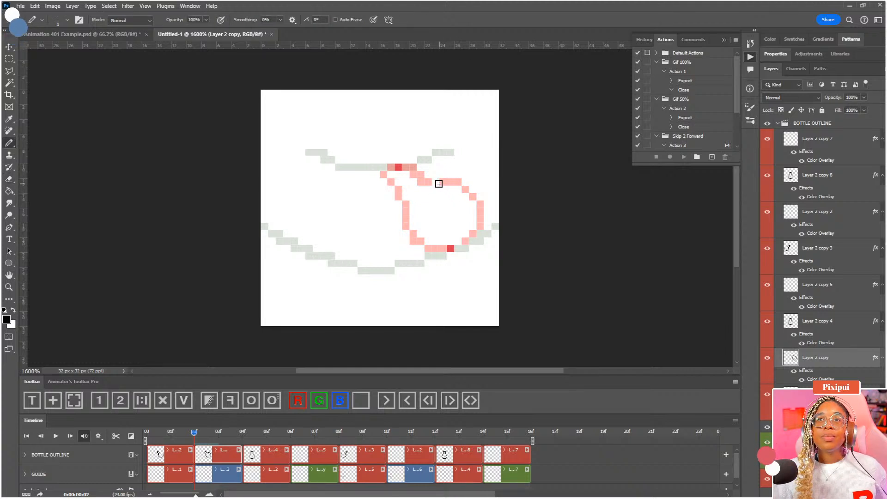
# Play back the animation to check the reshaped bottle, and return to frame 3
pyautogui.press('space')
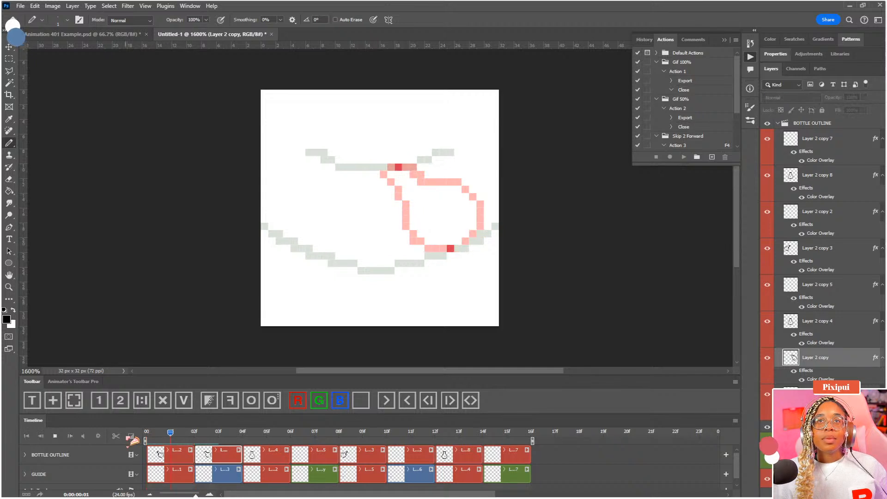
pyautogui.press('space')
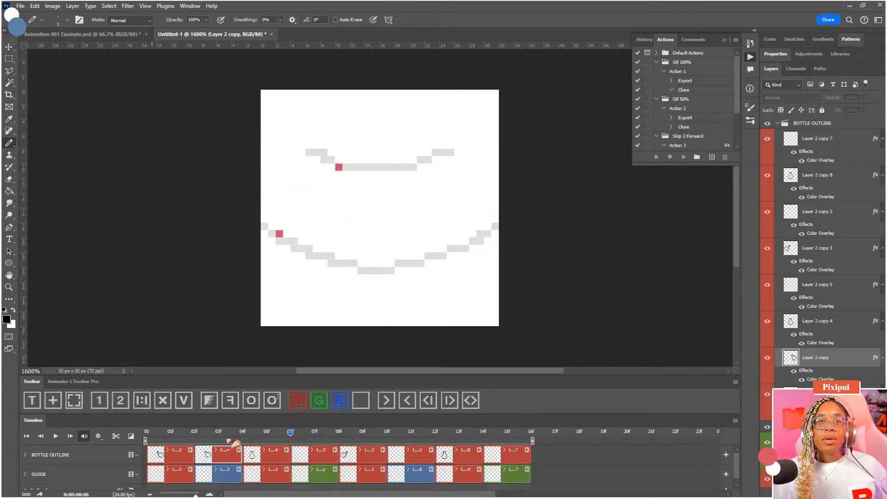
pyautogui.click(221, 441)
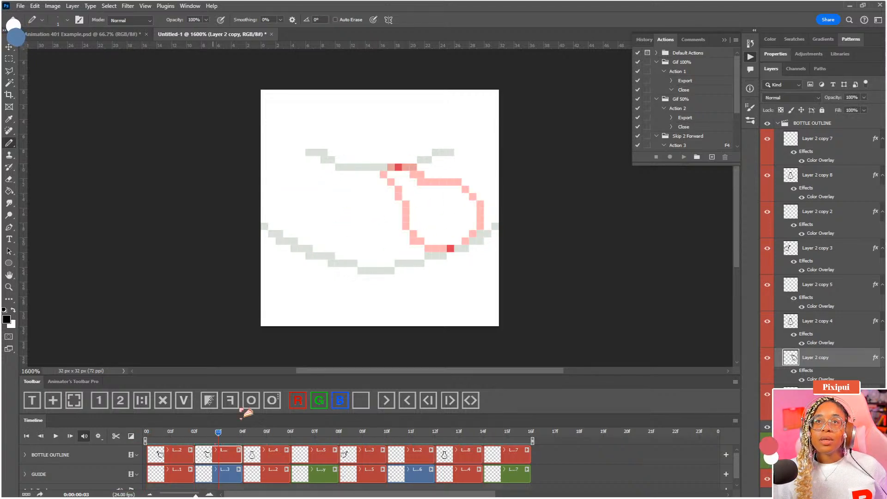
pyautogui.press('v')
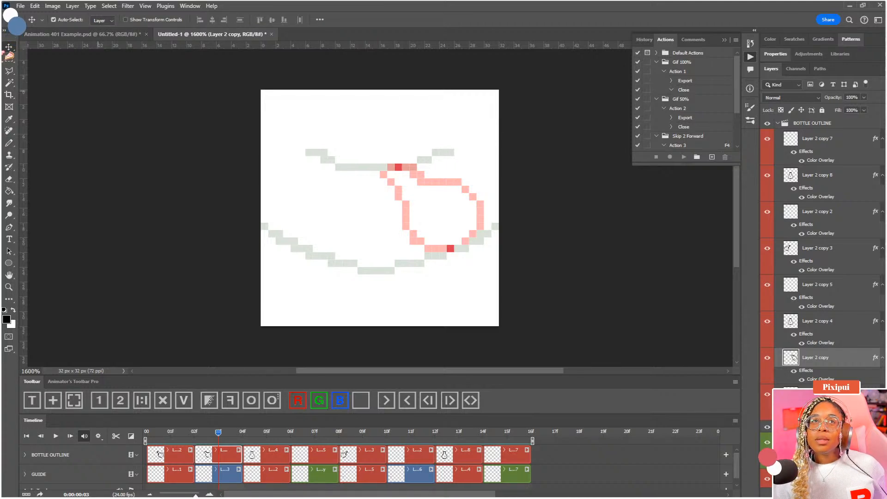
pyautogui.click(35, 6)
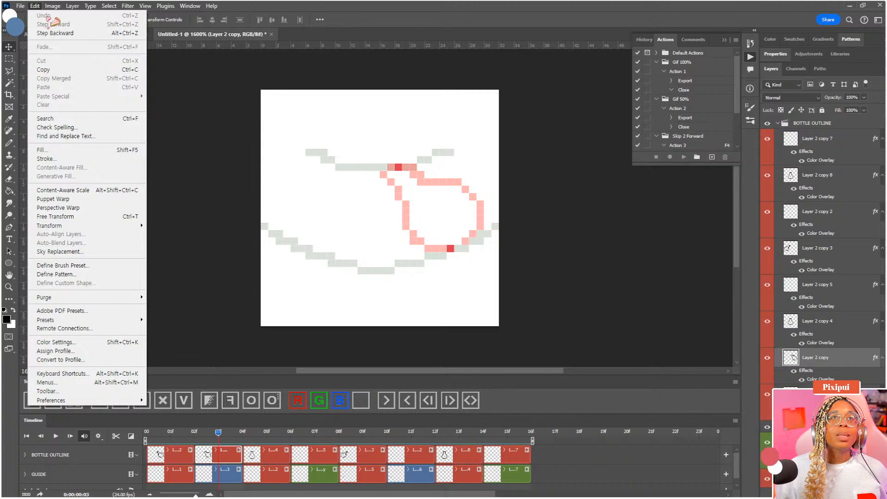
pyautogui.click(325, 139)
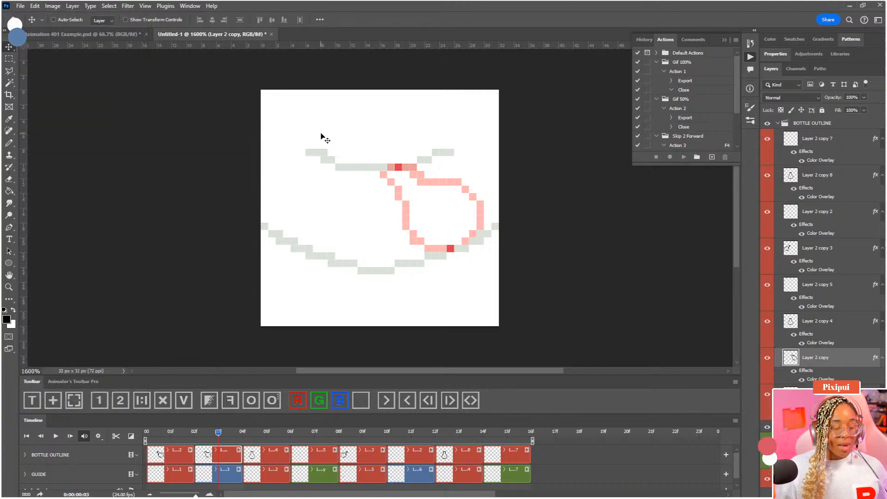
# Erase the raised upper edge of the bottle's body and redraw it one pixel row lower, joining it to the neck
pyautogui.press('e')
pyautogui.moveTo(438, 184); pyautogui.dragTo(456, 180)
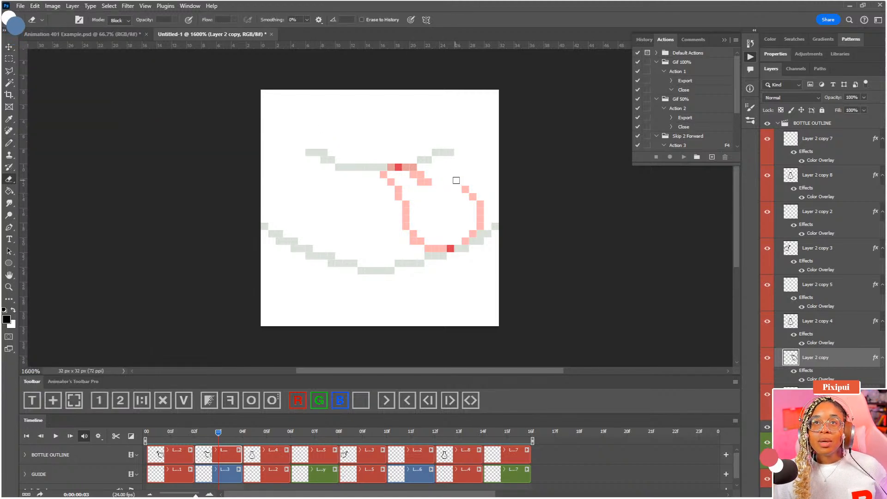
pyautogui.press('b')
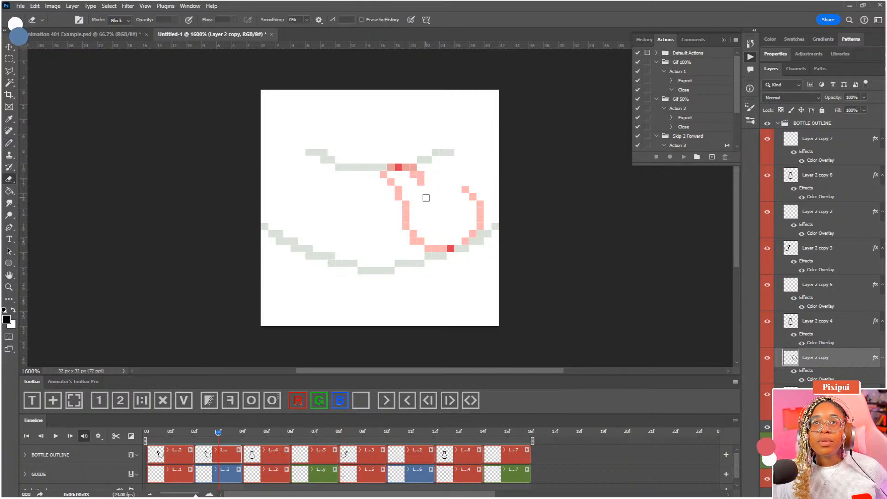
pyautogui.click(428, 189)
pyautogui.moveTo(439, 189); pyautogui.dragTo(463, 189)
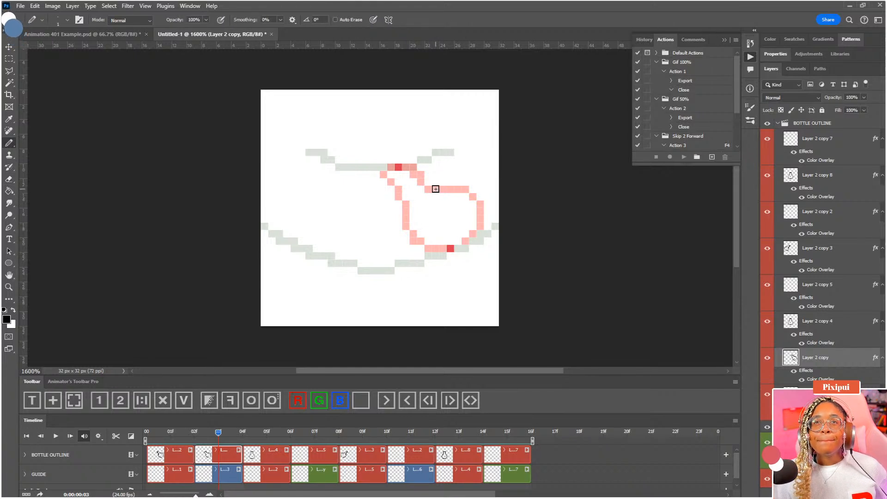
# Play back the animation and step between the frames around frame 2 to compare the bottle poses
pyautogui.press('space')
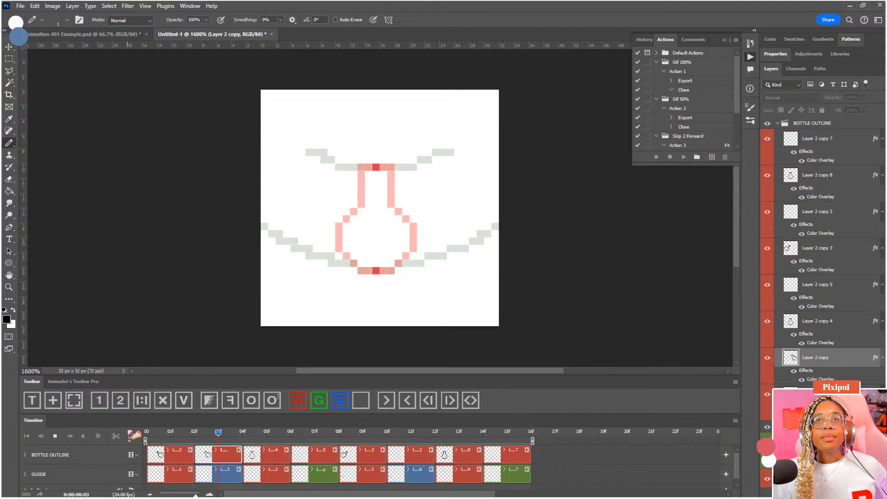
pyautogui.press('space')
pyautogui.click(198, 431)
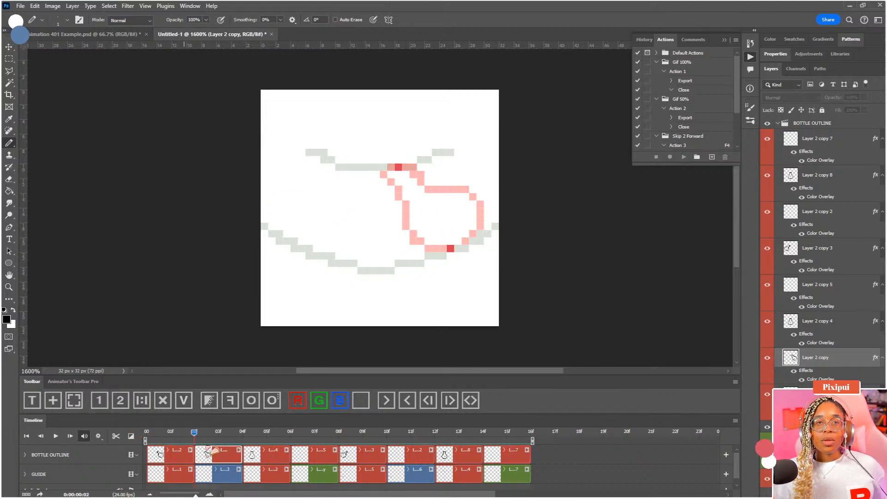
pyautogui.press('Left')
pyautogui.press('Right')
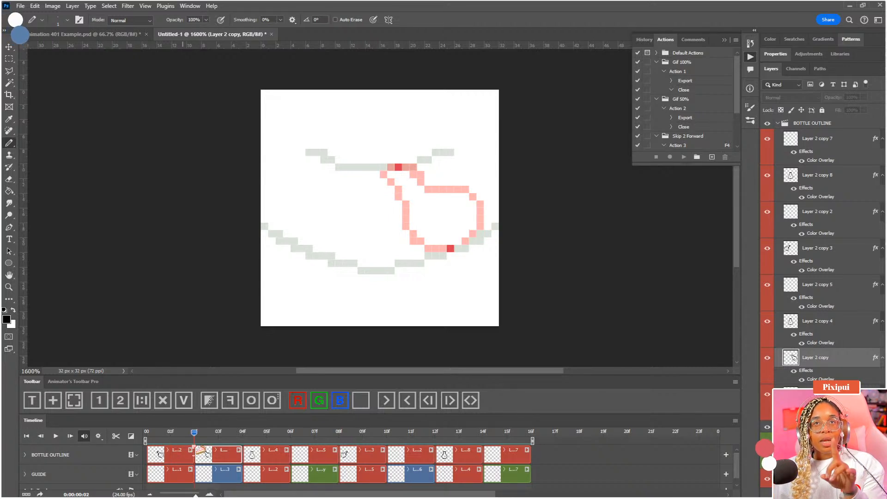
# Colour the bottle clip at frame 2 blue and replace the empty outline clip at frame 10 with a duplicate of it
pyautogui.moveTo(197, 448); pyautogui.dragTo(219, 444)
pyautogui.click(337, 401)
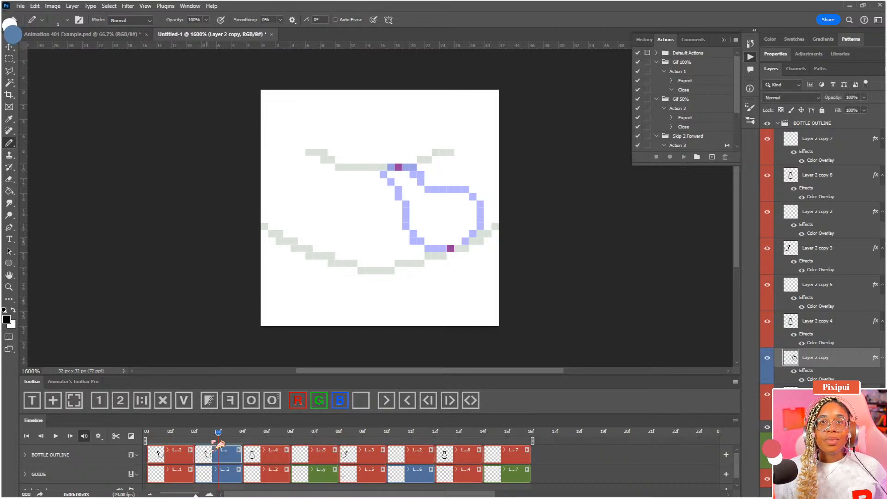
pyautogui.click(145, 404)
pyautogui.moveTo(277, 451); pyautogui.dragTo(426, 458)
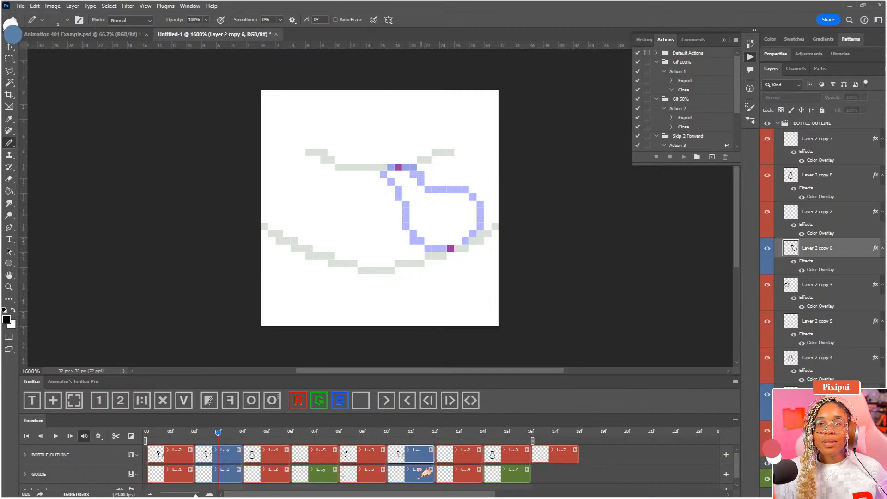
pyautogui.click(454, 457)
pyautogui.press('Delete')
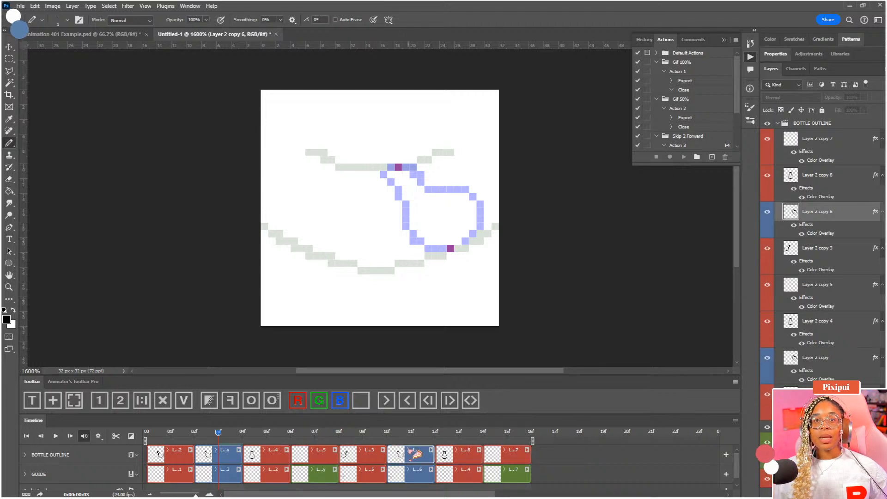
pyautogui.click(410, 433)
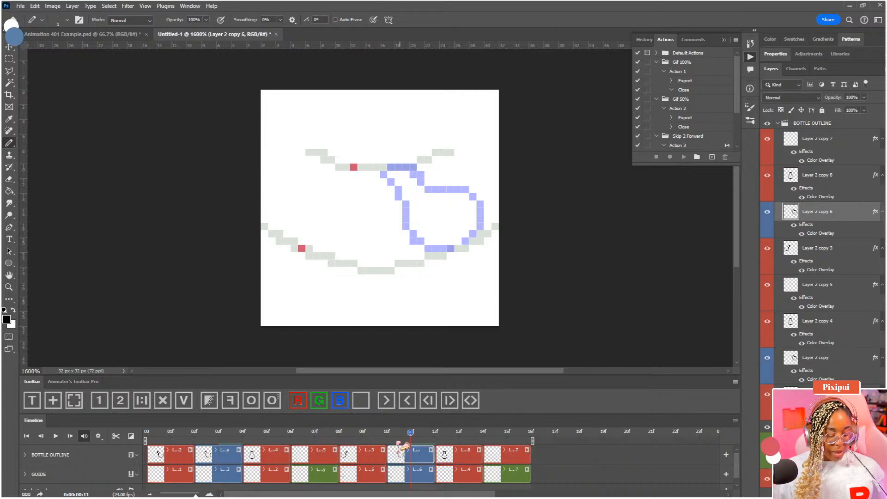
# Flip the duplicated bottle at frame 10 horizontally around its upper-left corner and shift it one pixel left
pyautogui.hotkey('ctrl', 't')
pyautogui.moveTo(432, 208); pyautogui.dragTo(381, 164)
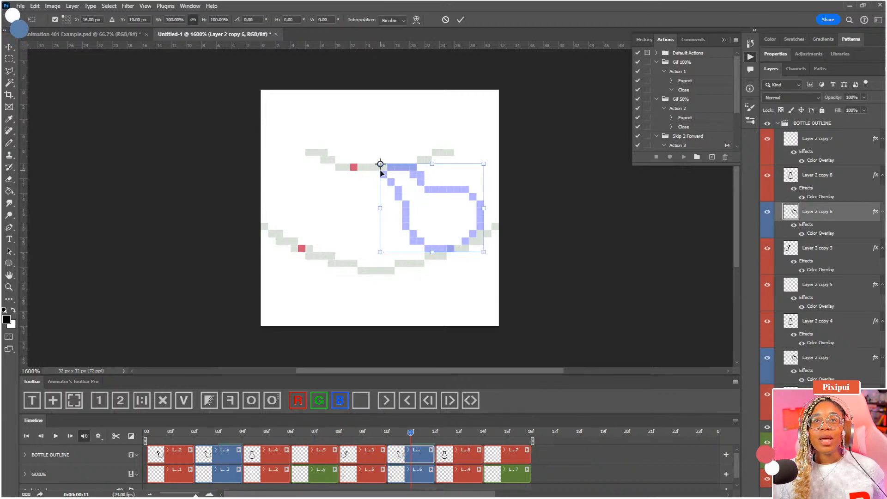
pyautogui.rightClick(380, 165)
pyautogui.click(435, 357)
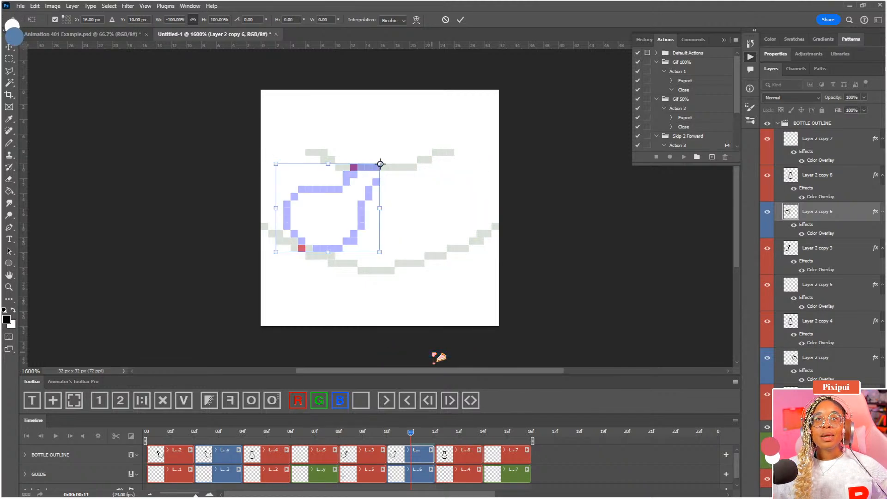
pyautogui.press('Return')
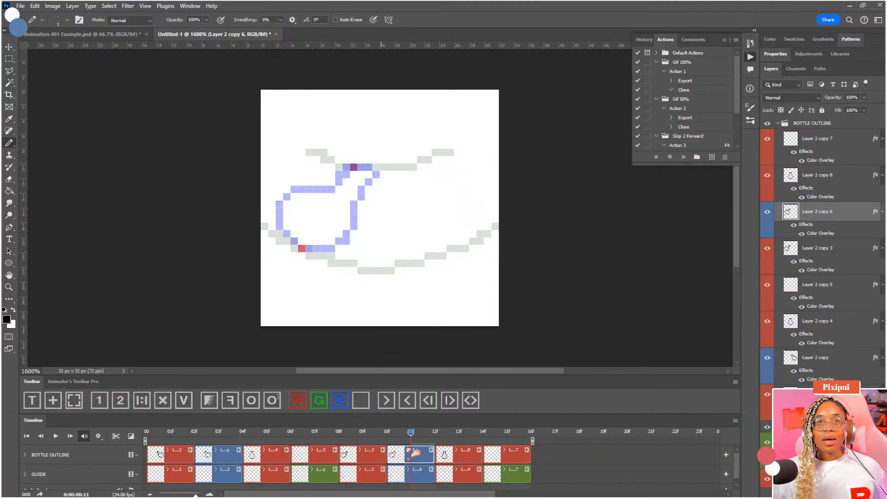
# Play and scrub through the animation to review the swing and the missing pose at frame 6
pyautogui.moveTo(406, 434); pyautogui.dragTo(292, 424)
pyautogui.press('space')
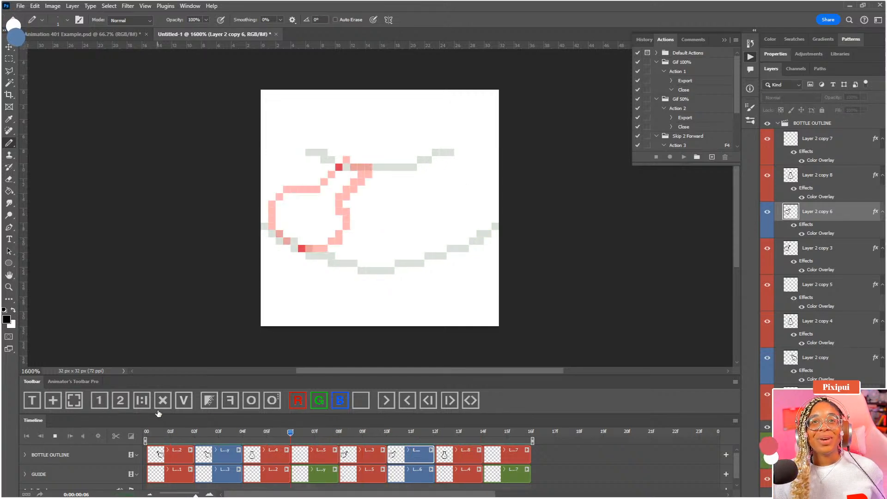
pyautogui.press('space')
pyautogui.moveTo(184, 435); pyautogui.dragTo(320, 449)
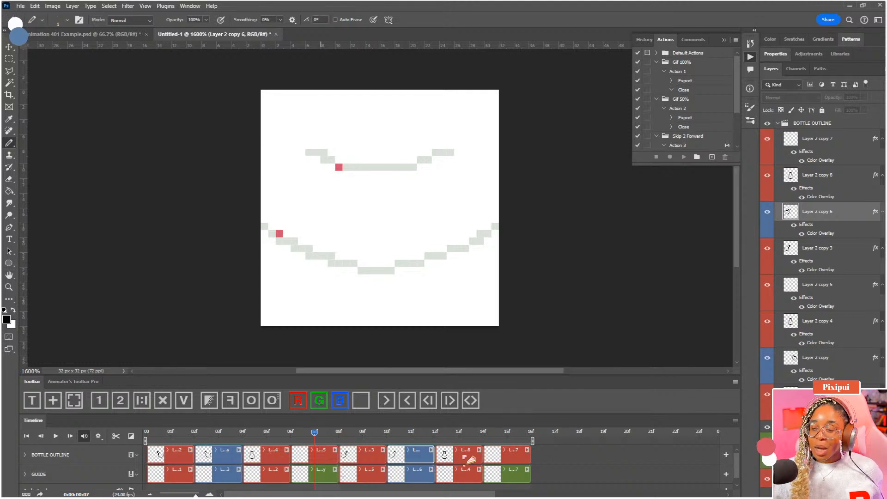
pyautogui.click(187, 435)
pyautogui.moveTo(185, 437); pyautogui.dragTo(309, 448)
pyautogui.click(318, 451)
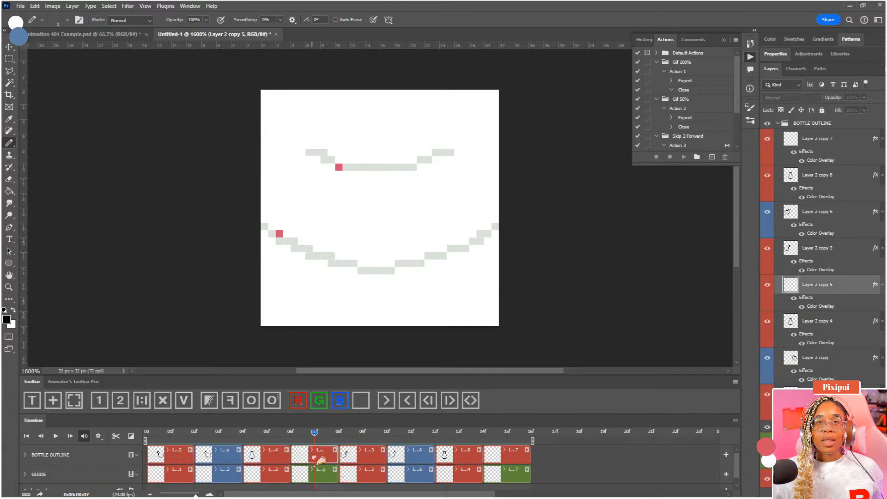
pyautogui.click(273, 434)
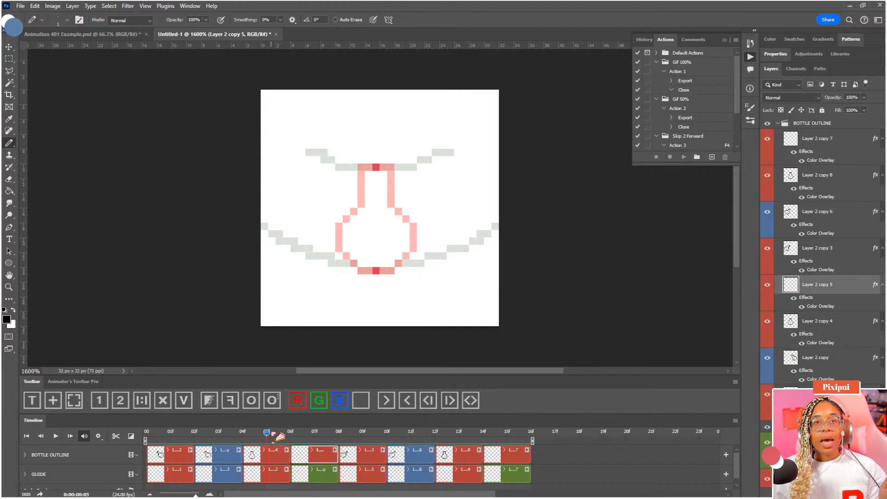
pyautogui.moveTo(278, 437); pyautogui.dragTo(362, 455)
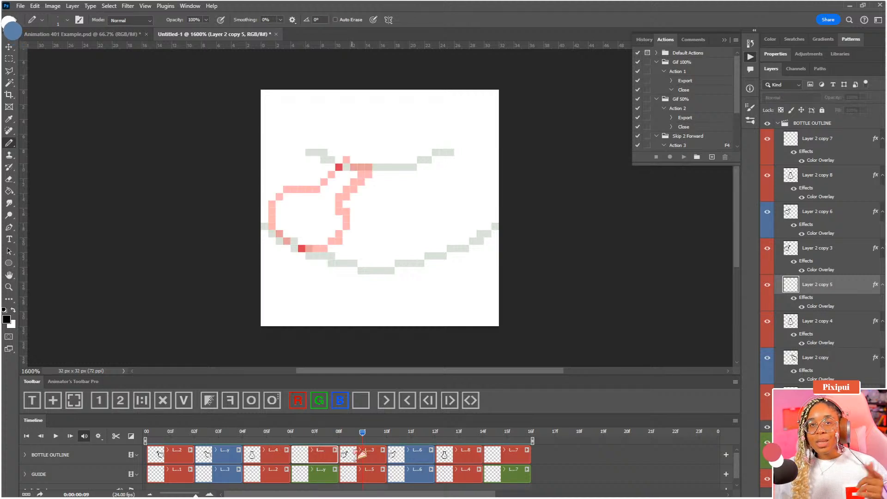
# Replace the empty outline clip at frame 6 with a duplicate of the frame 8 bottle clip, and colour it green
pyautogui.click(365, 455)
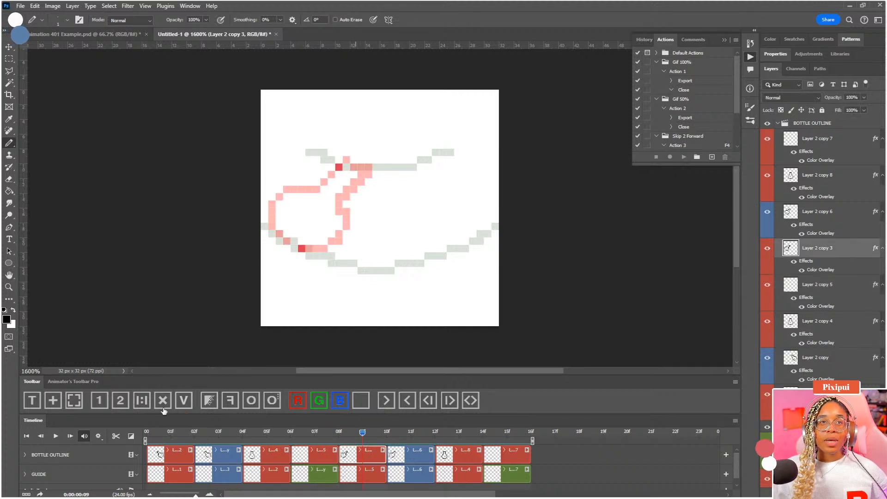
pyautogui.click(305, 456)
pyautogui.press('Delete')
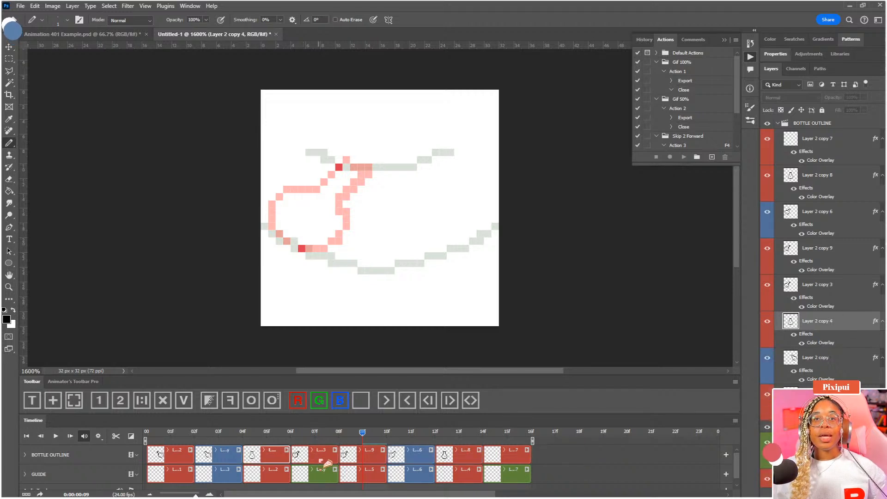
pyautogui.click(322, 401)
pyautogui.moveTo(345, 434); pyautogui.dragTo(314, 438)
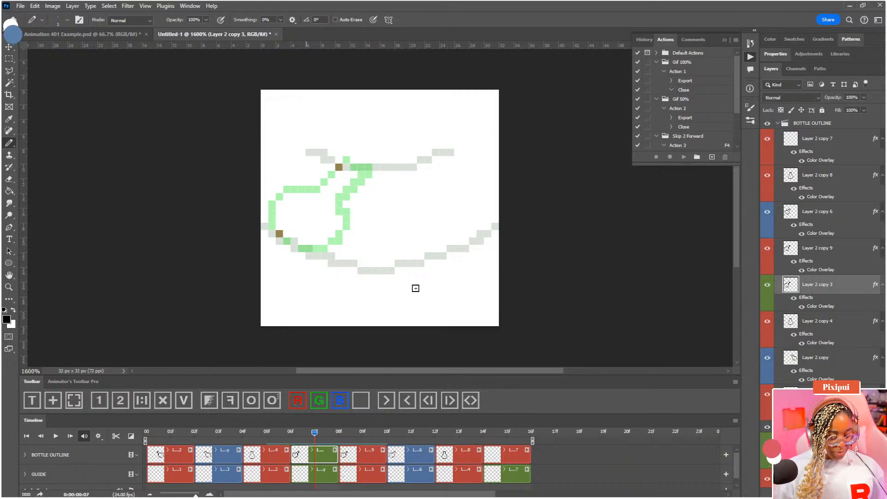
# Shift the green bottle outline at frame 6 one pixel left
pyautogui.press('v')
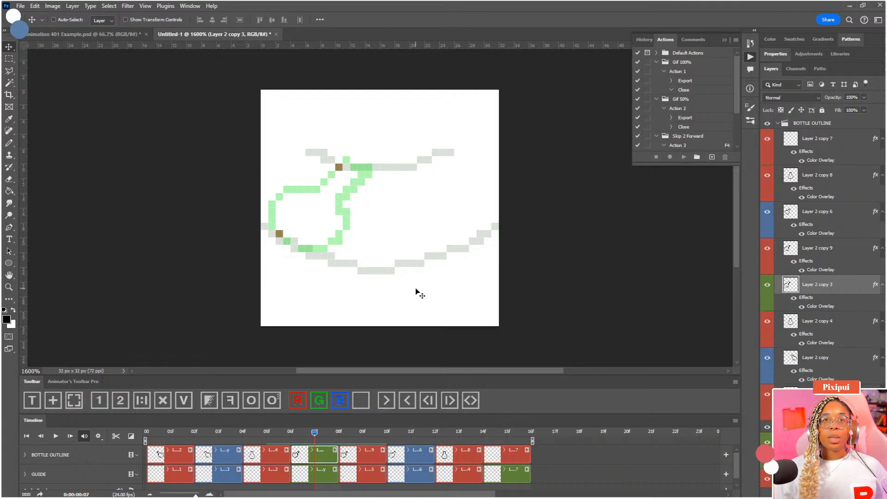
pyautogui.press('Left')
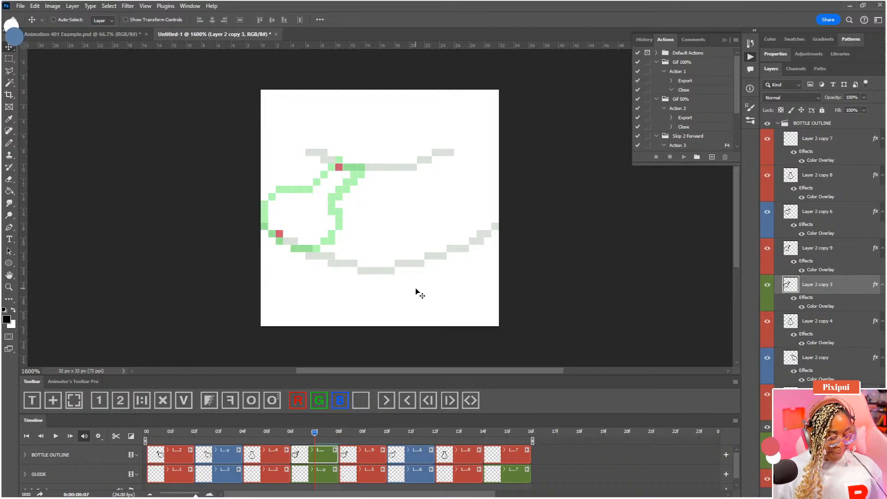
pyautogui.press('e')
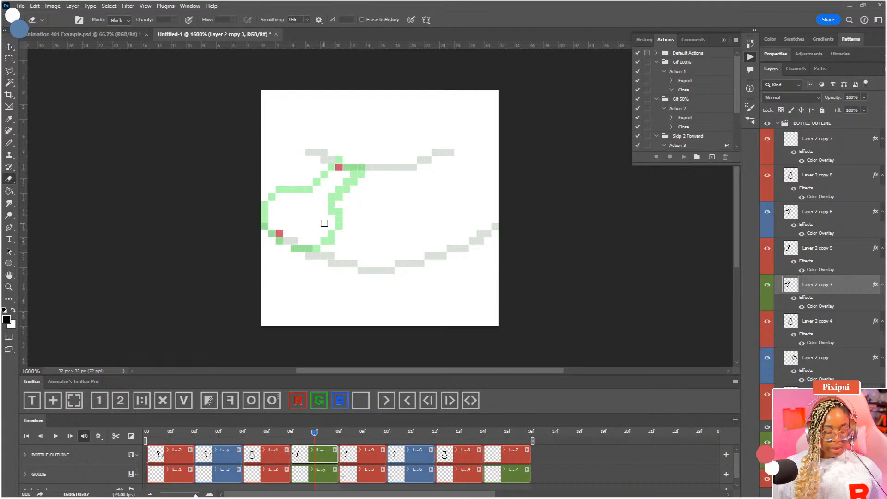
# Lasso the round body of the green bottle, move it one pixel up, and deselect it
pyautogui.press('l')
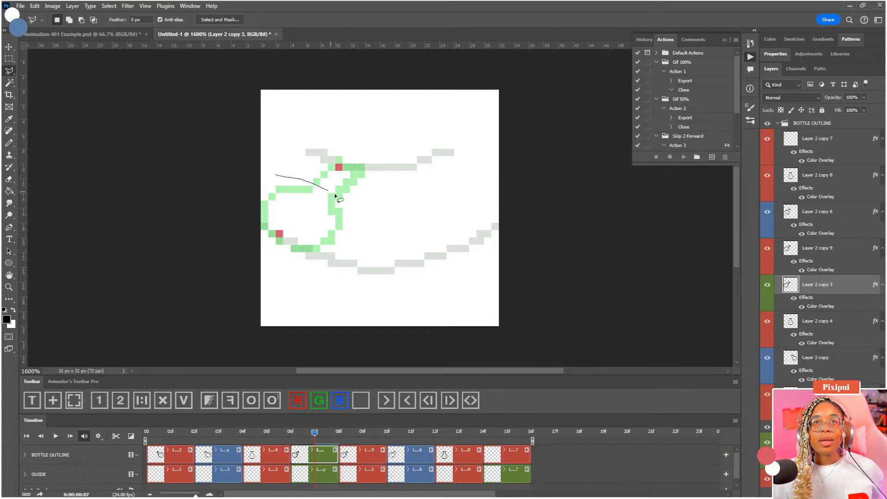
pyautogui.moveTo(335, 196)
pyautogui.mouseDown()
pyautogui.moveTo(313, 281)
pyautogui.moveTo(218, 186)
pyautogui.moveTo(255, 151)
pyautogui.moveTo(286, 172)
pyautogui.mouseUp()
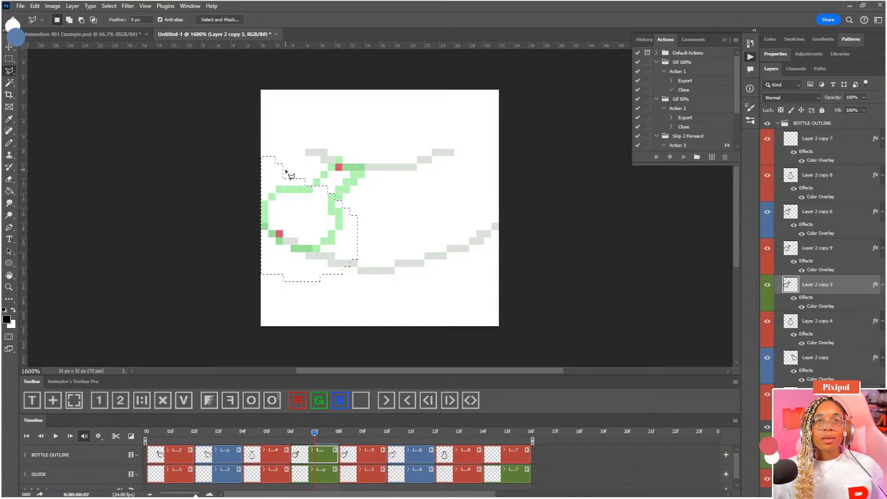
pyautogui.press('v')
pyautogui.press('Up')
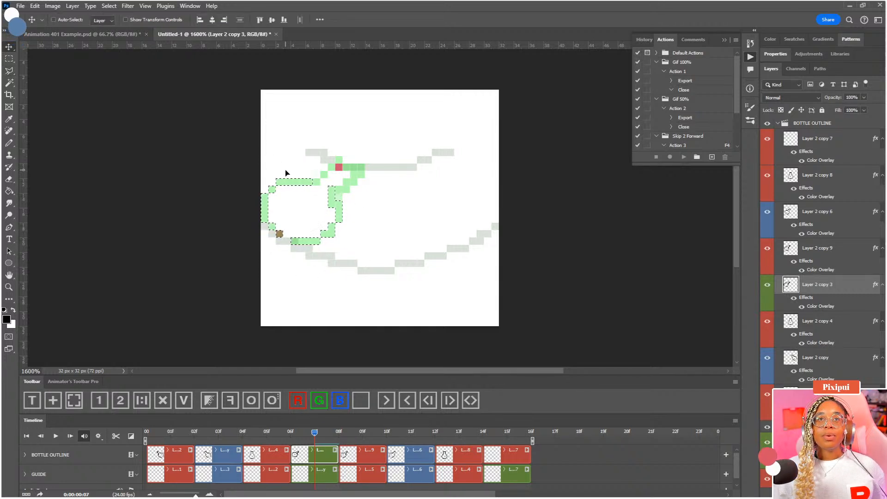
pyautogui.press('Left')
pyautogui.press('Right')
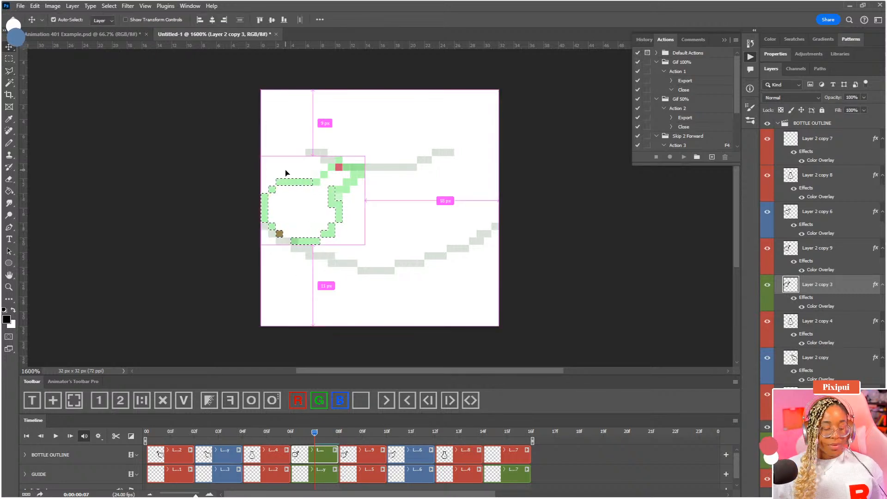
pyautogui.hotkey('ctrl', 'd')
pyautogui.press('b')
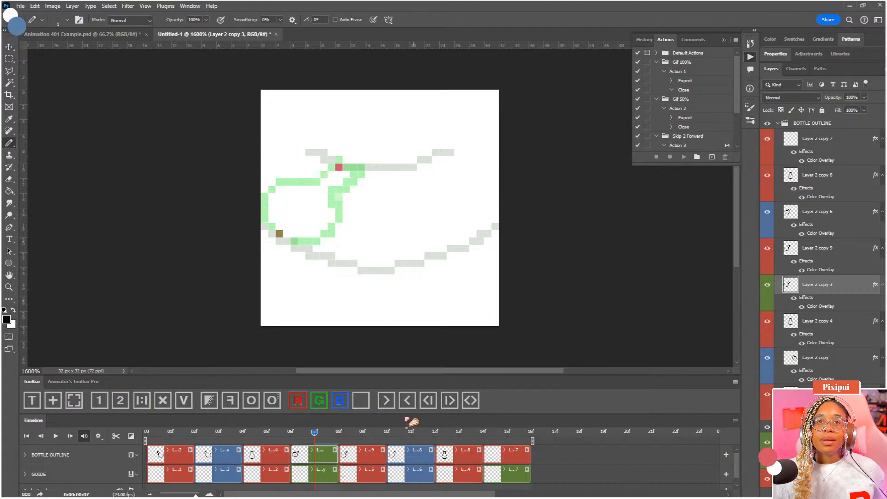
# Play and scrub through the animation to check how the raised green pose fits the swing
pyautogui.moveTo(313, 436); pyautogui.dragTo(355, 446)
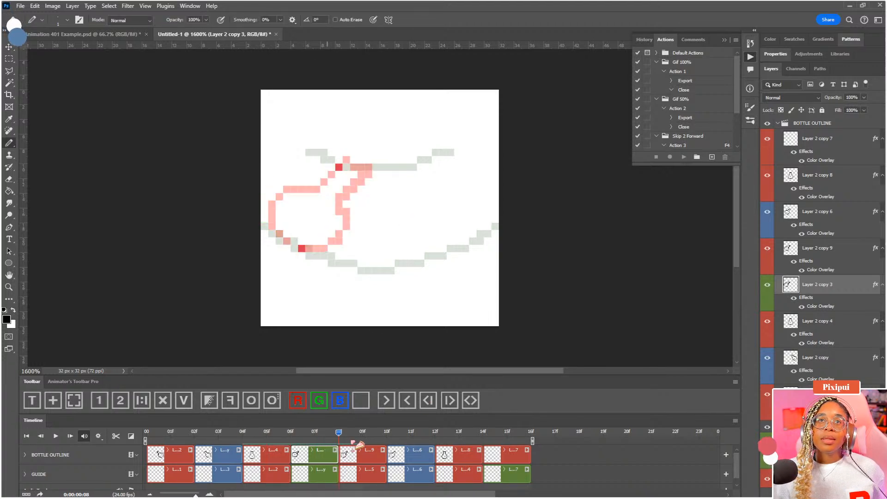
pyautogui.press('space')
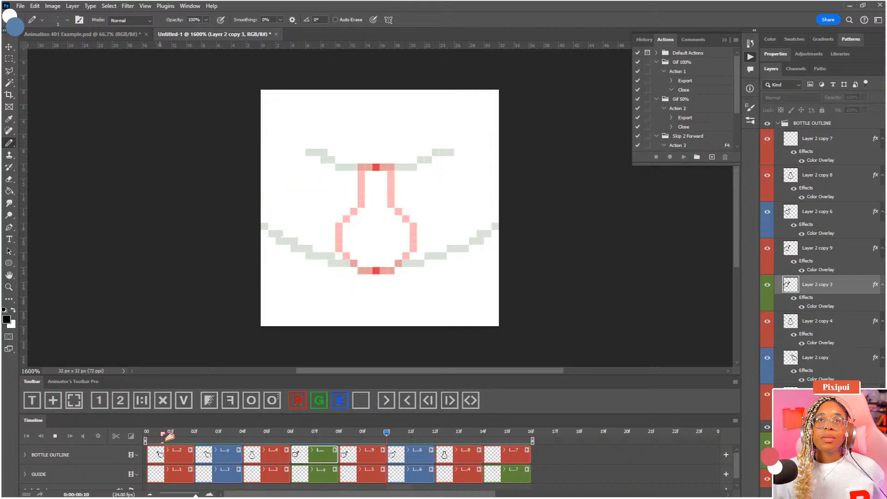
pyautogui.press('space')
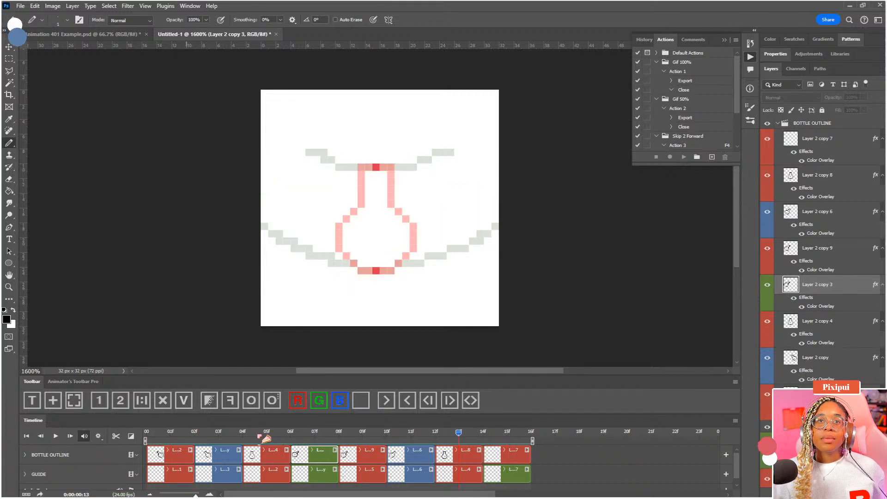
pyautogui.click(289, 436)
pyautogui.moveTo(299, 440)
pyautogui.mouseDown()
pyautogui.moveTo(249, 443)
pyautogui.moveTo(344, 452)
pyautogui.moveTo(250, 448)
pyautogui.mouseUp()
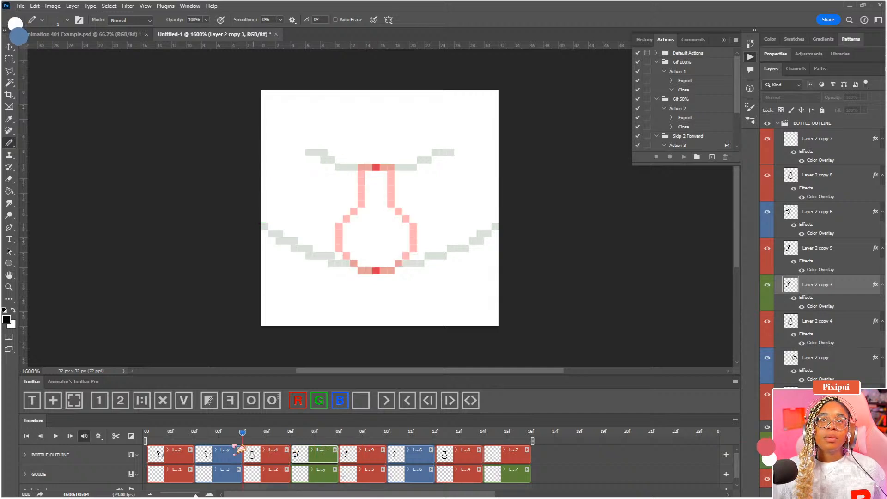
pyautogui.press('space')
pyautogui.press('space')
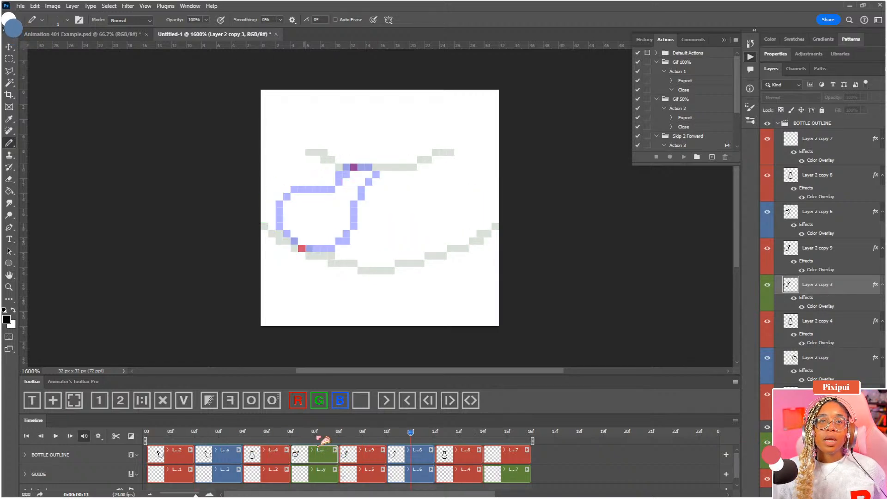
# Redraw the upper edge of the green bottle's body one pixel higher and clean up the stray pixels along its shoulder
pyautogui.click(316, 437)
pyautogui.press('e')
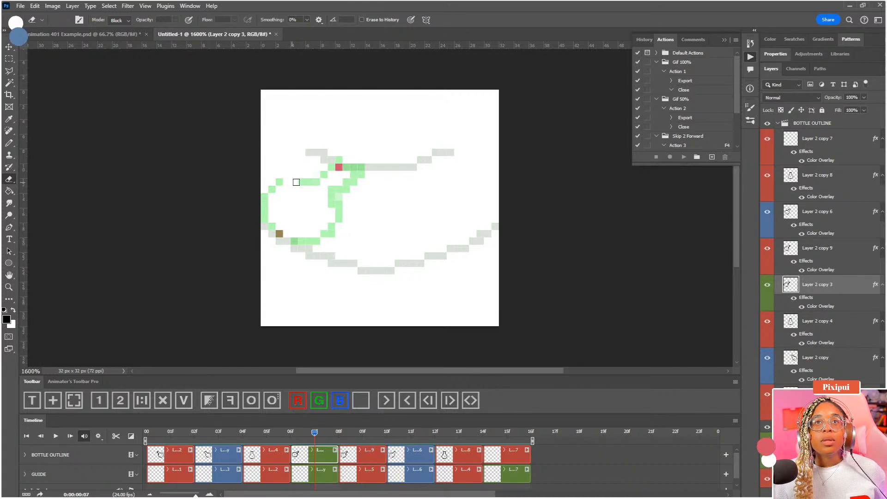
pyautogui.press('b')
pyautogui.click(286, 178)
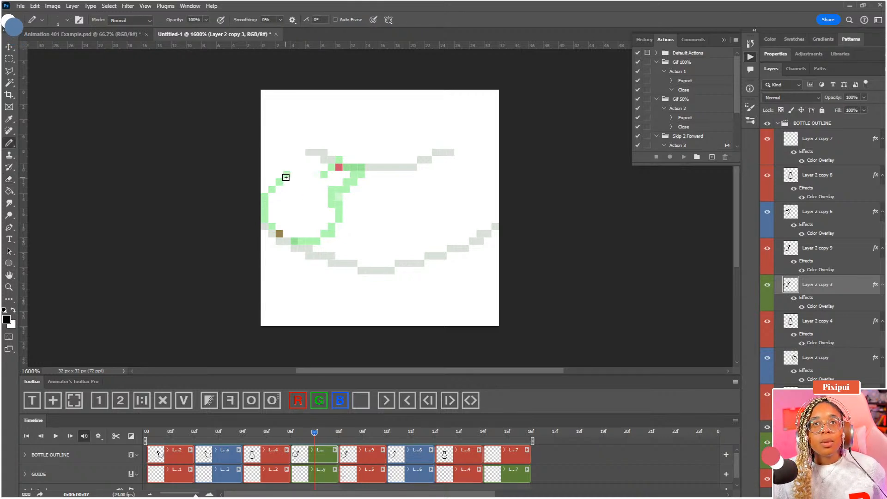
pyautogui.moveTo(307, 175); pyautogui.dragTo(317, 178)
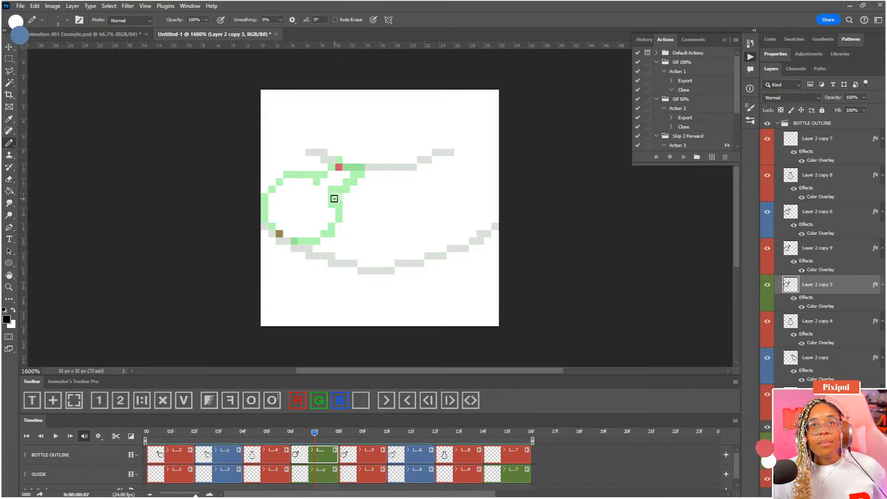
pyautogui.press('e')
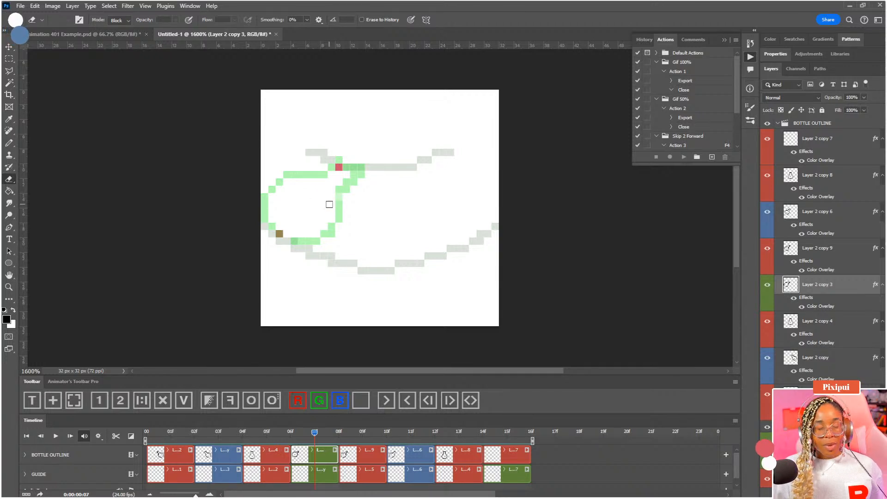
pyautogui.press('b')
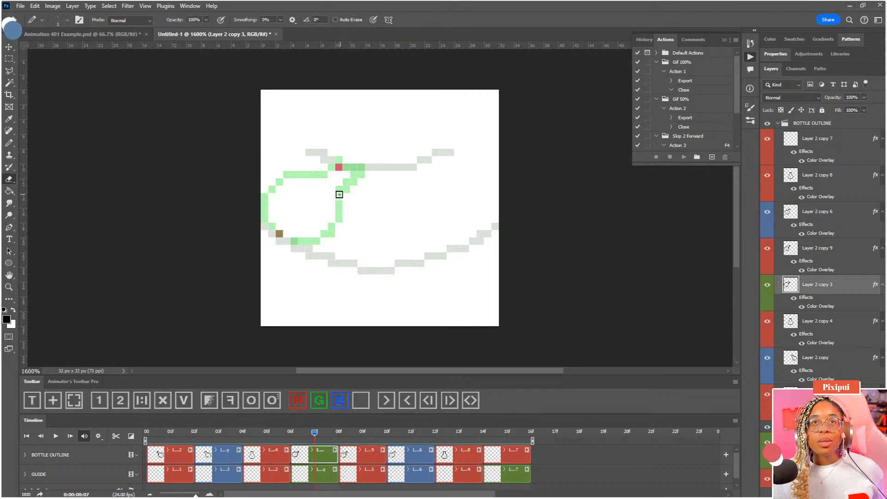
# Redraw the green bottle's mouth as a flat row along the upper guide arc and adjust its neck pixels
pyautogui.press('space')
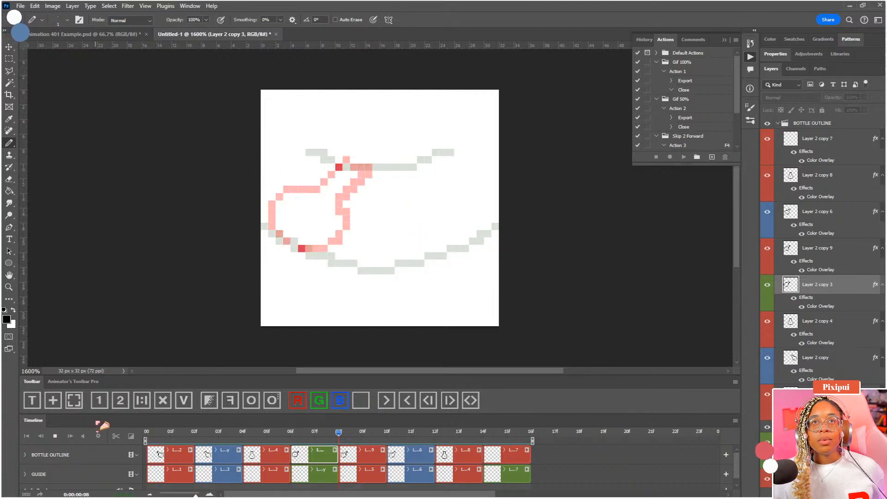
pyautogui.press('space')
pyautogui.click(304, 434)
pyautogui.moveTo(309, 437)
pyautogui.mouseDown()
pyautogui.moveTo(407, 445)
pyautogui.moveTo(462, 436)
pyautogui.moveTo(214, 440)
pyautogui.moveTo(367, 438)
pyautogui.moveTo(267, 439)
pyautogui.moveTo(310, 439)
pyautogui.mouseUp()
pyautogui.press('e')
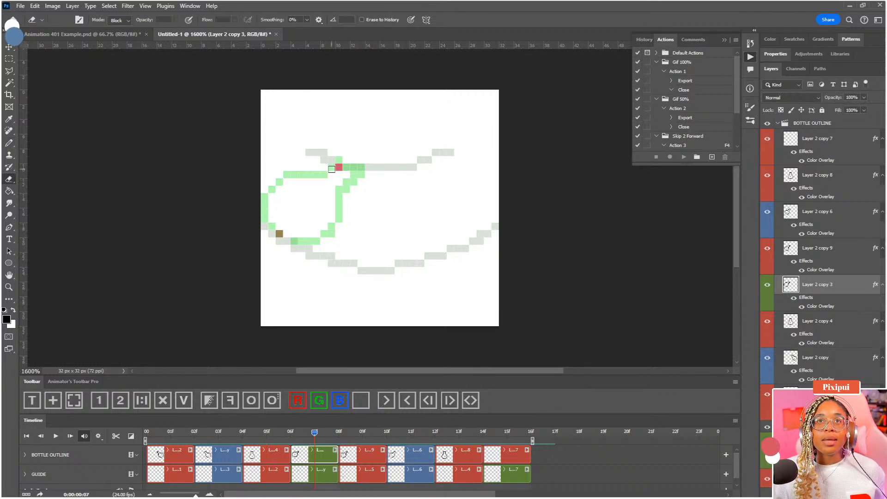
pyautogui.moveTo(337, 164)
pyautogui.mouseDown()
pyautogui.moveTo(362, 185)
pyautogui.moveTo(350, 194)
pyautogui.moveTo(357, 181)
pyautogui.moveTo(341, 193)
pyautogui.moveTo(366, 173)
pyautogui.moveTo(346, 168)
pyautogui.mouseUp()
pyautogui.press('b')
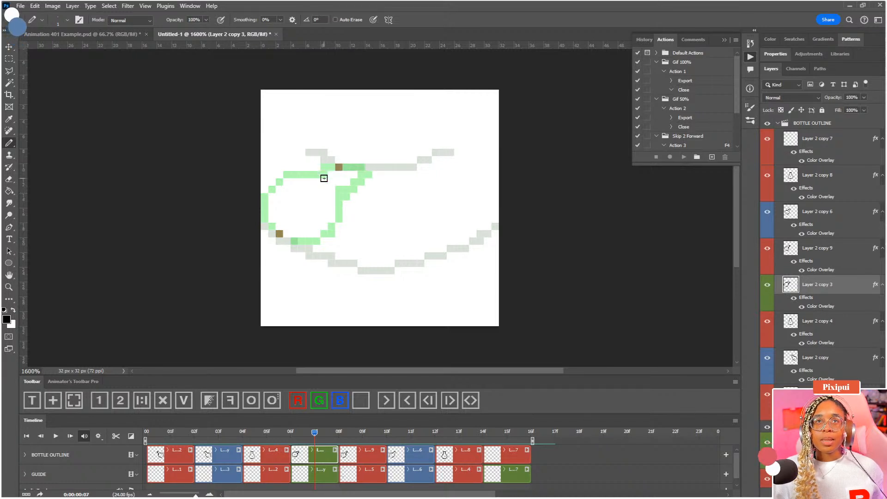
pyautogui.press('e')
# Play the swing from frame 2 to review the reshaped green pose
pyautogui.moveTo(319, 434); pyautogui.dragTo(204, 433)
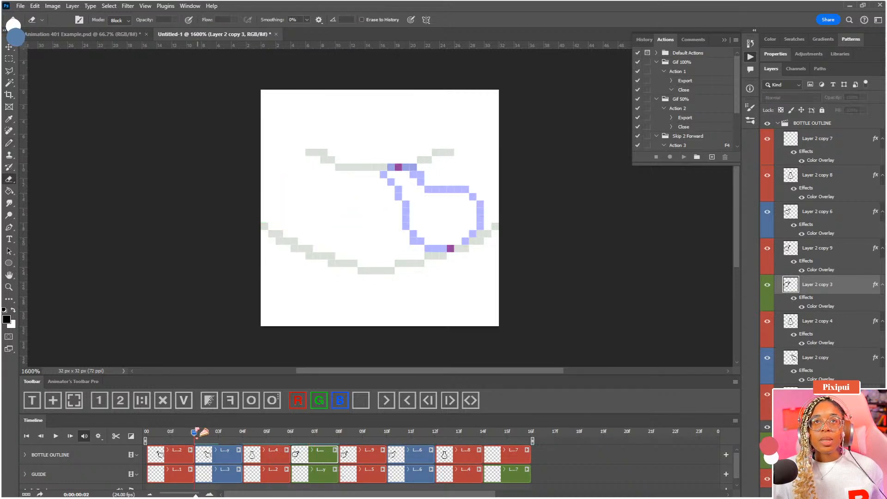
pyautogui.press('space')
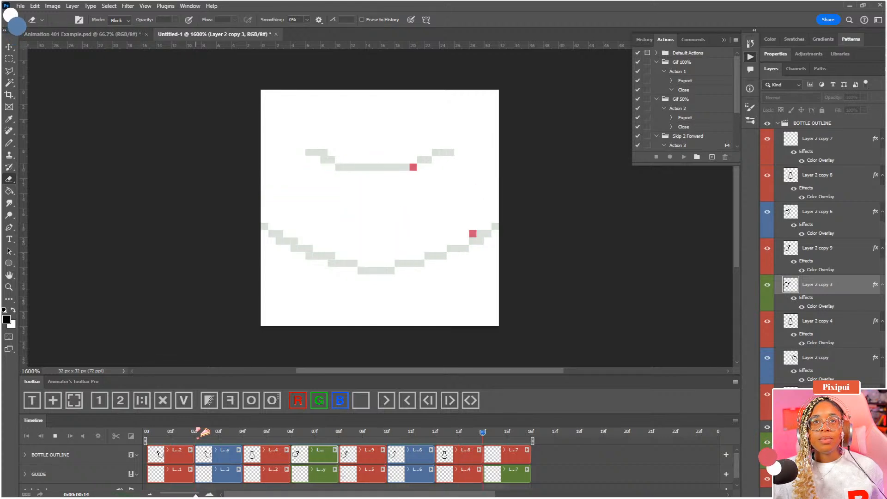
pyautogui.press('space')
pyautogui.moveTo(318, 436)
pyautogui.mouseDown()
pyautogui.moveTo(282, 433)
pyautogui.moveTo(354, 441)
pyautogui.moveTo(324, 442)
pyautogui.mouseUp()
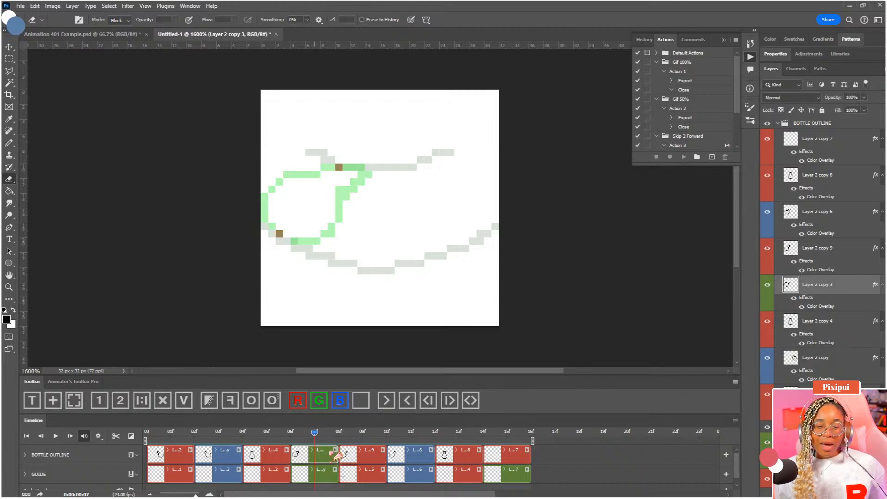
# Shorten the green bottle clip and the green guide clip at frame 6 to one frame, and replay the swing
pyautogui.moveTo(336, 455); pyautogui.dragTo(315, 474)
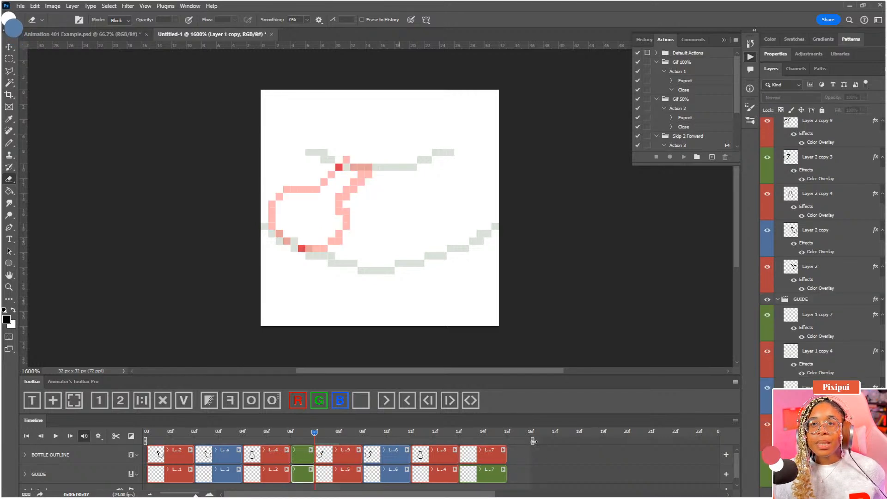
pyautogui.press('space')
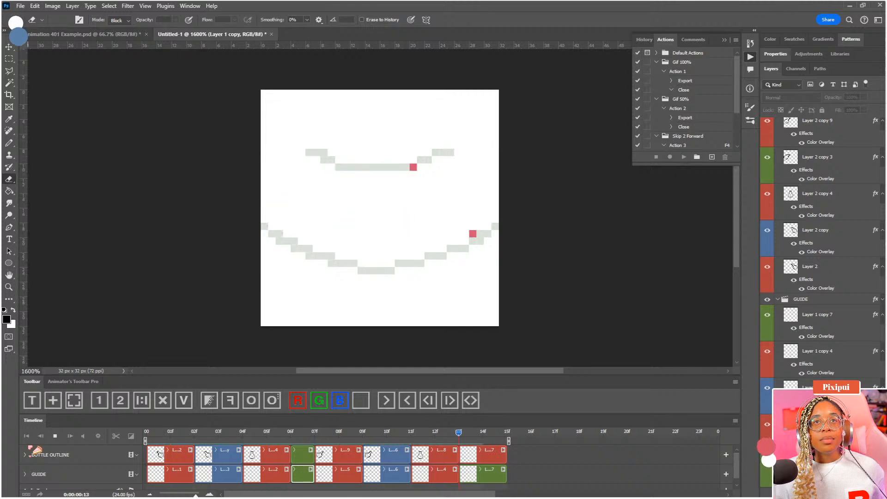
pyautogui.click(301, 443)
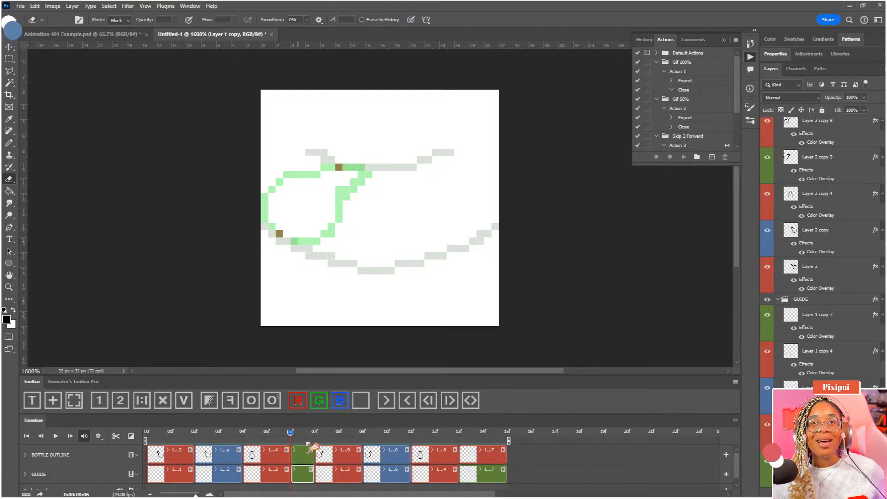
# Replace the empty final bottle clip at frame 13 with a duplicate of the green bottle and shorten the final guide clip to one frame
pyautogui.click(305, 450)
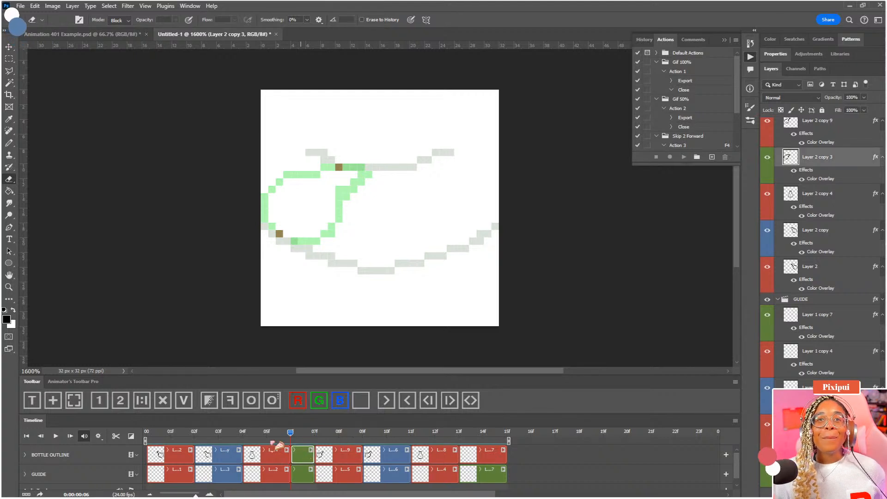
pyautogui.click(143, 403)
pyautogui.moveTo(332, 456); pyautogui.dragTo(481, 474)
pyautogui.click(502, 459)
pyautogui.press('Delete')
pyautogui.click(491, 476)
pyautogui.moveTo(447, 434); pyautogui.dragTo(464, 435)
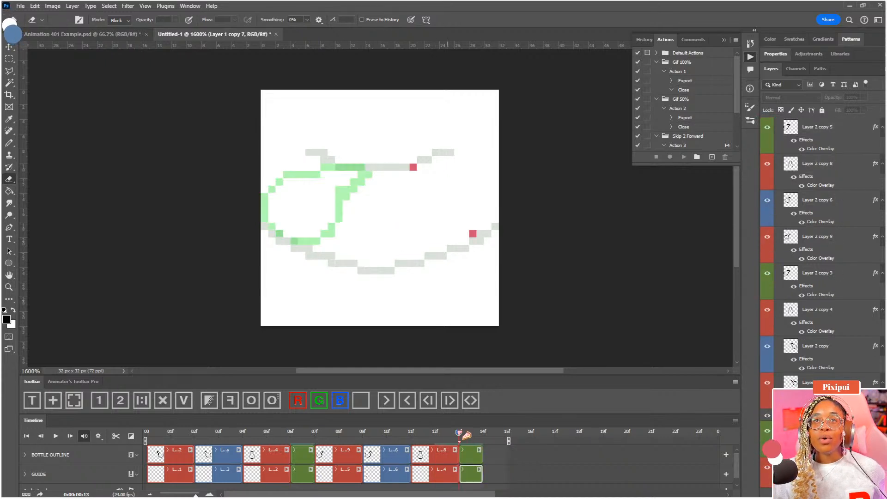
# Flip the duplicated green bottle at frame 13 horizontally around its upper-right corner and shift it two pixels right
pyautogui.click(461, 451)
pyautogui.hotkey('ctrl', 't')
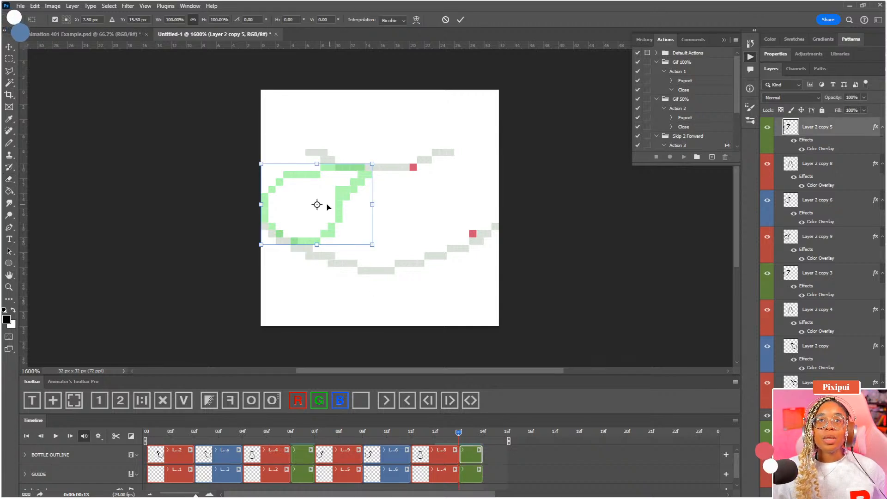
pyautogui.moveTo(318, 203); pyautogui.dragTo(372, 164)
pyautogui.rightClick(372, 166)
pyautogui.click(420, 349)
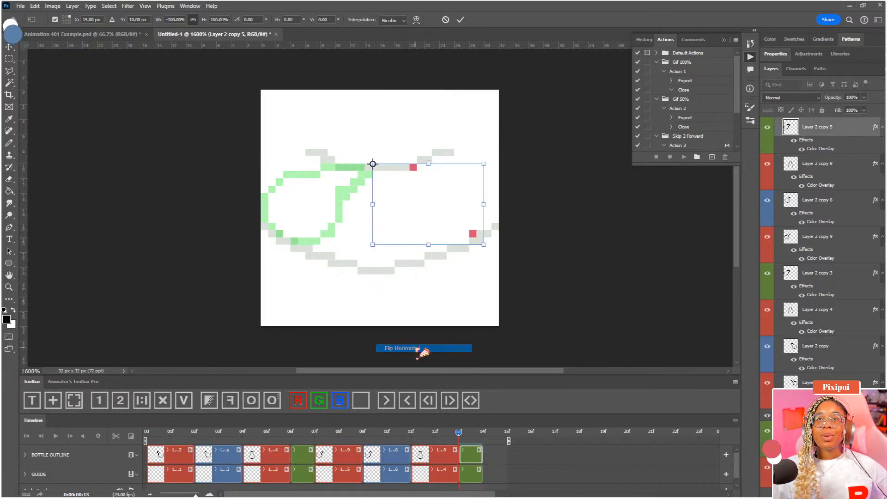
pyautogui.press('Return')
pyautogui.press('e')
pyautogui.press('v')
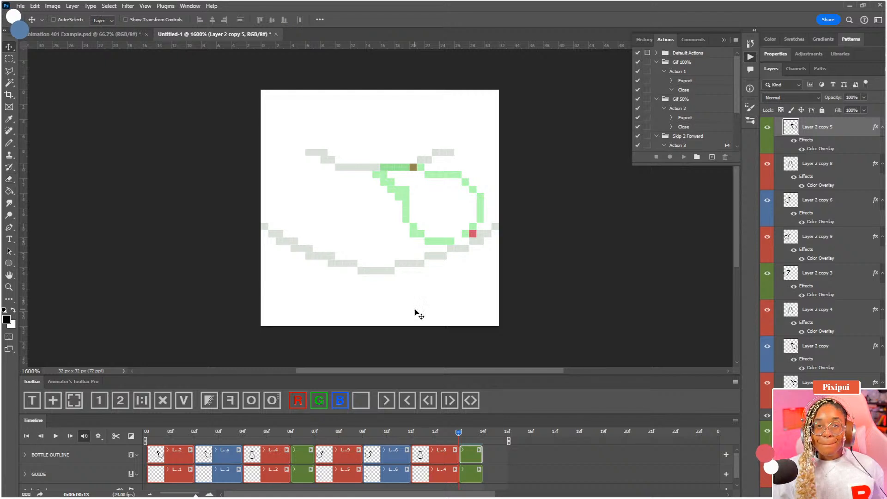
pyautogui.press('Right')
pyautogui.press('Right')
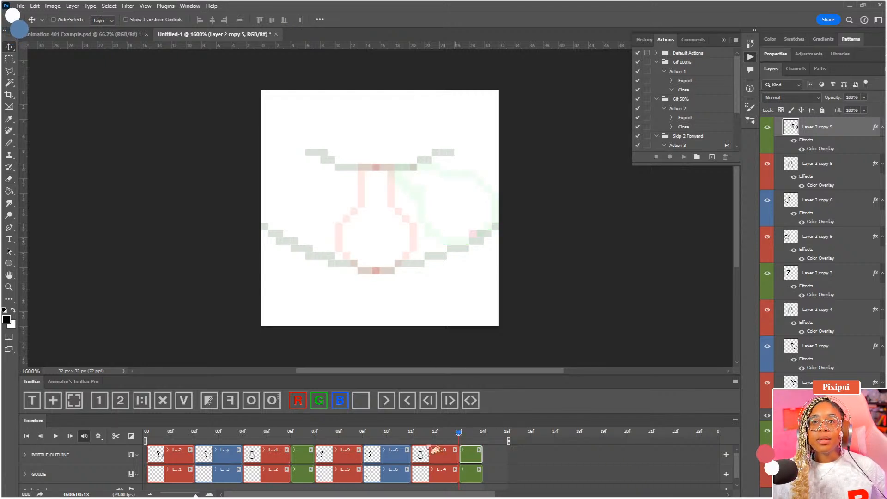
# Duplicate the first red bottle clip, place the copy at frame 14, and shorten it to one frame
pyautogui.click(174, 457)
pyautogui.click(142, 401)
pyautogui.moveTo(215, 457); pyautogui.dragTo(529, 460)
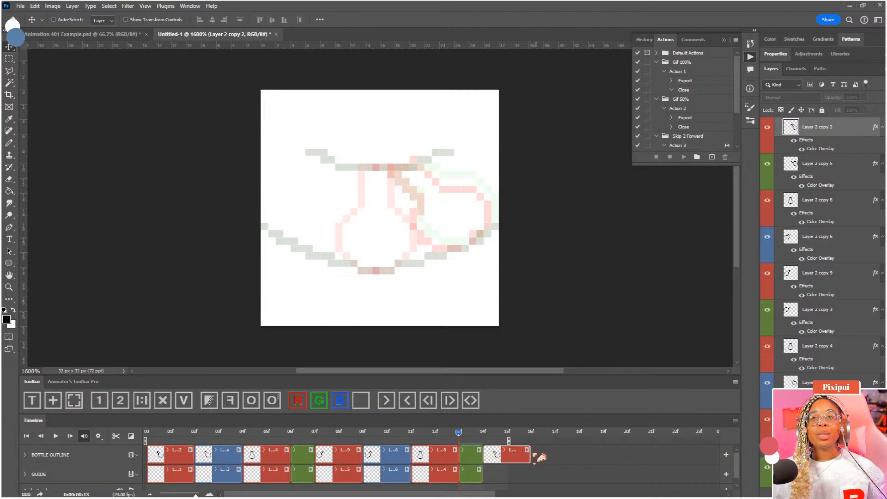
pyautogui.moveTo(521, 455); pyautogui.dragTo(507, 457)
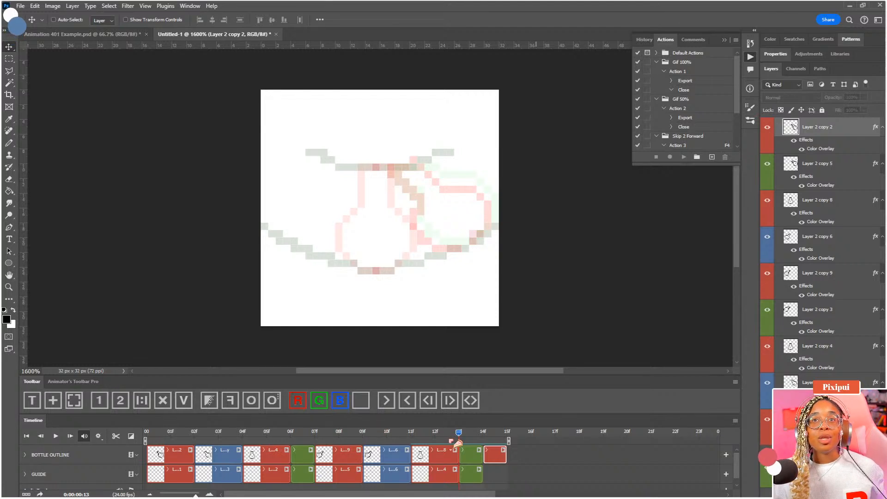
# Set the onion skin count to one frame before the current frame while working on the green bottle clip at frame 13
pyautogui.click(473, 455)
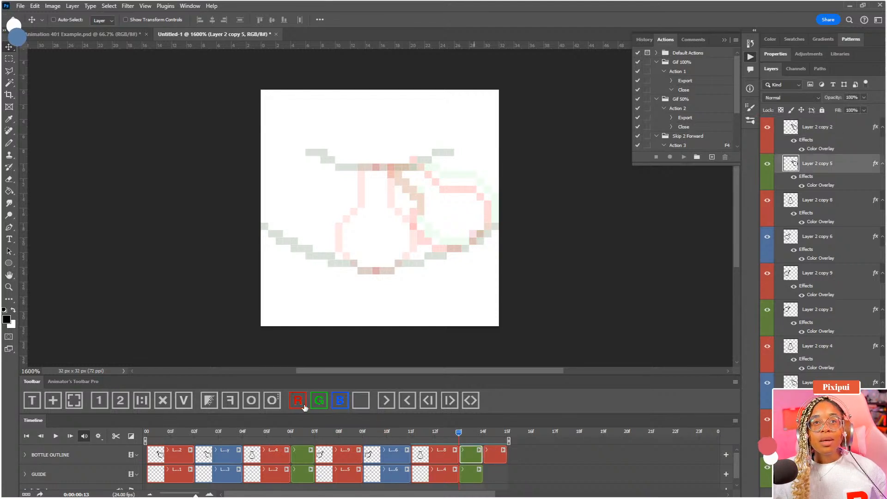
pyautogui.click(273, 400)
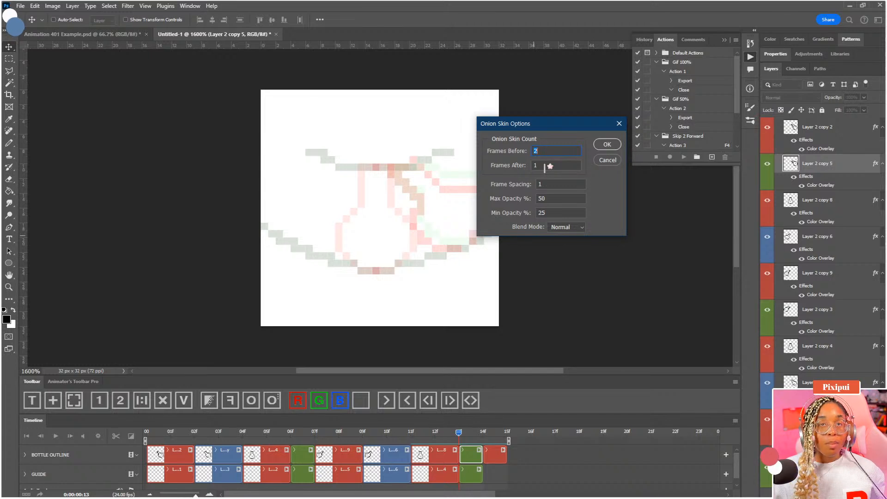
pyautogui.write('1')
pyautogui.click(607, 144)
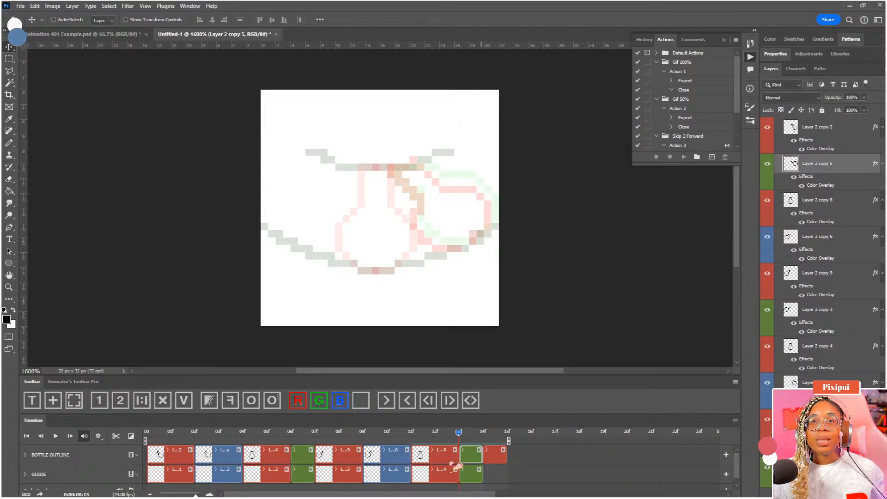
# Scrub through the bottle poses and play the swing from the start to check its timing
pyautogui.click(481, 434)
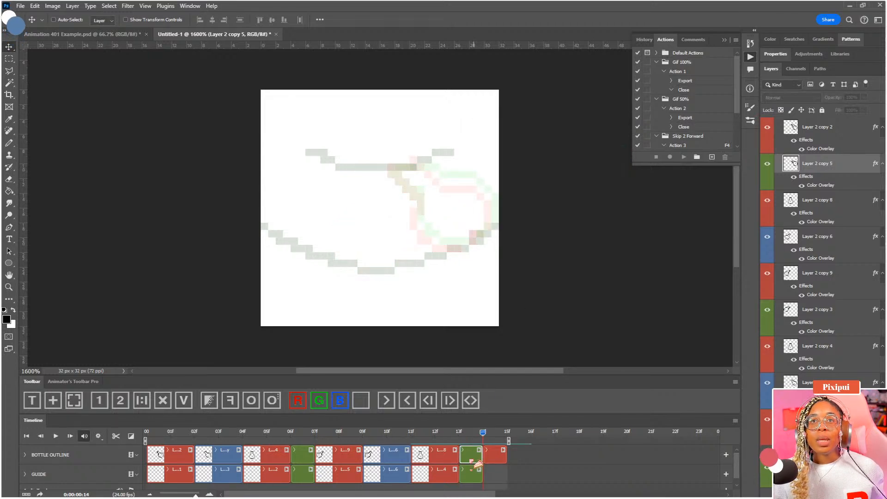
pyautogui.moveTo(478, 432); pyautogui.dragTo(363, 445)
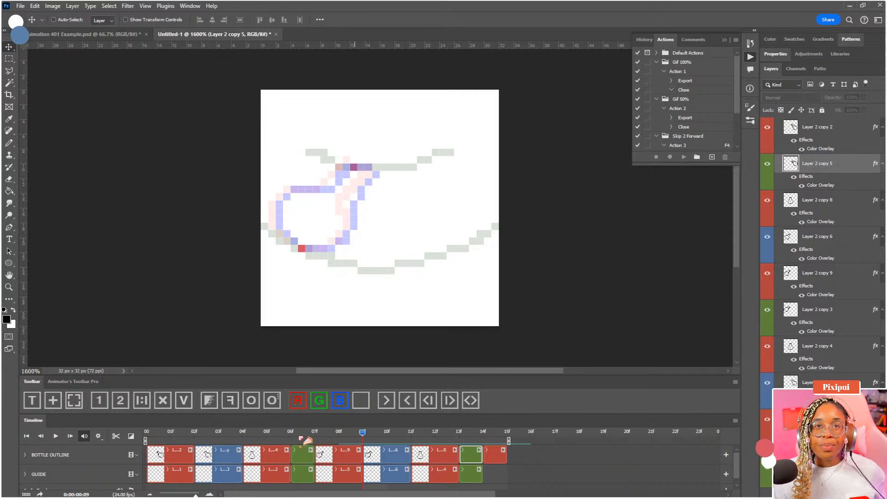
pyautogui.moveTo(254, 442); pyautogui.dragTo(503, 457)
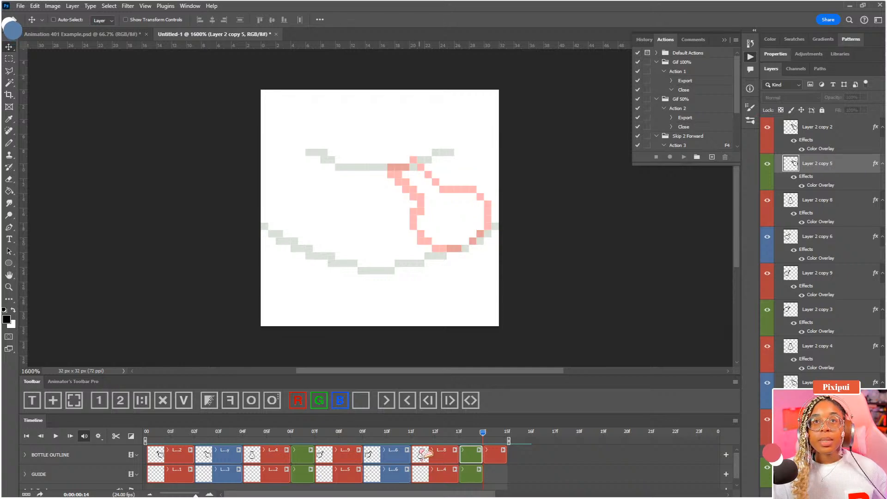
pyautogui.click(161, 438)
pyautogui.press('space')
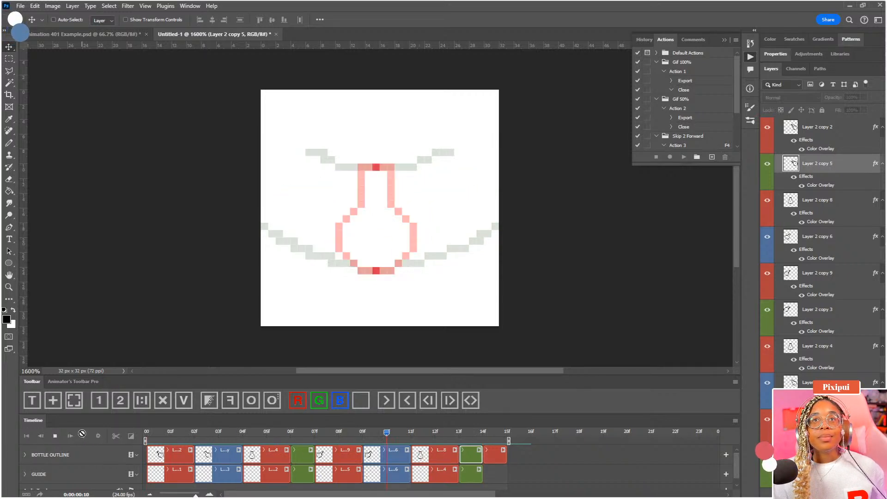
pyautogui.press('space')
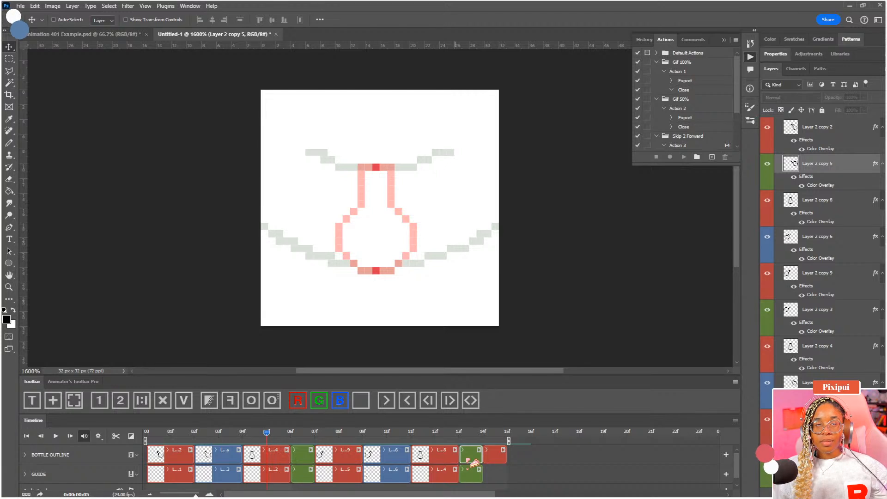
# Try extending both green bottle clips to two frames and shortening the red bottle clip after the first green one to one frame
pyautogui.moveTo(313, 456); pyautogui.dragTo(337, 456)
pyautogui.moveTo(511, 461); pyautogui.dragTo(531, 461)
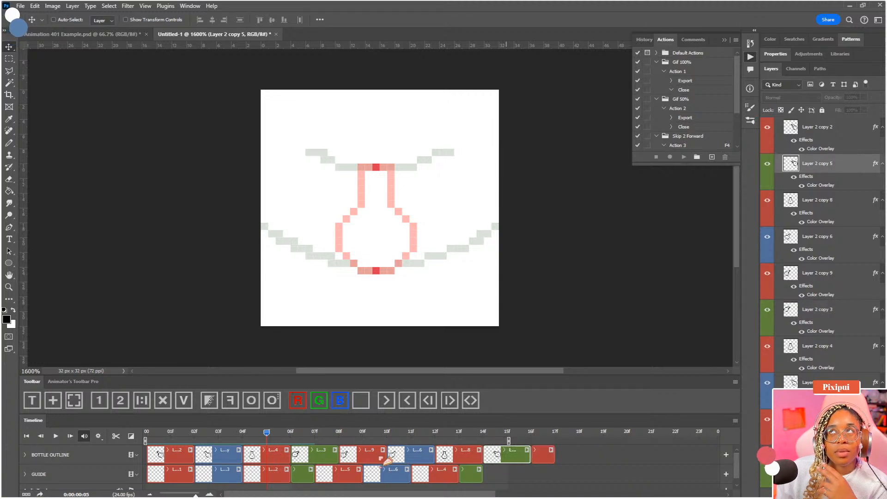
pyautogui.moveTo(385, 455); pyautogui.dragTo(362, 456)
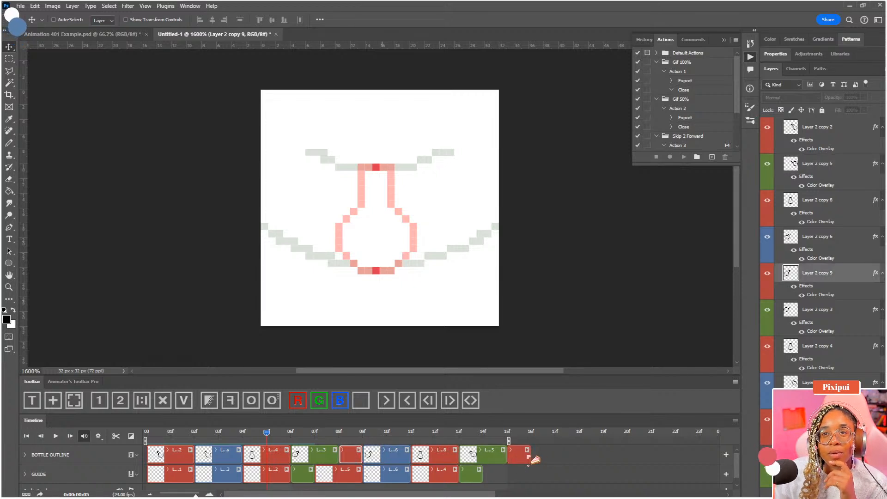
# Delete the last red bottle clip, shorten the first red bottle clip to one frame, and replay the loop
pyautogui.click(525, 458)
pyautogui.press('Delete')
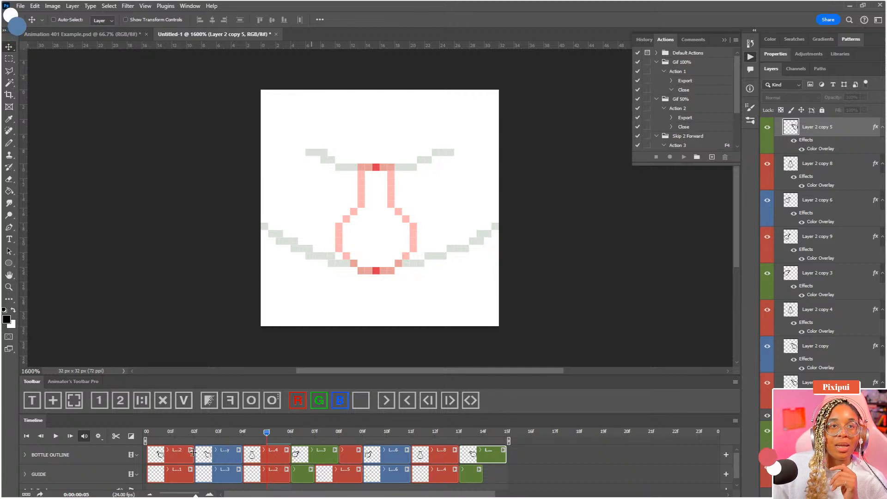
pyautogui.moveTo(194, 451); pyautogui.dragTo(171, 450)
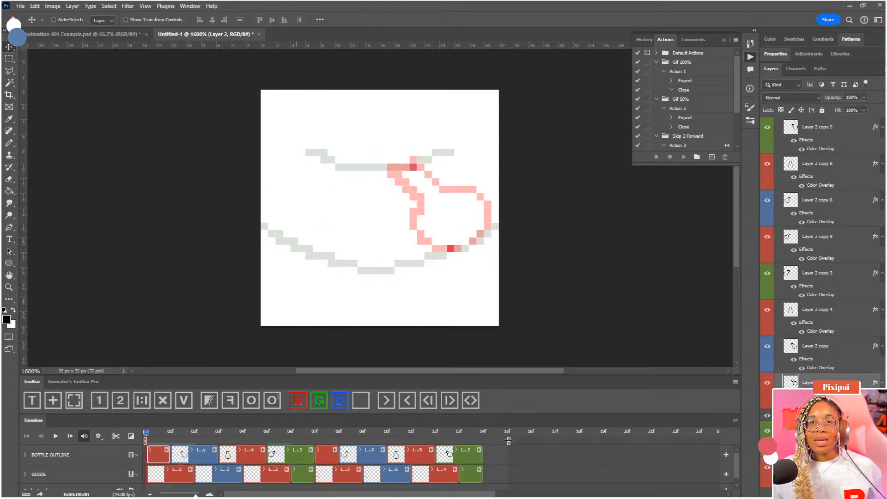
pyautogui.press('space')
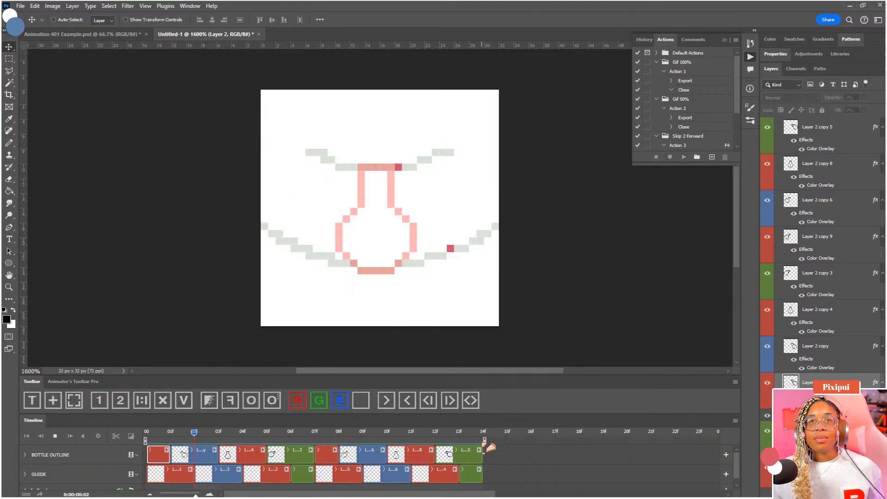
pyautogui.press('space')
# Collapse the BOTTLE OUTLINE group, hide the GUIDE group and the arc guide layer, and preview the swing
pyautogui.scroll(1, 793, 154)
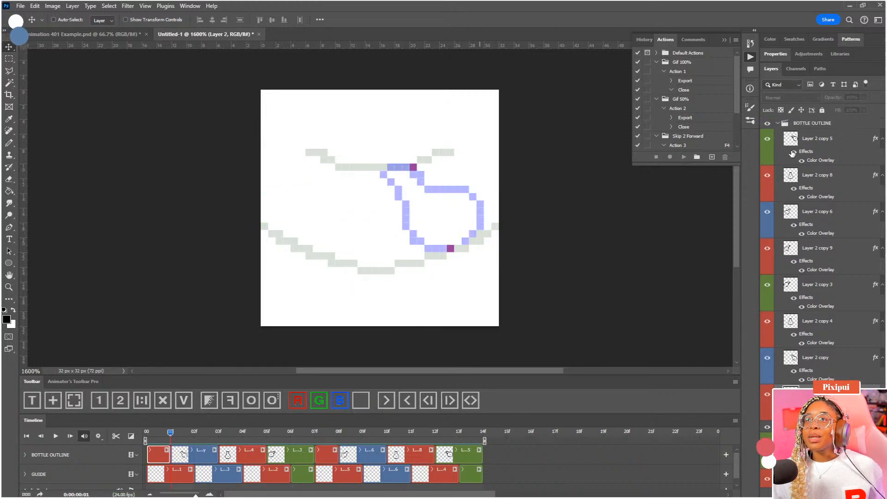
pyautogui.click(781, 123)
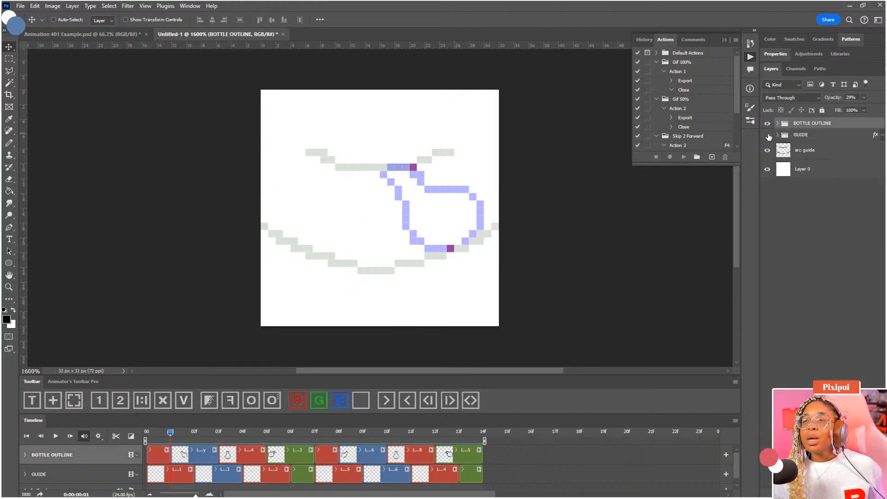
pyautogui.click(768, 135)
pyautogui.click(768, 151)
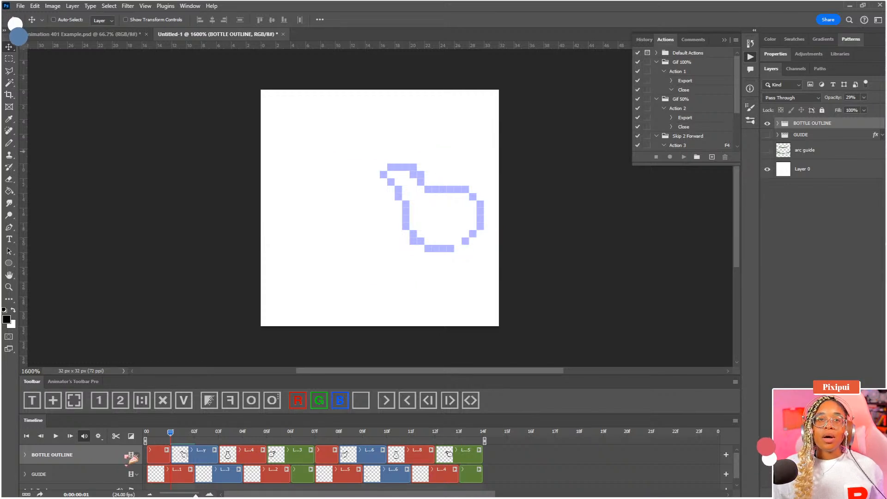
pyautogui.press('space')
pyautogui.press('space')
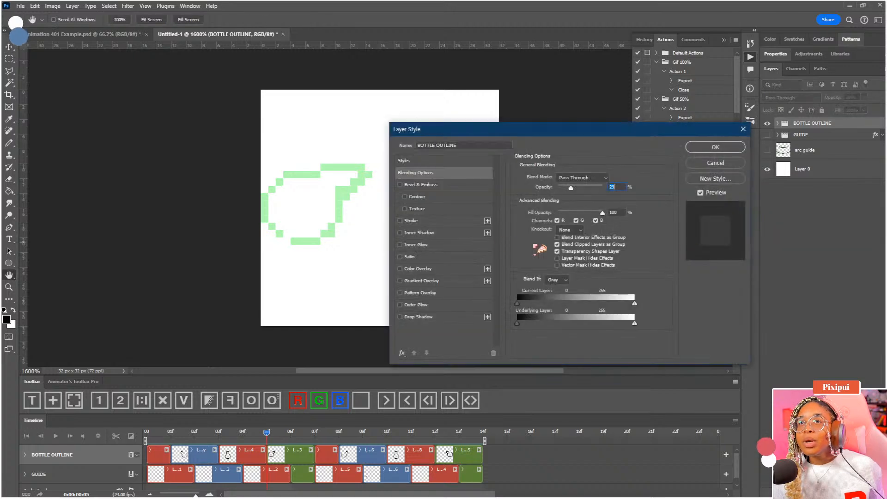
# Add a black Color Overlay to the BOTTLE OUTLINE group and replay the animation
pyautogui.click(444, 270)
pyautogui.click(611, 175)
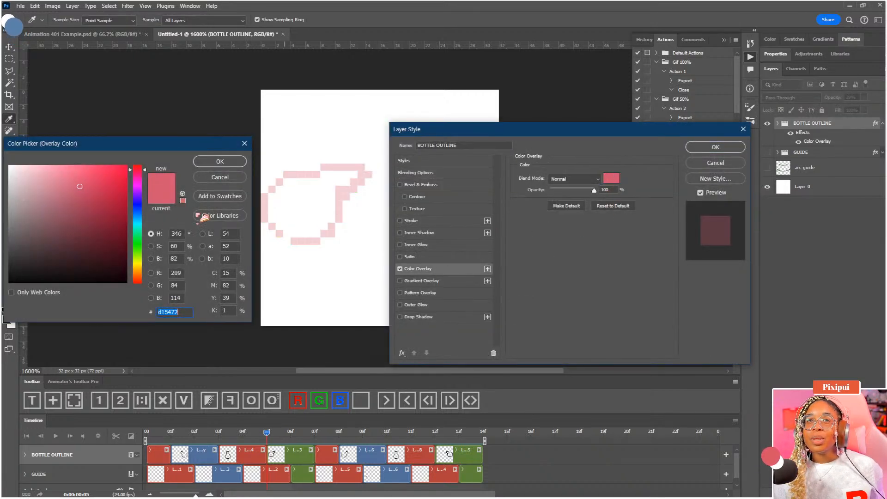
pyautogui.moveTo(78, 239); pyautogui.dragTo(168, 313)
pyautogui.click(213, 163)
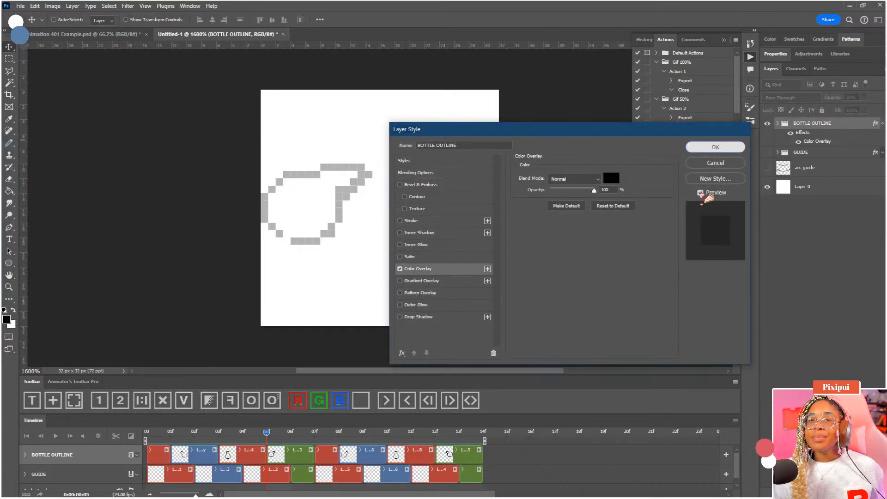
pyautogui.click(742, 147)
pyautogui.press('space')
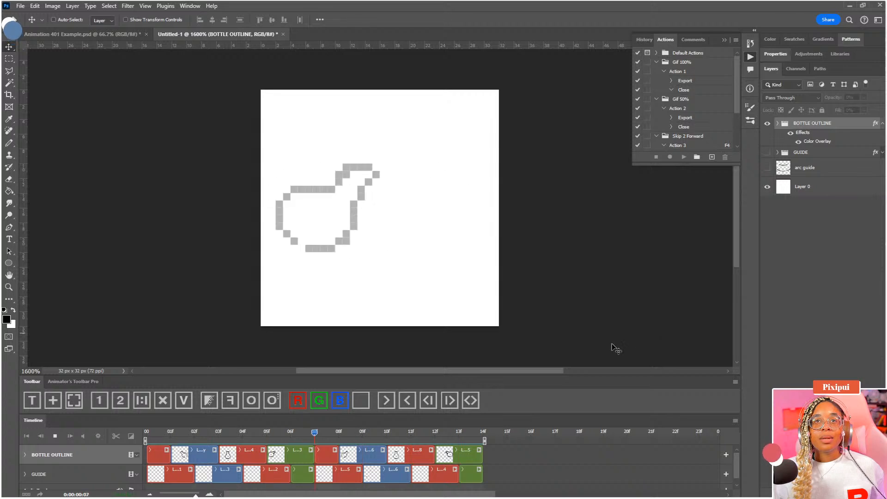
pyautogui.press('space')
# Shorten both green bottle clips to one frame, extend the first red and the post-green red clips to two frames, and replay
pyautogui.moveTo(312, 453); pyautogui.dragTo(290, 458)
pyautogui.click(167, 455)
pyautogui.moveTo(182, 455); pyautogui.dragTo(194, 455)
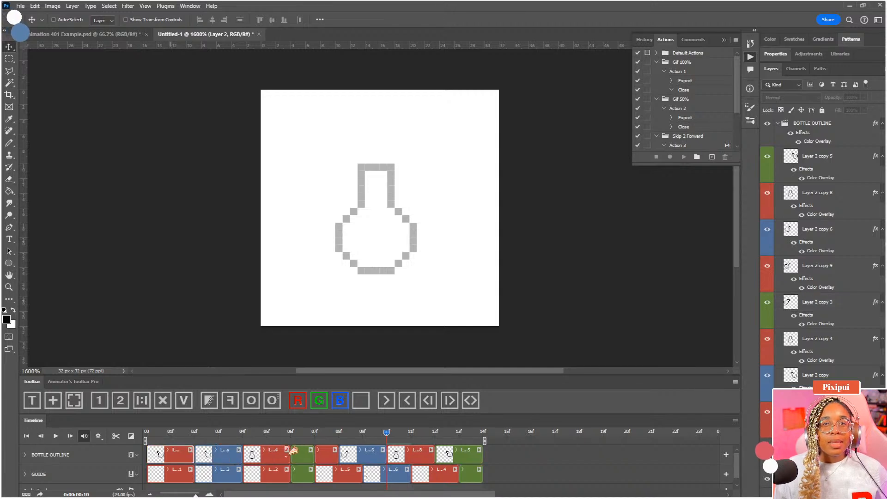
pyautogui.moveTo(480, 451); pyautogui.dragTo(457, 452)
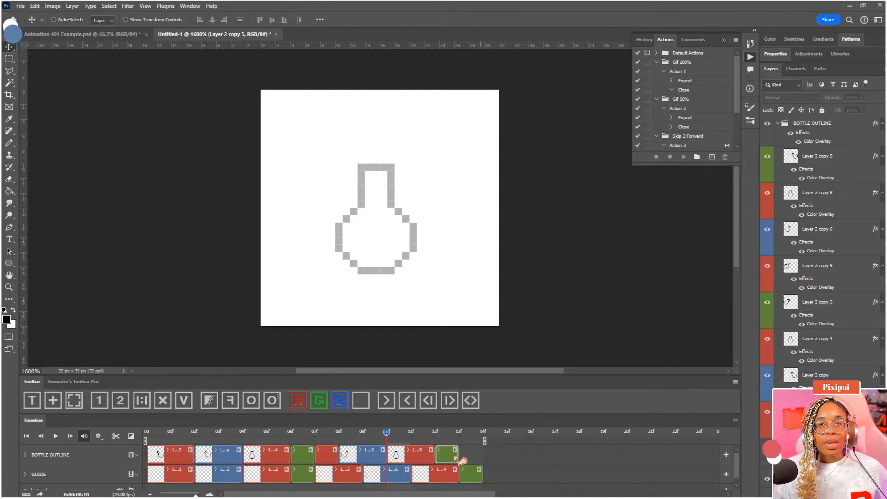
pyautogui.click(335, 456)
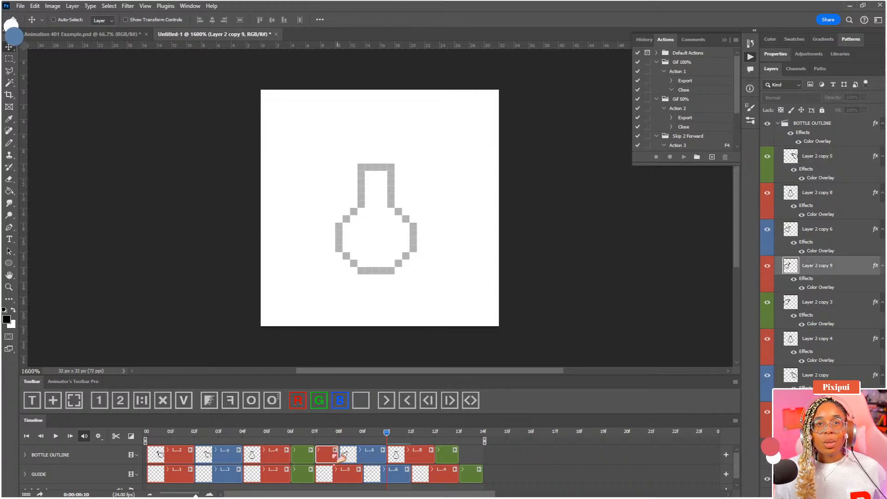
pyautogui.moveTo(337, 458); pyautogui.dragTo(362, 457)
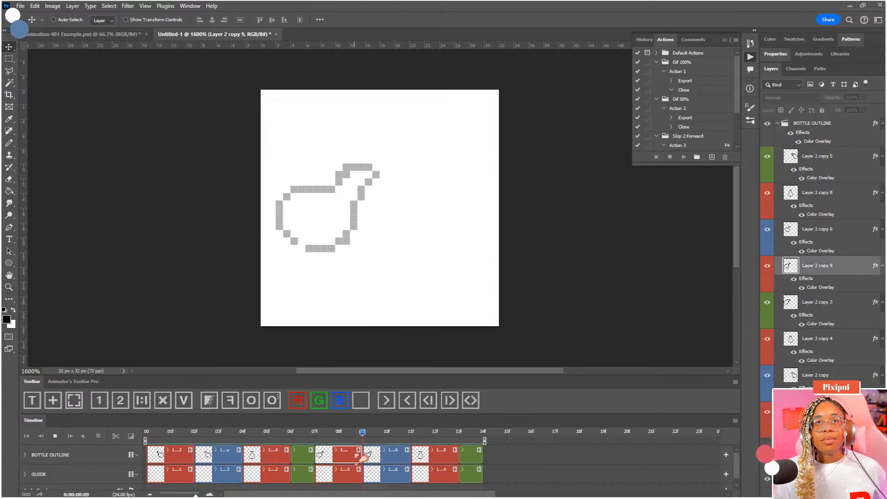
pyautogui.press('space')
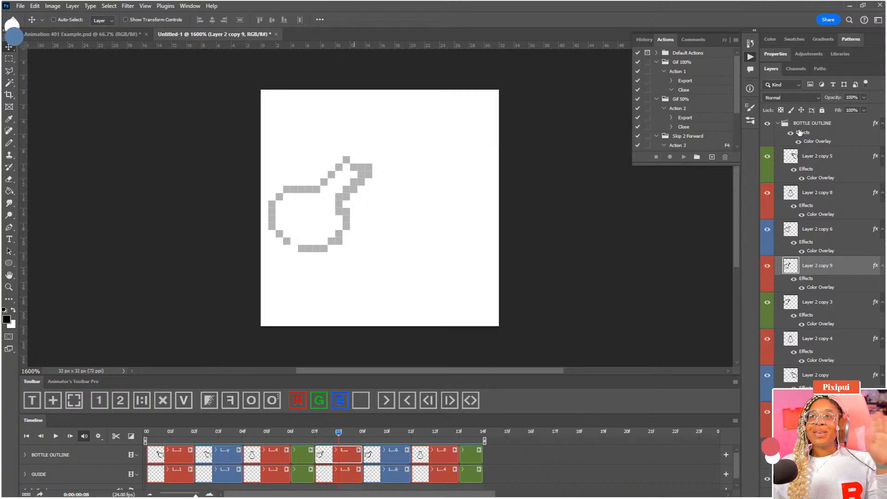
# Duplicate the BOTTLE OUTLINE group, place the copy beneath the original, and return to the first frame
pyautogui.click(781, 123)
pyautogui.click(778, 123)
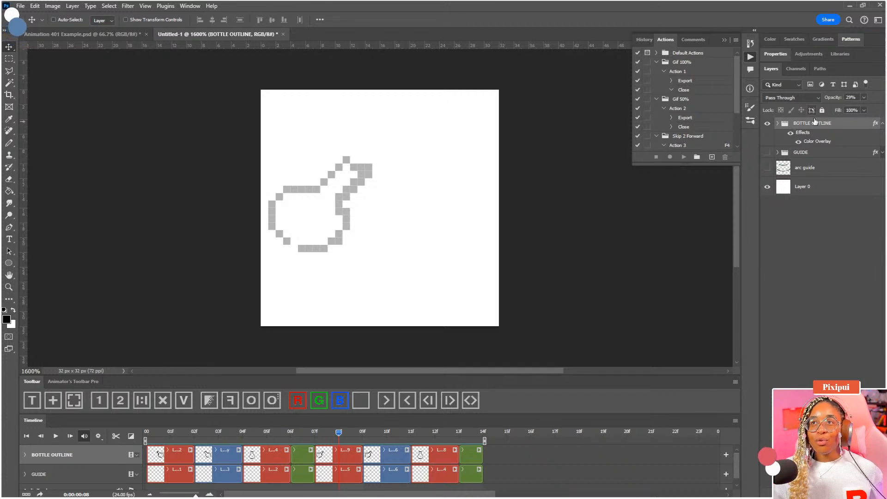
pyautogui.hotkey('ctrl', 'j')
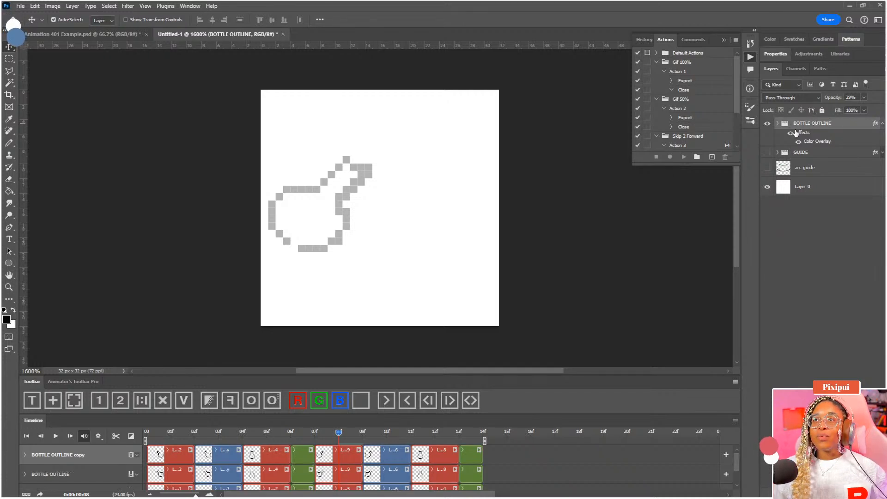
pyautogui.moveTo(803, 125); pyautogui.dragTo(806, 174)
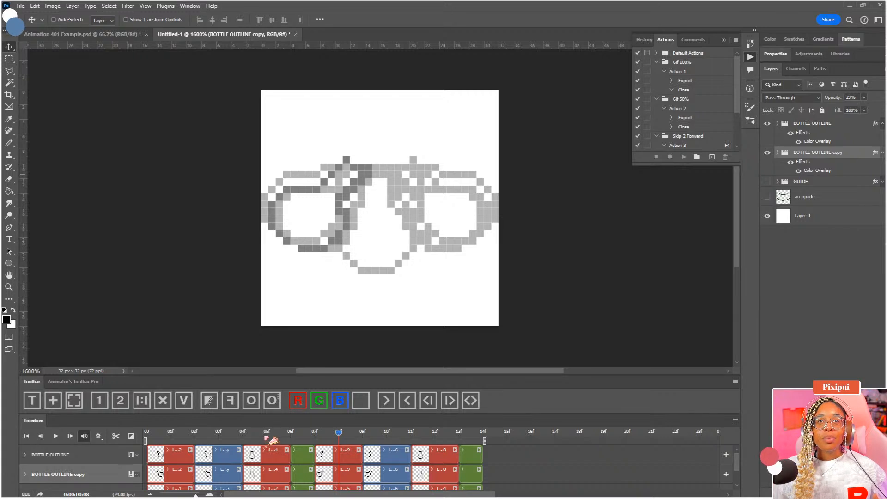
pyautogui.moveTo(267, 438); pyautogui.dragTo(145, 441)
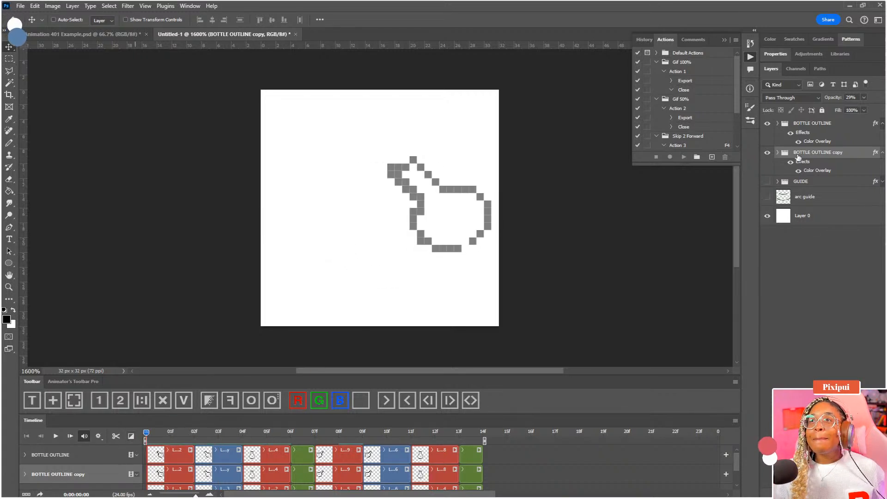
# Rename the duplicated bottle outline group as LIQ
pyautogui.click(823, 126)
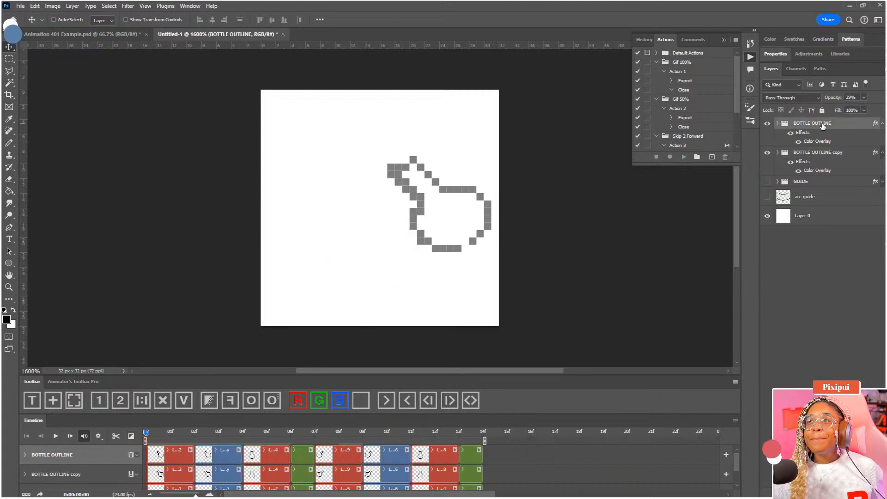
pyautogui.doubleClick(820, 153)
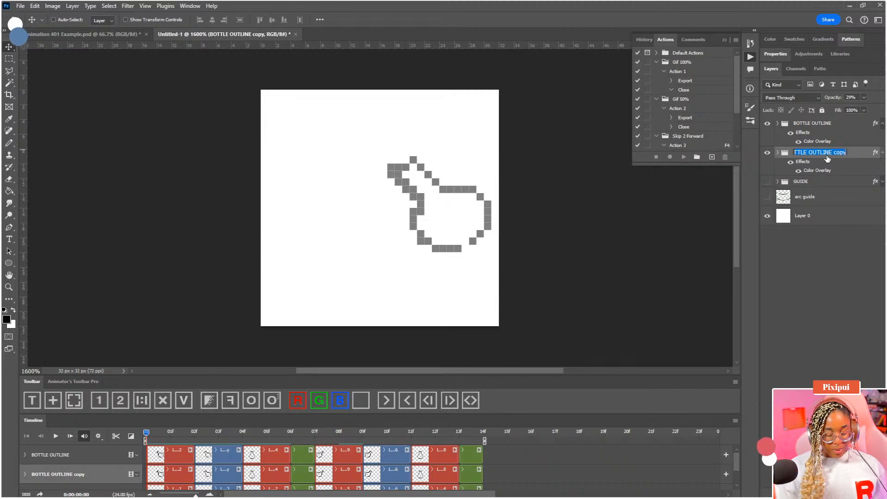
pyautogui.write('Li')
pyautogui.press('Return')
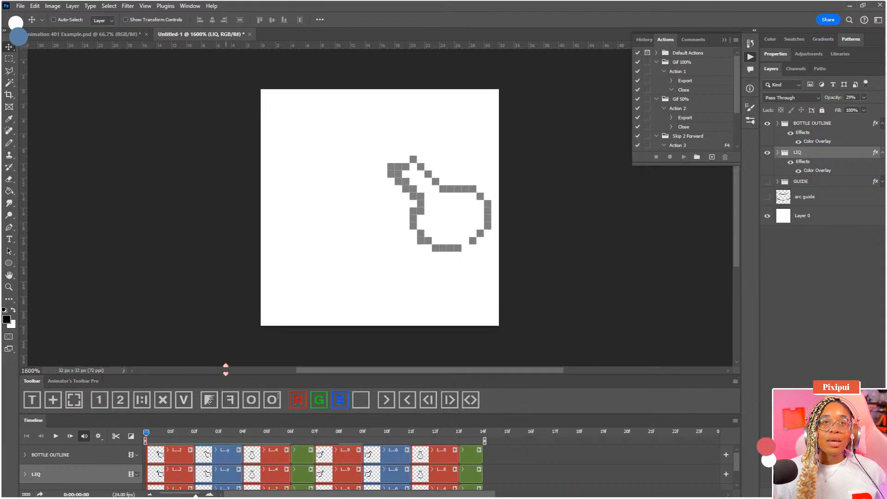
# Enlarge the timeline area and select the first red clip on the LIQ track
pyautogui.moveTo(226, 369); pyautogui.dragTo(225, 361)
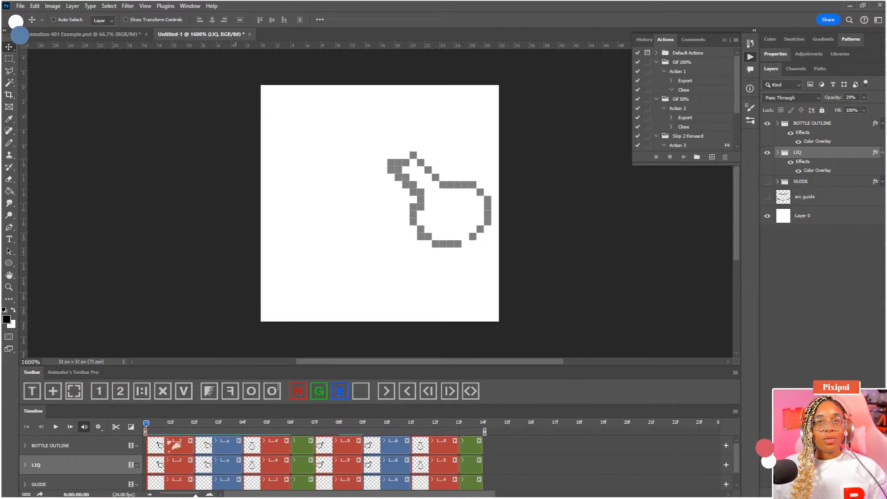
pyautogui.click(175, 445)
pyautogui.rightClick(146, 448)
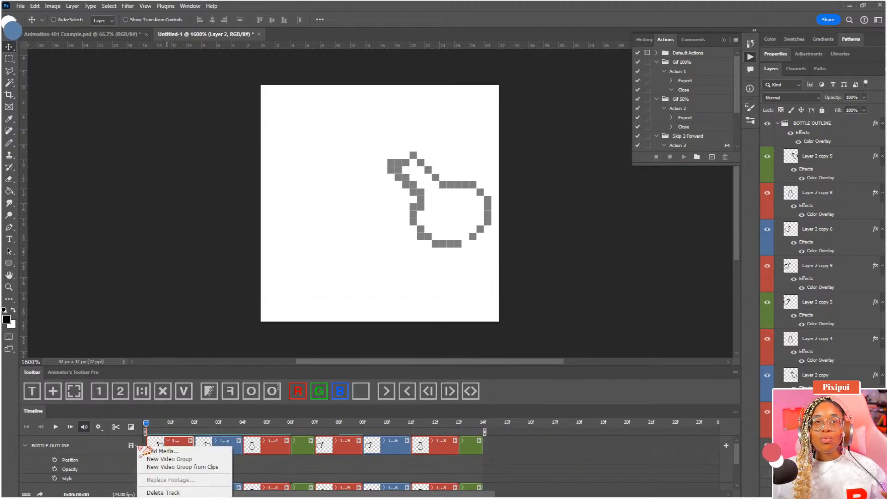
pyautogui.click(162, 440)
pyautogui.click(137, 446)
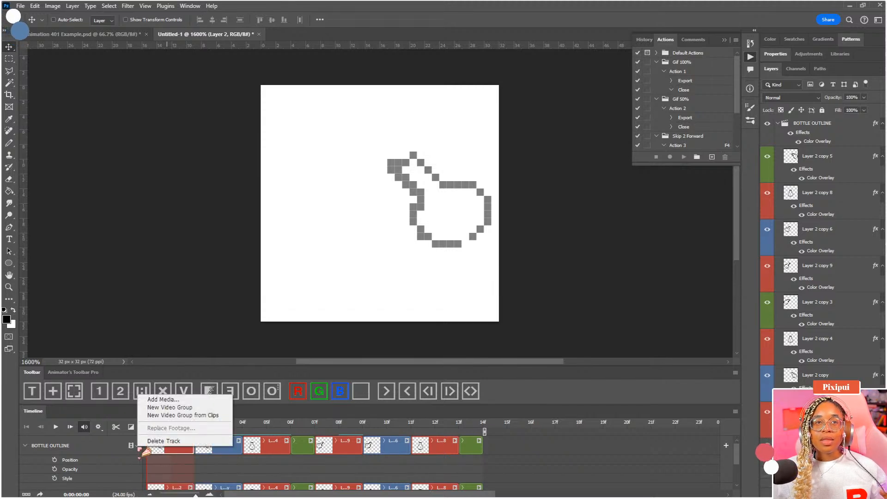
pyautogui.click(26, 445)
pyautogui.click(26, 445)
pyautogui.click(151, 464)
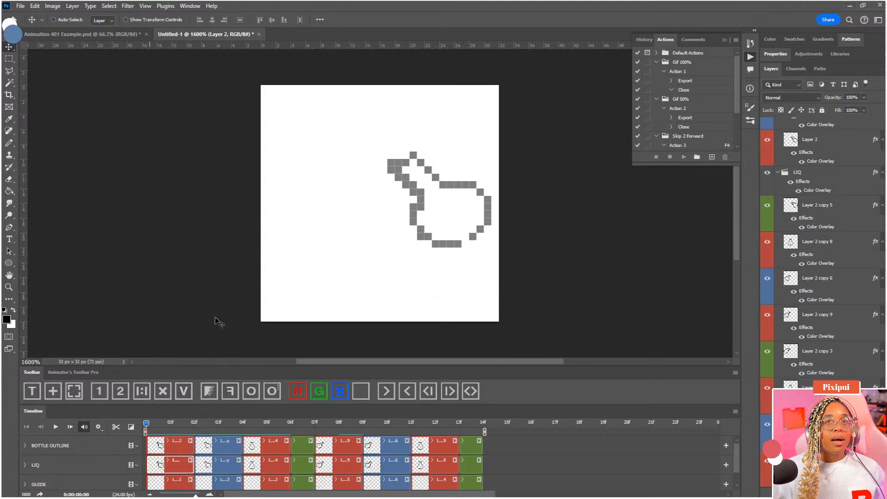
# Set the foreground color to bright orange and pencil a diagonal liquid line across the tilted bottle's body
pyautogui.click(6, 319)
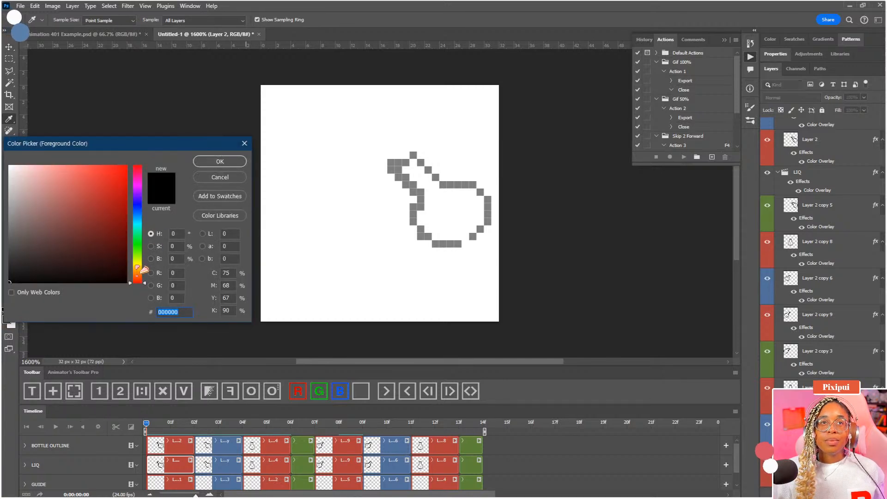
pyautogui.moveTo(143, 271); pyautogui.dragTo(144, 268)
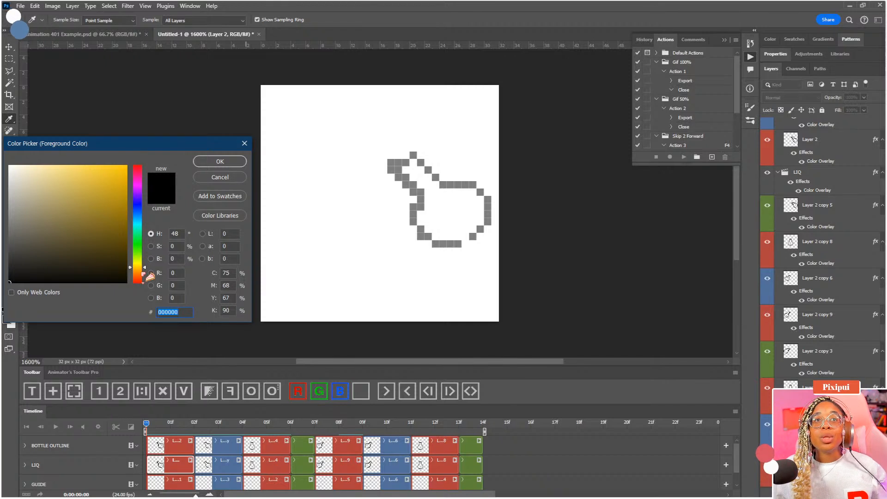
pyautogui.click(143, 274)
pyautogui.moveTo(126, 240); pyautogui.dragTo(125, 153)
pyautogui.click(207, 164)
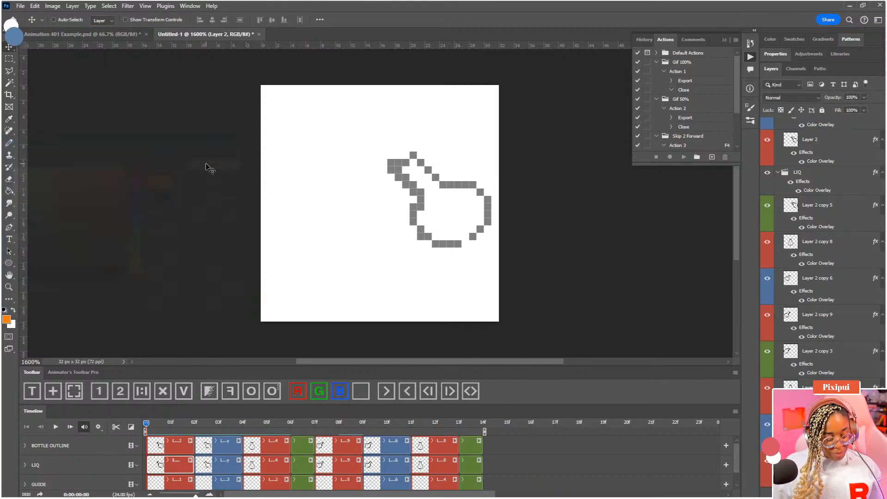
pyautogui.press('b')
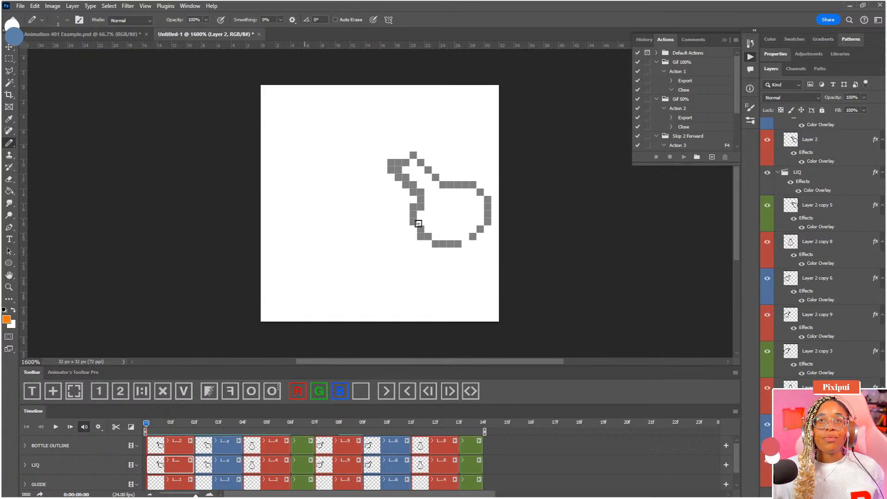
pyautogui.moveTo(420, 230); pyautogui.dragTo(465, 180)
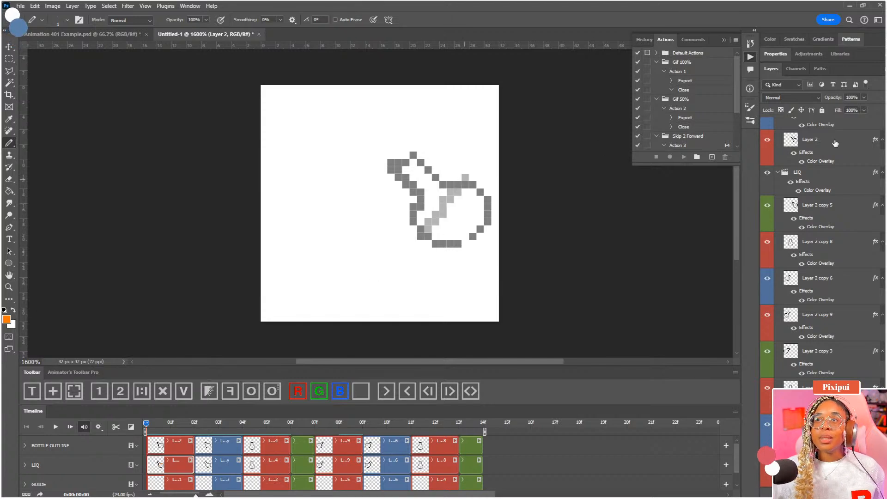
# Collapse the BOTTLE OUTLINE and LIQ groups and hide the LIQ group's Color Overlay
pyautogui.scroll(-3, 836, 144)
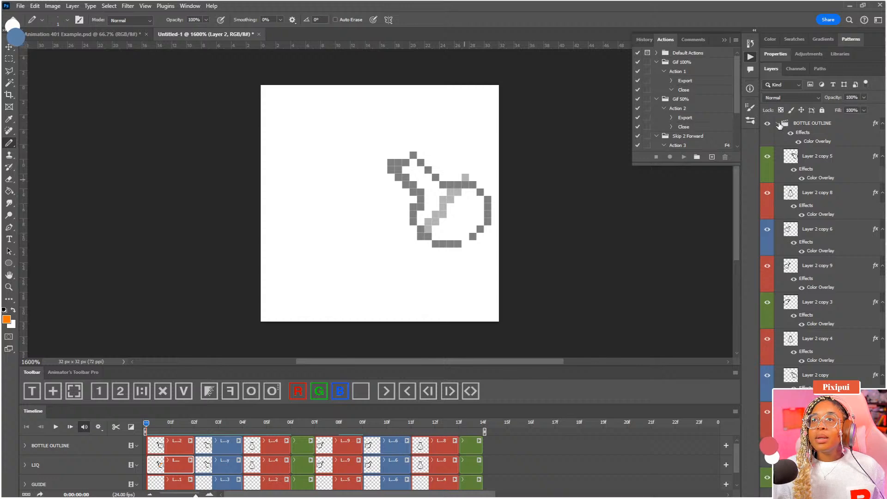
pyautogui.click(778, 124)
pyautogui.click(778, 153)
pyautogui.click(812, 153)
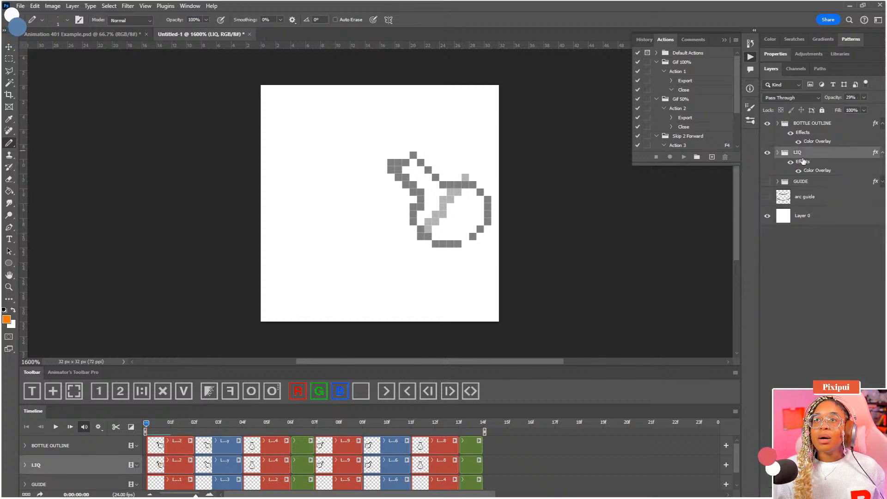
pyautogui.doubleClick(803, 161)
pyautogui.press('Escape')
pyautogui.click(798, 171)
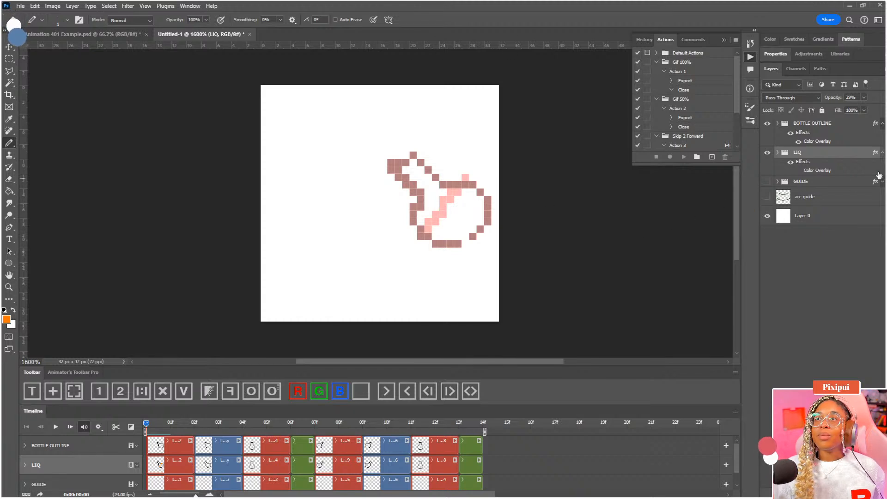
# Raise the opacity of the LIQ and BOTTLE OUTLINE groups to 100%
pyautogui.click(864, 97)
pyautogui.moveTo(871, 108); pyautogui.dragTo(885, 109)
pyautogui.click(848, 125)
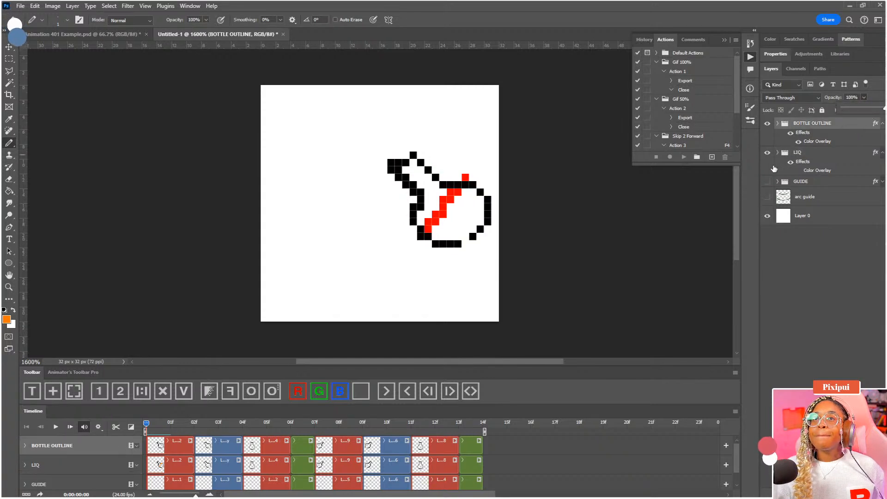
# Apply an orange Color Overlay (ff8400) to the LIQ group at 100% opacity
pyautogui.click(813, 156)
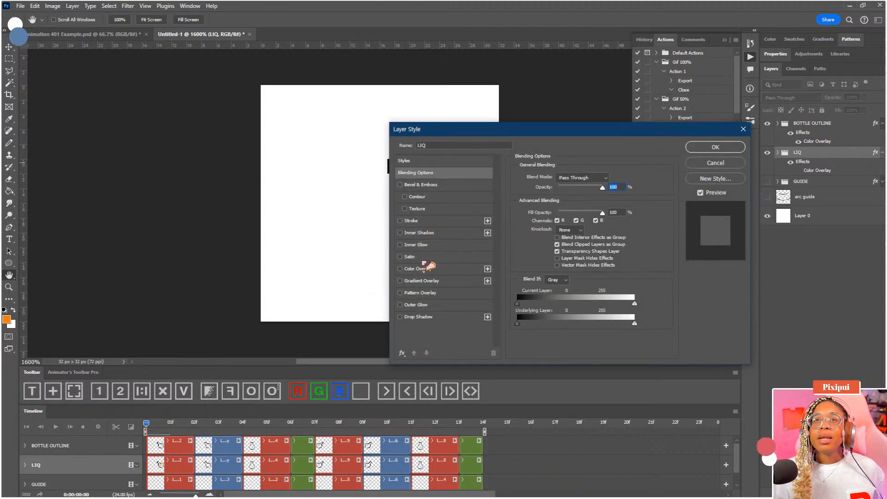
pyautogui.click(420, 267)
pyautogui.click(616, 180)
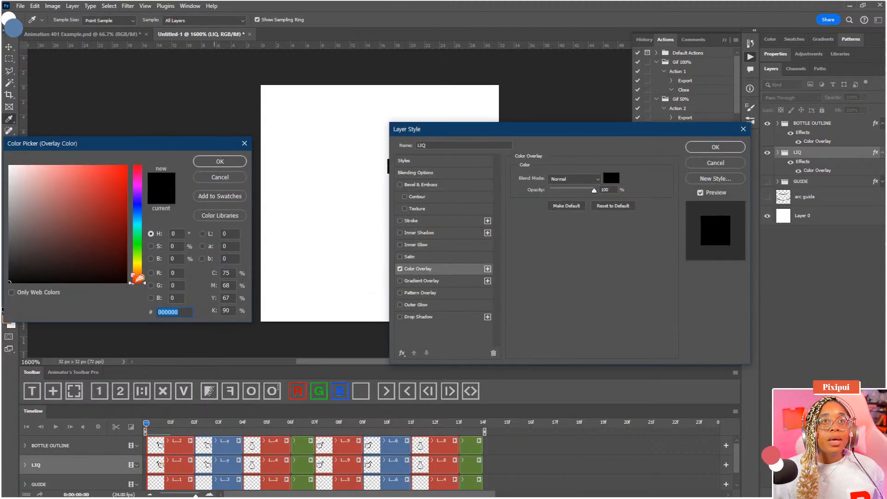
pyautogui.moveTo(137, 281); pyautogui.dragTo(141, 273)
pyautogui.click(124, 168)
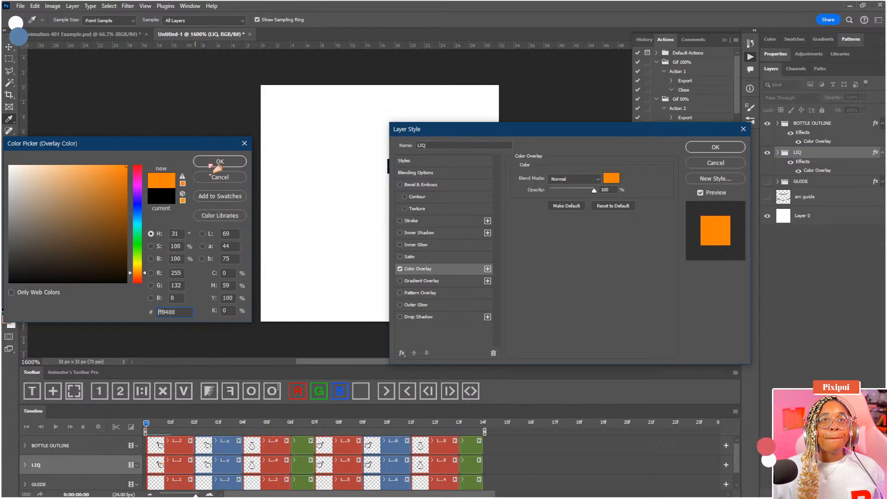
pyautogui.click(220, 161)
pyautogui.click(715, 147)
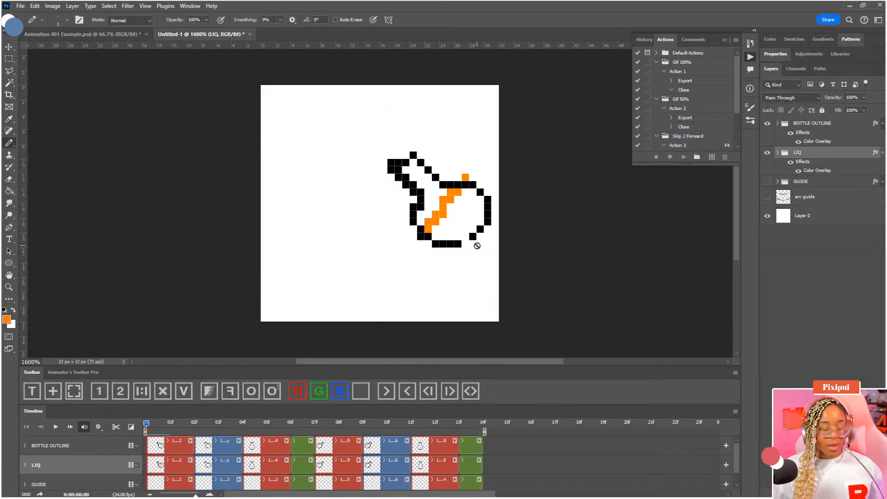
# Erase the stray orange pixel above the bottle on the first LIQ clip
pyautogui.press('e')
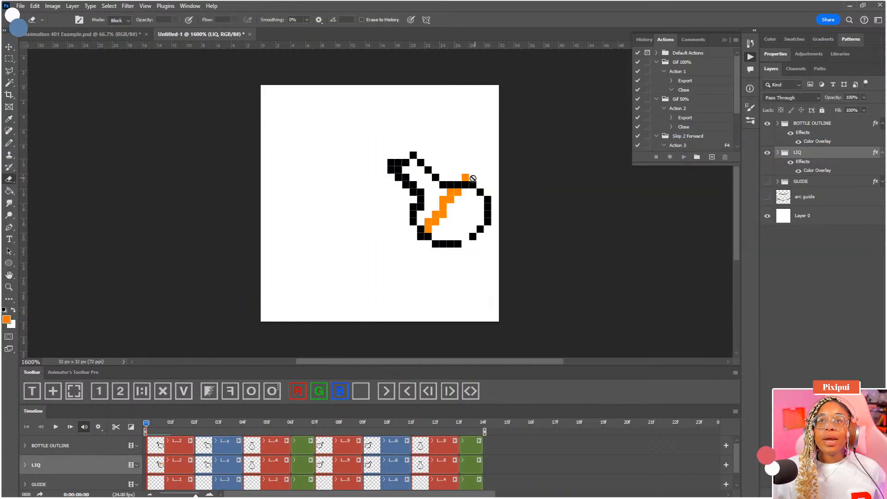
pyautogui.click(172, 466)
pyautogui.click(464, 176)
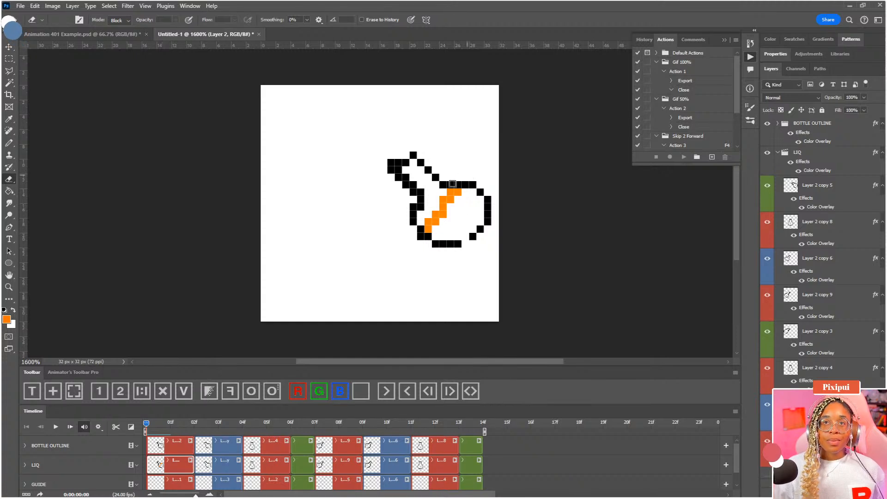
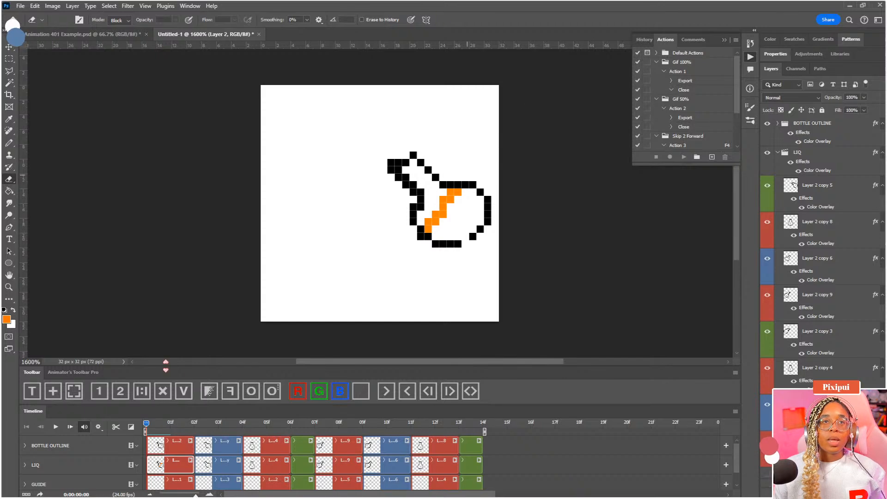
# Compare the first two bottle poses, and redraw the first pose's liquid line as a shallow slope rising toward the bottle's right wall
pyautogui.click(171, 424)
pyautogui.click(194, 424)
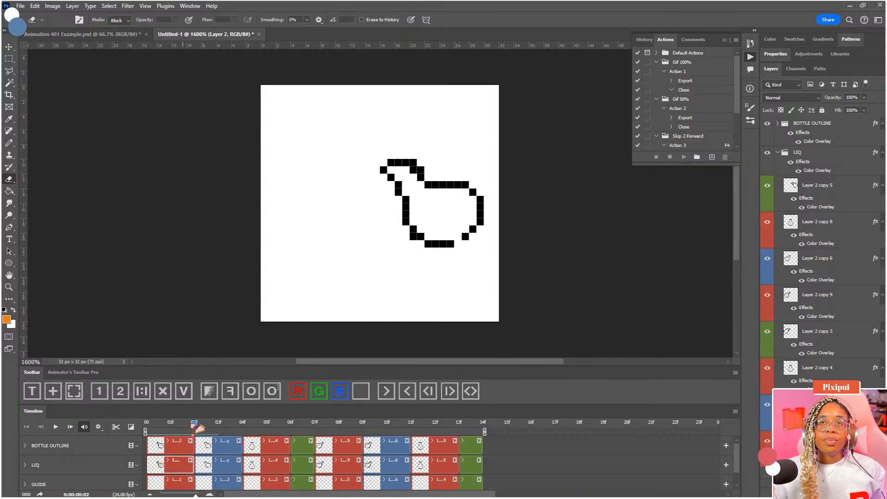
pyautogui.click(178, 428)
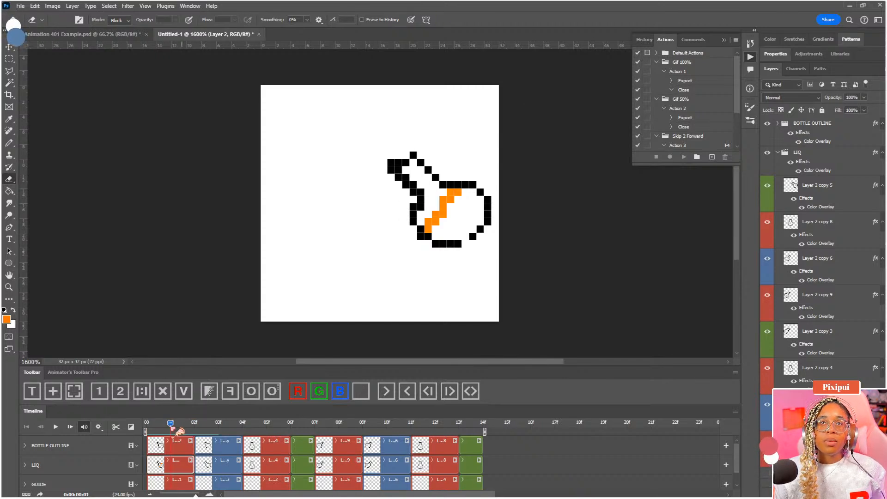
pyautogui.moveTo(449, 204)
pyautogui.mouseDown()
pyautogui.moveTo(468, 179)
pyautogui.moveTo(420, 238)
pyautogui.moveTo(430, 221)
pyautogui.moveTo(484, 202)
pyautogui.moveTo(442, 217)
pyautogui.moveTo(476, 198)
pyautogui.moveTo(439, 209)
pyautogui.moveTo(469, 197)
pyautogui.mouseUp()
pyautogui.press('b')
pyautogui.press('e')
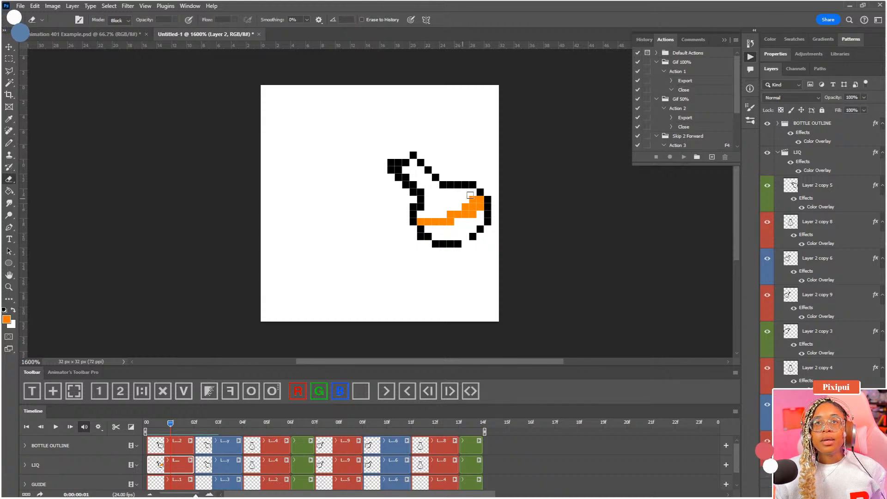
# Turn on onion skinning at the second bottle pose and lower the BOTTLE OUTLINE group's opacity to 82%
pyautogui.click(208, 426)
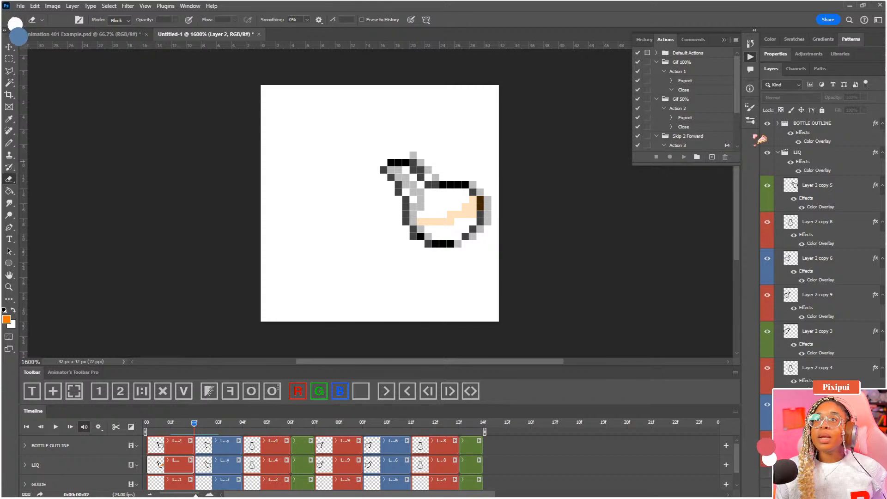
pyautogui.click(825, 124)
pyautogui.click(864, 98)
pyautogui.moveTo(855, 108)
pyautogui.mouseDown()
pyautogui.moveTo(840, 109)
pyautogui.moveTo(860, 109)
pyautogui.mouseUp()
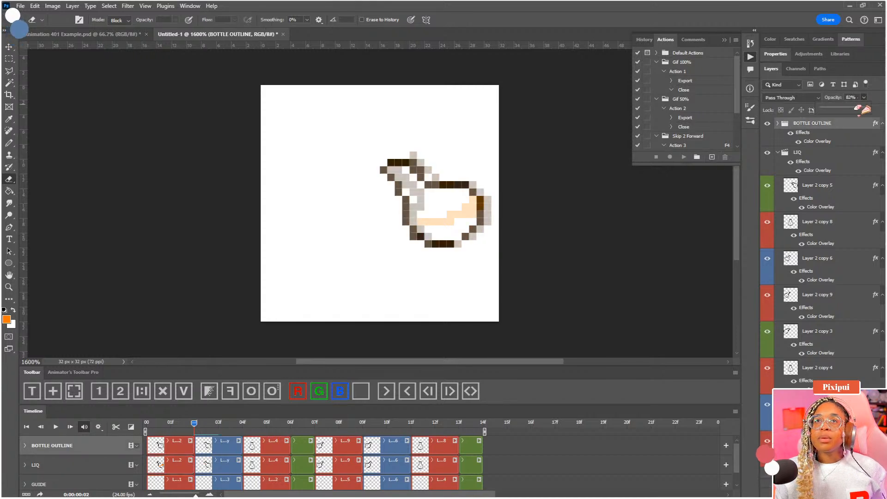
# Clear the copied bottle outline from the first blue clip on the LIQ track
pyautogui.click(231, 462)
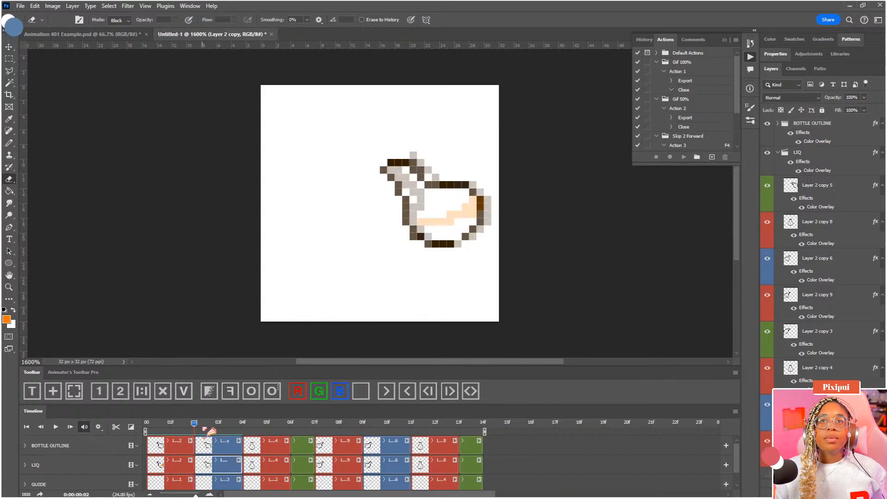
pyautogui.click(171, 425)
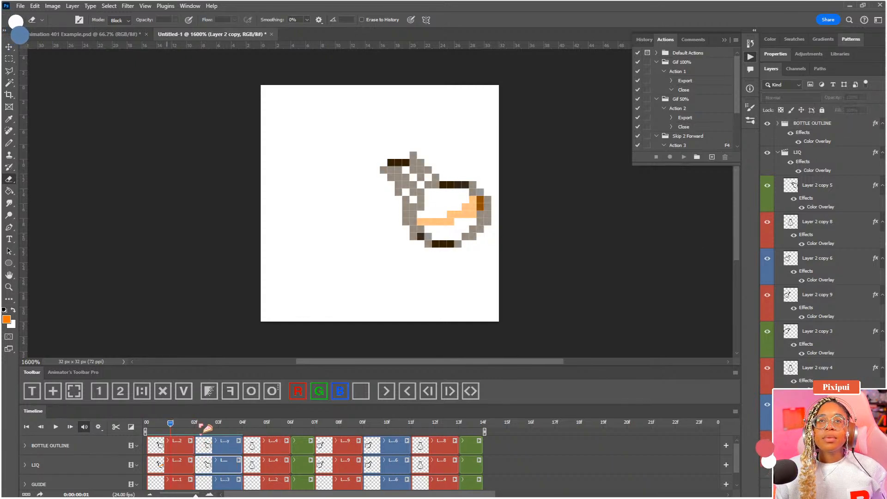
pyautogui.click(202, 425)
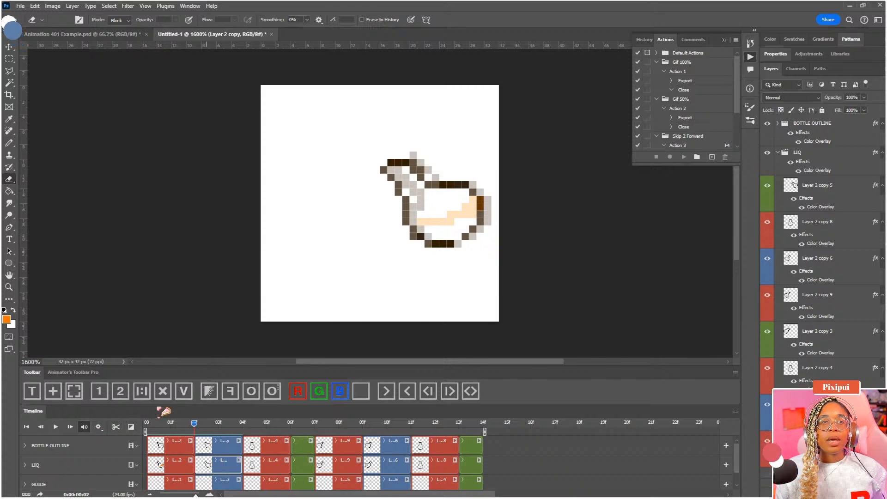
pyautogui.click(208, 391)
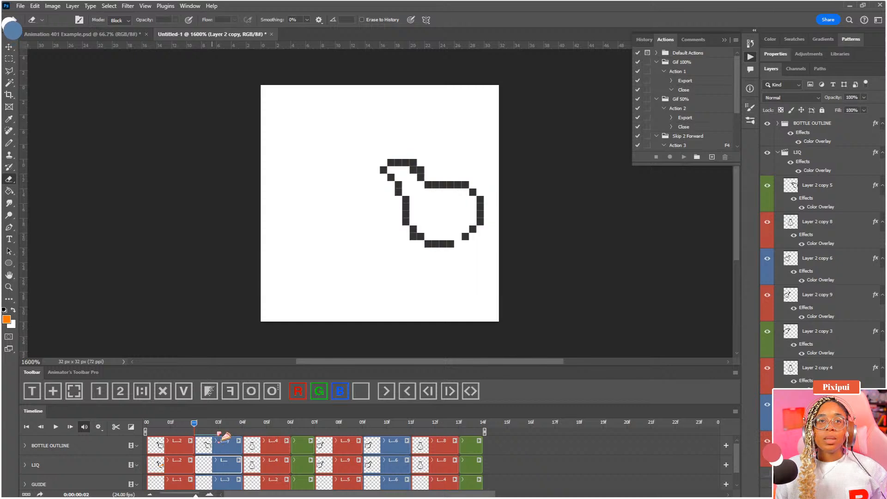
# Review the onion skin options and toggle the visibility of the BOTTLE OUTLINE and LIQ groups to check their contents
pyautogui.click(275, 391)
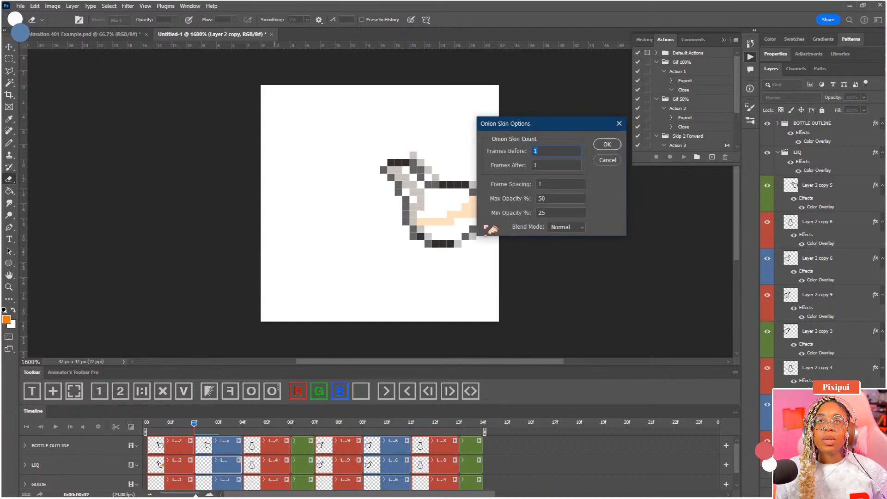
pyautogui.click(610, 162)
pyautogui.click(768, 124)
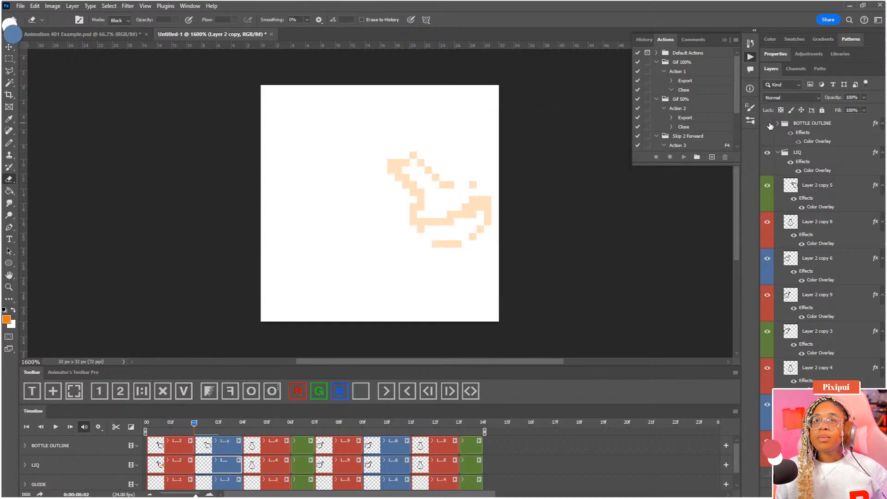
pyautogui.click(768, 123)
pyautogui.click(768, 152)
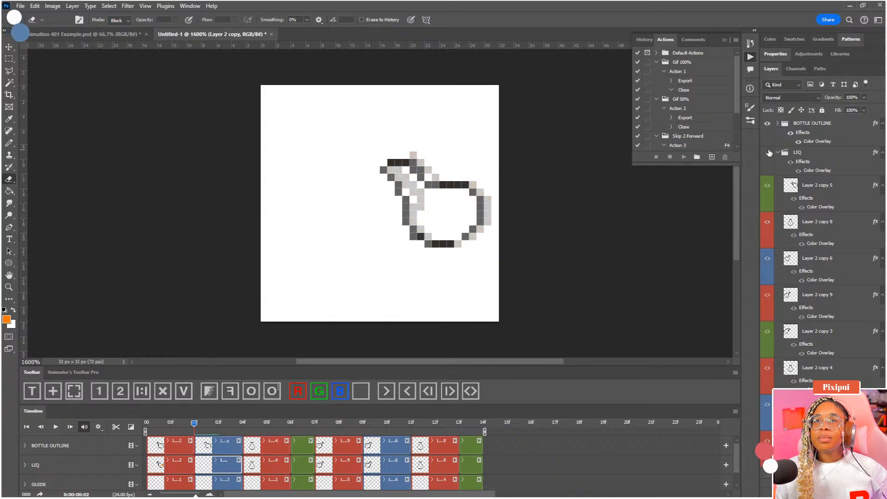
pyautogui.click(769, 152)
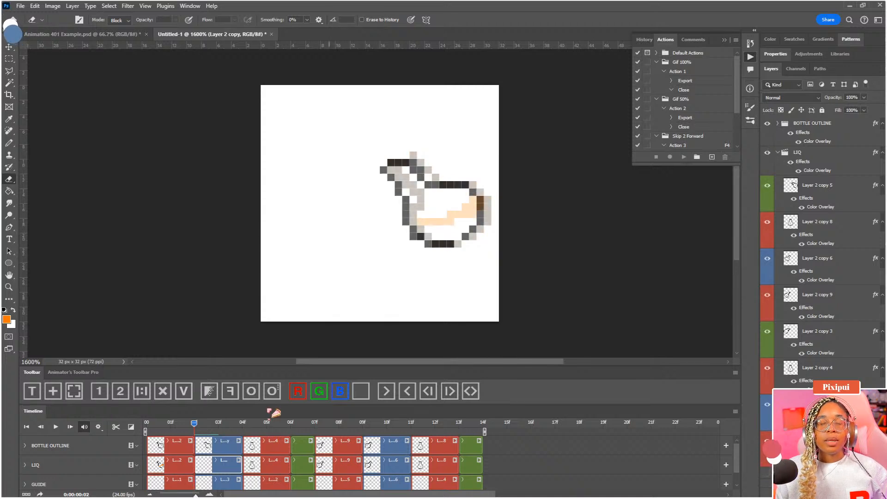
# Turn off onion skinning and switch to the Pencil tool on the first blue LIQ clip
pyautogui.press('F5')
pyautogui.press('F5')
pyautogui.press('F5')
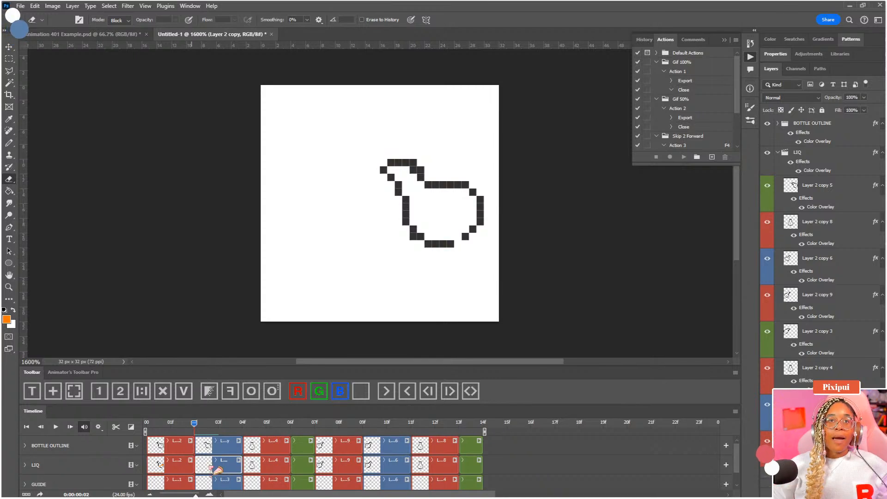
pyautogui.press('b')
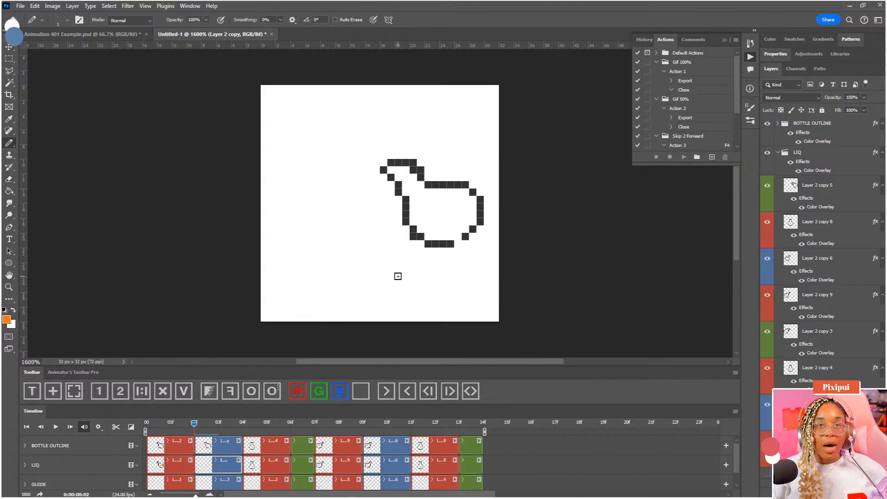
# Draw a steep diagonal orange liquid line across the bottle body in the first blue LIQ clip at frame 2
pyautogui.press('F5')
pyautogui.press('F5')
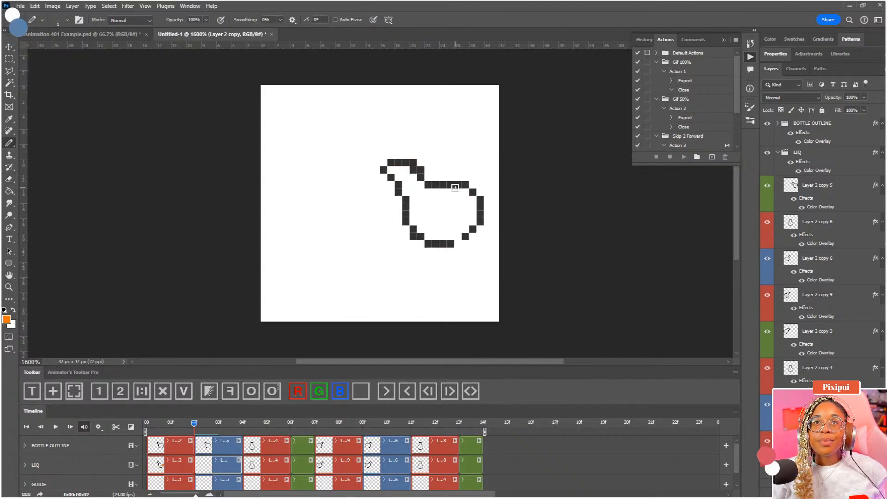
pyautogui.moveTo(421, 231); pyautogui.dragTo(450, 189)
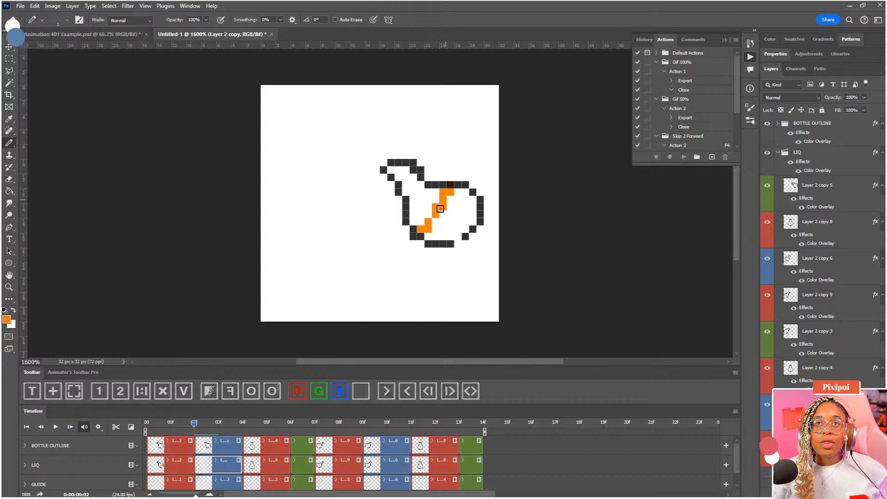
# Draw an orange liquid line across the upright bottle in the red LIQ clip at frame 4, with its right end raised
pyautogui.moveTo(194, 425)
pyautogui.mouseDown()
pyautogui.moveTo(174, 427)
pyautogui.moveTo(242, 425)
pyautogui.mouseUp()
pyautogui.click(255, 462)
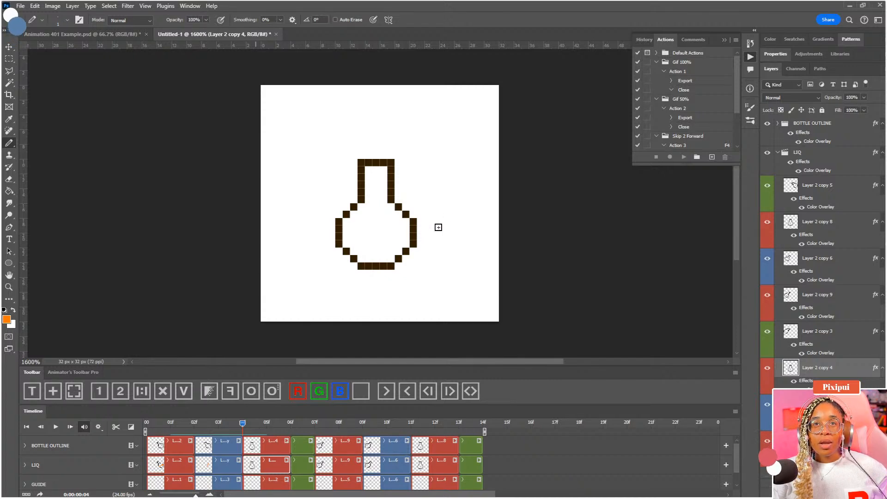
pyautogui.press('F3')
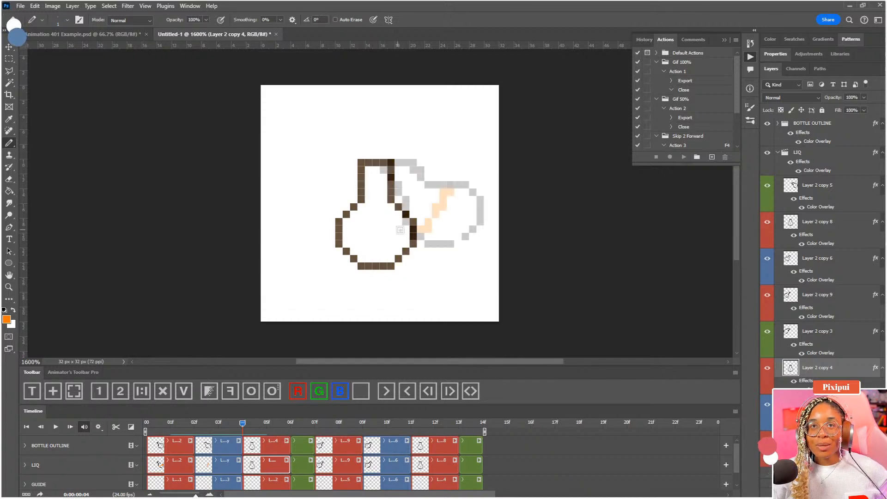
pyautogui.press('F3')
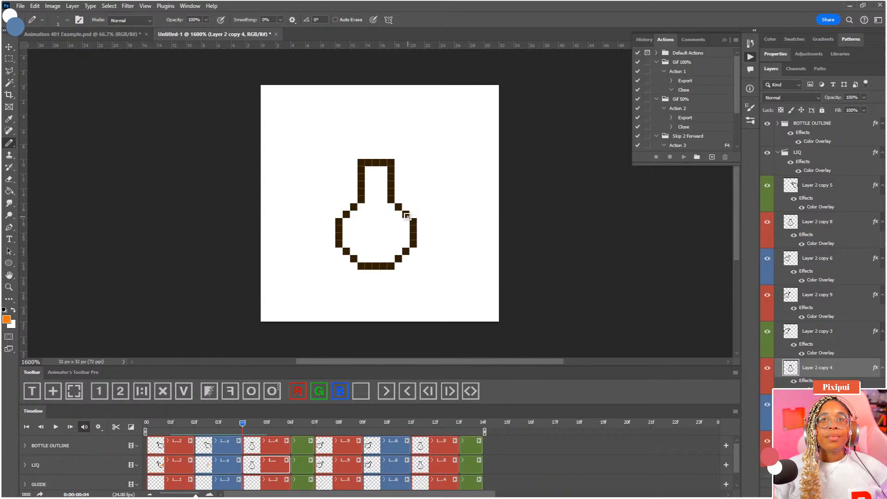
pyautogui.click(405, 221)
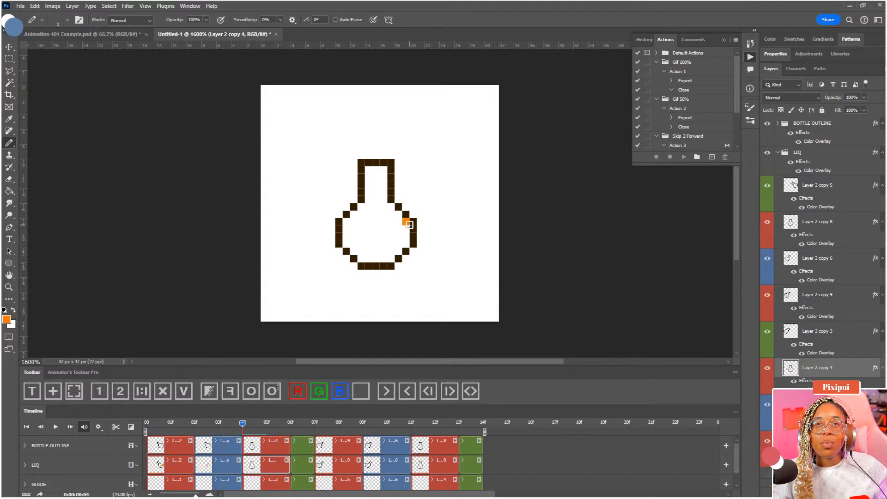
pyautogui.moveTo(409, 225); pyautogui.dragTo(346, 237)
pyautogui.hotkey('ctrl', 'z')
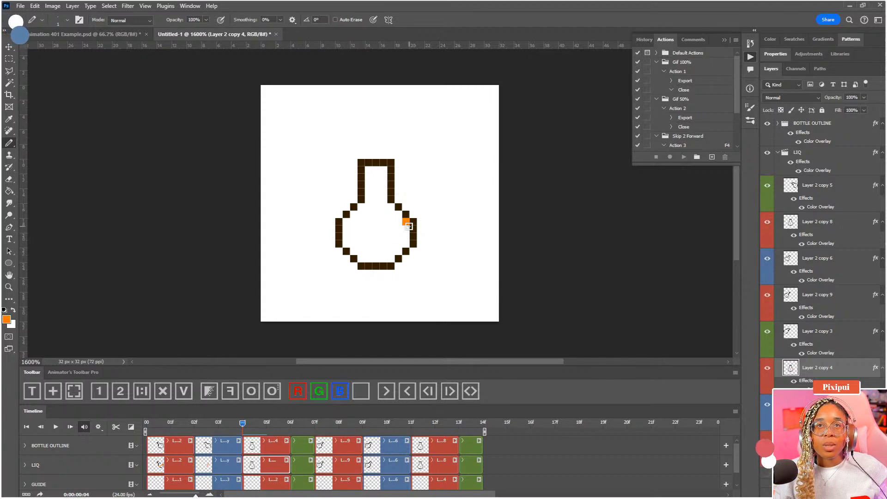
pyautogui.moveTo(407, 226); pyautogui.dragTo(342, 237)
# Lower the left end of the upright bottle's liquid line by one pixel and erase the stray pixel outside the outline
pyautogui.moveTo(241, 422); pyautogui.dragTo(268, 425)
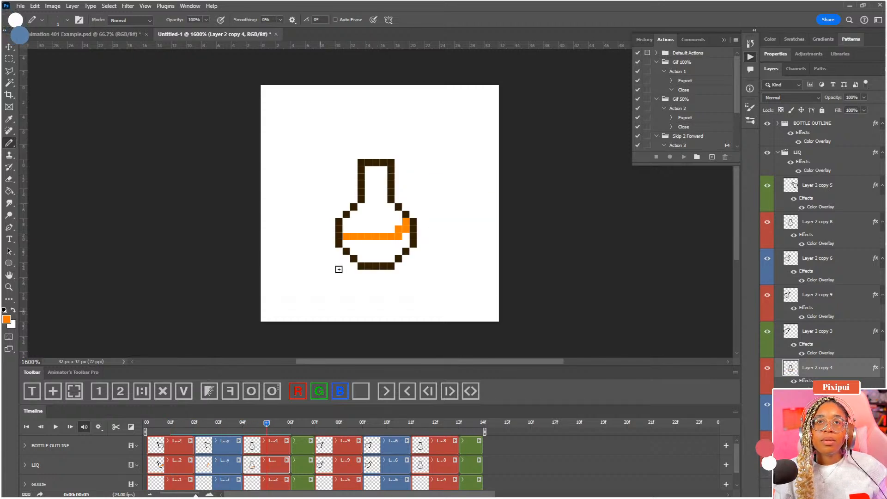
pyautogui.press('e')
pyautogui.moveTo(344, 236)
pyautogui.mouseDown()
pyautogui.moveTo(363, 232)
pyautogui.moveTo(356, 244)
pyautogui.moveTo(337, 244)
pyautogui.mouseUp()
pyautogui.press('b')
pyautogui.press('e')
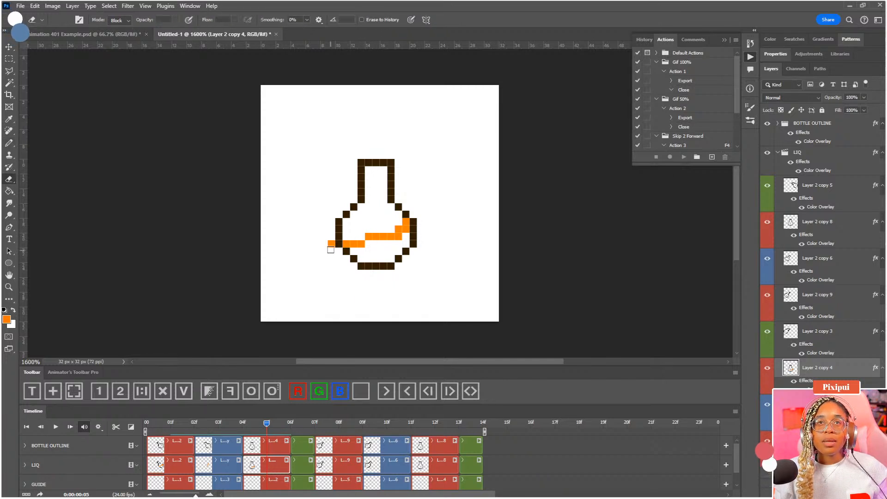
pyautogui.click(332, 244)
pyautogui.press('b')
# Draw a nearly level orange liquid line in the green LIQ clip at frame 6, stepping up one pixel at its left end
pyautogui.moveTo(264, 422)
pyautogui.mouseDown()
pyautogui.moveTo(189, 427)
pyautogui.moveTo(295, 445)
pyautogui.mouseUp()
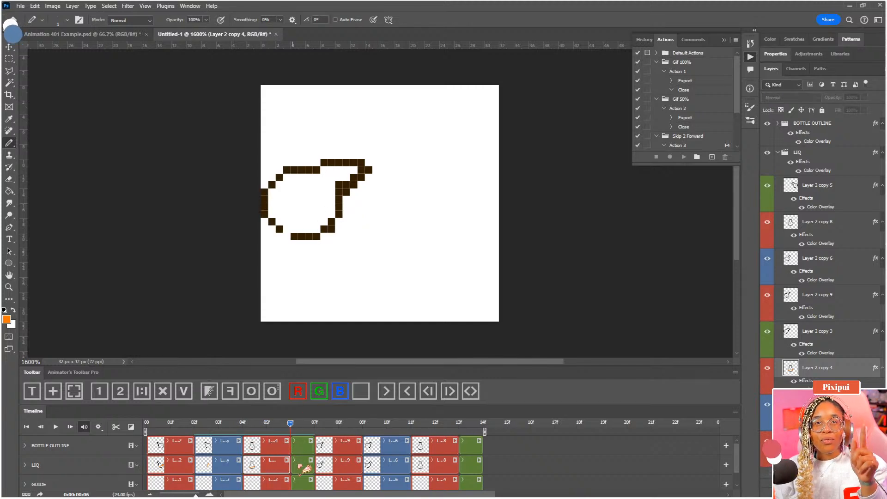
pyautogui.click(301, 466)
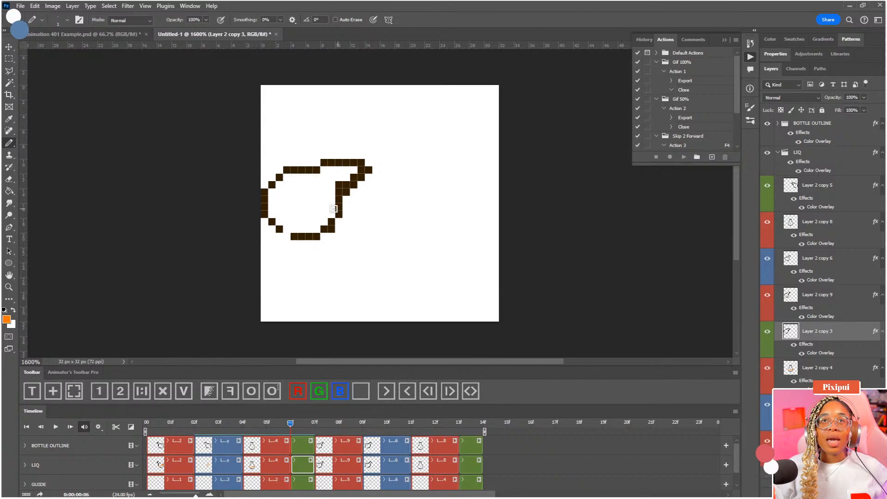
pyautogui.moveTo(333, 209); pyautogui.dragTo(270, 202)
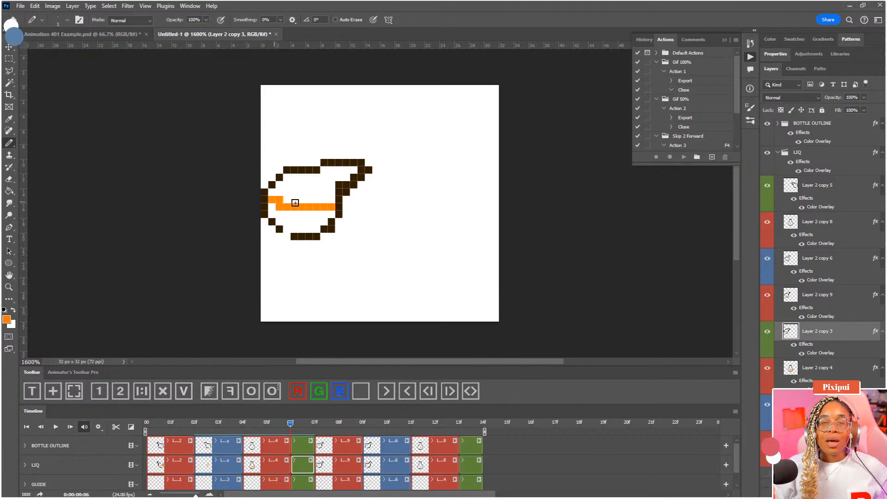
# Draw a steep diagonal orange liquid line in the red LIQ clip at frame 7 and play back the animation
pyautogui.click(309, 424)
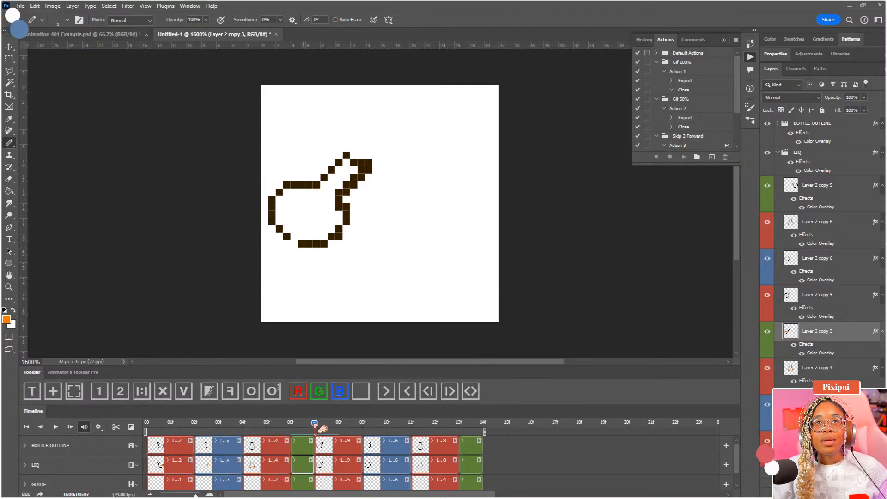
pyautogui.click(326, 460)
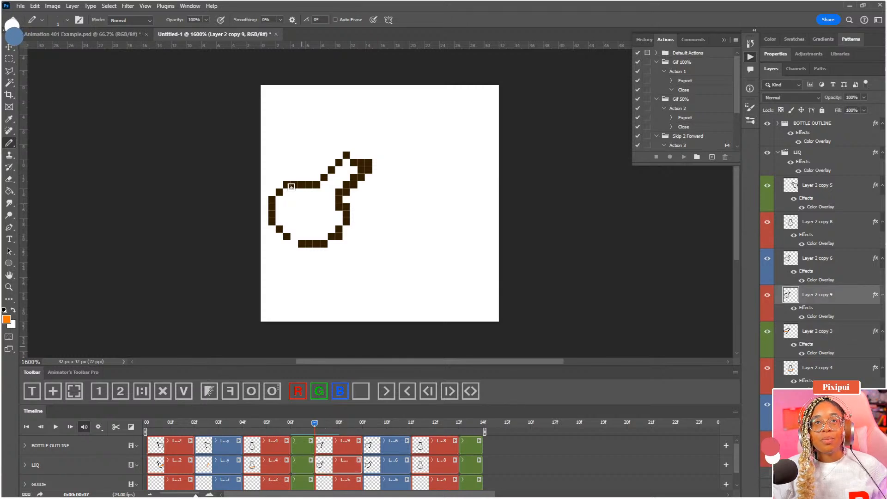
pyautogui.moveTo(294, 188); pyautogui.dragTo(331, 235)
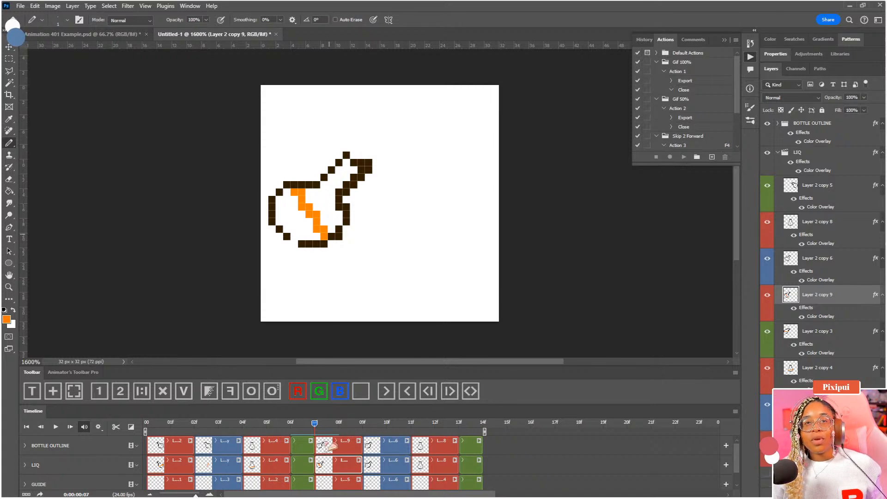
pyautogui.press('space')
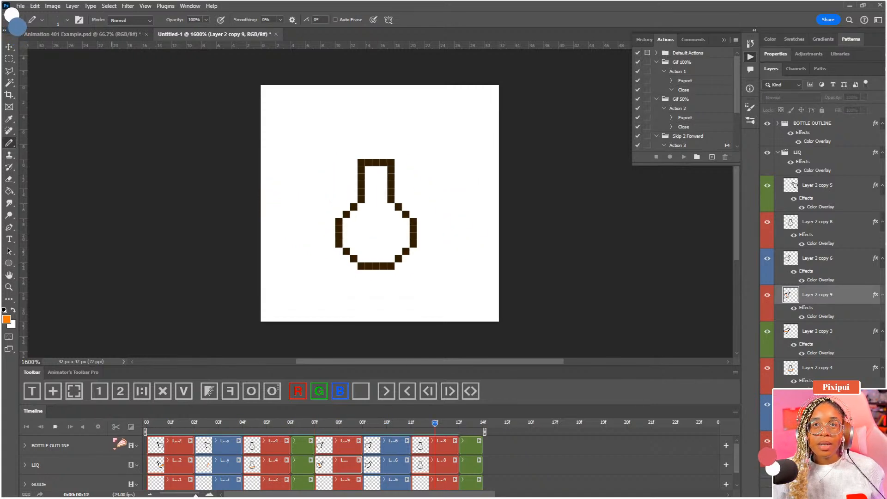
pyautogui.press('space')
# Draw a diagonal orange liquid line in the blue LIQ clip at frame 9 and rework it into a steeper slope
pyautogui.moveTo(291, 429); pyautogui.dragTo(363, 438)
pyautogui.click(378, 466)
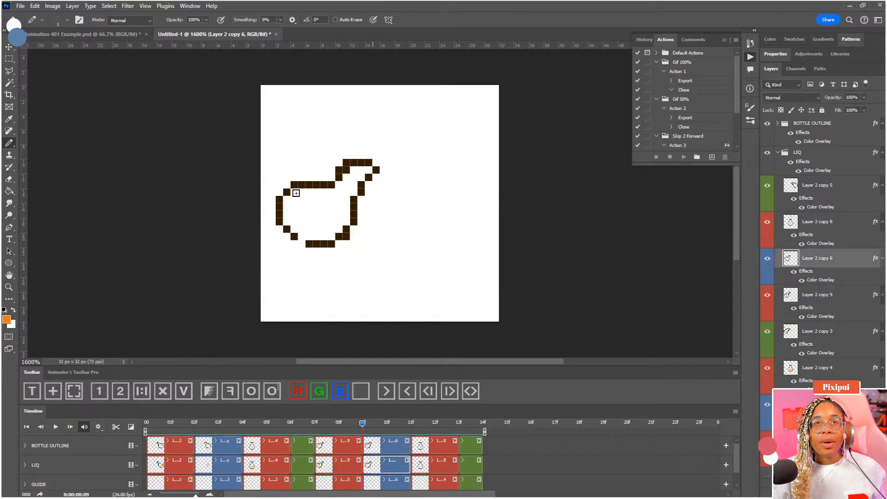
pyautogui.moveTo(296, 192); pyautogui.dragTo(337, 240)
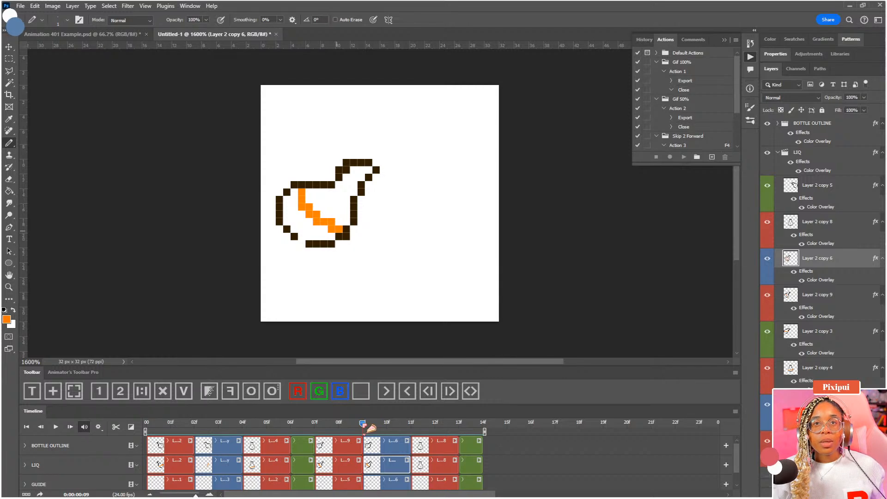
pyautogui.moveTo(370, 429)
pyautogui.mouseDown()
pyautogui.moveTo(350, 431)
pyautogui.moveTo(368, 432)
pyautogui.mouseUp()
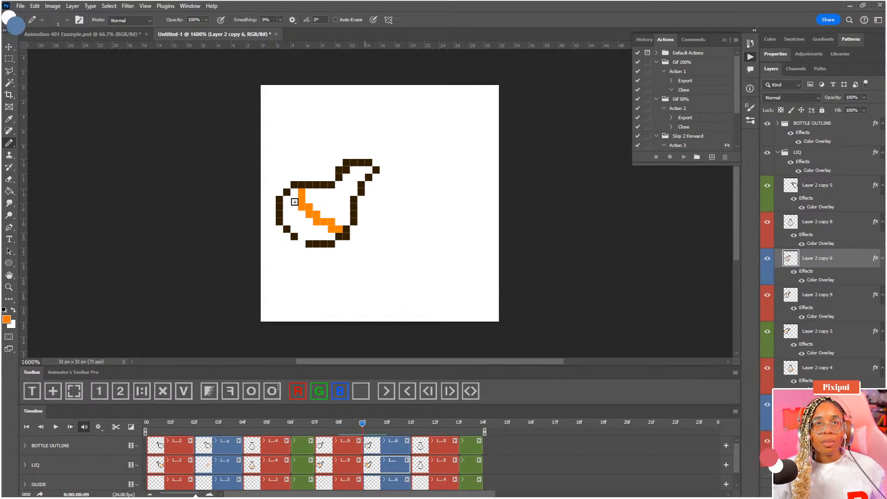
pyautogui.moveTo(295, 196)
pyautogui.mouseDown()
pyautogui.moveTo(324, 234)
pyautogui.moveTo(340, 236)
pyautogui.mouseUp()
pyautogui.press('e')
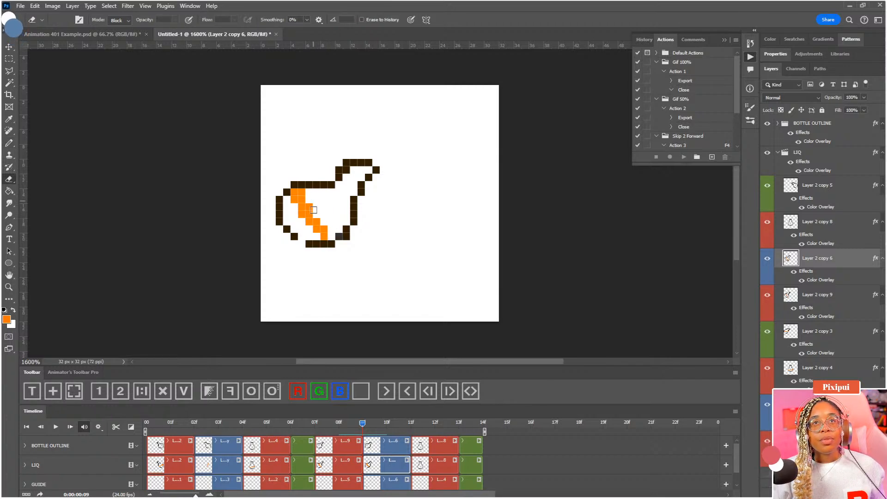
# Draw an orange liquid line raised at the left in the red LIQ clip at frame 11, using the frame 5 line for reference
pyautogui.moveTo(362, 423); pyautogui.dragTo(411, 429)
pyautogui.click(422, 460)
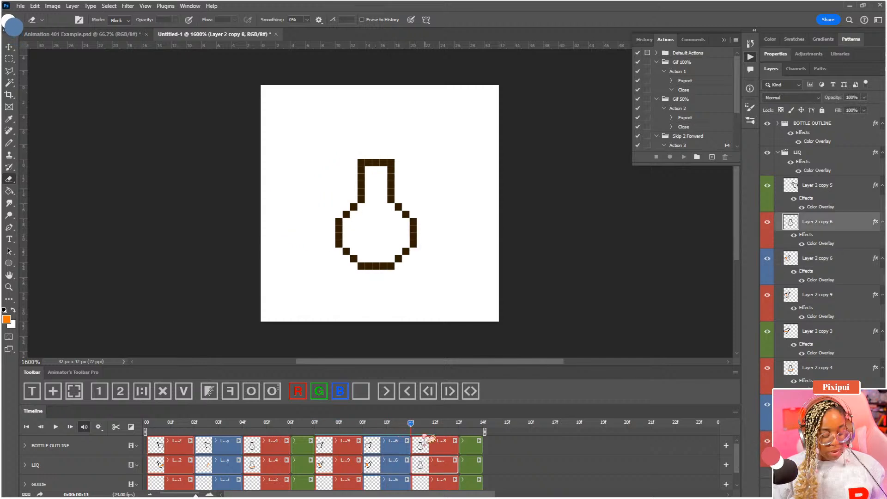
pyautogui.press('b')
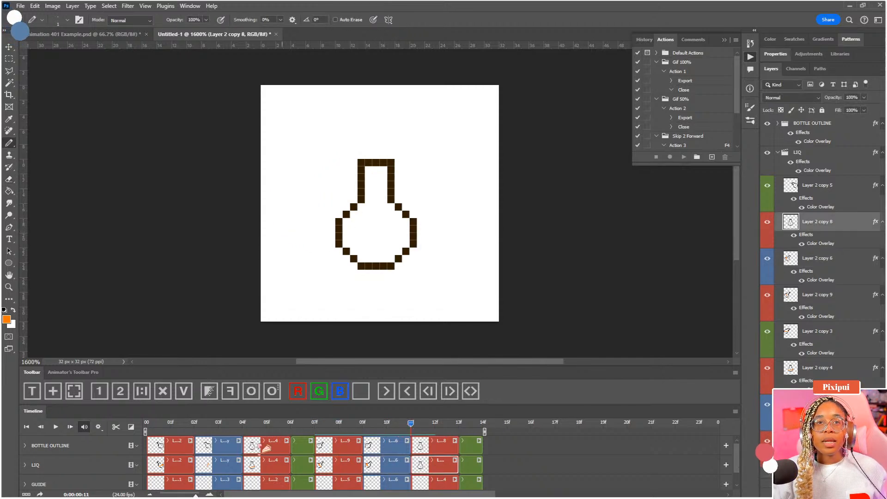
pyautogui.click(273, 424)
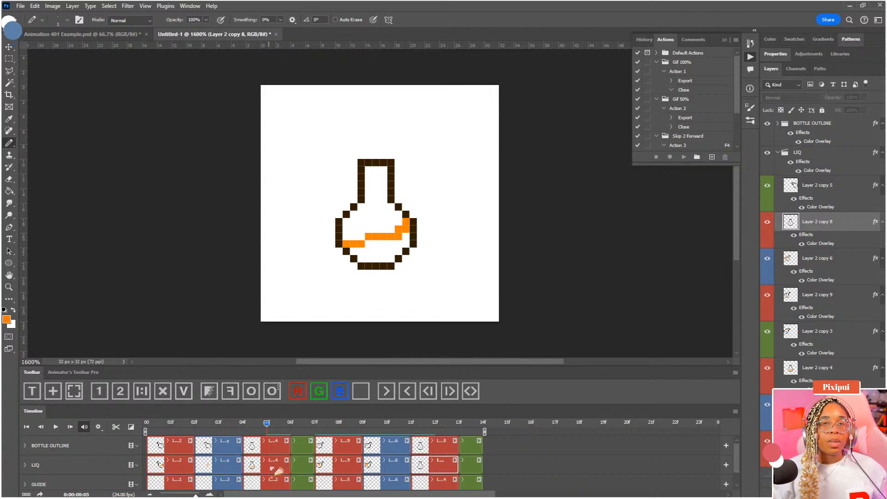
pyautogui.click(411, 423)
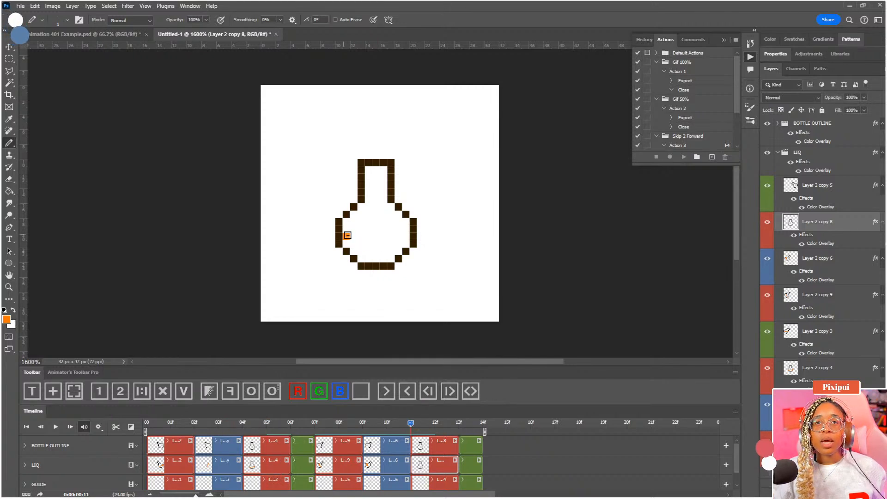
pyautogui.moveTo(347, 235); pyautogui.dragTo(407, 242)
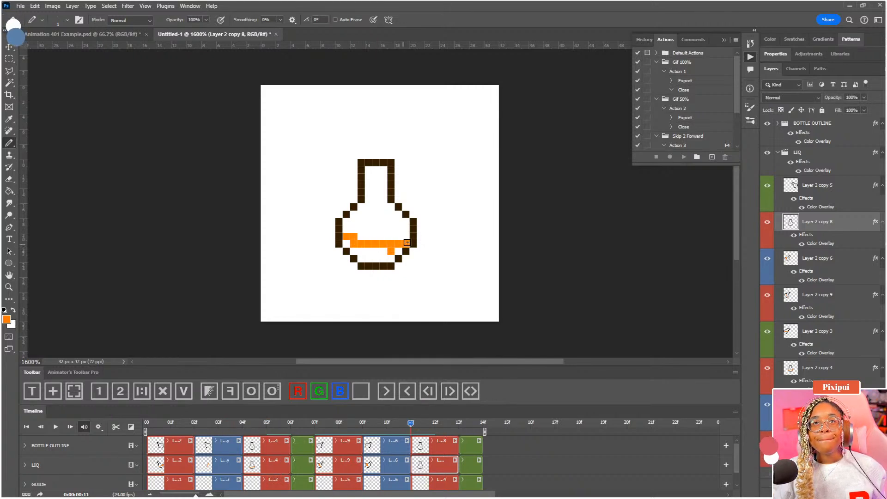
# Check the liquid line at frame 1, and draw a matching orange line rising to the right in the last green LIQ clip
pyautogui.click(463, 423)
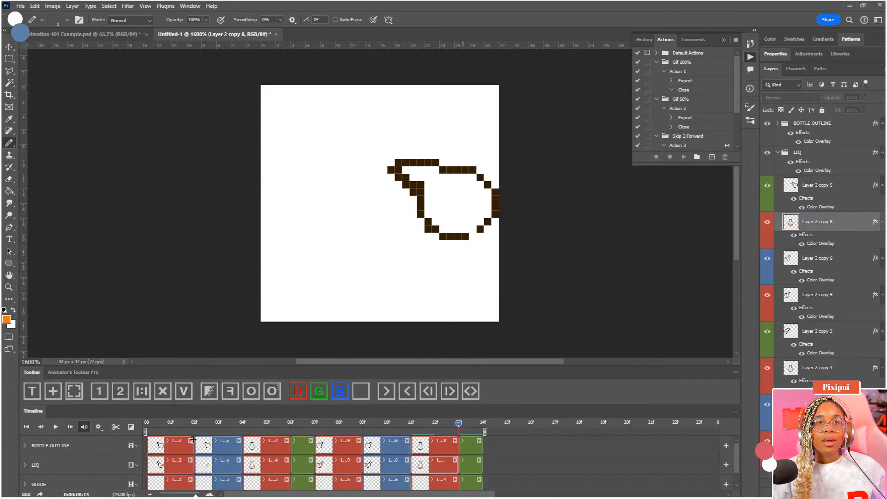
pyautogui.click(170, 431)
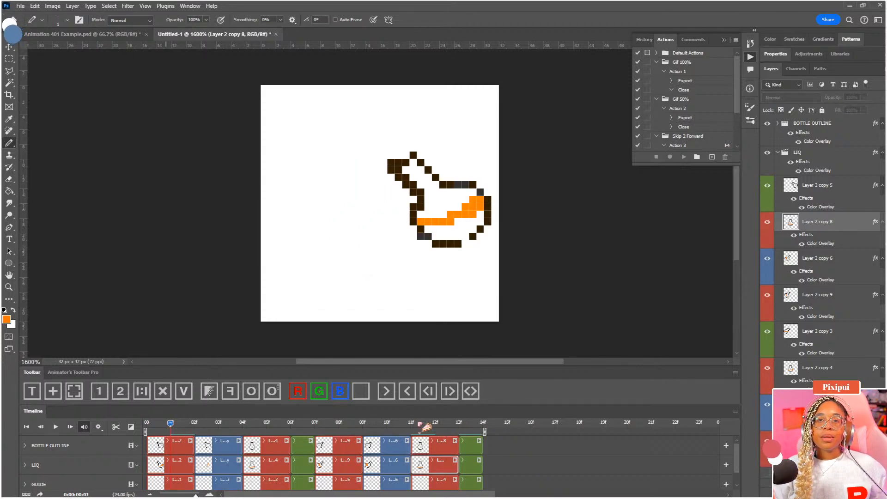
pyautogui.moveTo(171, 430); pyautogui.dragTo(457, 423)
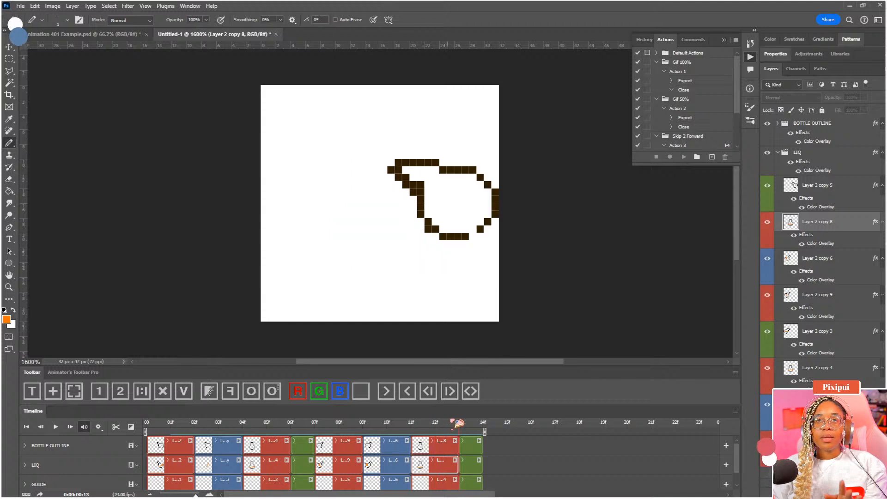
pyautogui.click(470, 463)
pyautogui.moveTo(426, 214); pyautogui.dragTo(494, 197)
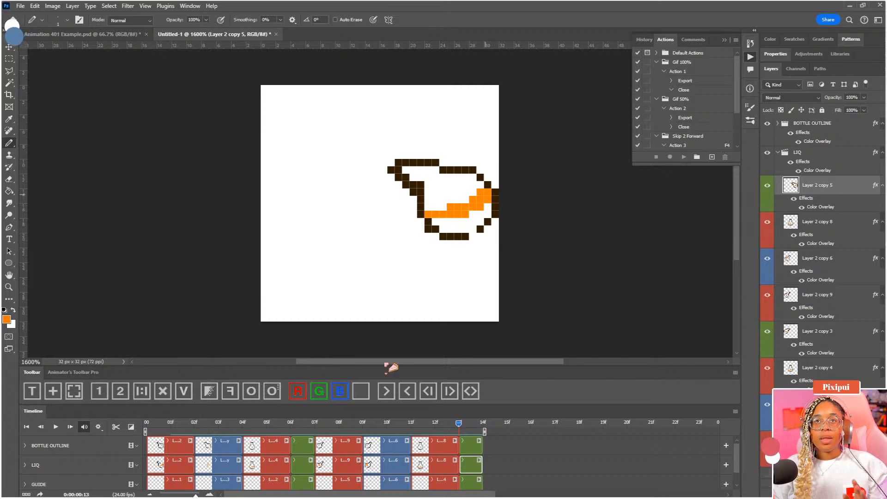
# Play back the animation from the start to review the motion of the liquid line
pyautogui.click(162, 426)
pyautogui.moveTo(159, 425); pyautogui.dragTo(79, 439)
pyautogui.press('space')
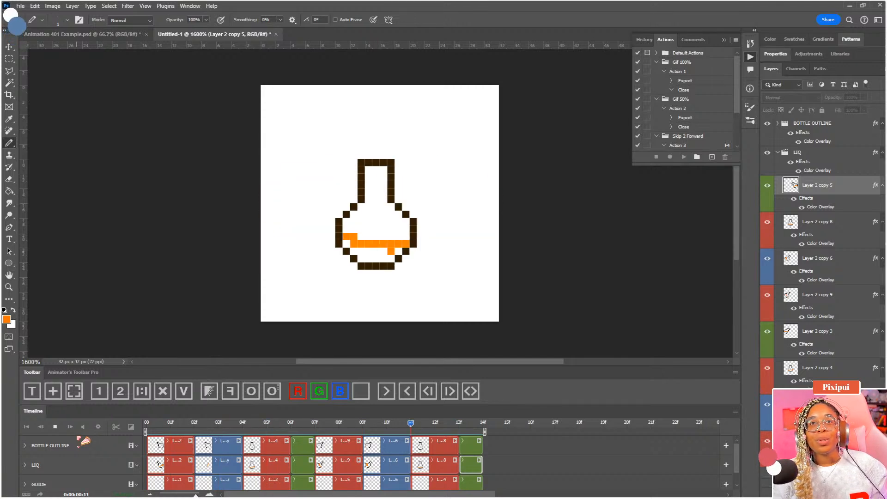
pyautogui.press('space')
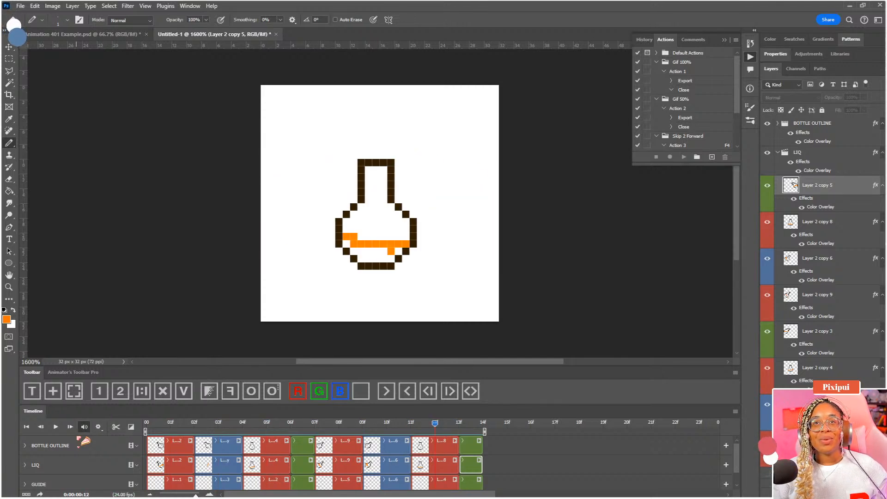
# Fill the bottle below the liquid line with orange in the first red LIQ clip at frame 0
pyautogui.moveTo(159, 427); pyautogui.dragTo(136, 432)
pyautogui.click(168, 463)
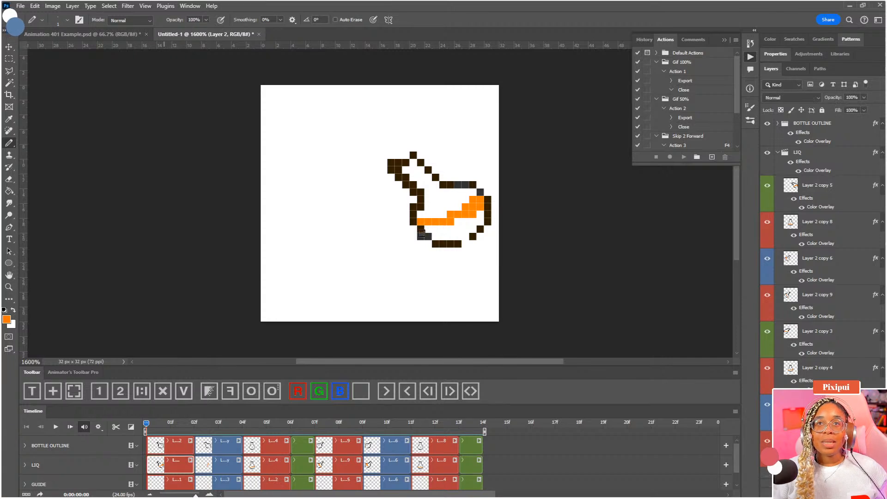
pyautogui.moveTo(429, 230)
pyautogui.mouseDown()
pyautogui.moveTo(465, 238)
pyautogui.moveTo(484, 218)
pyautogui.moveTo(436, 229)
pyautogui.moveTo(470, 218)
pyautogui.mouseUp()
# Fill the bottle body beyond the diagonal liquid line with orange in the first blue LIQ clip
pyautogui.moveTo(255, 426); pyautogui.dragTo(218, 424)
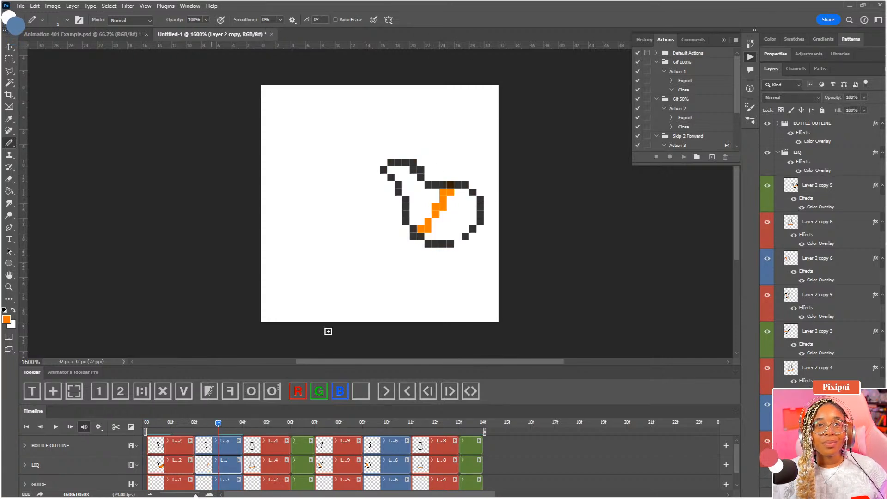
pyautogui.moveTo(427, 229)
pyautogui.mouseDown()
pyautogui.moveTo(457, 238)
pyautogui.moveTo(473, 219)
pyautogui.moveTo(472, 199)
pyautogui.moveTo(459, 191)
pyautogui.moveTo(435, 225)
pyautogui.moveTo(439, 235)
pyautogui.moveTo(460, 211)
pyautogui.moveTo(449, 231)
pyautogui.moveTo(466, 196)
pyautogui.moveTo(457, 234)
pyautogui.mouseUp()
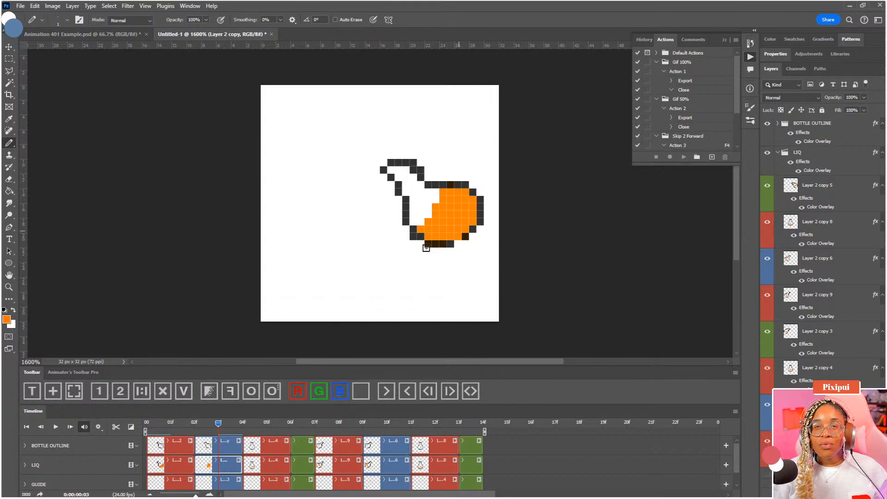
# Fill the bottle below the liquid line with orange in the LIQ clips at frames 4 and 6
pyautogui.click(248, 427)
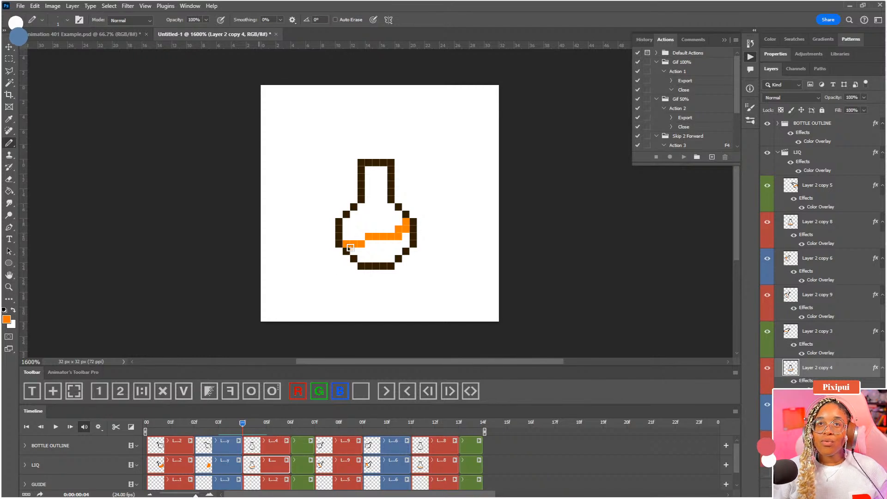
pyautogui.moveTo(350, 247)
pyautogui.mouseDown()
pyautogui.moveTo(389, 258)
pyautogui.moveTo(406, 232)
pyautogui.moveTo(389, 251)
pyautogui.moveTo(368, 246)
pyautogui.moveTo(386, 243)
pyautogui.mouseUp()
pyautogui.click(302, 427)
pyautogui.click(303, 467)
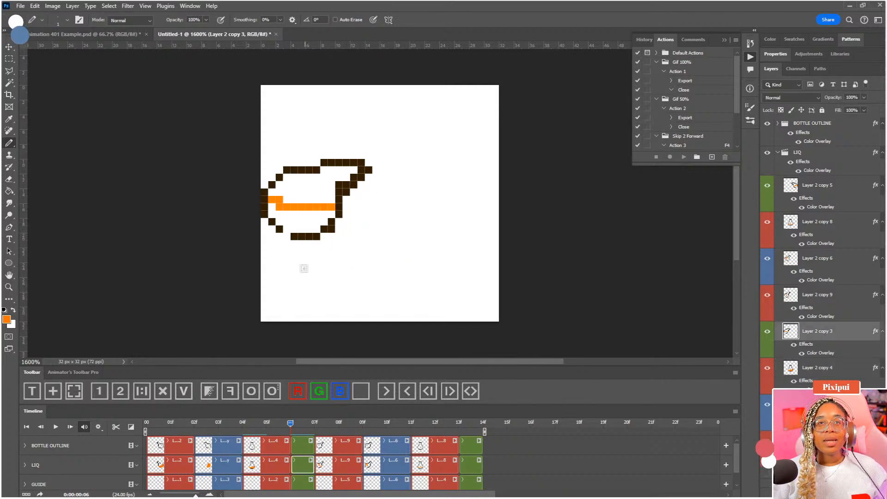
pyautogui.moveTo(271, 205)
pyautogui.mouseDown()
pyautogui.moveTo(280, 225)
pyautogui.moveTo(306, 231)
pyautogui.moveTo(329, 218)
pyautogui.moveTo(301, 213)
pyautogui.moveTo(309, 221)
pyautogui.mouseUp()
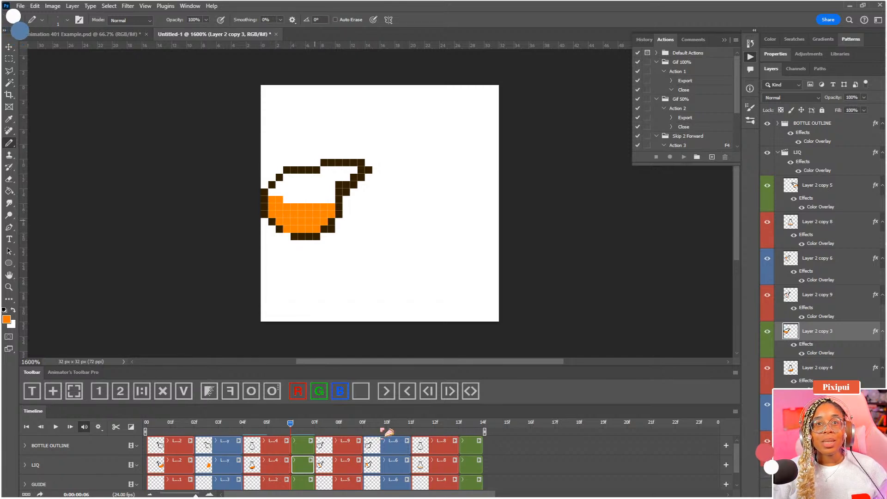
# Fill the bottle body on the outer side of the diagonal liquid line with orange in the LIQ clips at frames 7 and 9
pyautogui.click(314, 425)
pyautogui.click(332, 468)
pyautogui.moveTo(285, 194)
pyautogui.mouseDown()
pyautogui.moveTo(279, 217)
pyautogui.moveTo(311, 236)
pyautogui.moveTo(297, 231)
pyautogui.moveTo(297, 204)
pyautogui.moveTo(289, 209)
pyautogui.moveTo(306, 217)
pyautogui.mouseUp()
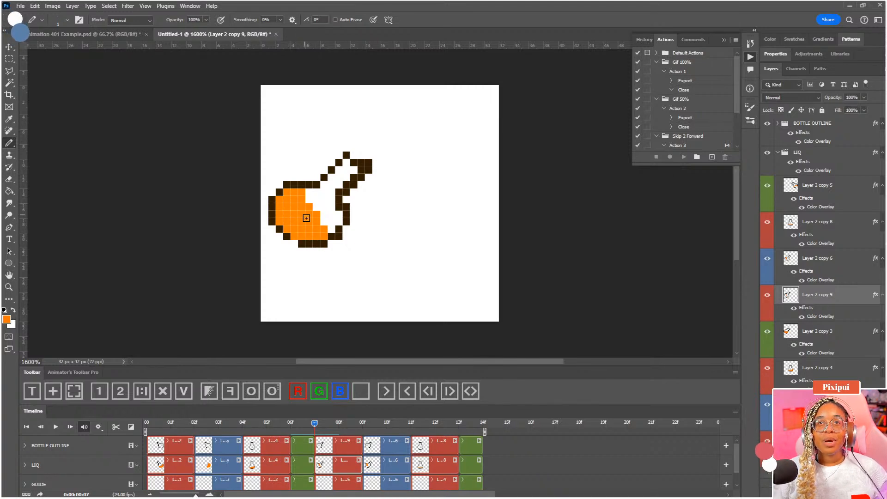
pyautogui.click(362, 423)
pyautogui.click(384, 466)
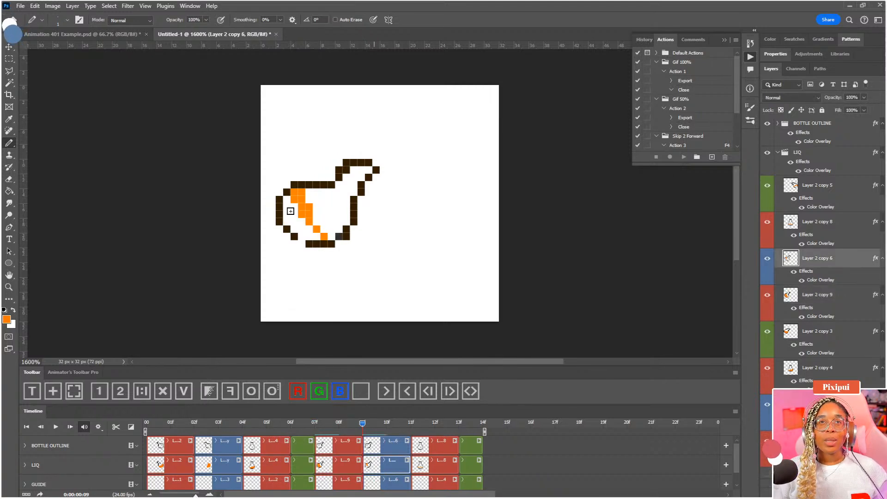
pyautogui.moveTo(289, 197)
pyautogui.mouseDown()
pyautogui.moveTo(295, 229)
pyautogui.moveTo(320, 238)
pyautogui.moveTo(293, 205)
pyautogui.mouseUp()
# Fill the upright bottle below its liquid line with orange in the last red LIQ clip at frame 12
pyautogui.click(435, 423)
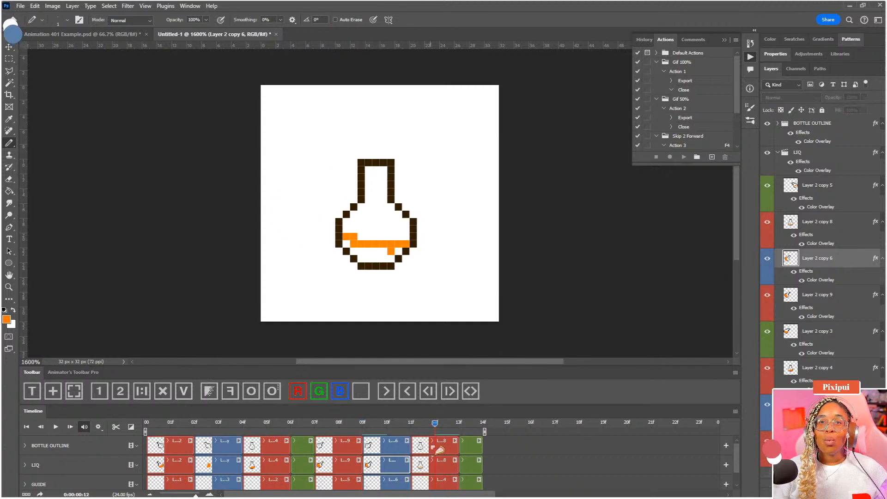
pyautogui.click(437, 465)
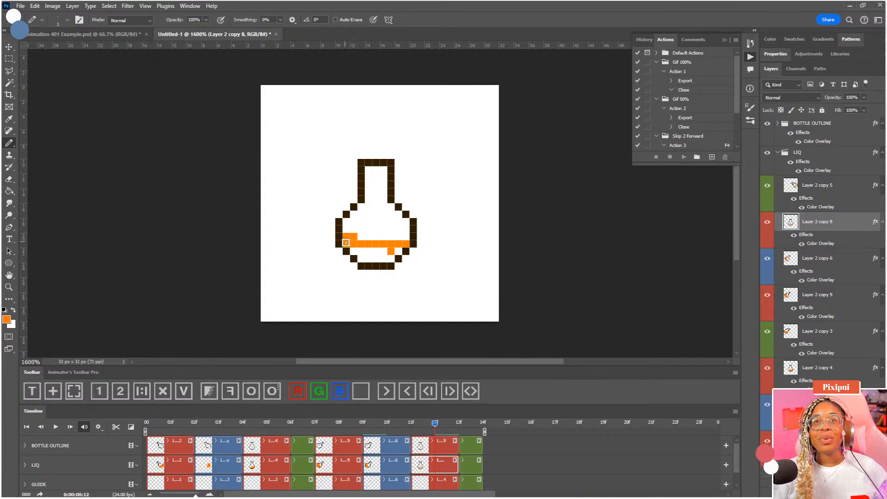
pyautogui.moveTo(346, 242)
pyautogui.mouseDown()
pyautogui.moveTo(385, 257)
pyautogui.moveTo(400, 249)
pyautogui.moveTo(367, 250)
pyautogui.mouseUp()
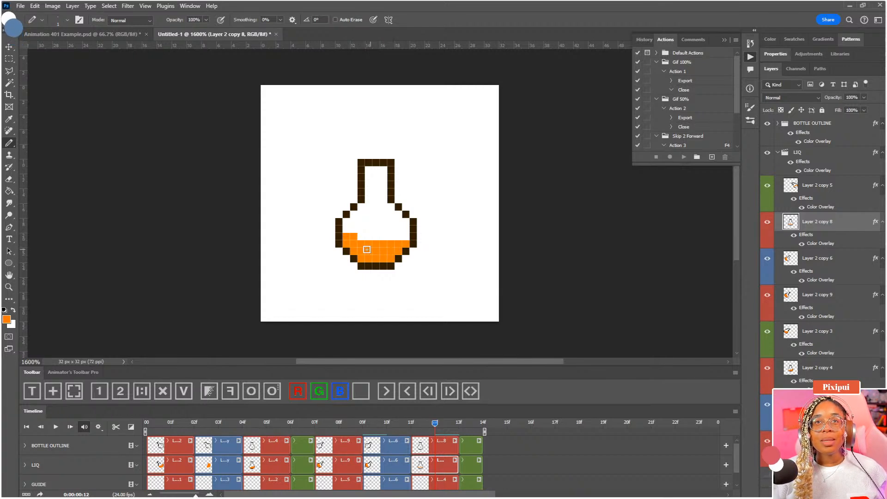
# Fill the bottle below the liquid line with orange in the last green LIQ clip, and play back the animation
pyautogui.click(469, 425)
pyautogui.click(471, 465)
pyautogui.moveTo(435, 220)
pyautogui.mouseDown()
pyautogui.moveTo(450, 229)
pyautogui.moveTo(479, 227)
pyautogui.moveTo(491, 203)
pyautogui.moveTo(446, 223)
pyautogui.mouseUp()
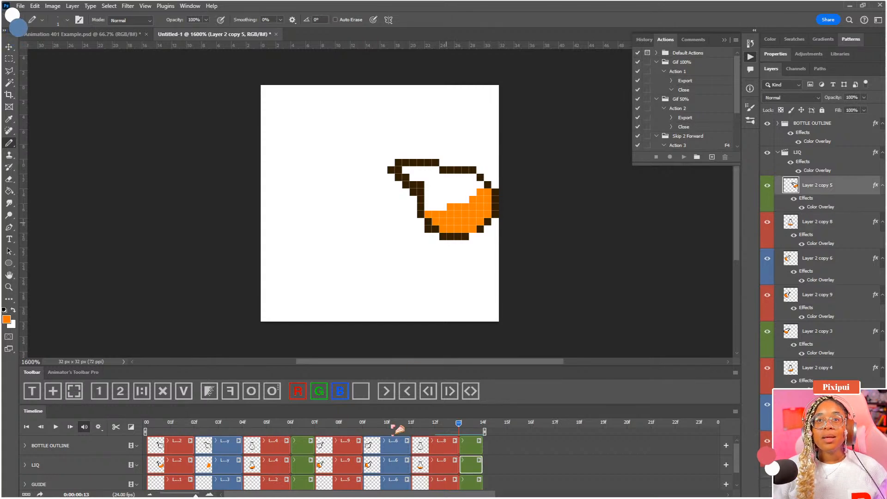
pyautogui.press('space')
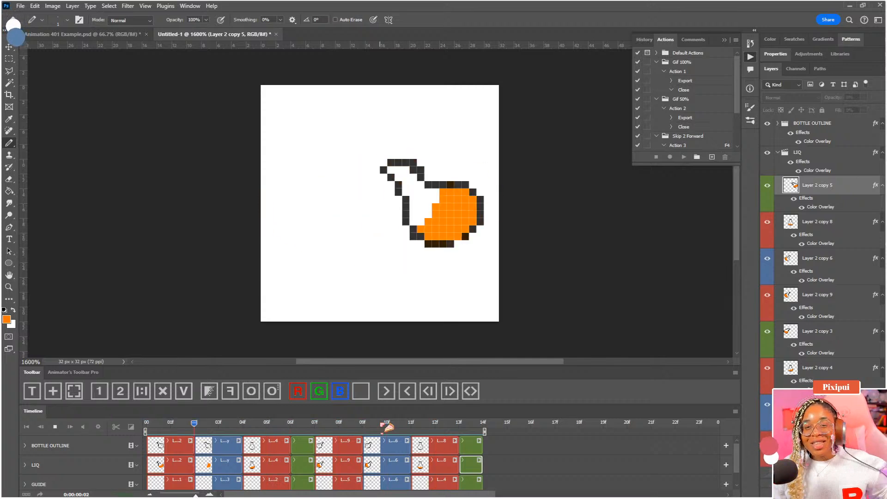
pyautogui.press('space')
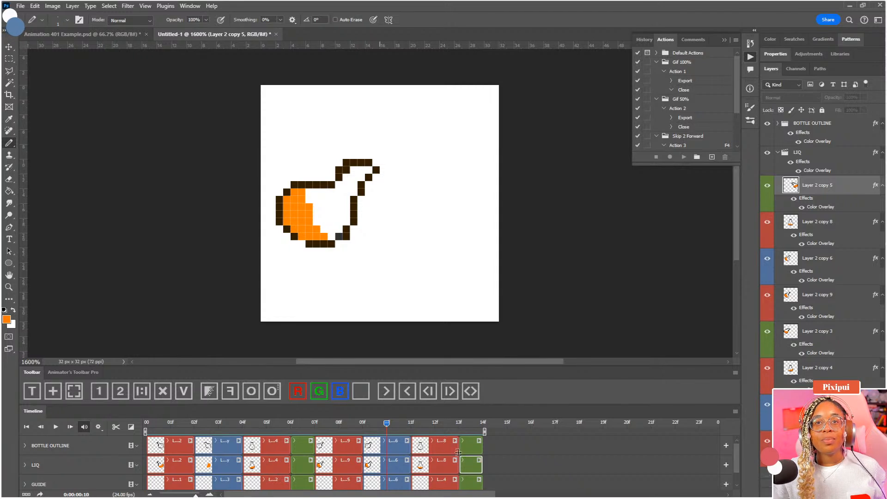
# Erase one pixel as a bubble near the bottle's right wall at frame 1 and near the liquid's top at frame 3 in LIQ
pyautogui.click(182, 428)
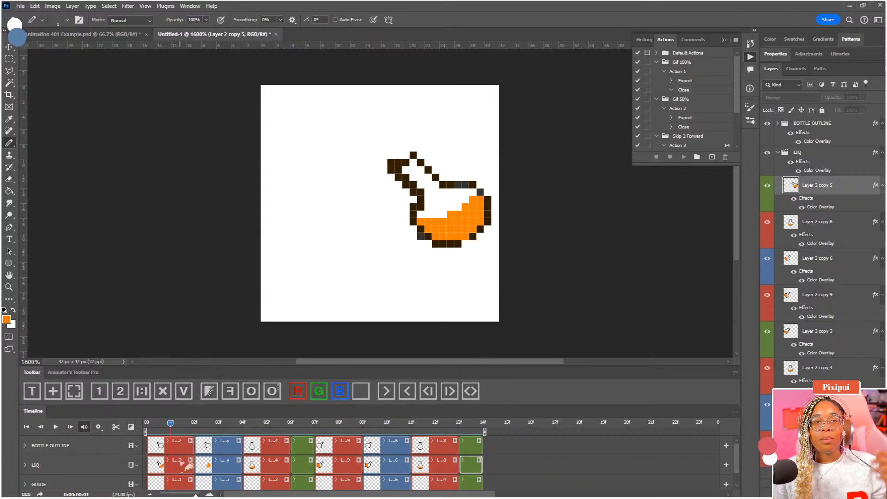
pyautogui.click(186, 466)
pyautogui.press('e')
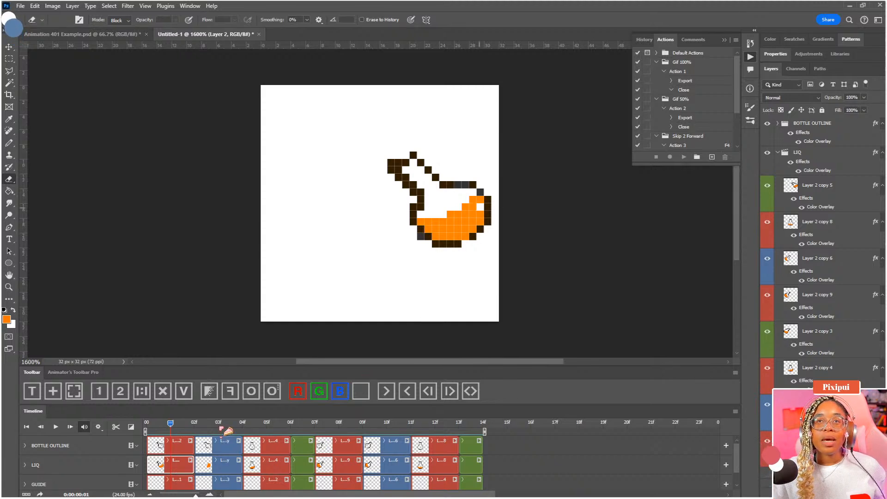
pyautogui.click(220, 429)
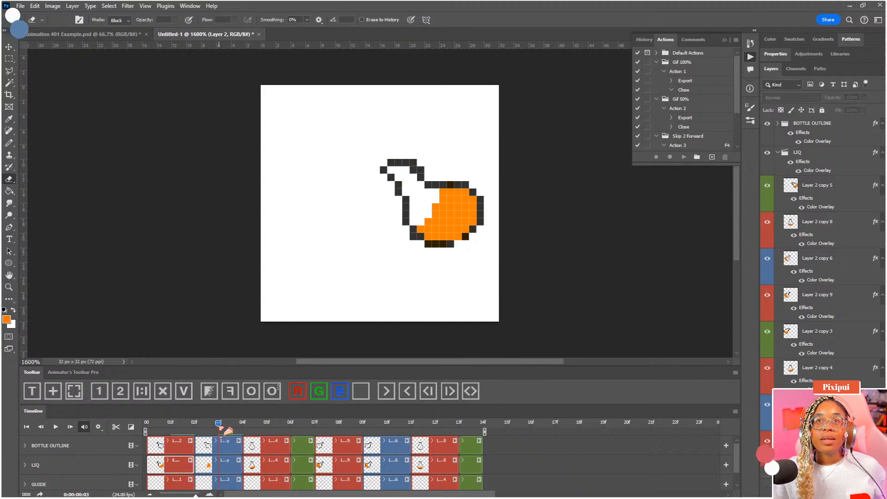
pyautogui.click(224, 458)
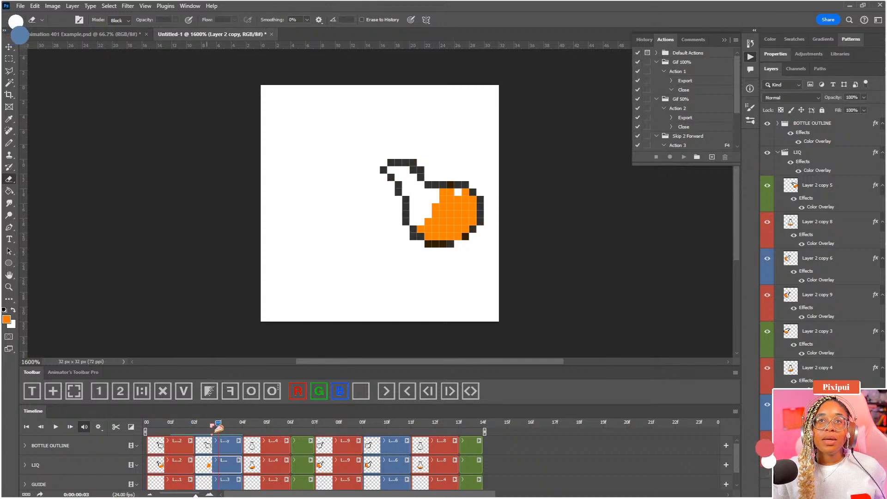
# Erase one bubble pixel near the right side of the upright bottle's liquid in the frame 4 LIQ clip, and preview the motion
pyautogui.click(236, 430)
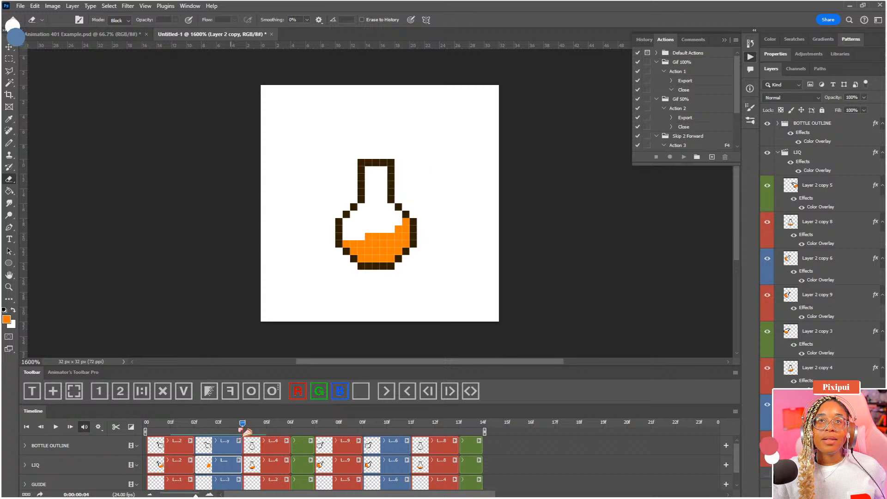
pyautogui.click(261, 465)
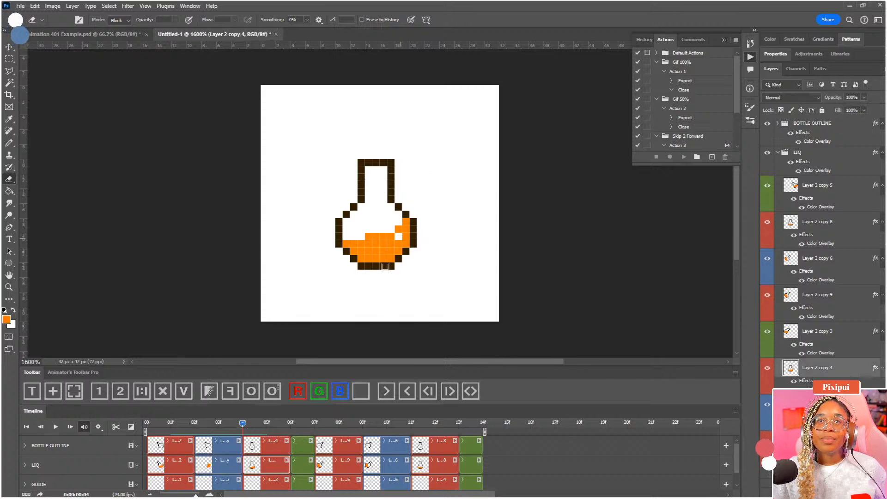
pyautogui.press('F3')
pyautogui.press('F3')
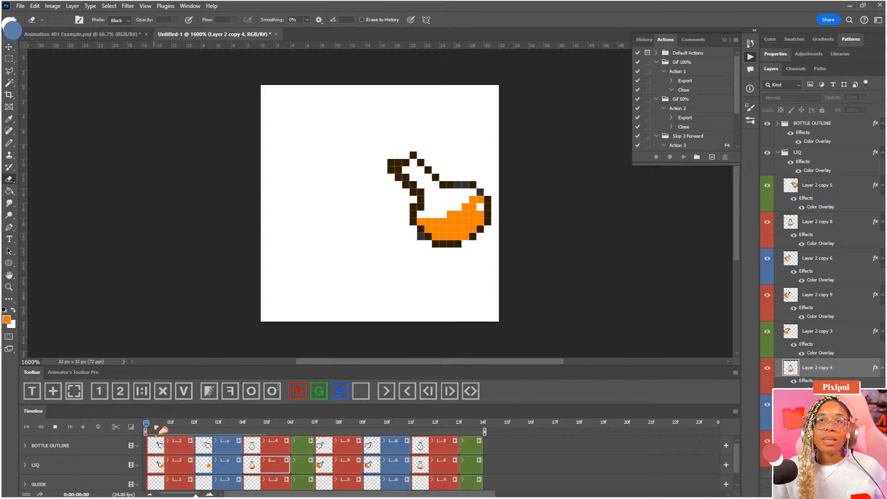
pyautogui.press('F4')
pyautogui.press('F4')
# Erase one bubble pixel inside the liquid in the LIQ clips at frames 6 and 7
pyautogui.click(290, 429)
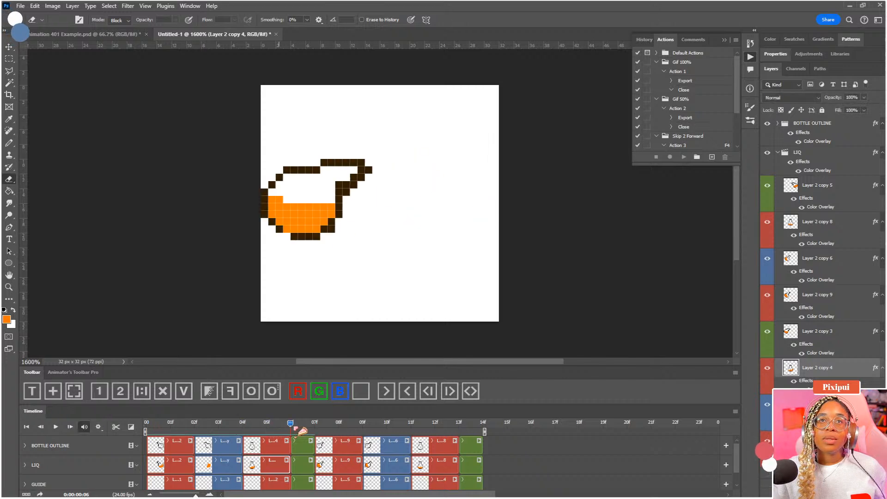
pyautogui.click(303, 464)
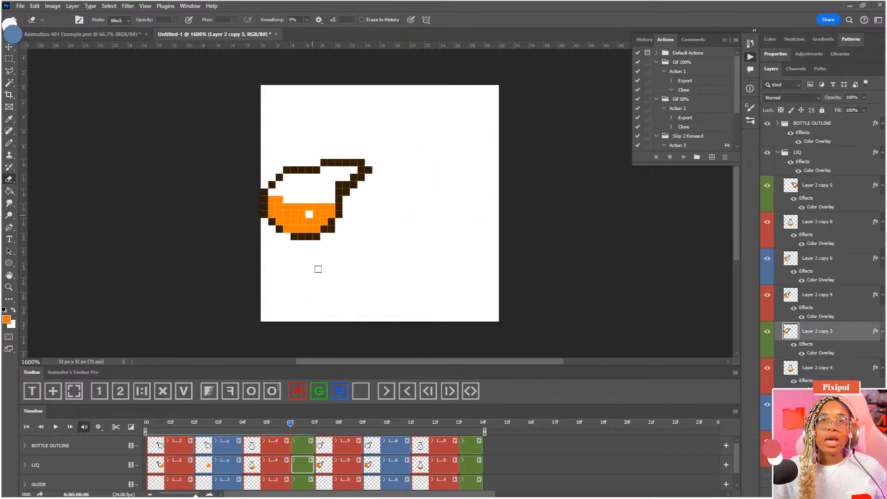
pyautogui.click(323, 425)
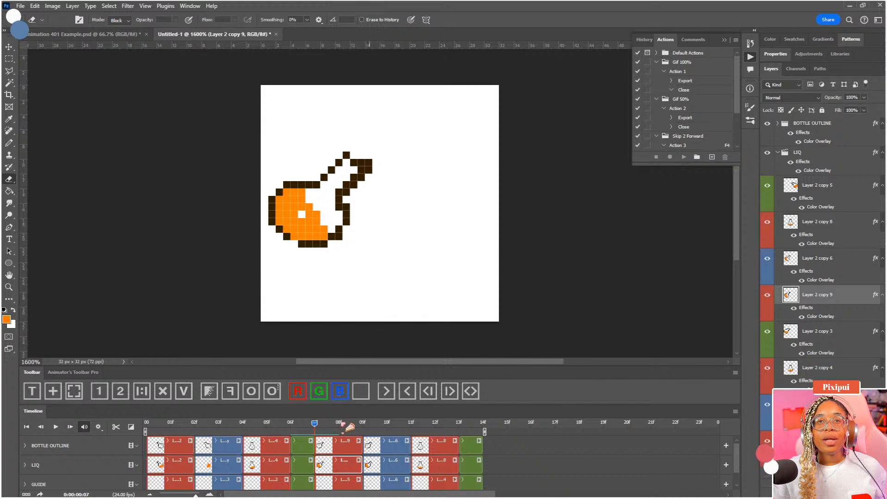
# Erase one bubble pixel in the lower part of the liquid in the LIQ clips at frames 9 and 11
pyautogui.moveTo(350, 428); pyautogui.dragTo(363, 428)
pyautogui.click(374, 467)
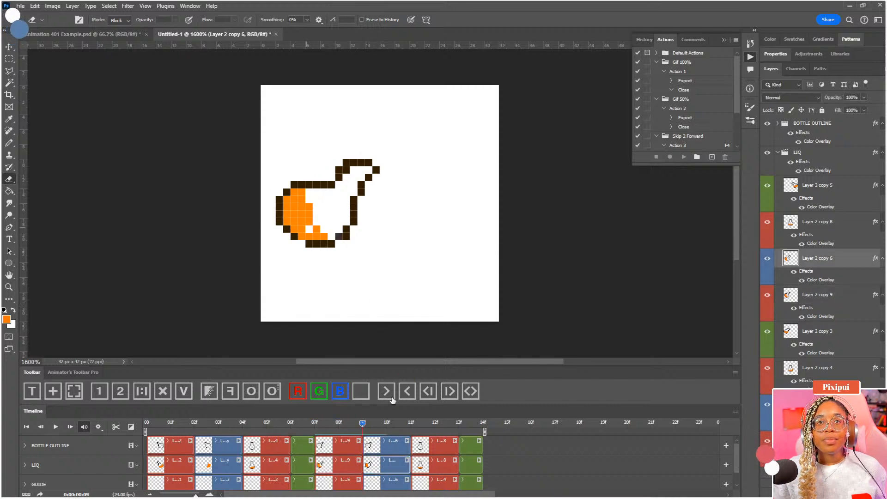
pyautogui.click(411, 428)
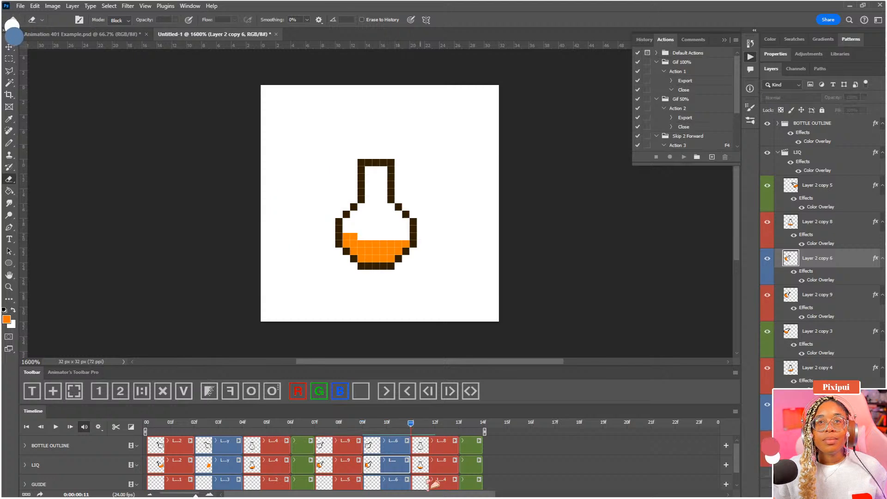
pyautogui.click(436, 468)
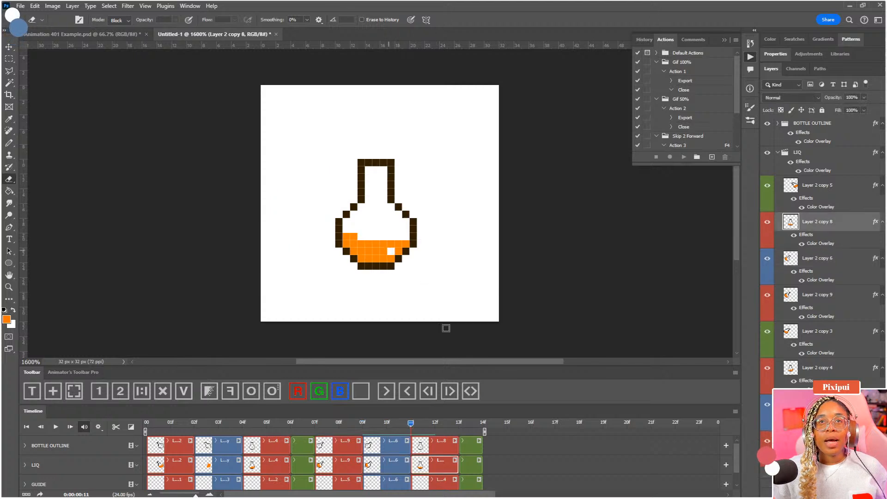
# Compare frame 13 with frame 1, and erase one bubble pixel beside the bottle's right wall in the last green LIQ clip
pyautogui.click(473, 425)
pyautogui.click(175, 425)
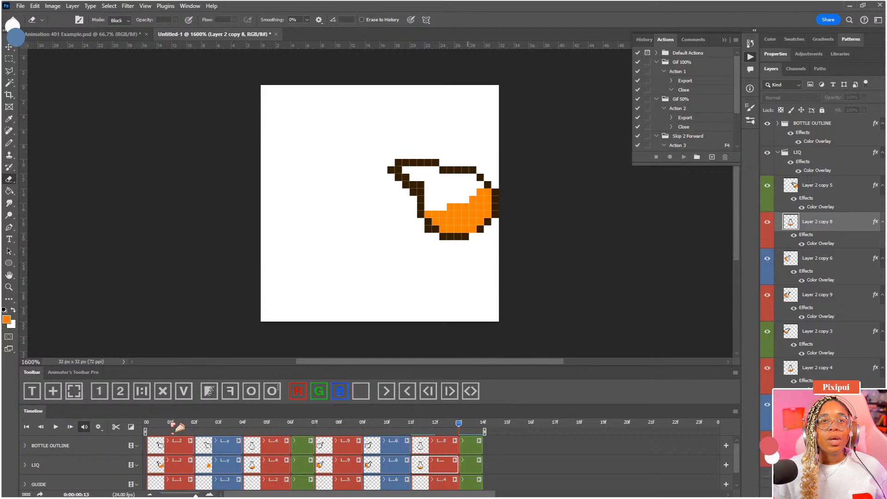
pyautogui.click(475, 426)
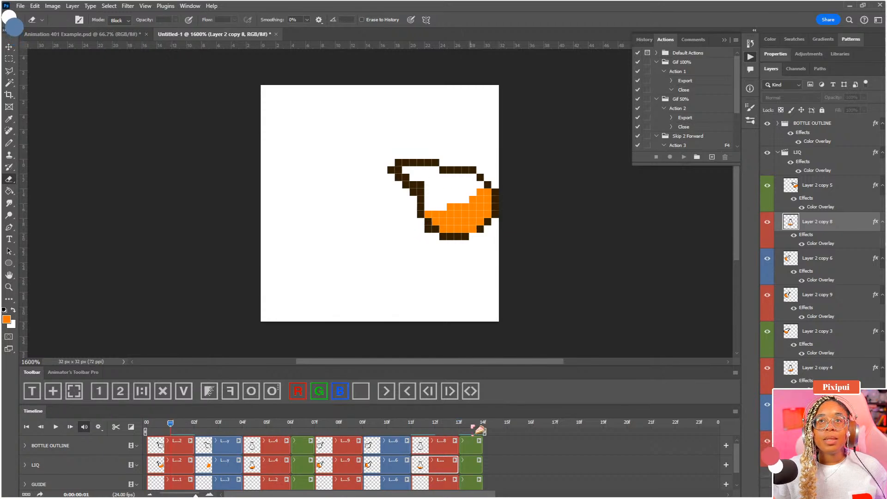
pyautogui.click(481, 467)
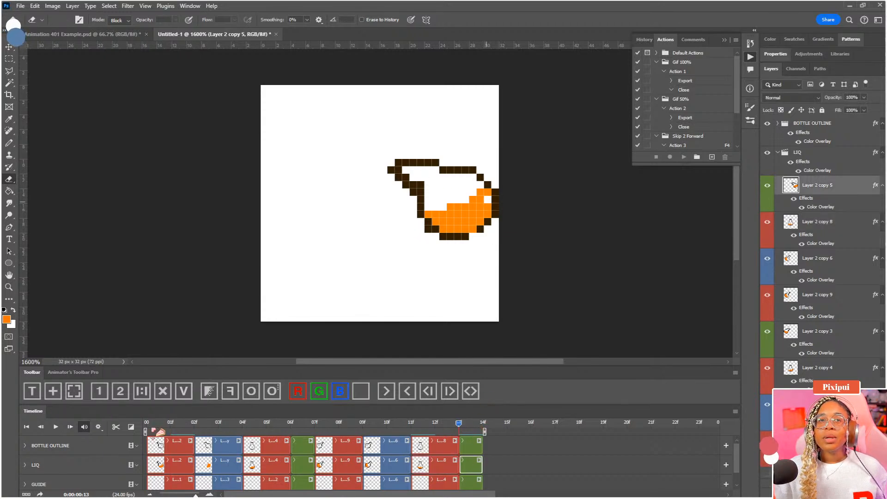
# Compare the first and last frames, and play back the animation from the start to review the bubble's motion
pyautogui.click(171, 424)
pyautogui.click(482, 425)
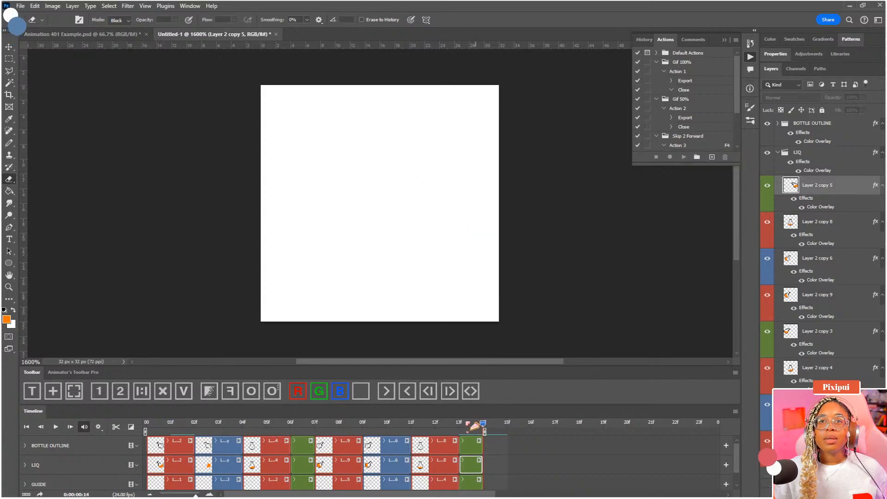
pyautogui.moveTo(468, 425); pyautogui.dragTo(6, 426)
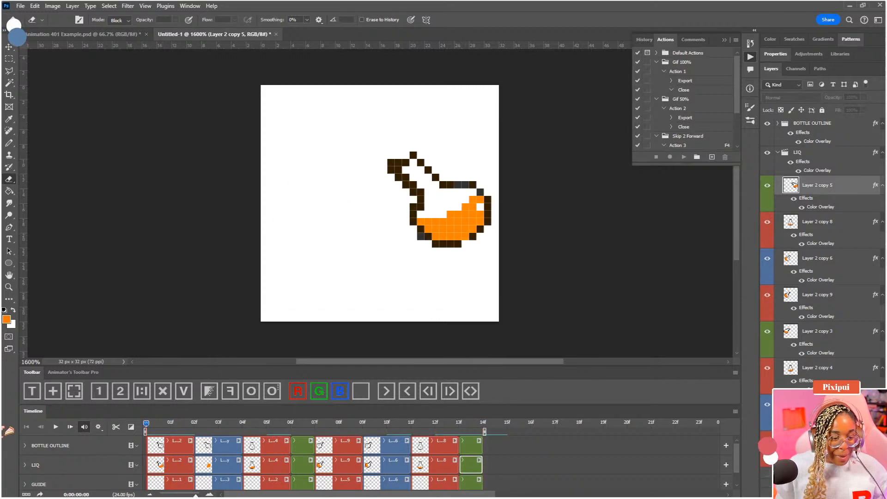
pyautogui.hotkey('ctrl', 'shift', 's')
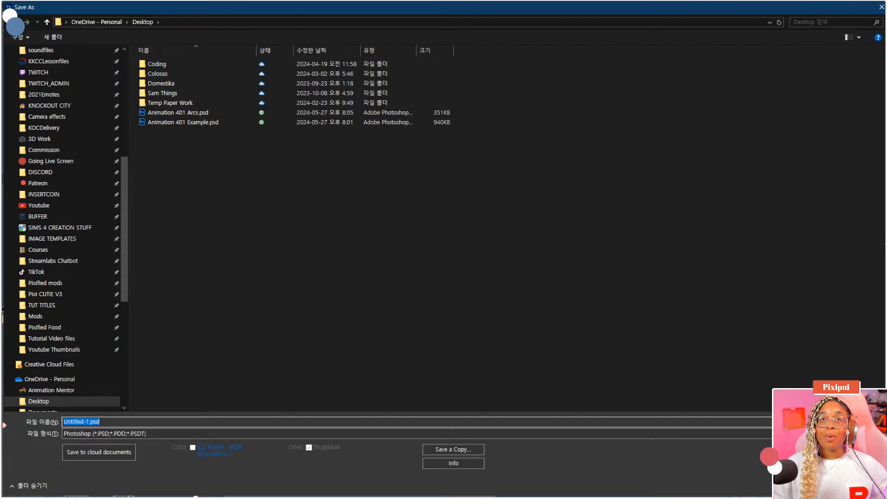
pyautogui.press('Escape')
pyautogui.press('space')
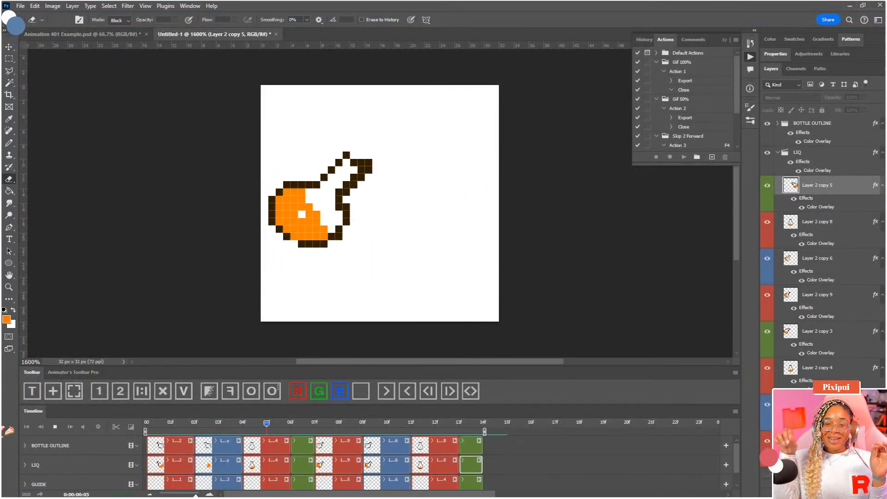
pyautogui.press('space')
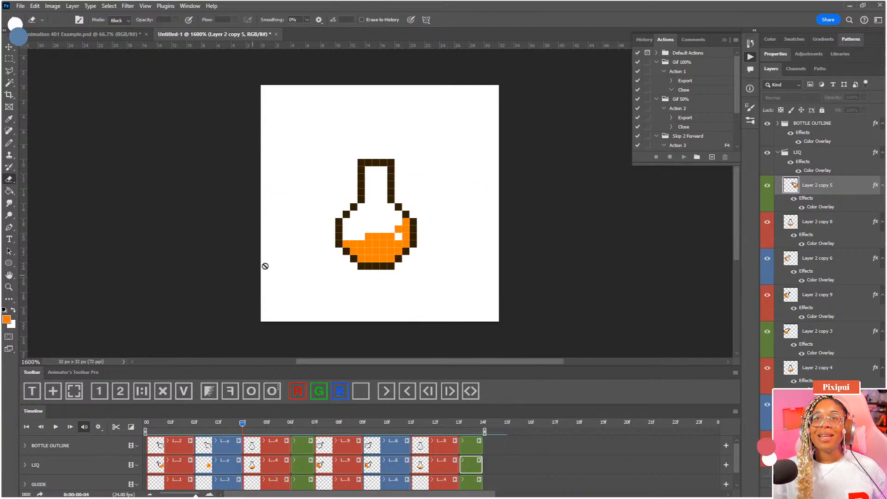
# Collapse the LIQ group and duplicate it with all its clips
pyautogui.click(778, 153)
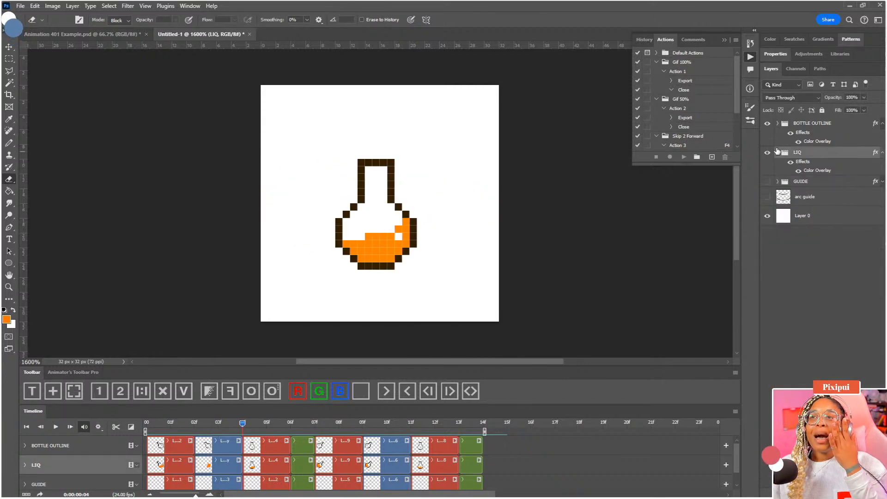
pyautogui.click(782, 153)
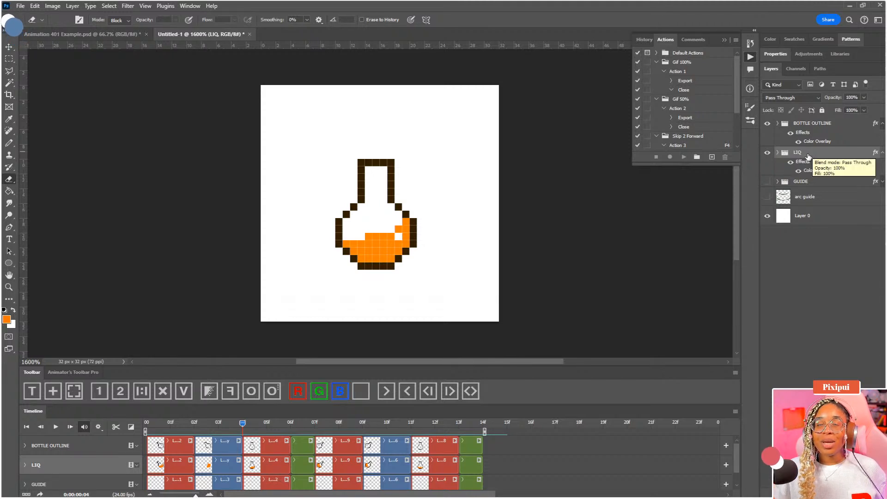
pyautogui.hotkey('ctrl', 'j')
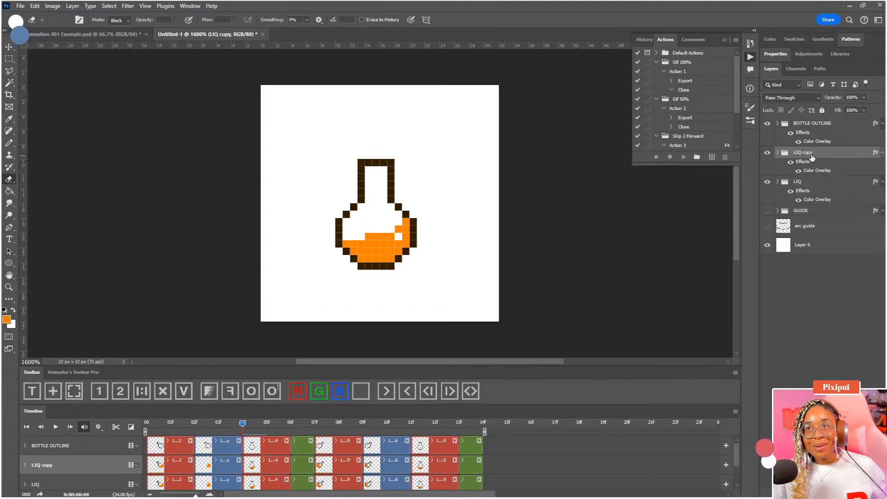
# Move the duplicated liquid group below the LIQ group and rename it LIQ BK
pyautogui.moveTo(810, 157); pyautogui.dragTo(806, 205)
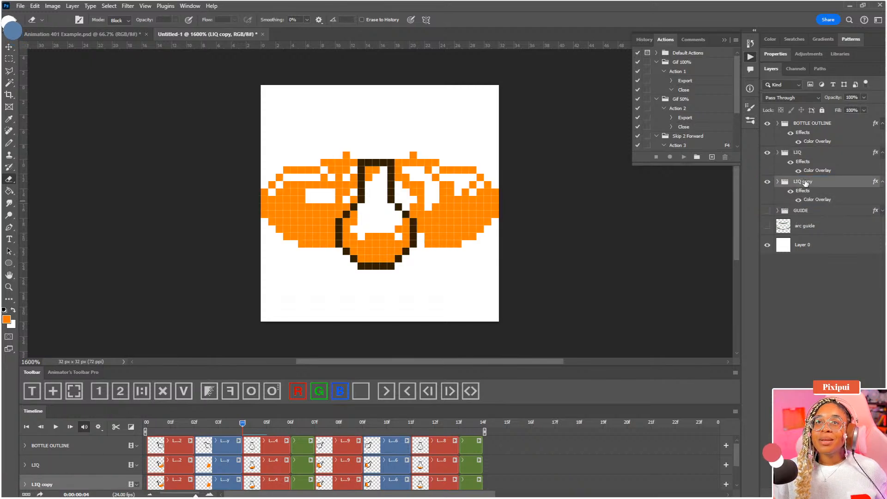
pyautogui.doubleClick(804, 183)
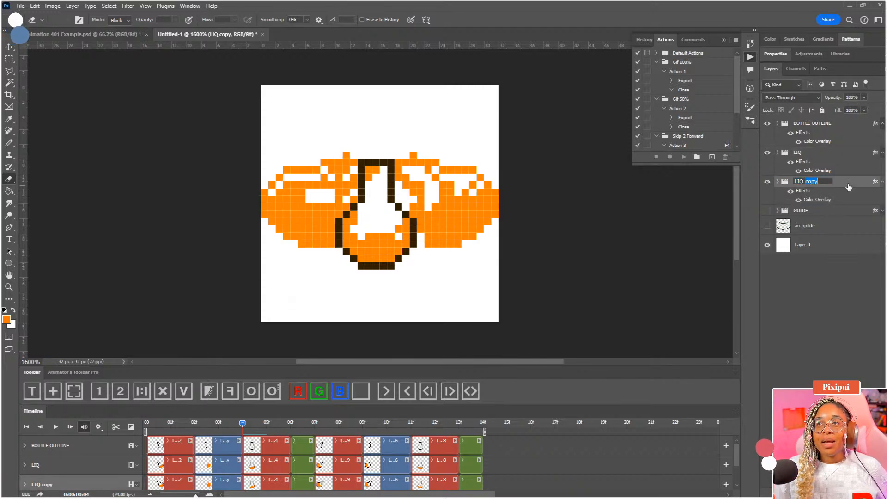
pyautogui.press('Return')
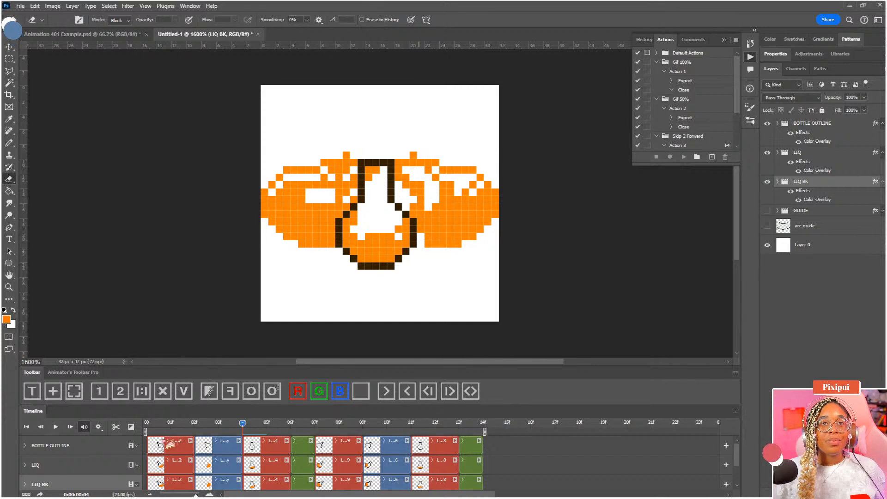
# Set the foreground colour to dark brown and pencil a stepped back-liquid edge above the orange liquid in the first LIQ BK clip
pyautogui.moveTo(174, 428); pyautogui.dragTo(115, 435)
pyautogui.click(175, 482)
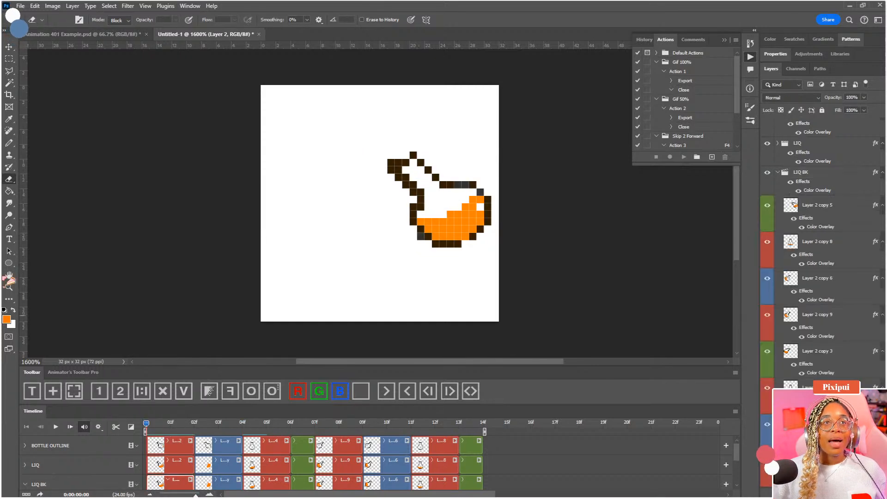
pyautogui.click(6, 319)
pyautogui.moveTo(86, 225)
pyautogui.mouseDown()
pyautogui.moveTo(107, 240)
pyautogui.moveTo(118, 221)
pyautogui.mouseUp()
pyautogui.click(230, 161)
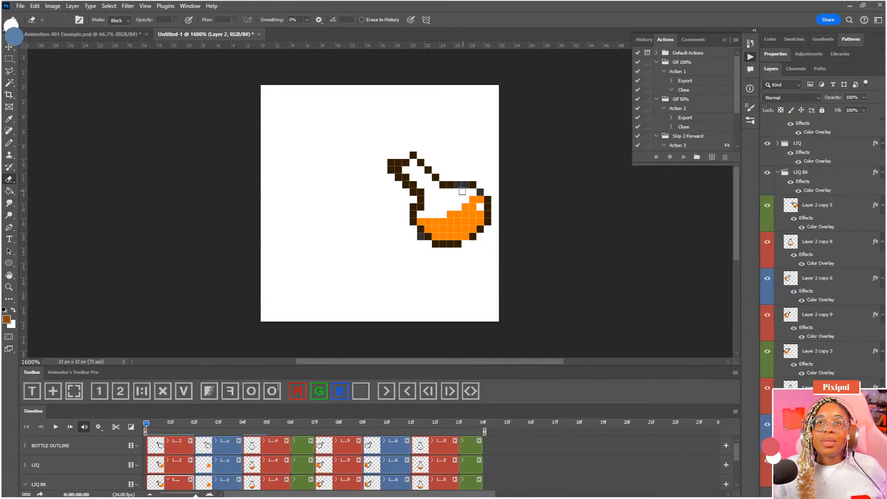
pyautogui.press('b')
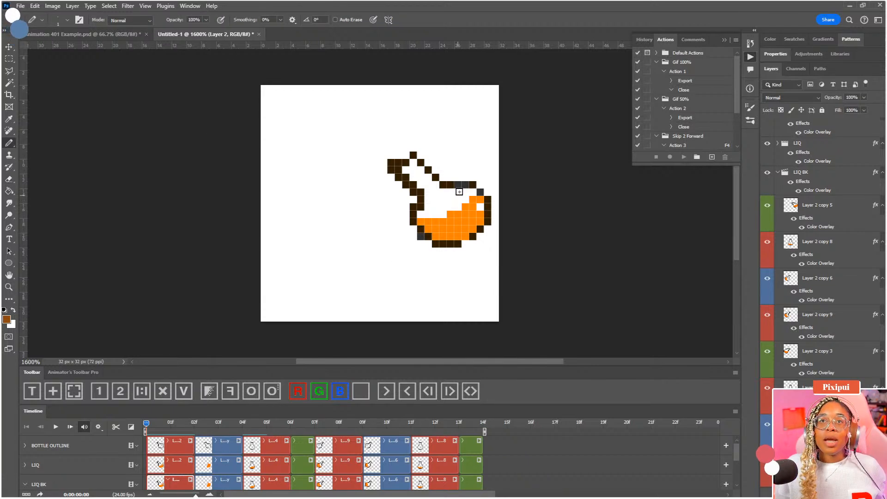
pyautogui.moveTo(458, 190); pyautogui.dragTo(448, 218)
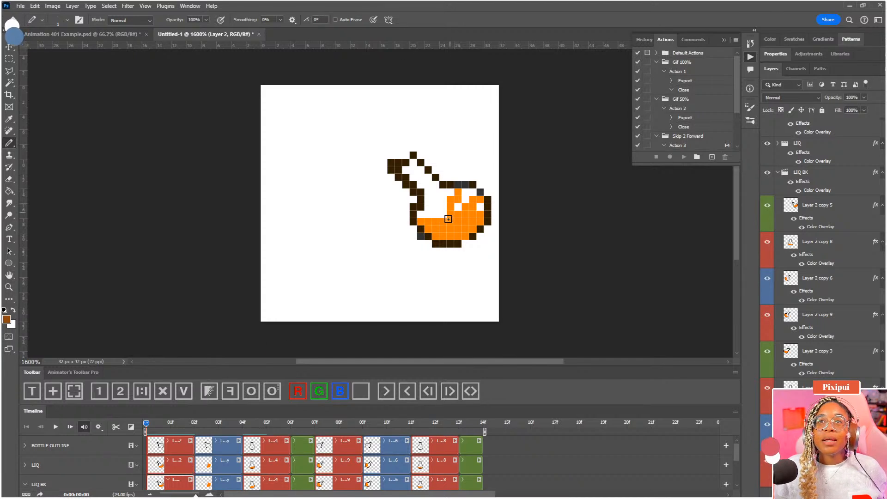
# Change the LIQ BK group's Color Overlay from the orange to a dark brown
pyautogui.scroll(1, 824, 247)
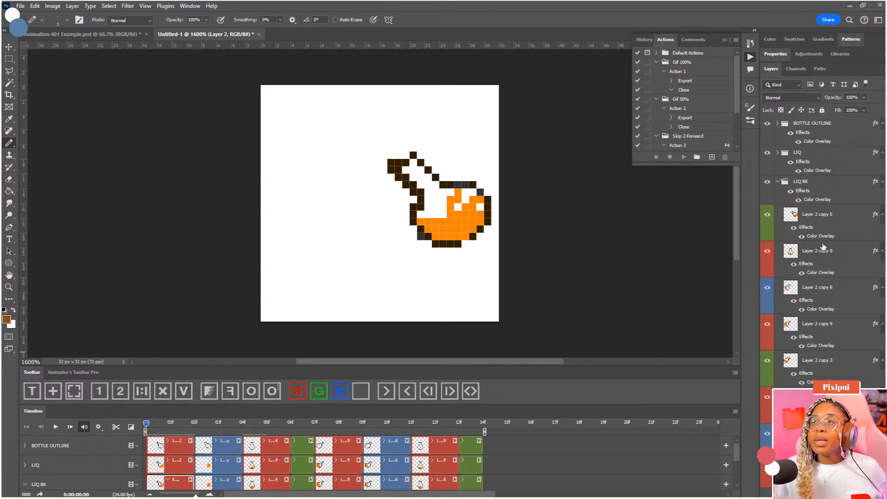
pyautogui.click(808, 183)
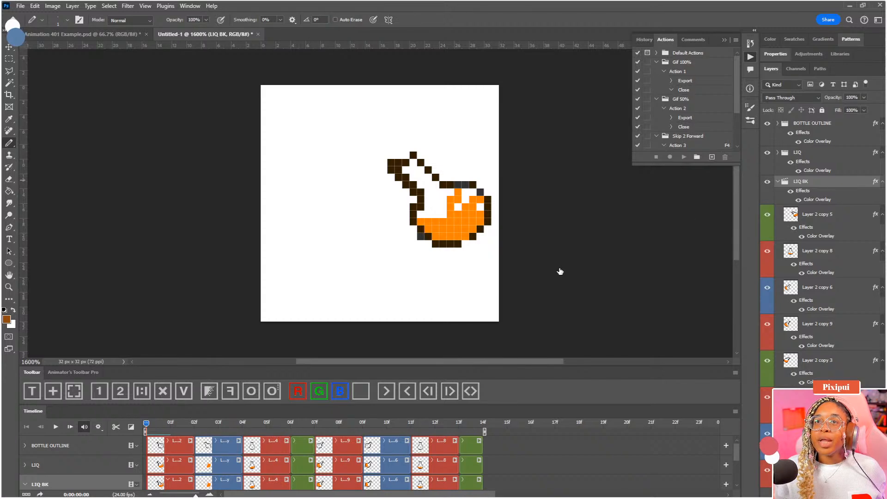
pyautogui.click(430, 270)
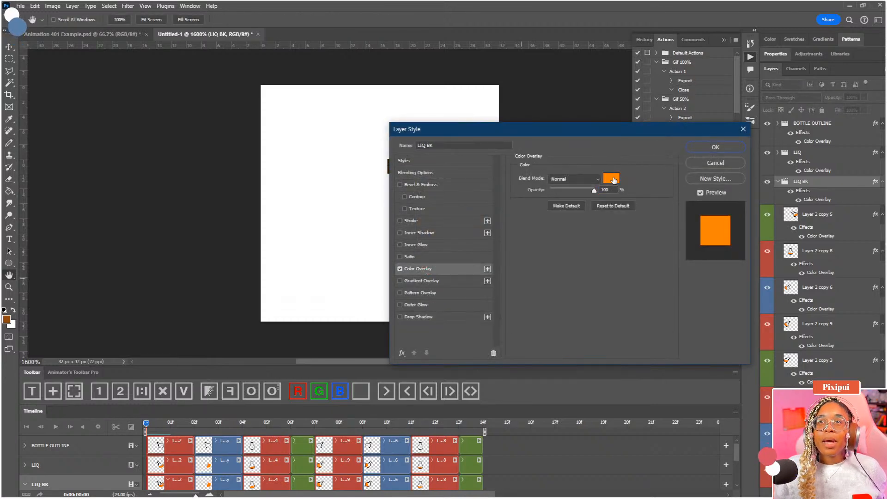
pyautogui.click(612, 179)
pyautogui.moveTo(111, 146); pyautogui.dragTo(199, 134)
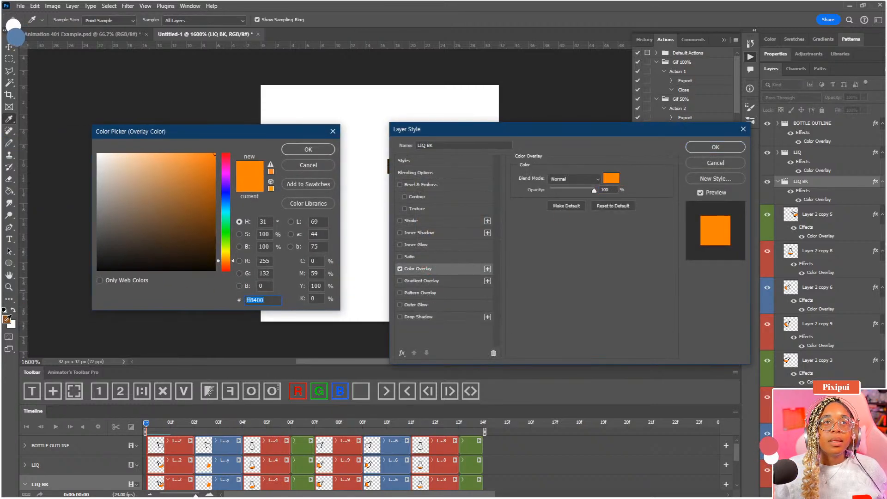
pyautogui.click(208, 205)
pyautogui.click(308, 149)
pyautogui.moveTo(462, 129); pyautogui.dragTo(572, 143)
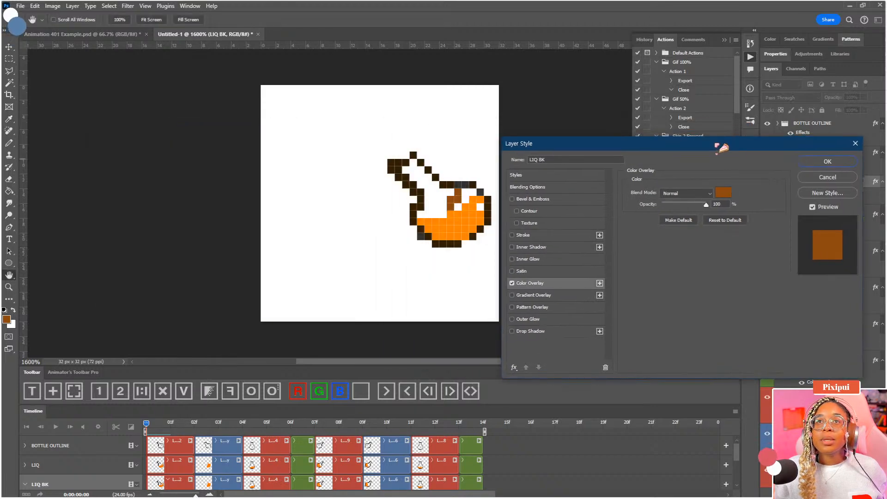
pyautogui.click(825, 160)
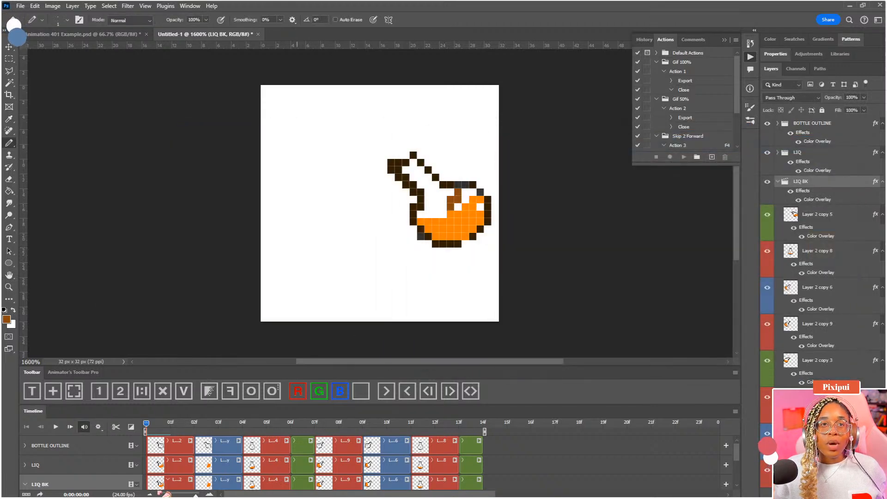
# Fill out the back liquid in the first LIQ BK clip, and add back-liquid pixels beside the liquid's edge in the clip at frame 3
pyautogui.click(177, 483)
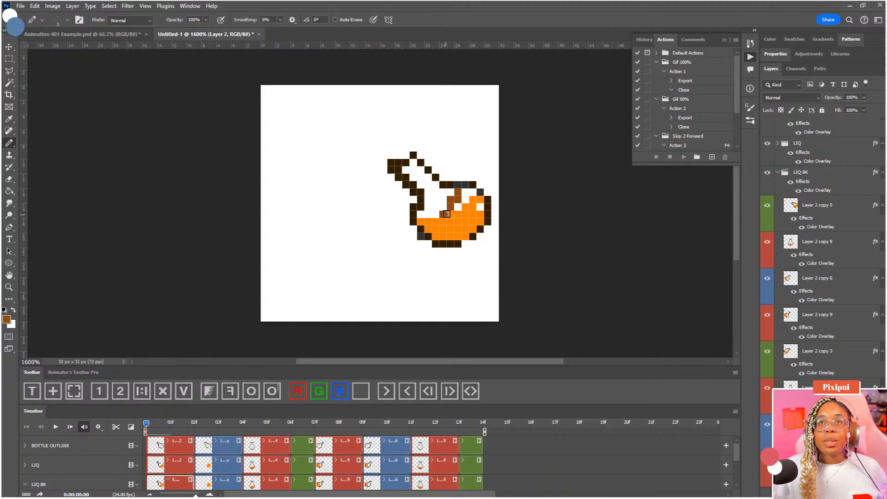
pyautogui.moveTo(447, 213); pyautogui.dragTo(469, 194)
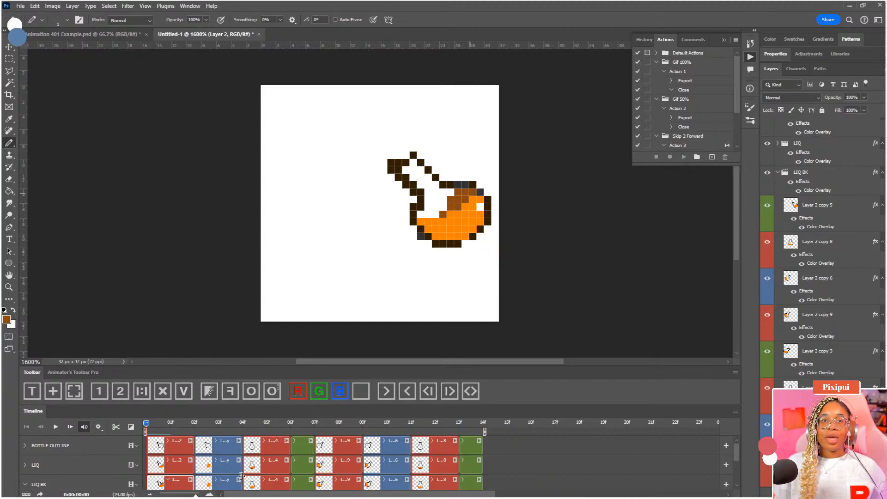
pyautogui.click(219, 426)
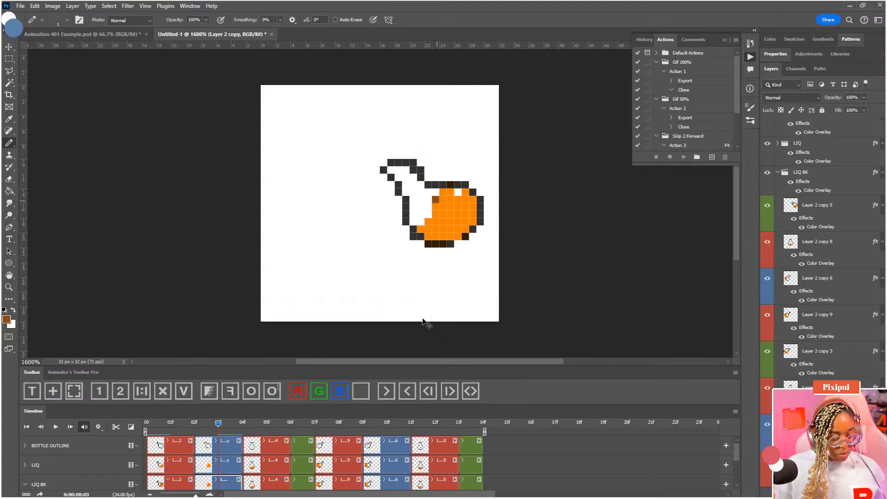
# Pencil the brown back liquid along the bottle's left side in the LIQ BK clip at frame 5, and erase the excess pixel at its right end
pyautogui.click(266, 425)
pyautogui.click(272, 480)
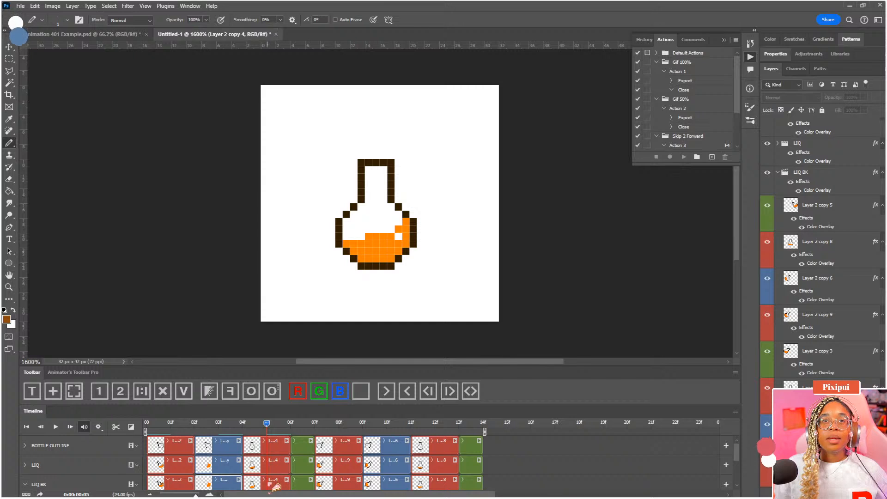
pyautogui.moveTo(346, 228)
pyautogui.mouseDown()
pyautogui.moveTo(375, 234)
pyautogui.moveTo(347, 237)
pyautogui.mouseUp()
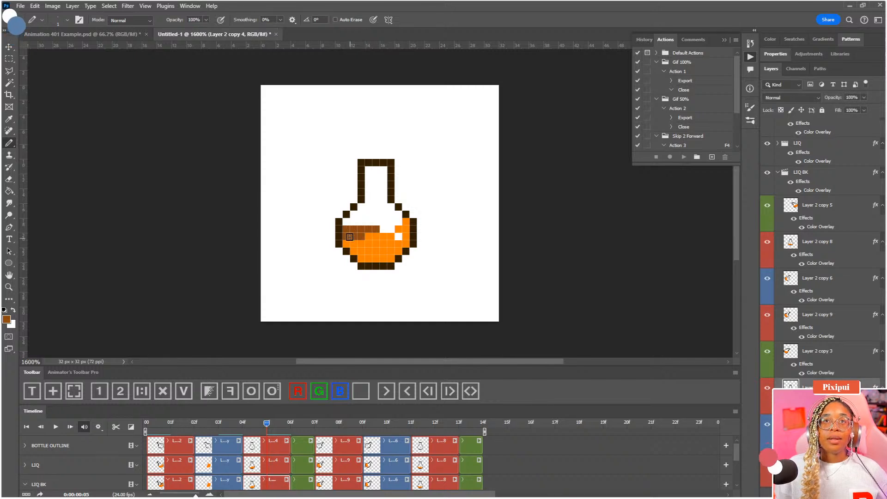
pyautogui.press('e')
pyautogui.click(377, 228)
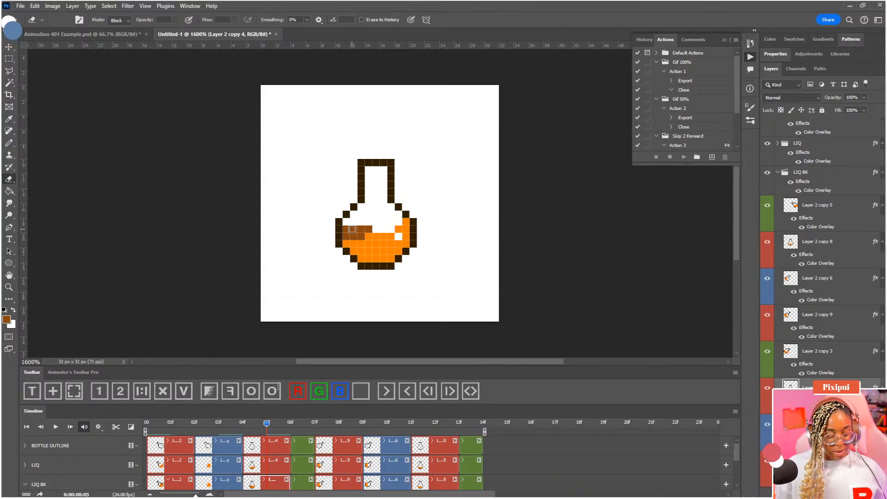
pyautogui.press('b')
pyautogui.click(346, 221)
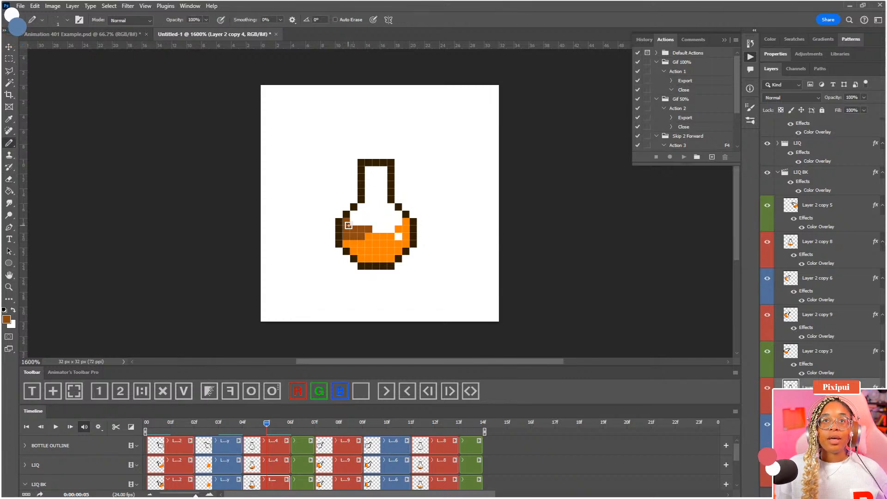
pyautogui.click(376, 230)
pyautogui.press('e')
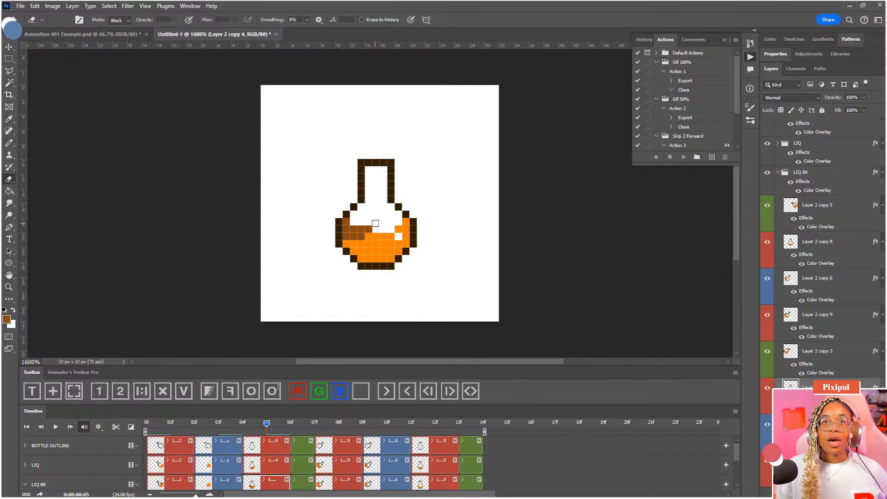
# Compare with the opening frames, pencil the back liquid in the bottle's upper left at frame 6 in LIQ BK, and erase the brown over the bubble
pyautogui.click(291, 423)
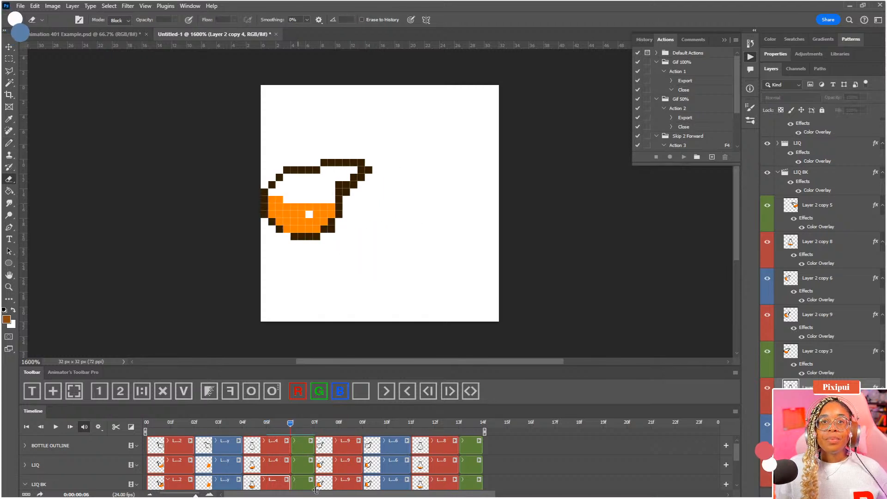
pyautogui.click(171, 429)
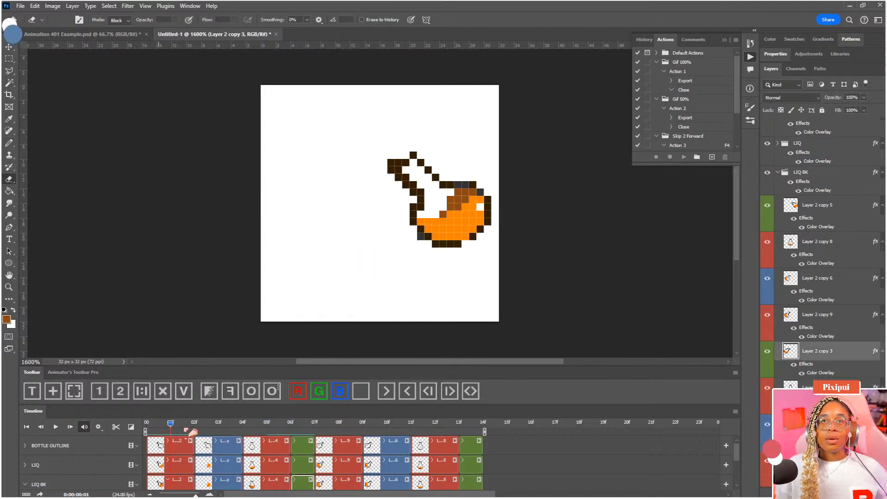
pyautogui.moveTo(190, 431); pyautogui.dragTo(294, 455)
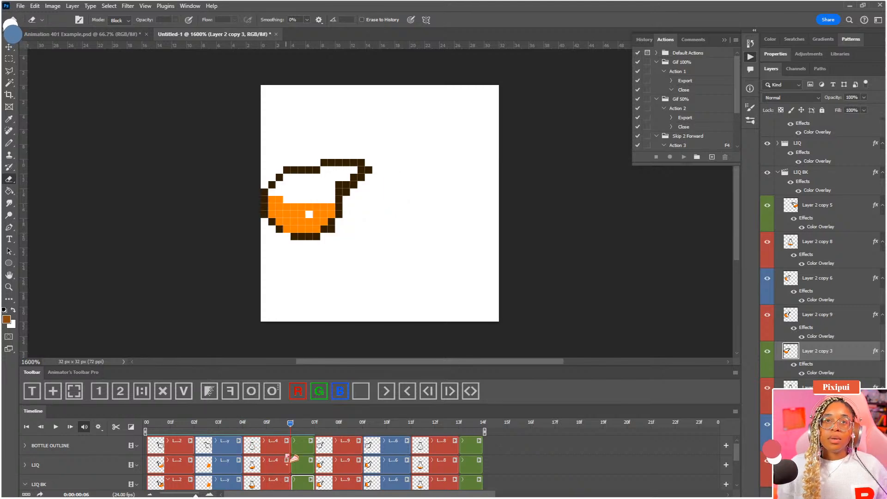
pyautogui.press('b')
pyautogui.moveTo(291, 178)
pyautogui.mouseDown()
pyautogui.moveTo(310, 214)
pyautogui.moveTo(296, 198)
pyautogui.moveTo(279, 203)
pyautogui.moveTo(273, 194)
pyautogui.mouseUp()
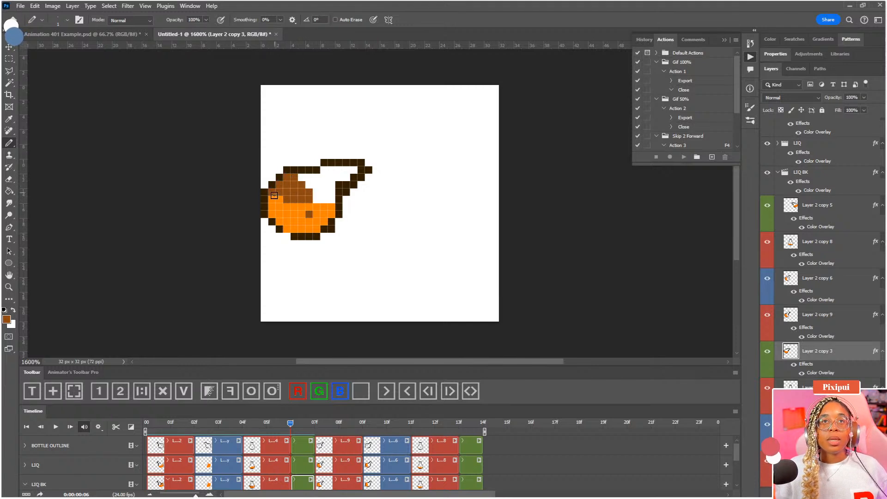
pyautogui.press('e')
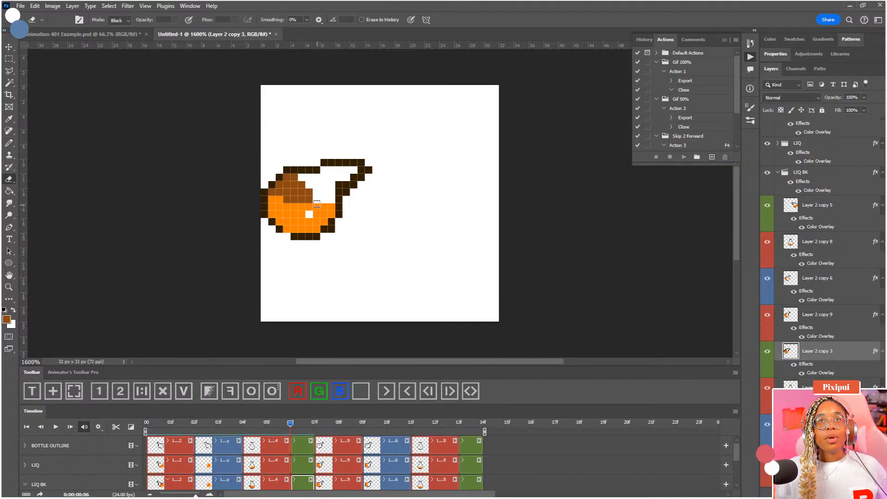
# Pencil a small patch of back liquid at the bottle's lower right in the LIQ BK clip at frame 7
pyautogui.click(324, 424)
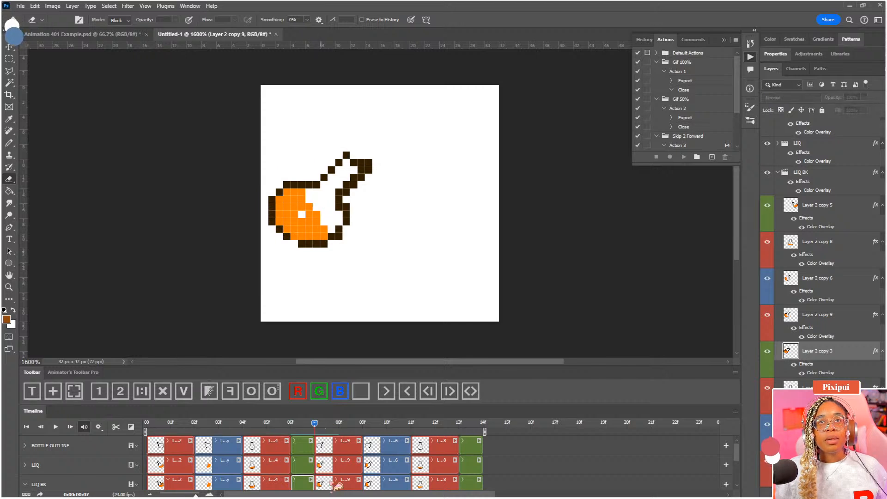
pyautogui.press('b')
pyautogui.moveTo(312, 210)
pyautogui.mouseDown()
pyautogui.moveTo(331, 228)
pyautogui.moveTo(334, 212)
pyautogui.mouseUp()
pyautogui.press('e')
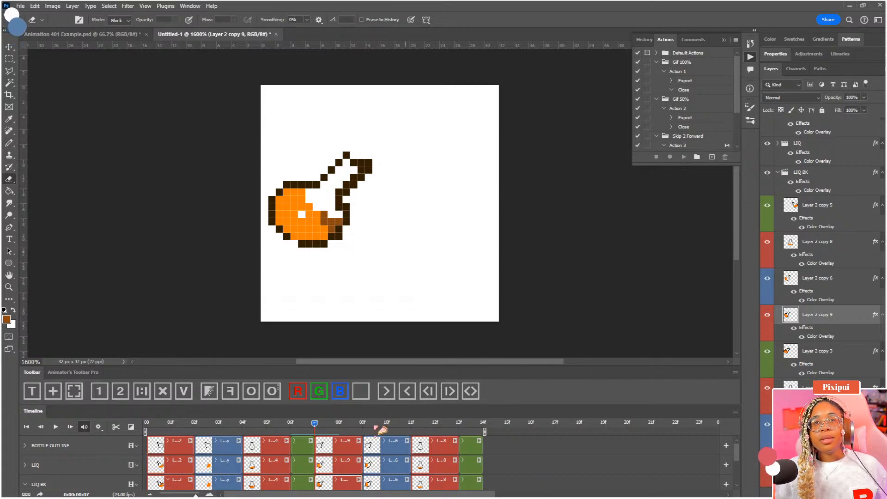
# Pencil the back liquid down the right edge of the orange liquid in the LIQ BK clip at frame 9
pyautogui.press('F4')
pyautogui.press('b')
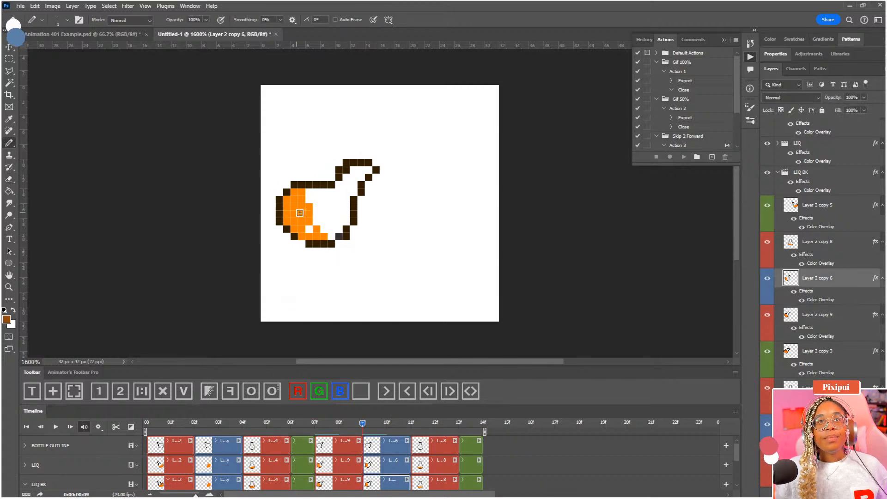
pyautogui.moveTo(309, 208)
pyautogui.mouseDown()
pyautogui.moveTo(333, 237)
pyautogui.moveTo(313, 216)
pyautogui.moveTo(338, 229)
pyautogui.mouseUp()
# Pencil a row of back liquid along the surface's right side at frame 11, and a stepped back edge at the upper right at frame 13
pyautogui.click(428, 391)
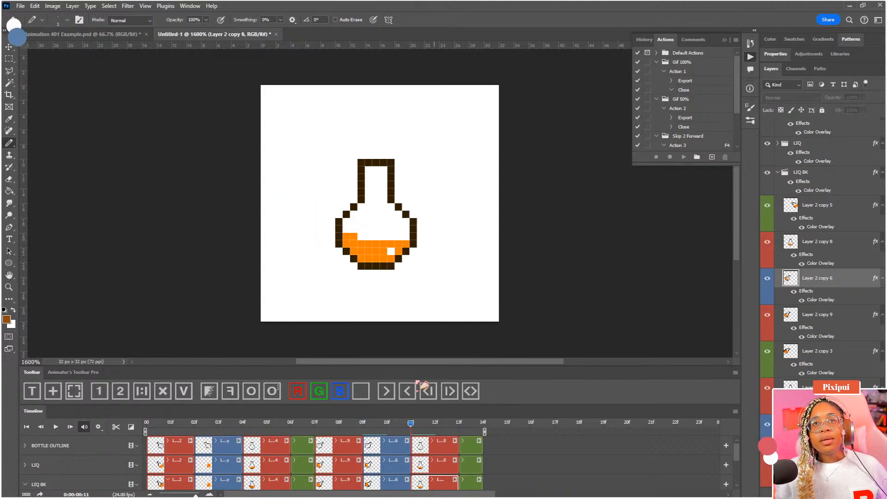
pyautogui.moveTo(381, 240); pyautogui.dragTo(407, 234)
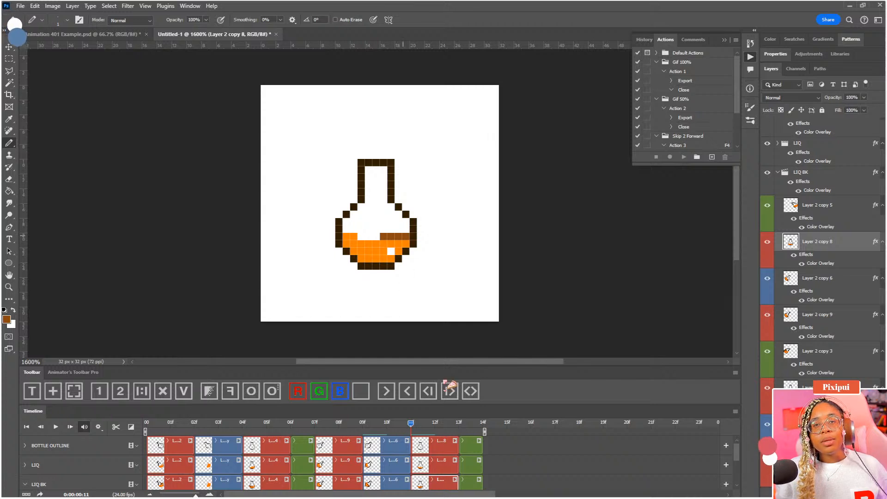
pyautogui.click(463, 423)
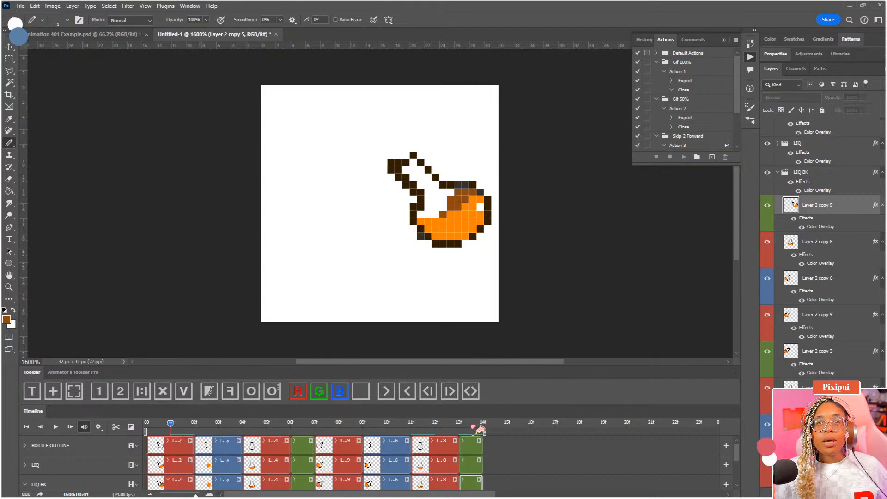
pyautogui.moveTo(457, 200)
pyautogui.mouseDown()
pyautogui.moveTo(472, 185)
pyautogui.moveTo(477, 191)
pyautogui.moveTo(463, 193)
pyautogui.mouseUp()
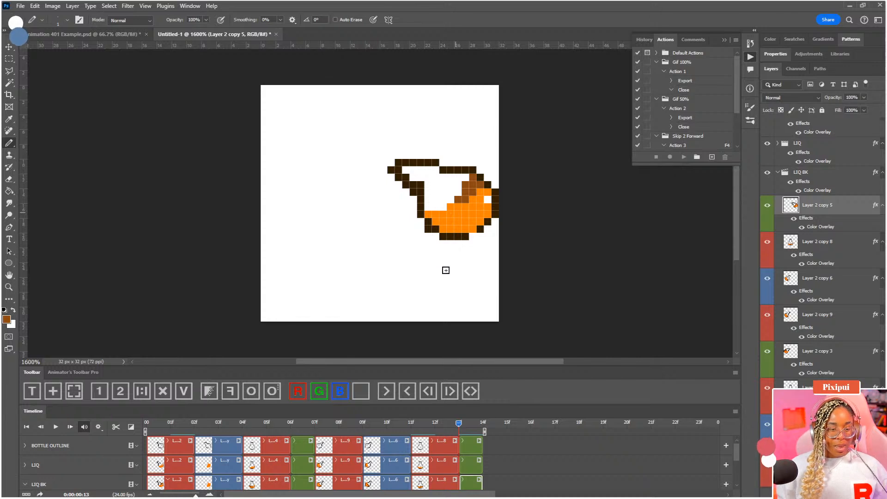
# Play back the animation at a smaller size to review the motion of the back liquid
pyautogui.click(432, 391)
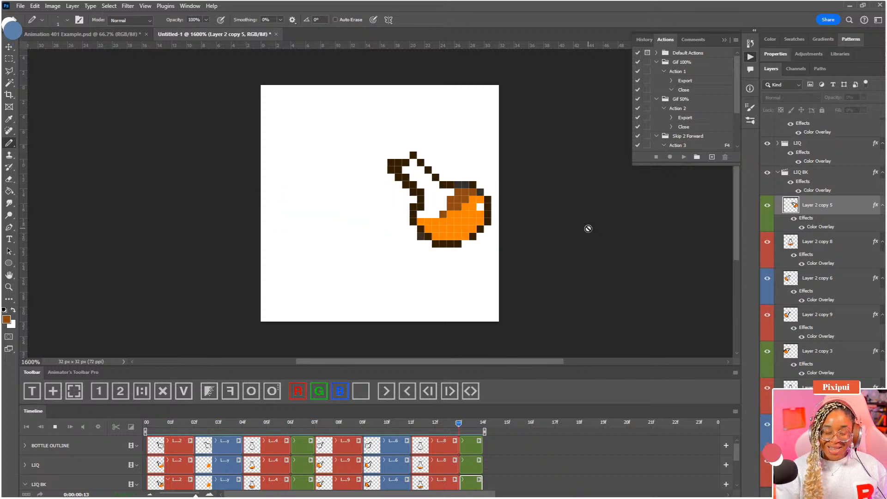
pyautogui.hotkey('ctrl', '-')
pyautogui.hotkey('ctrl', '-')
pyautogui.hotkey('ctrl', '-')
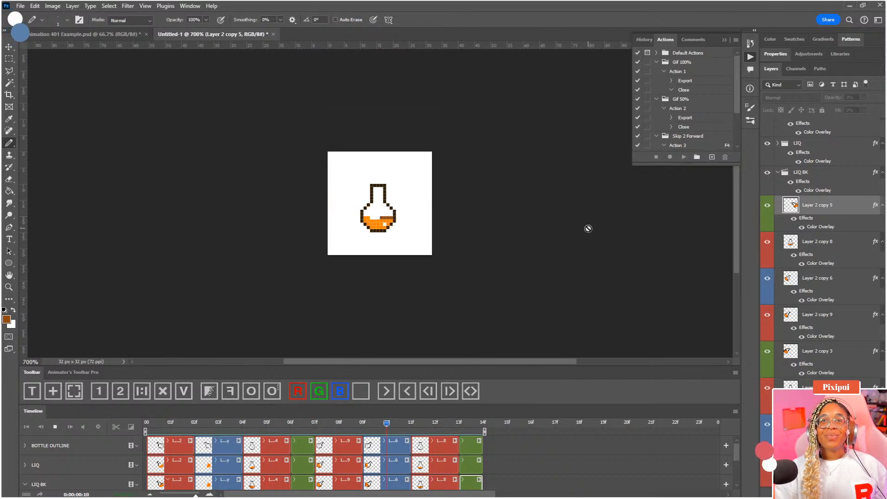
# Pencil the back liquid across the whole liquid surface in the LIQ BK clip at frame 5 and play it back
pyautogui.press('space')
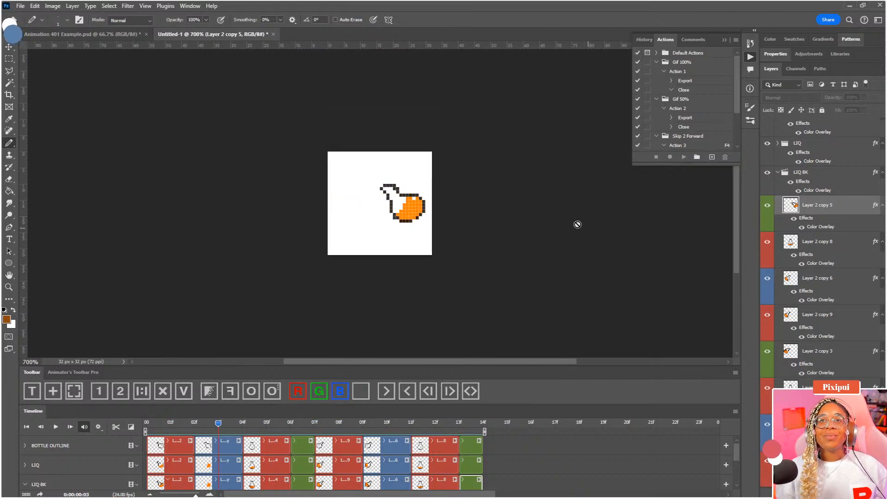
pyautogui.click(262, 424)
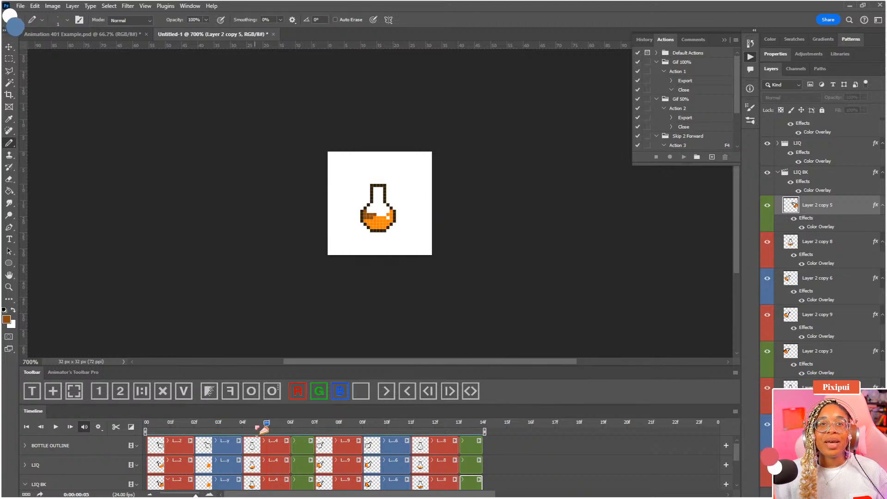
pyautogui.click(273, 482)
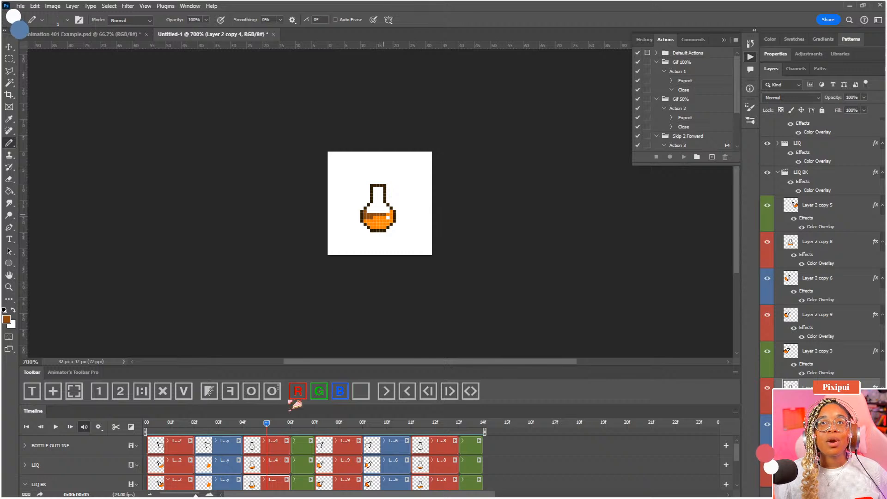
pyautogui.press('space')
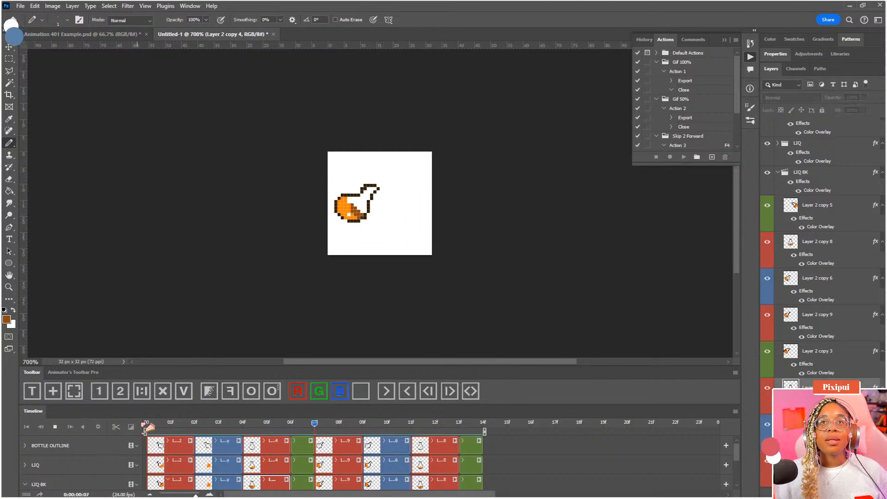
# Try extending the back liquid across the whole surface in the LIQ BK clip at frame 12 and play it back
pyautogui.press('space')
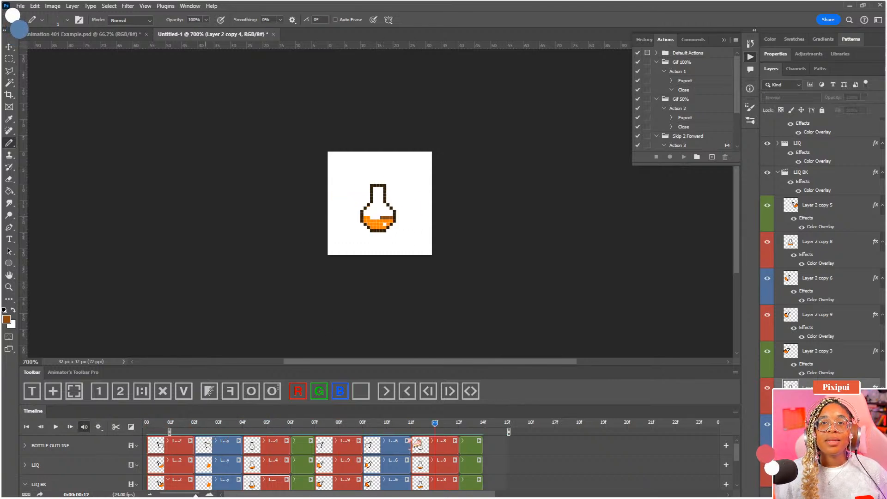
pyautogui.click(445, 483)
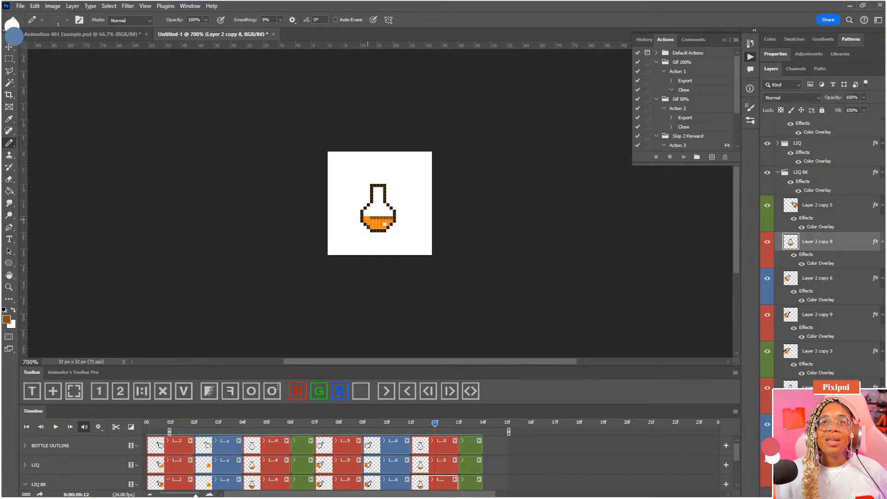
pyautogui.press('space')
pyautogui.press('space')
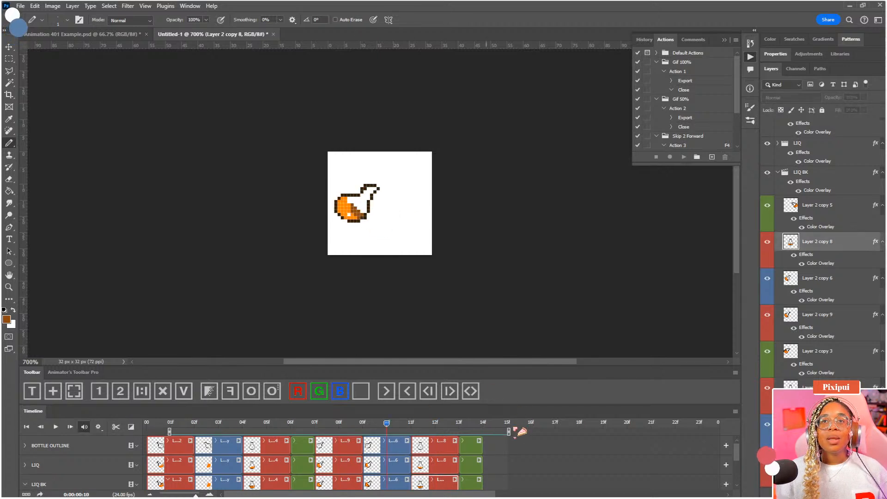
pyautogui.press('space')
pyautogui.press('space')
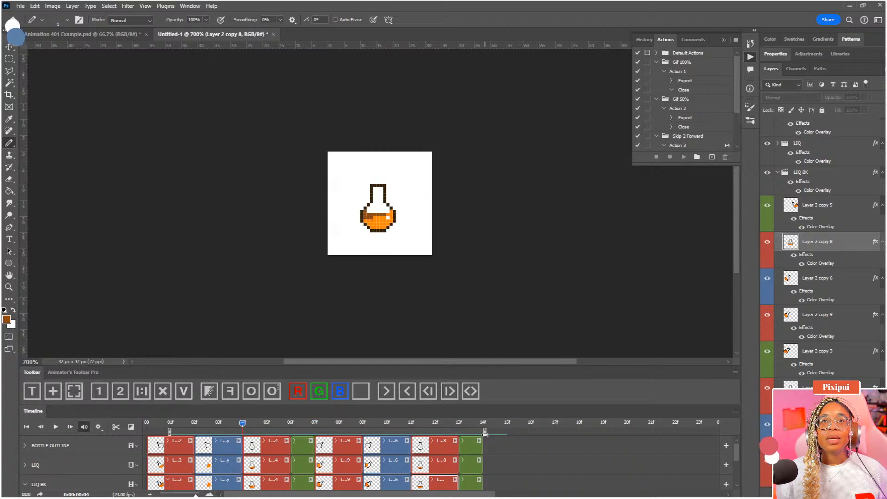
# Undo the back-liquid row added at frame 12 and the shift of the timeline's work area
pyautogui.hotkey('ctrl', 'z')
pyautogui.hotkey('ctrl', 'shift', 'z')
pyautogui.hotkey('ctrl', 'z')
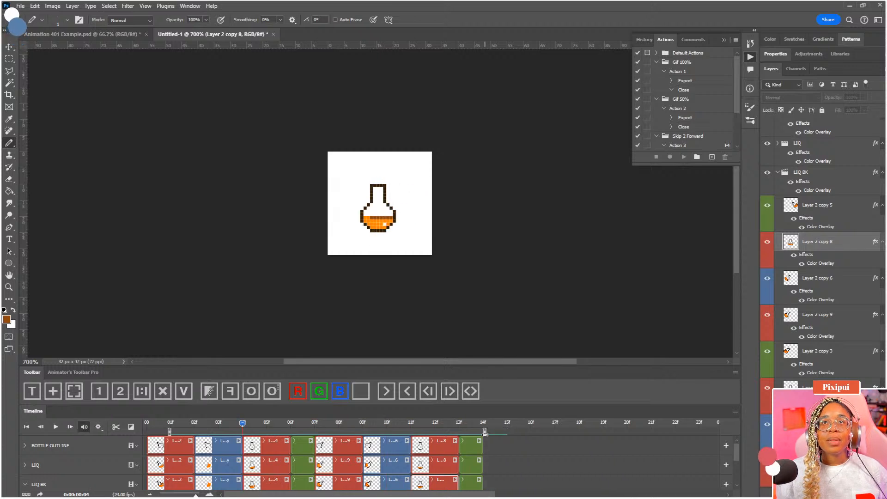
pyautogui.hotkey('ctrl', 'shift', 'z')
pyautogui.hotkey('ctrl', 'z')
pyautogui.click(394, 483)
pyautogui.press('e')
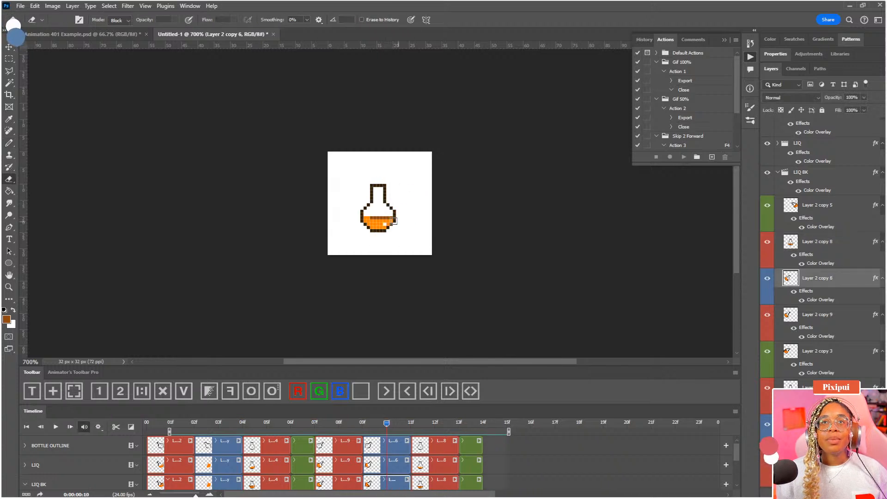
pyautogui.hotkey('ctrl', 'z')
pyautogui.hotkey('ctrl', 'z')
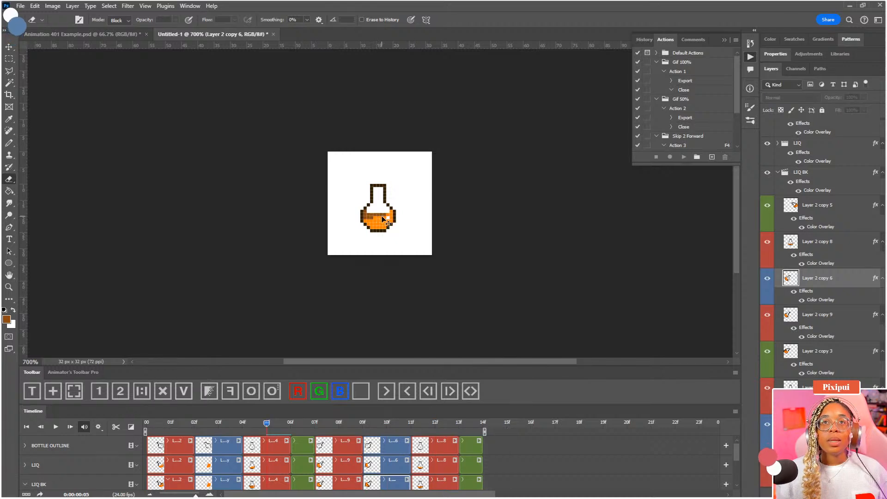
# Play back the animation and examine the back liquid at frame 1 up close
pyautogui.press('space')
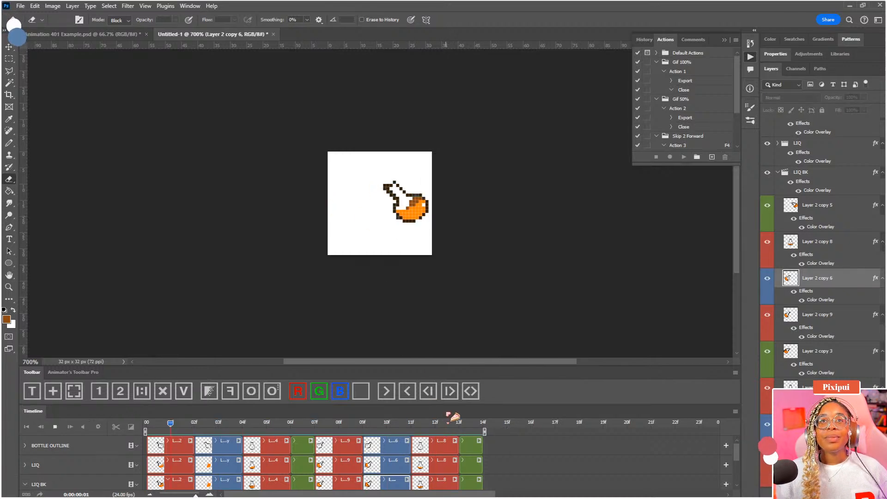
pyautogui.press('b')
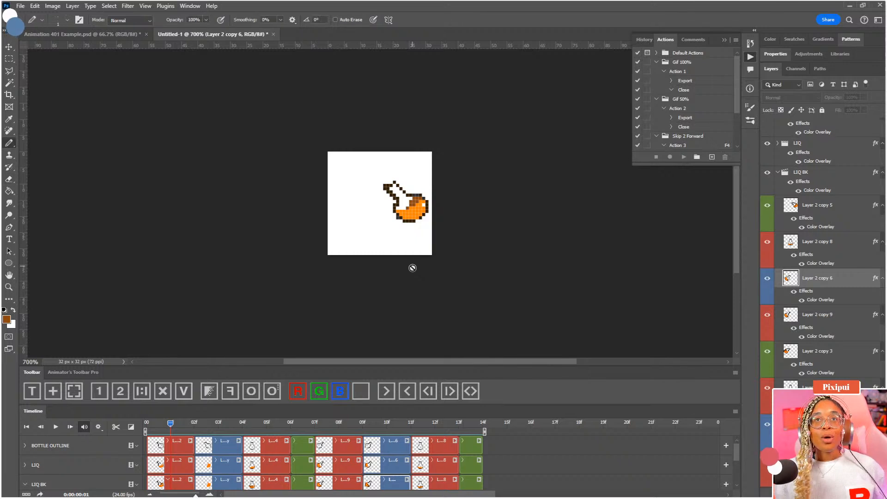
pyautogui.scroll(5, 461, 191)
pyautogui.scroll(-5, 460, 189)
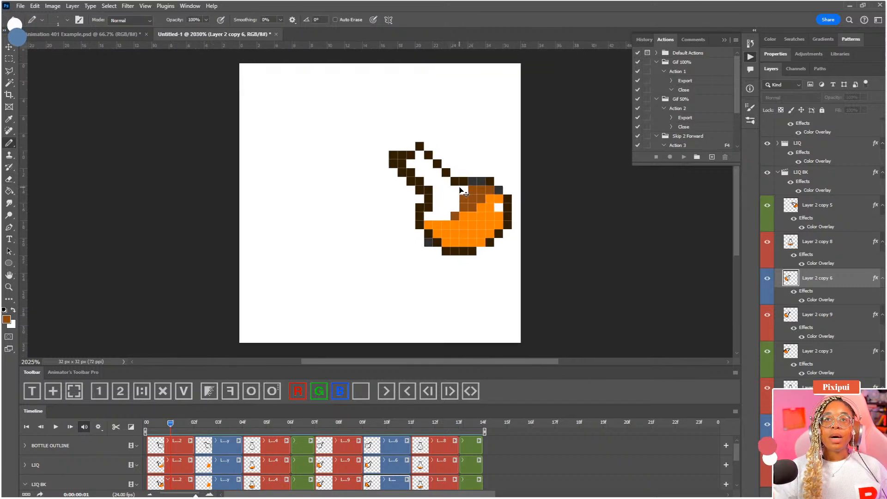
pyautogui.scroll(1, 462, 191)
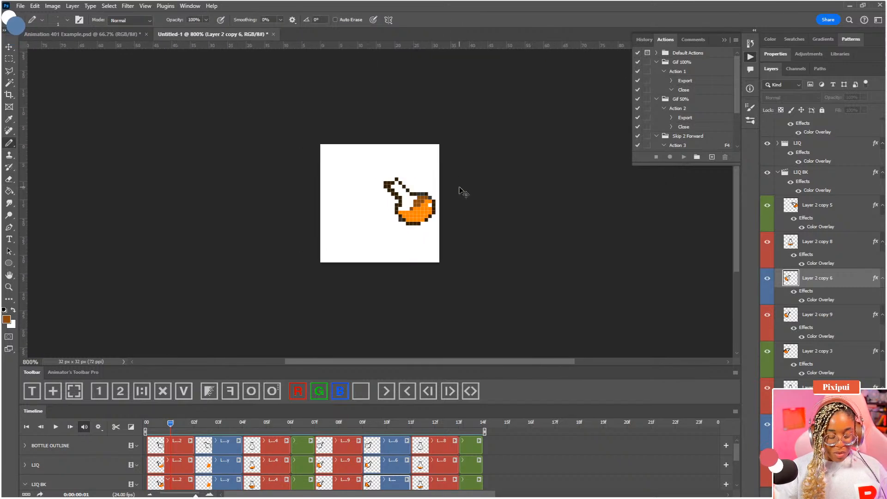
# In the image size settings, set width and height to 800 pixels with Nearest Neighbor (hard edges) resampling
pyautogui.hotkey('ctrl', 'alt', 'i')
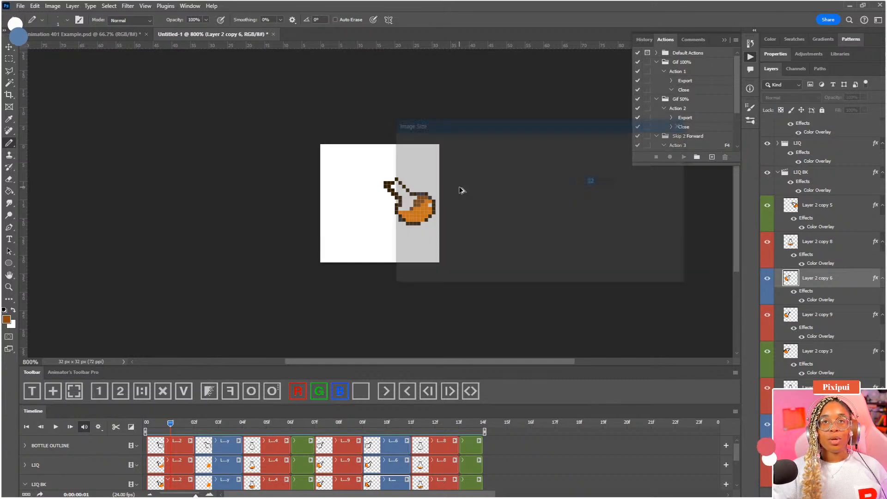
pyautogui.click(649, 224)
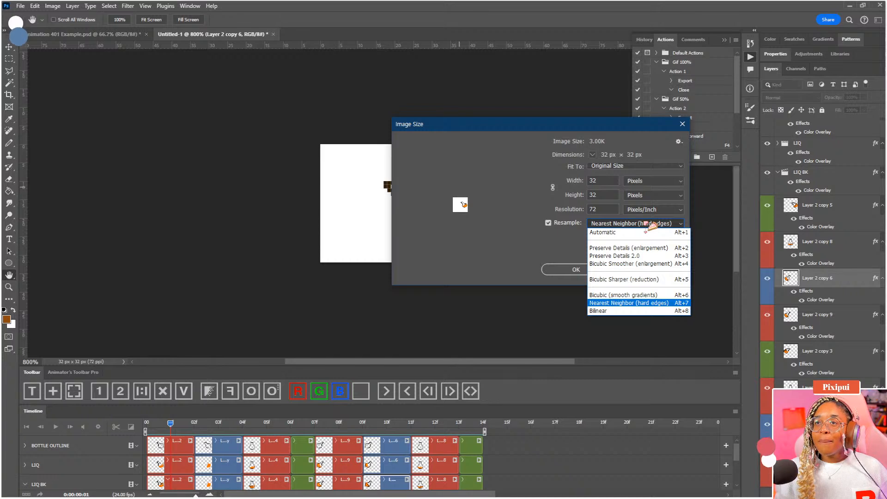
pyautogui.click(652, 225)
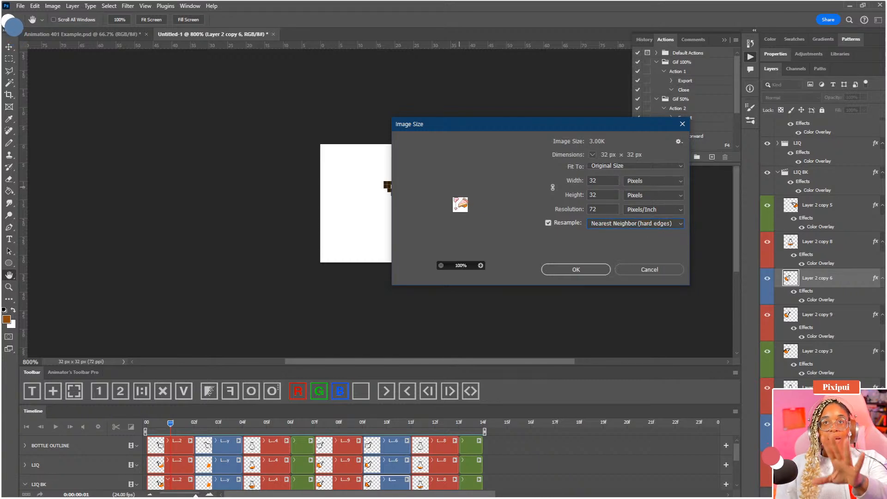
pyautogui.click(593, 180)
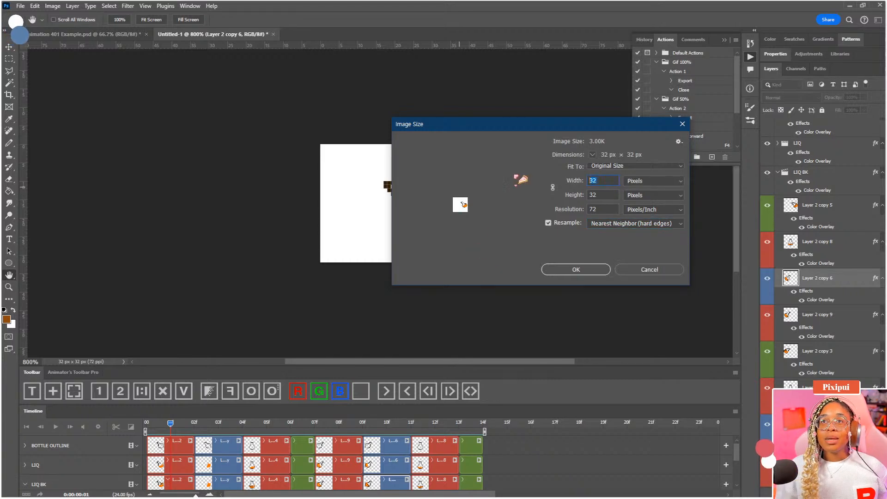
pyautogui.write('800')
pyautogui.press('Tab')
pyautogui.write('8')
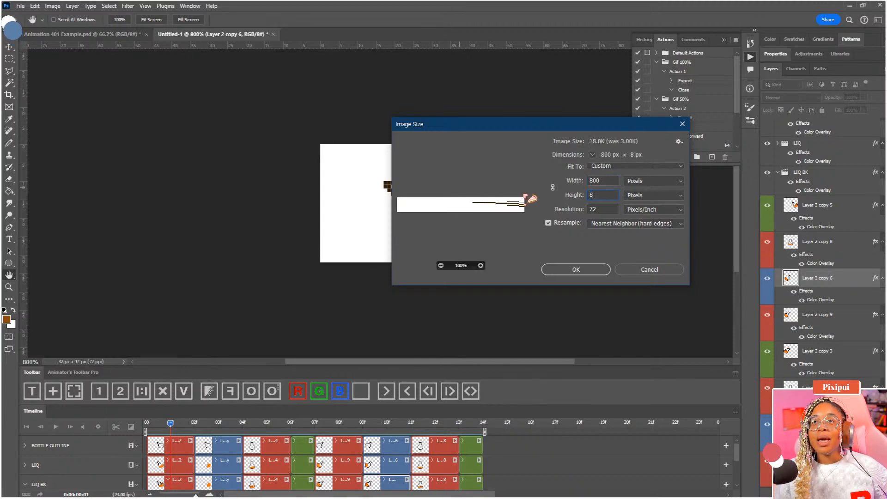
pyautogui.write('00')
# Preview the enlarged bottle at 50%, keep Nearest Neighbor (hard edges) resampling and apply the resize at 800 × 798 pixels
pyautogui.moveTo(499, 206); pyautogui.dragTo(414, 234)
pyautogui.scroll(-2, 482, 209)
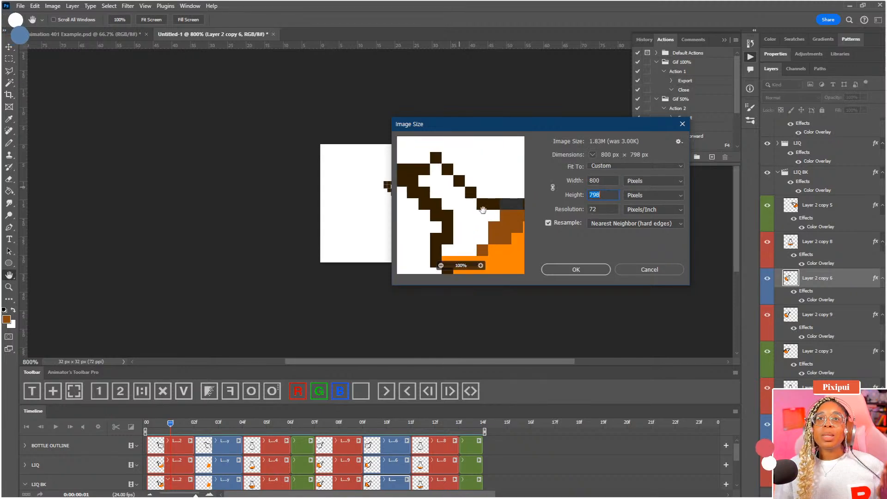
pyautogui.click(441, 265)
pyautogui.click(440, 265)
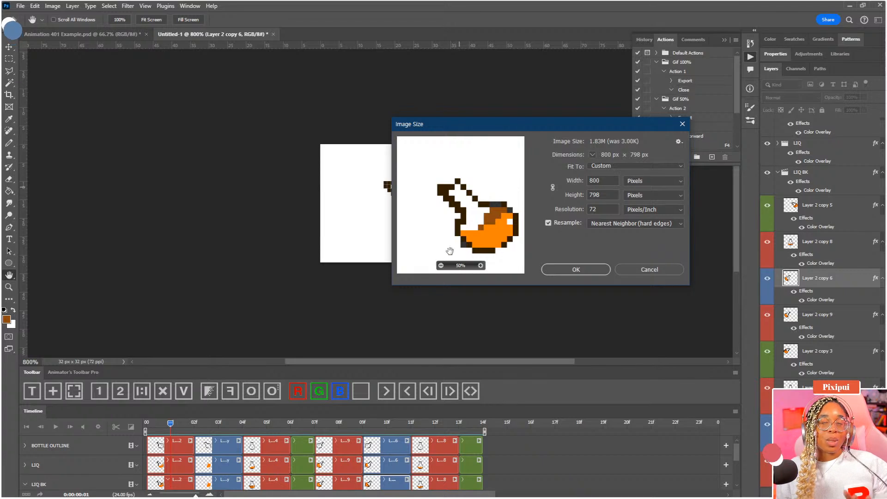
pyautogui.moveTo(457, 228); pyautogui.dragTo(455, 215)
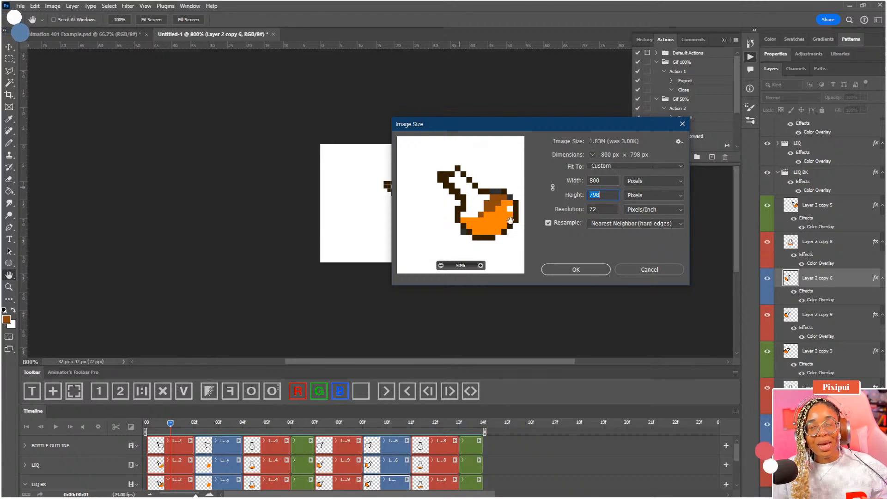
pyautogui.click(606, 225)
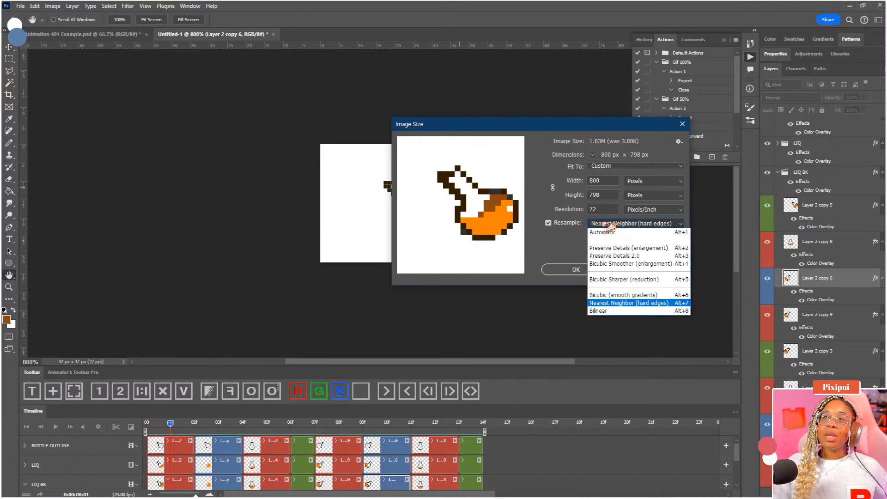
pyautogui.click(615, 303)
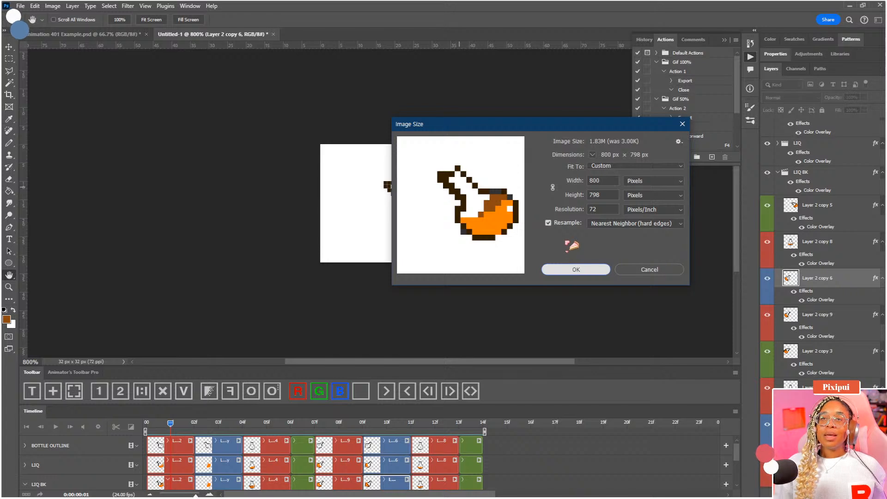
pyautogui.click(573, 269)
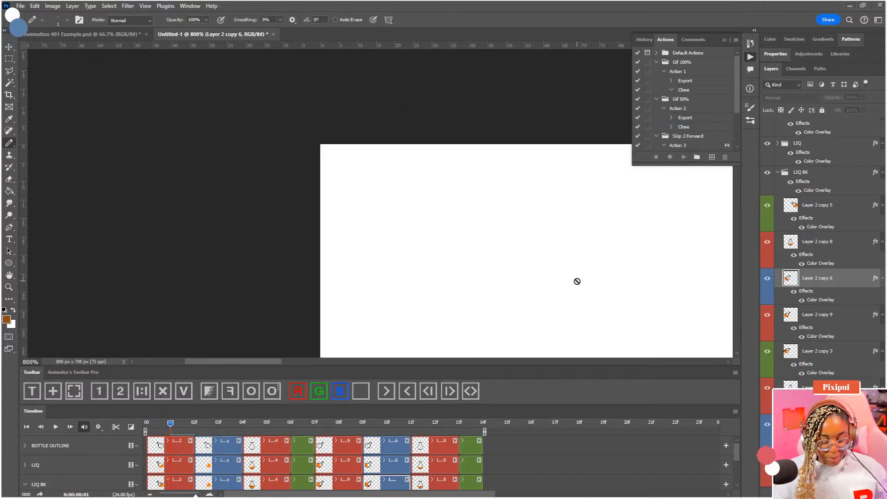
# Play back the enlarged animation fitted to the window and at 33.33% zoom
pyautogui.hotkey('ctrl', '0')
pyautogui.press('space')
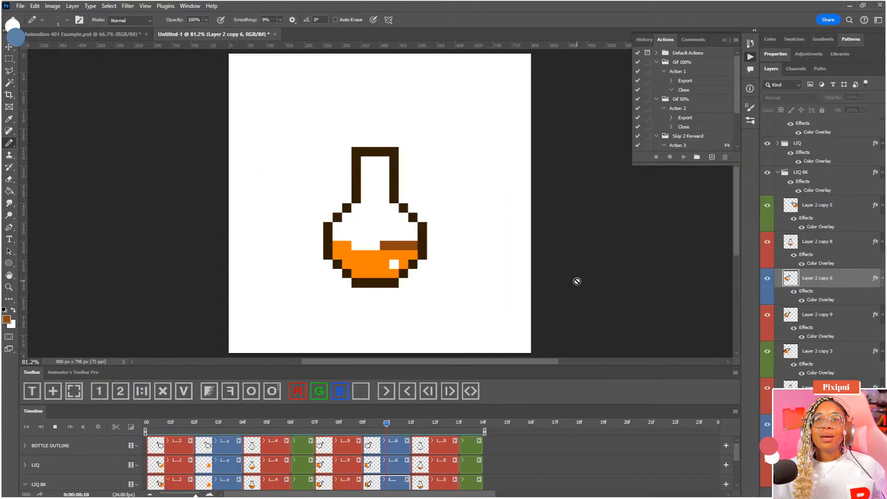
pyautogui.hotkey('ctrl', '-')
pyautogui.hotkey('ctrl', '-')
pyautogui.hotkey('ctrl', '-')
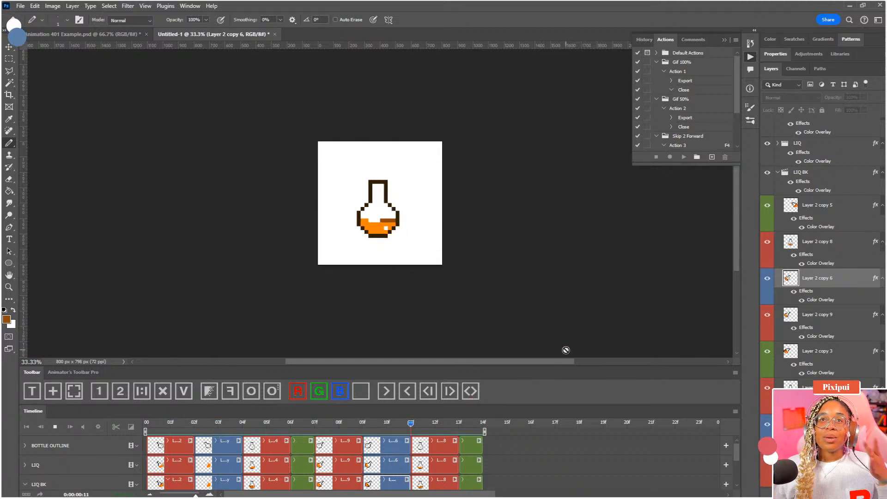
pyautogui.press('space')
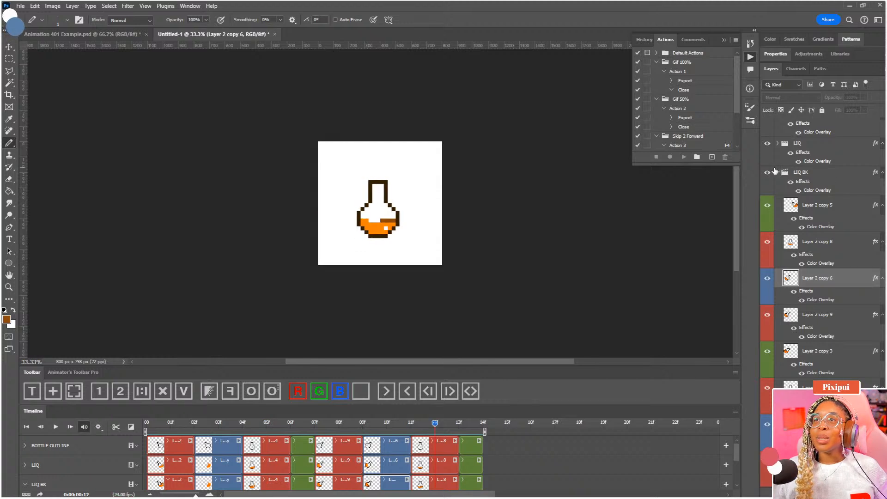
# During playback, hide and show the LIQ BK and LIQ groups in turn to compare the liquid layers
pyautogui.press('space')
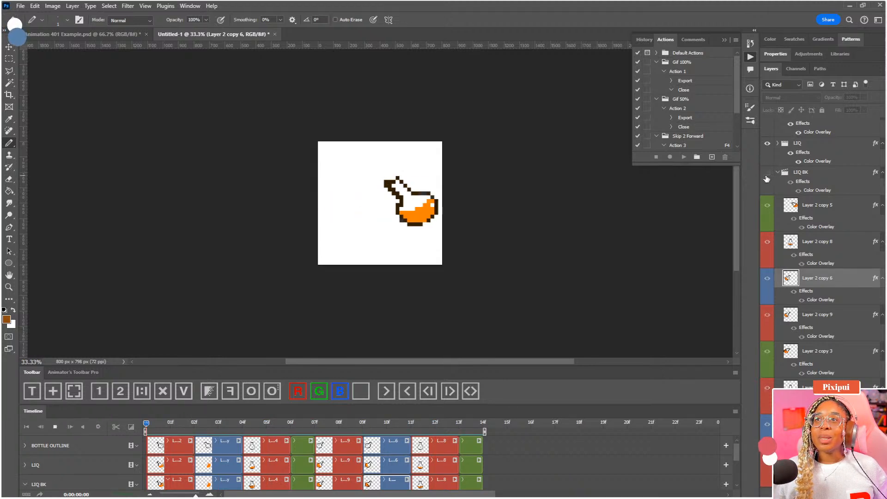
pyautogui.click(767, 143)
pyautogui.click(767, 172)
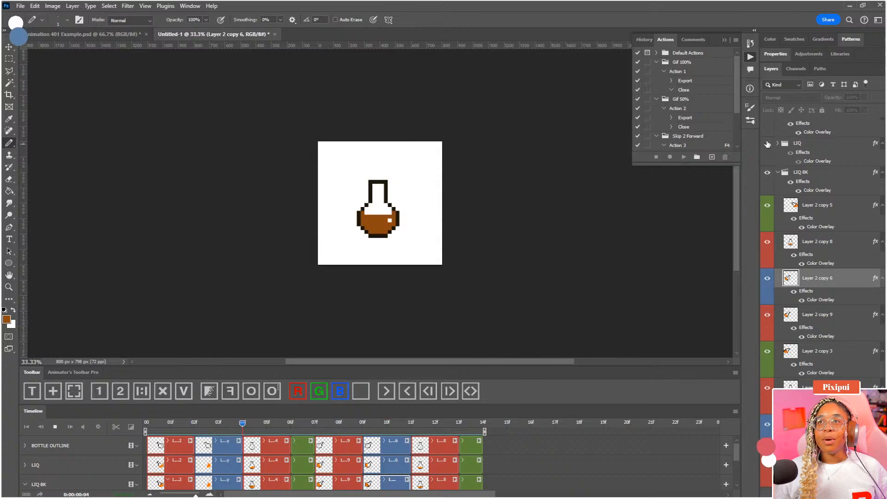
pyautogui.click(766, 143)
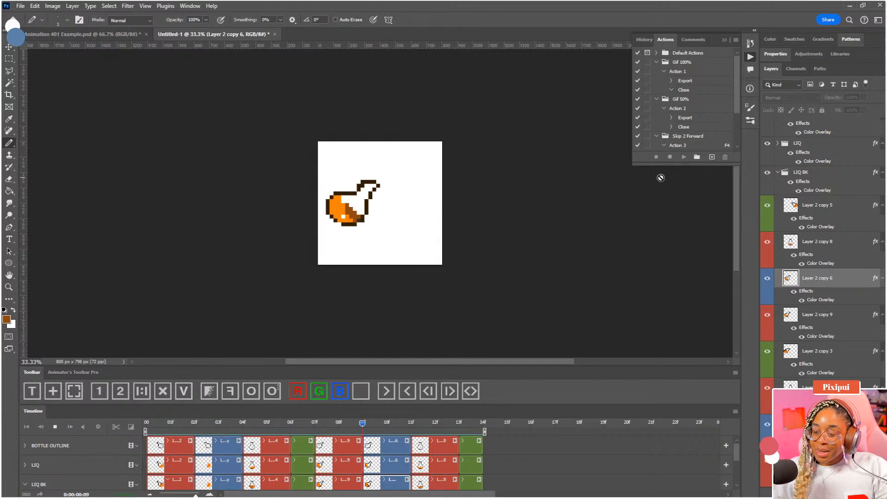
pyautogui.press('space')
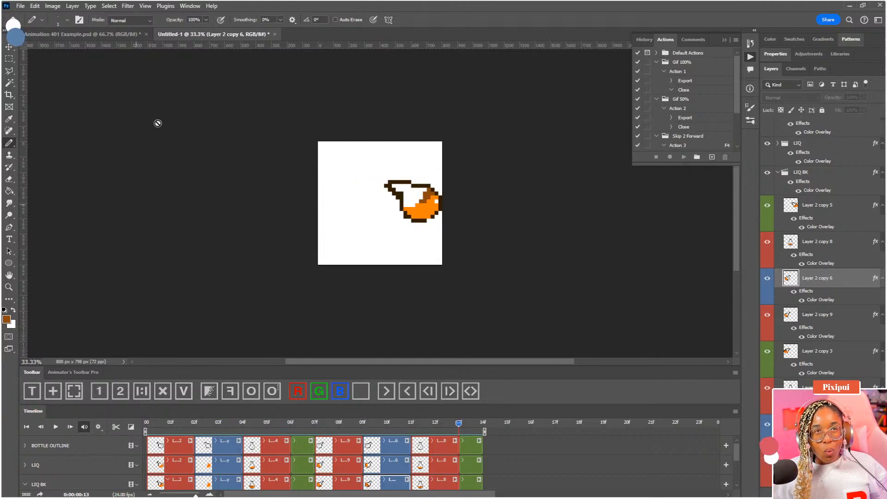
# In Animation 401 Example.psd, hide the guide dots and guide layers and show the Bottle and Bottle liquid groups
pyautogui.click(115, 35)
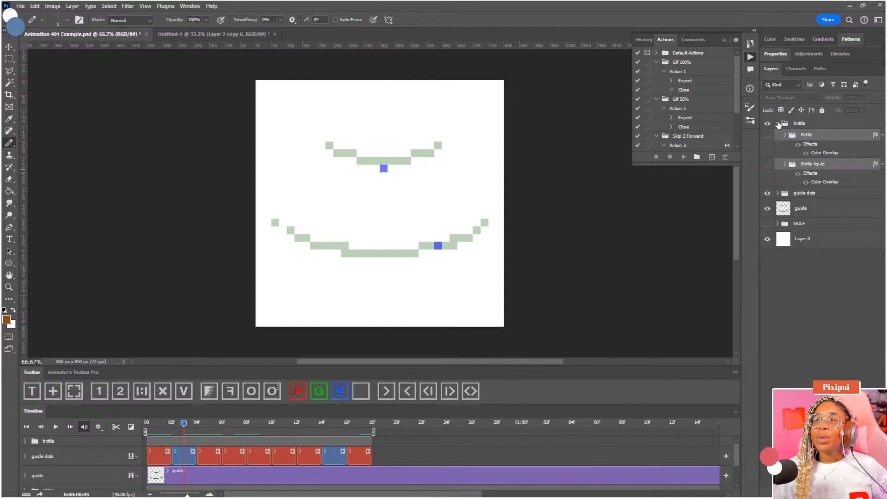
pyautogui.click(779, 123)
pyautogui.click(778, 123)
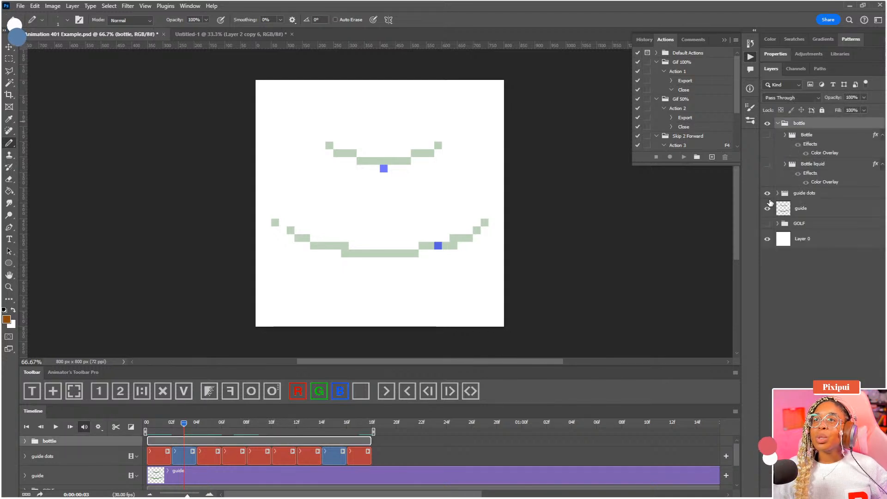
pyautogui.moveTo(767, 194); pyautogui.dragTo(768, 209)
pyautogui.moveTo(767, 134); pyautogui.dragTo(768, 164)
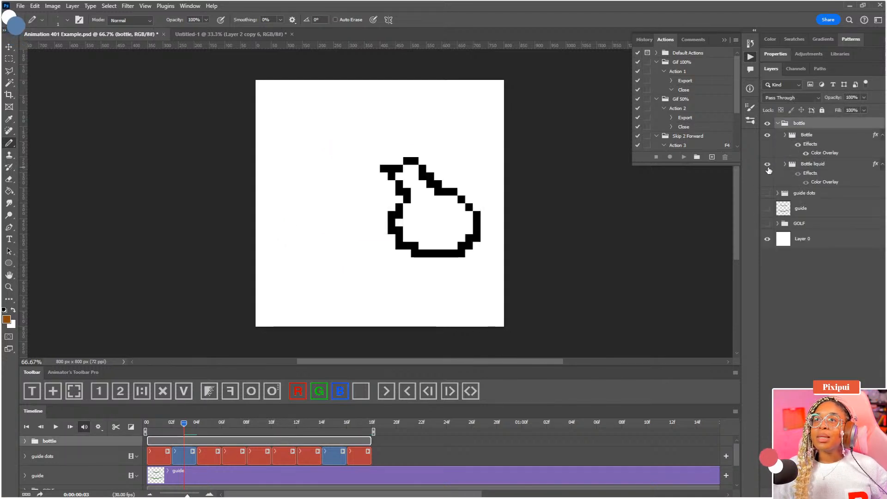
# Play back the example bottle animation and return to the first frame
pyautogui.press('space')
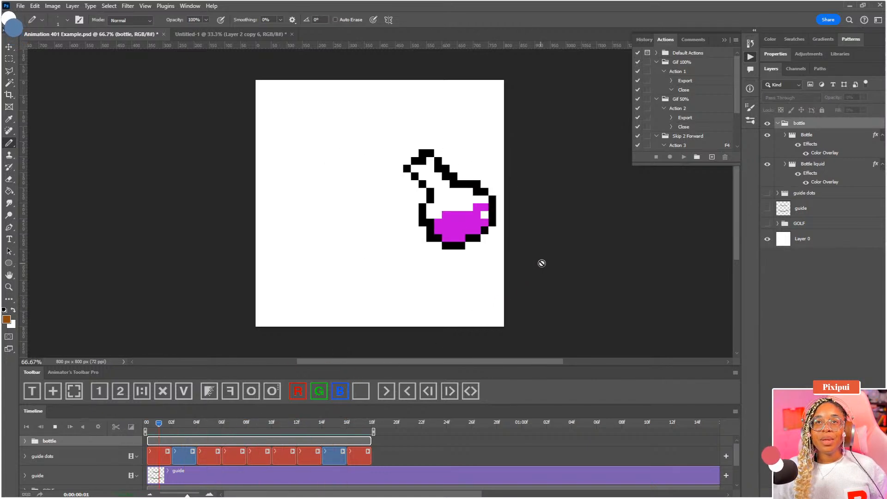
pyautogui.press('space')
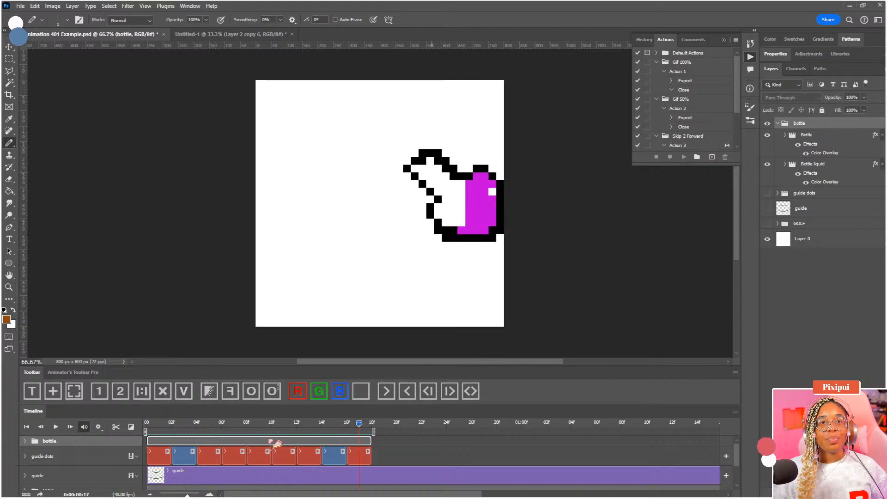
pyautogui.click(148, 424)
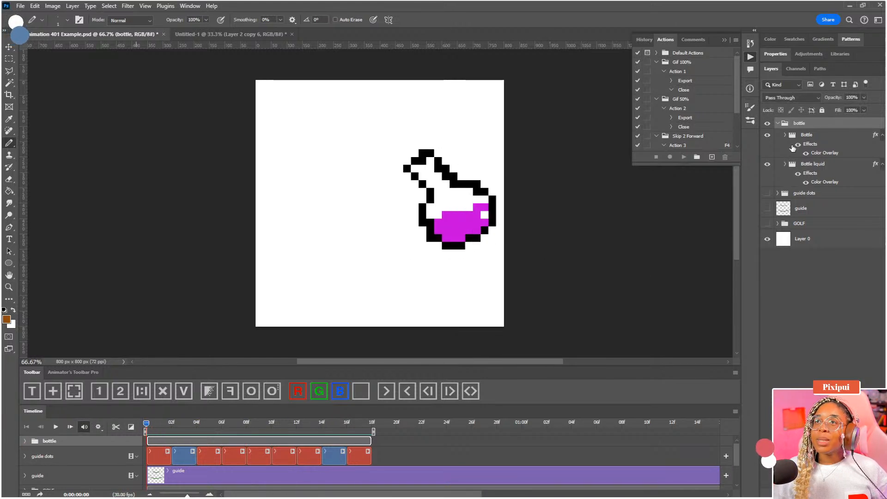
# Limit the timeline to the Bottle and Bottle liquid groups as favorite clips
pyautogui.click(777, 124)
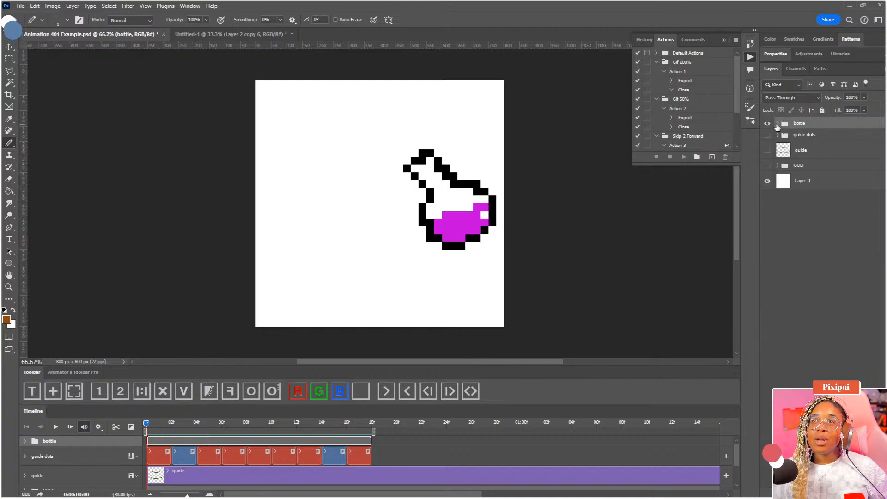
pyautogui.click(778, 124)
pyautogui.click(808, 136)
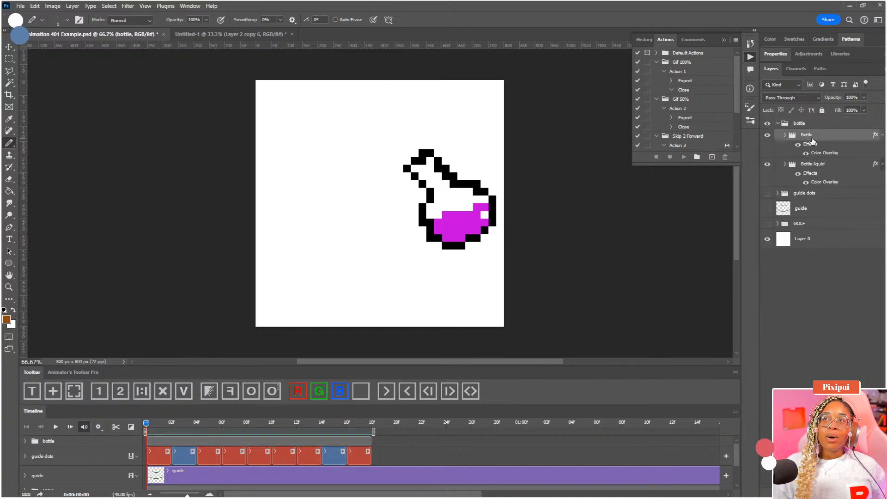
pyautogui.keyDown('shift'); pyautogui.click(810, 165); pyautogui.keyUp('shift')
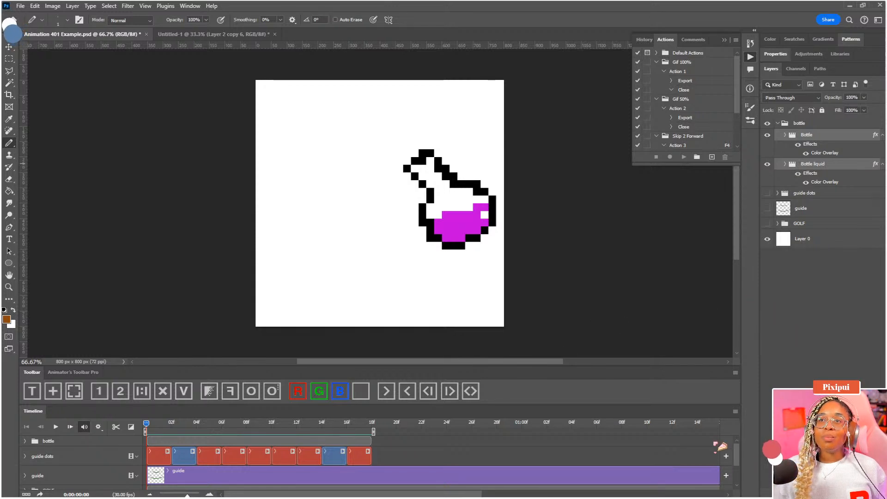
pyautogui.click(736, 411)
pyautogui.moveTo(783, 307)
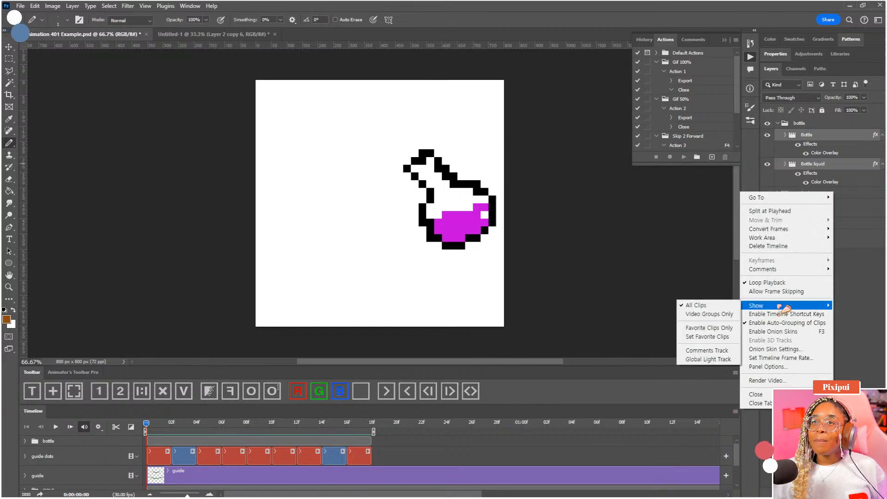
pyautogui.click(709, 328)
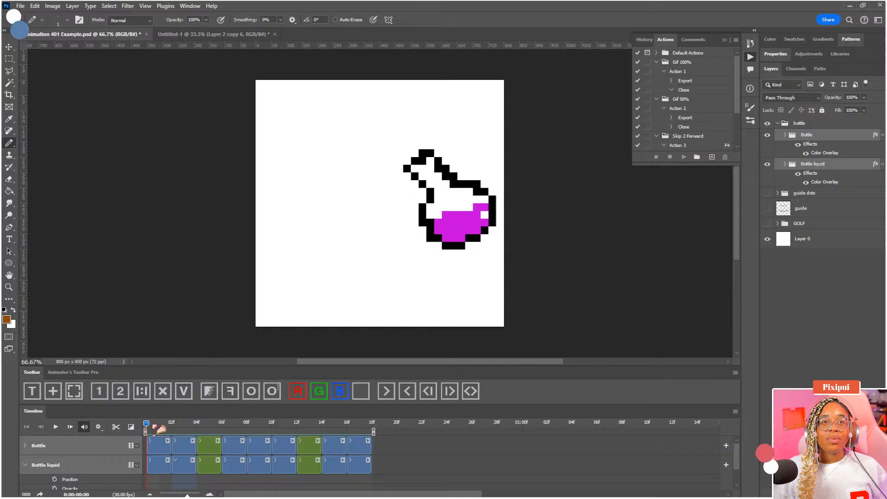
# Hide the Bottle group, then play and scrub through the Bottle liquid animation on its own
pyautogui.moveTo(157, 432)
pyautogui.mouseDown()
pyautogui.moveTo(367, 430)
pyautogui.moveTo(155, 435)
pyautogui.moveTo(202, 429)
pyautogui.moveTo(356, 429)
pyautogui.moveTo(144, 439)
pyautogui.mouseUp()
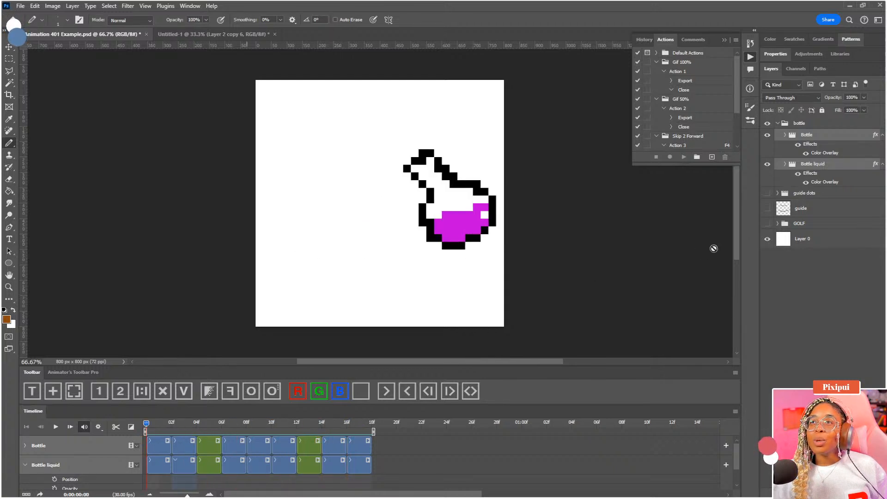
pyautogui.click(767, 135)
pyautogui.press('space')
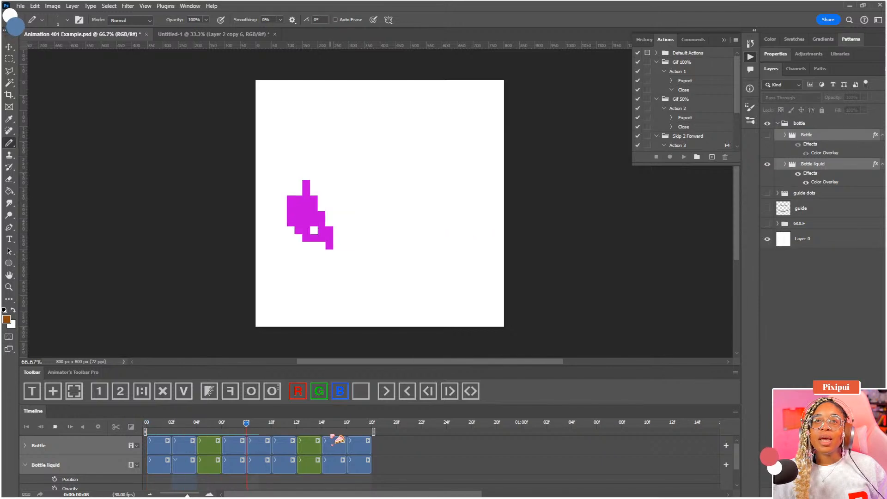
pyautogui.press('space')
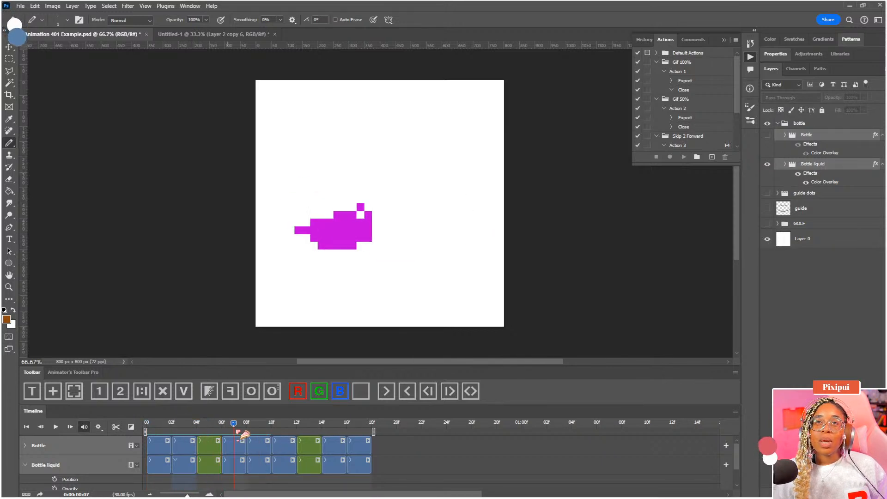
pyautogui.moveTo(240, 433); pyautogui.dragTo(365, 434)
# Scrub through the Bottle outline with the liquid hidden, return to the first frame and show the Bottle liquid group again
pyautogui.click(767, 163)
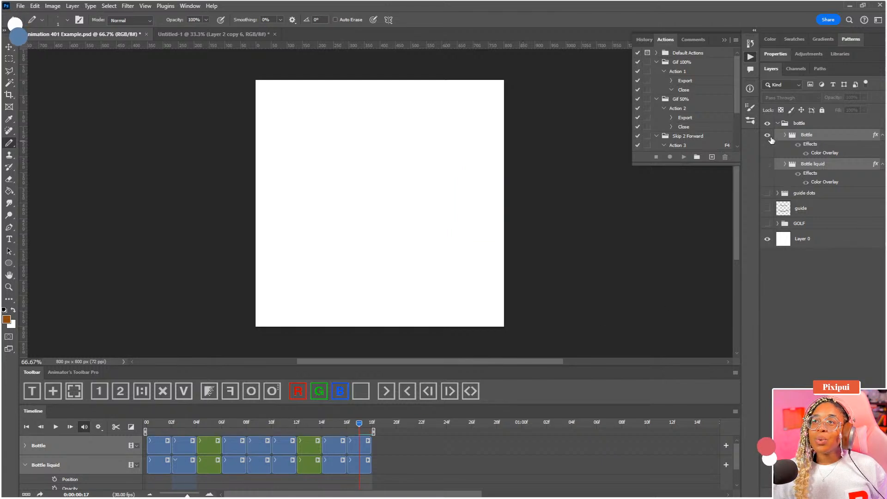
pyautogui.click(171, 428)
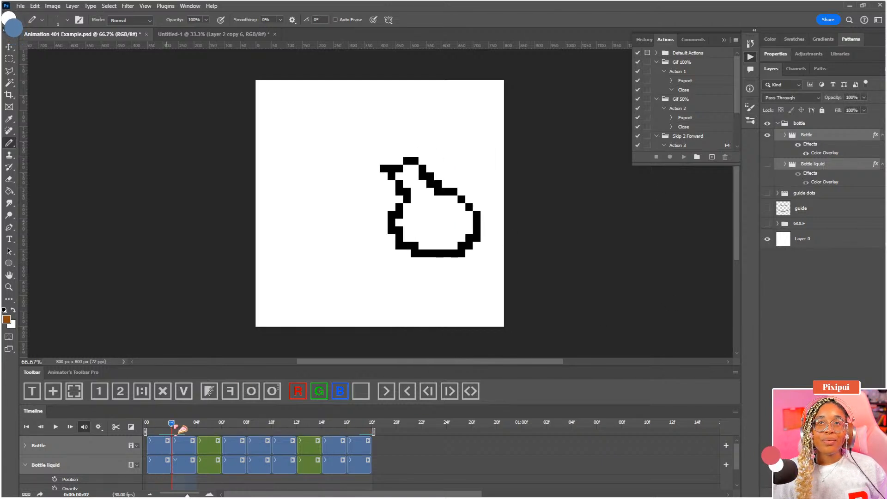
pyautogui.moveTo(182, 430); pyautogui.dragTo(350, 444)
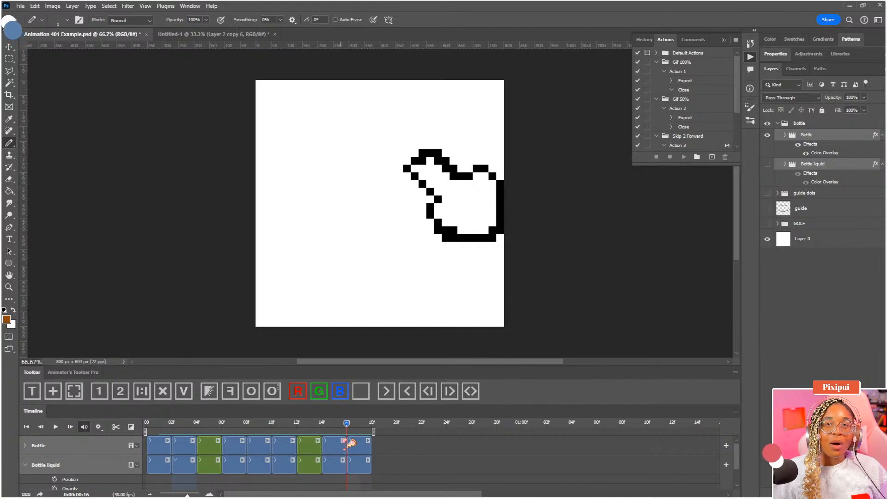
pyautogui.moveTo(351, 444); pyautogui.dragTo(53, 463)
pyautogui.click(767, 164)
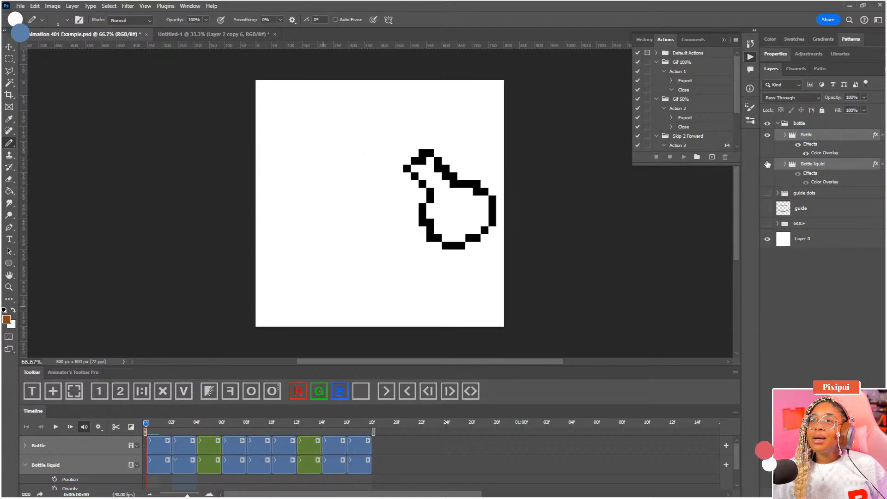
pyautogui.click(767, 164)
# Hide the bottle folder, show the guide dots and guide layers, and scrub through how the dots follow the arcs
pyautogui.click(777, 123)
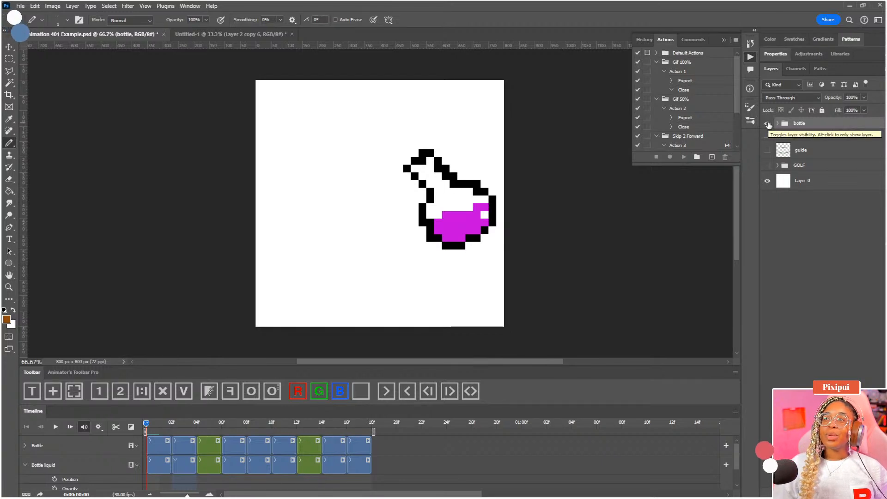
pyautogui.click(767, 124)
pyautogui.click(767, 135)
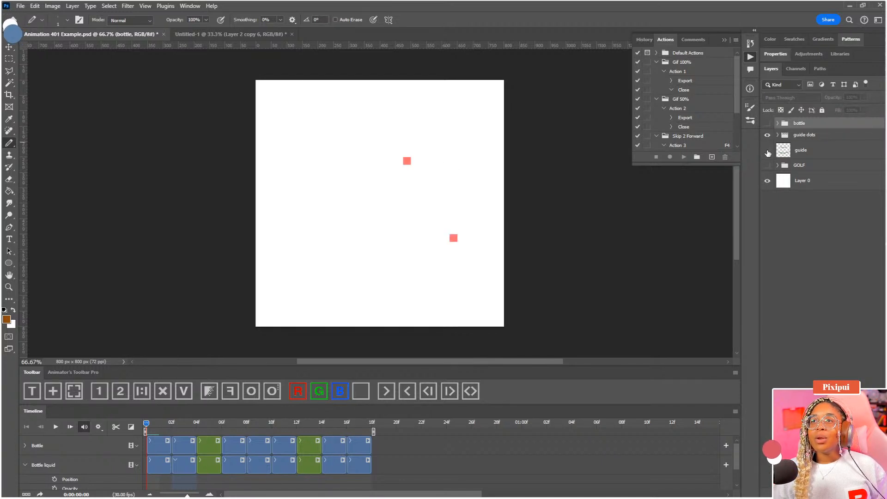
pyautogui.moveTo(172, 424); pyautogui.dragTo(271, 447)
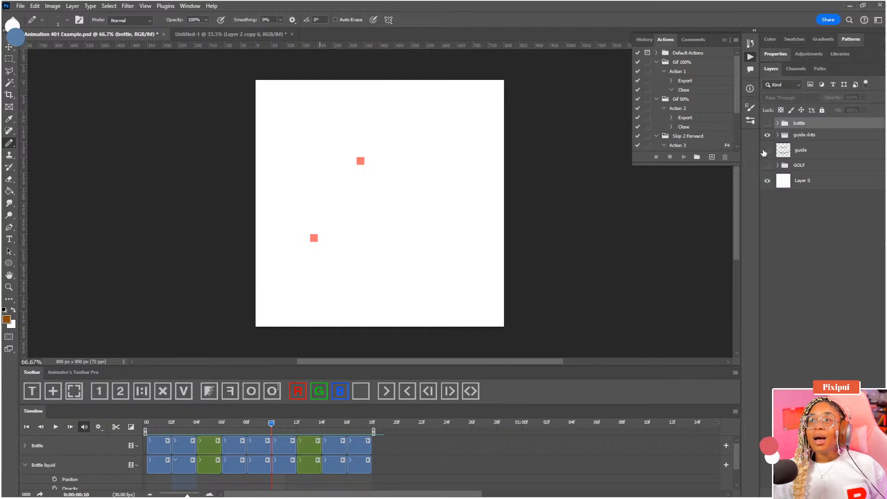
pyautogui.click(768, 150)
pyautogui.moveTo(223, 437); pyautogui.dragTo(245, 436)
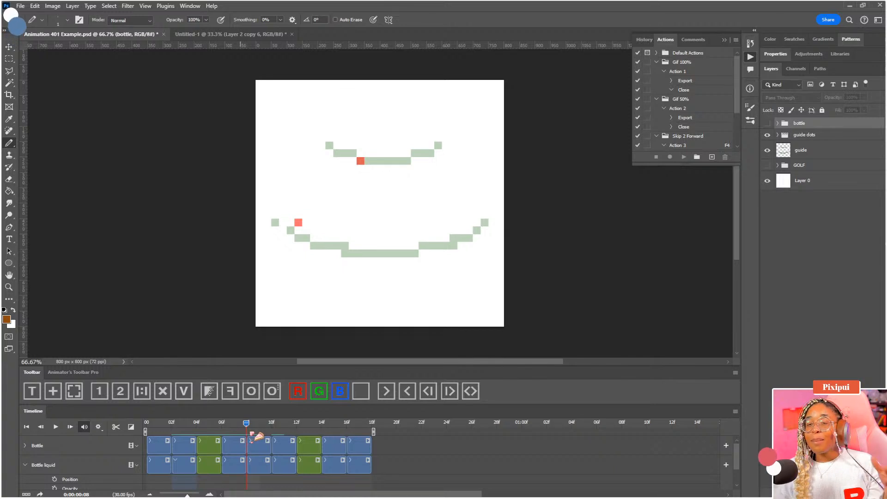
pyautogui.moveTo(257, 435); pyautogui.dragTo(146, 443)
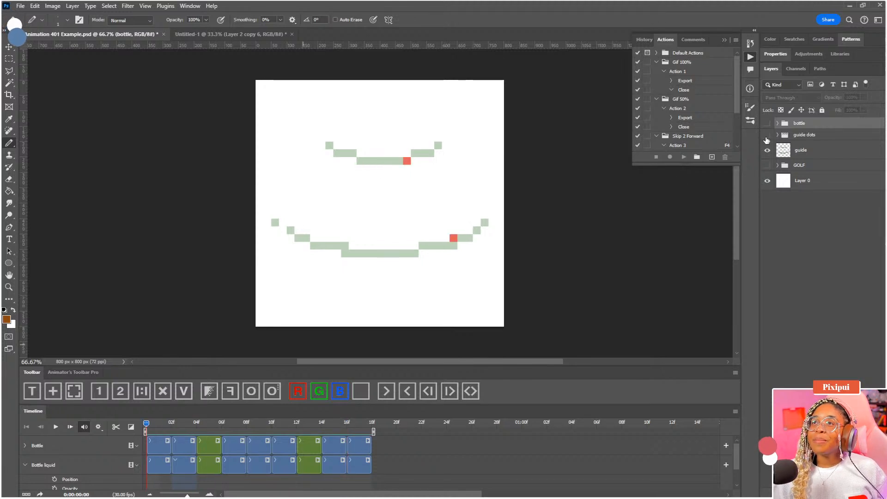
# Hide the guide dots and guide layers and show the GOLF folder
pyautogui.click(767, 135)
pyautogui.click(767, 150)
pyautogui.click(767, 165)
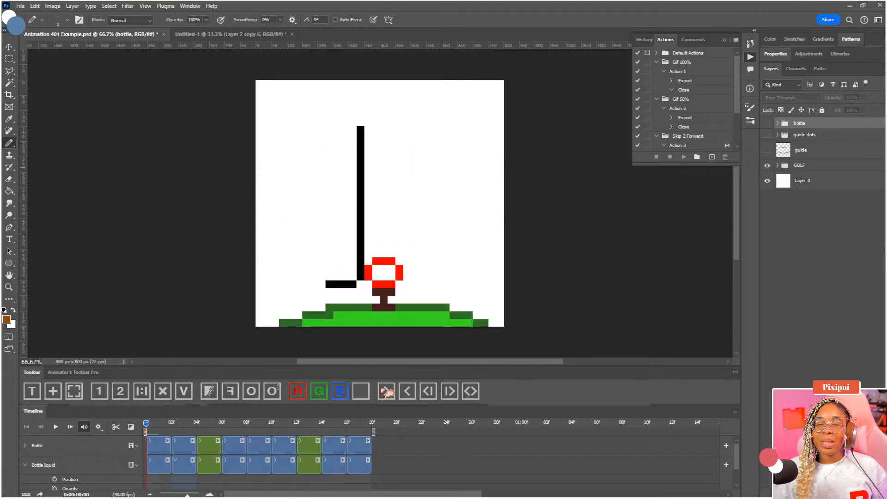
# Limit the timeline to the GOLF folder's Stick and Ball groups using Animator's Toolbar Pro
pyautogui.click(778, 165)
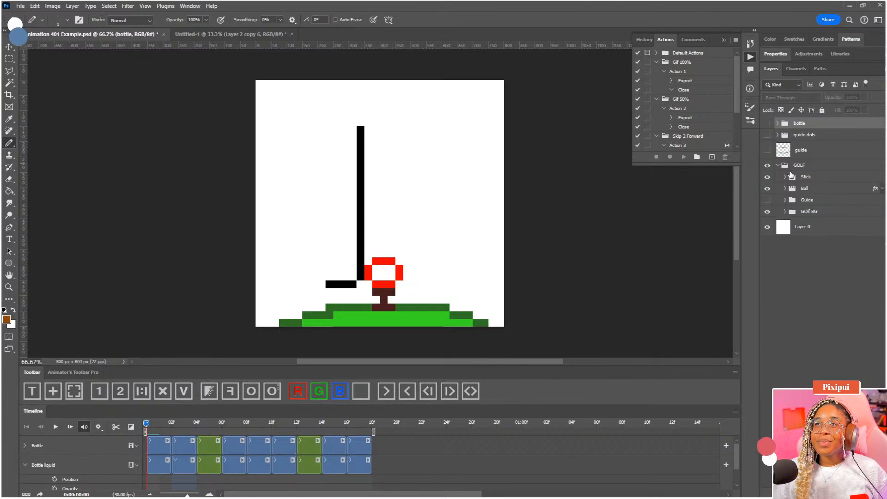
pyautogui.click(791, 176)
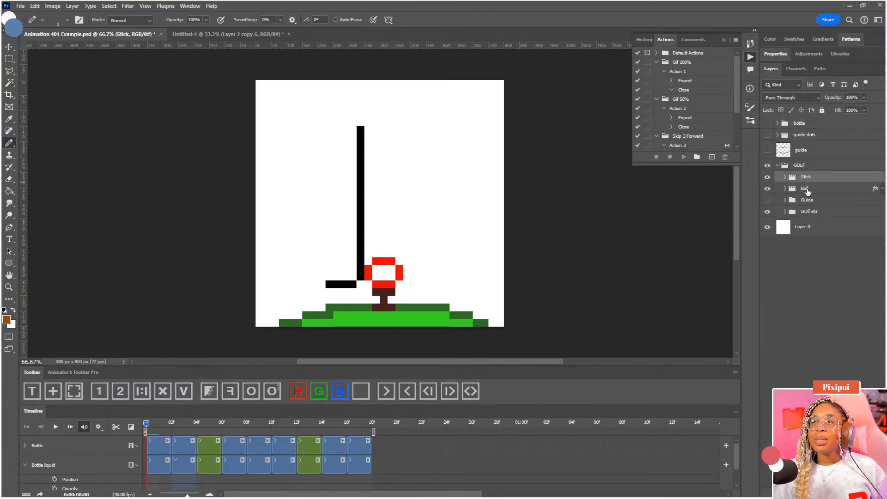
pyautogui.keyDown('shift'); pyautogui.click(806, 189); pyautogui.keyUp('shift')
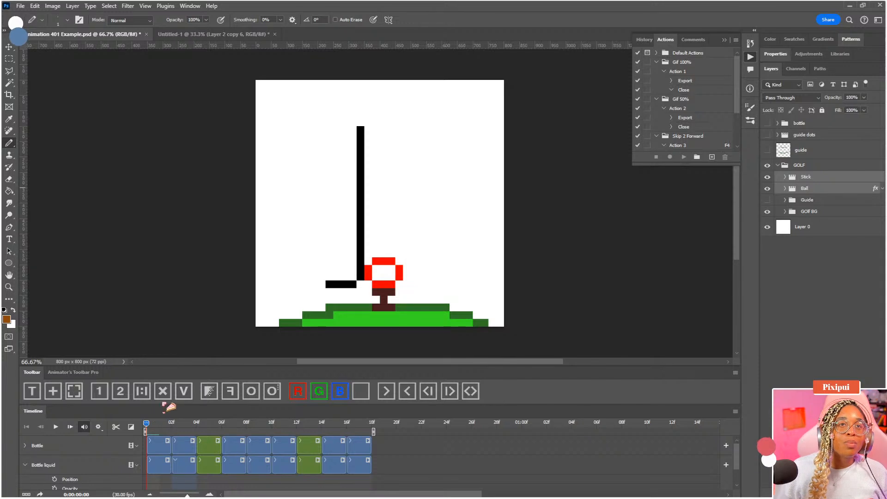
pyautogui.click(72, 372)
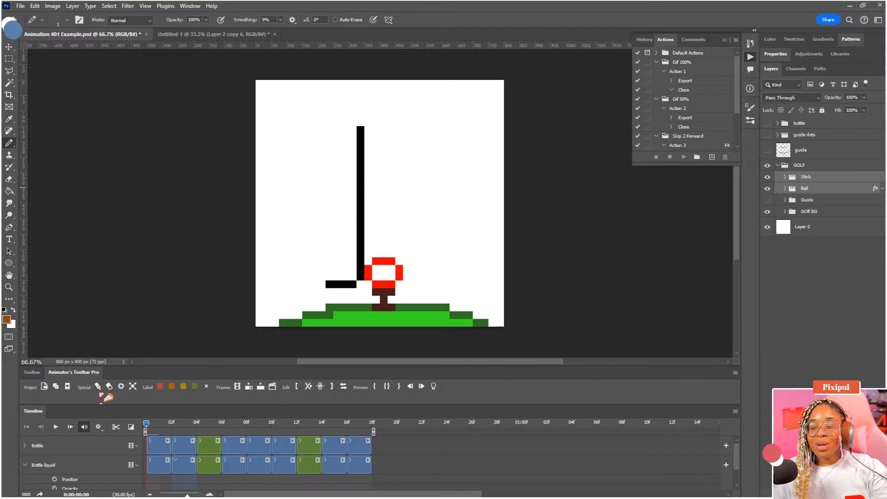
pyautogui.click(68, 387)
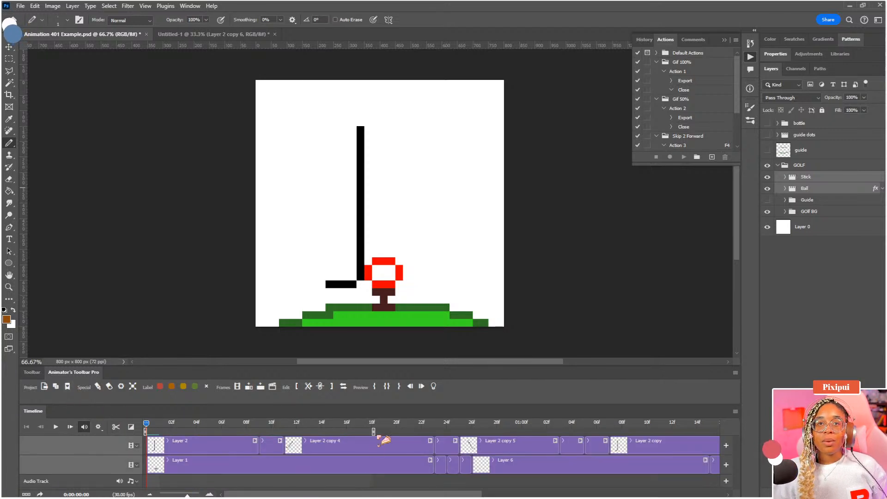
# Extend the timeline's work area to the end of the golf clips and fit the canvas to the window
pyautogui.moveTo(442, 432); pyautogui.dragTo(588, 432)
pyautogui.hscroll(3, 462, 471)
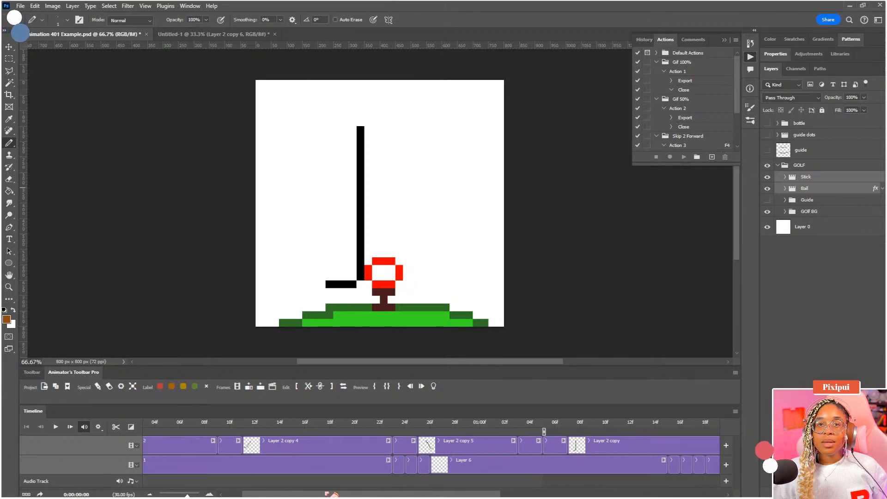
pyautogui.moveTo(334, 494); pyautogui.dragTo(321, 495)
pyautogui.moveTo(179, 495); pyautogui.dragTo(176, 494)
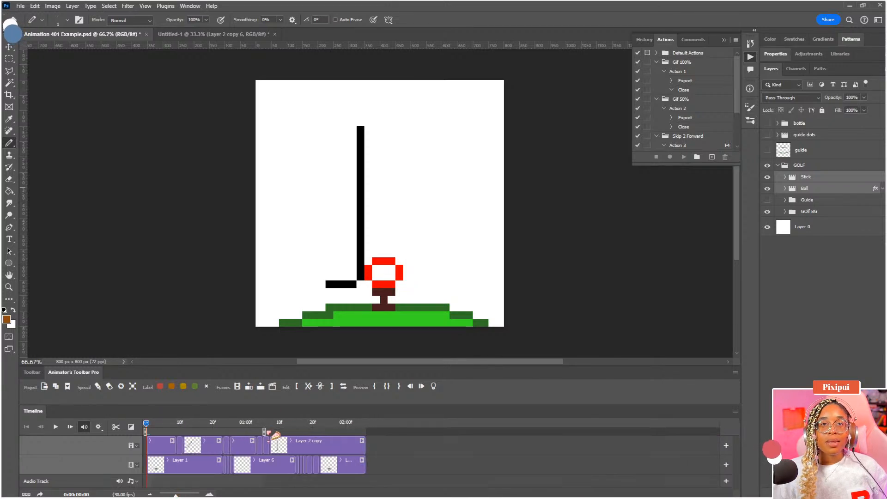
pyautogui.hotkey('ctrl', '0')
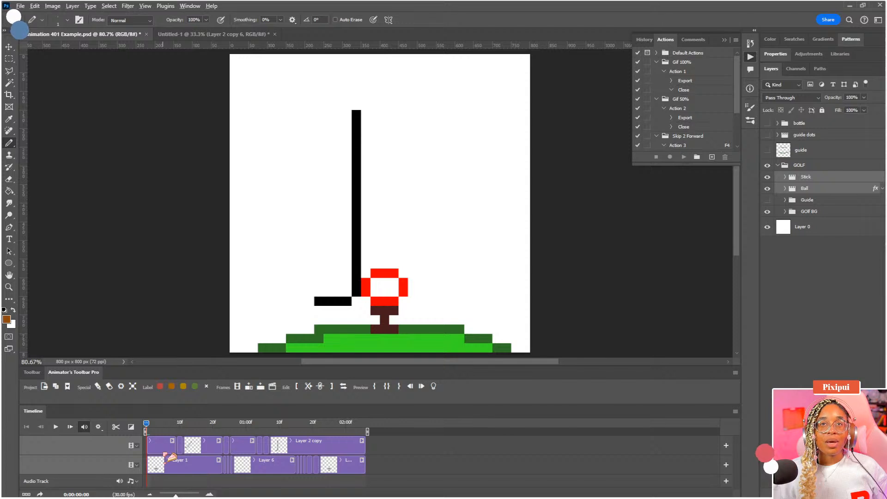
# Play back the golf swing animation from the start and return to the first frame
pyautogui.moveTo(146, 425); pyautogui.dragTo(98, 430)
pyautogui.press('space')
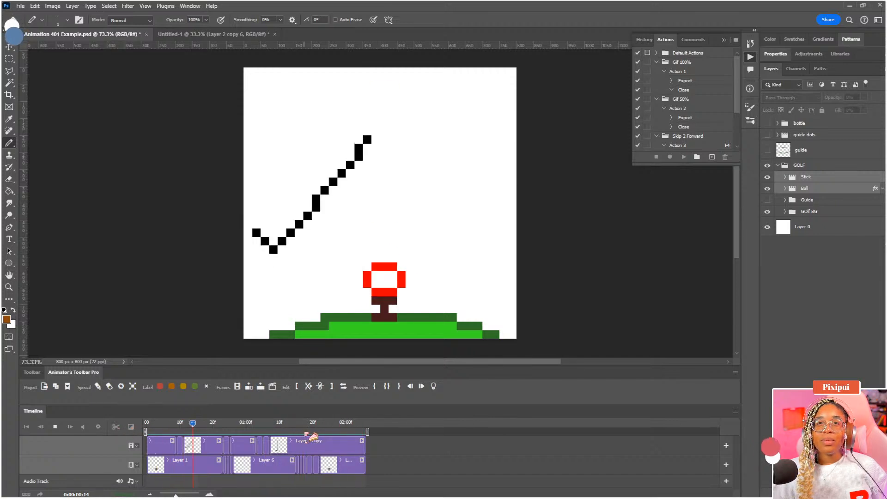
pyautogui.press('space')
pyautogui.moveTo(241, 423); pyautogui.dragTo(134, 431)
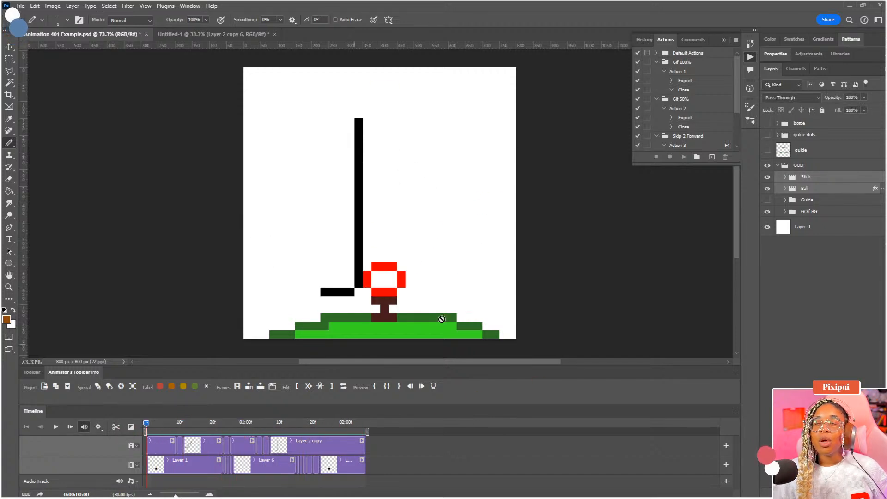
# Select the Ball group, check its visibility, and hide the Stick group to isolate the ball animation
pyautogui.click(779, 188)
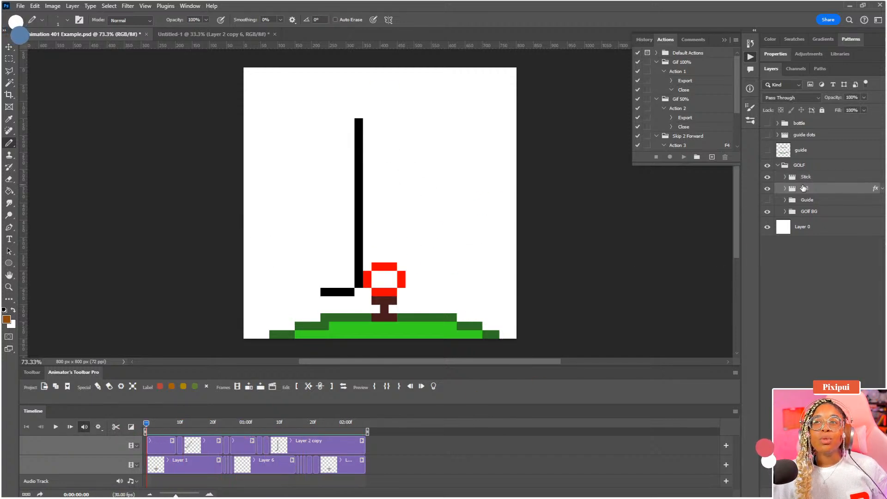
pyautogui.click(767, 189)
pyautogui.click(768, 188)
pyautogui.click(767, 177)
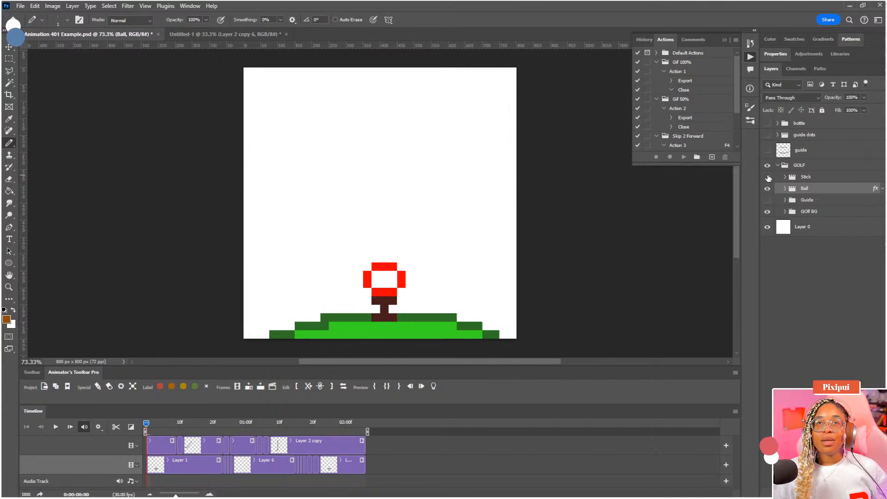
# Enlarge the timeline and inspect the ball's short clip at 0:00:00:23, then restore the timeline scale and return to the first frame
pyautogui.click(189, 424)
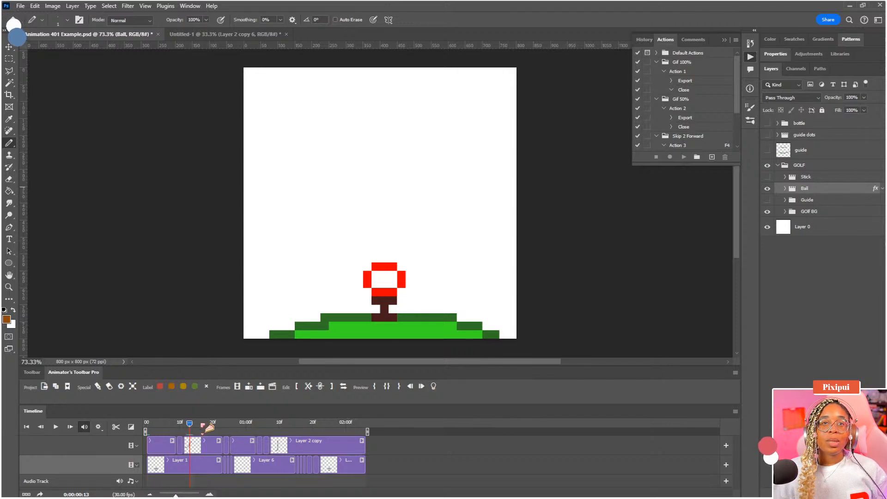
pyautogui.scroll(2, 219, 463)
pyautogui.scroll(-2, 220, 463)
pyautogui.moveTo(176, 496); pyautogui.dragTo(188, 496)
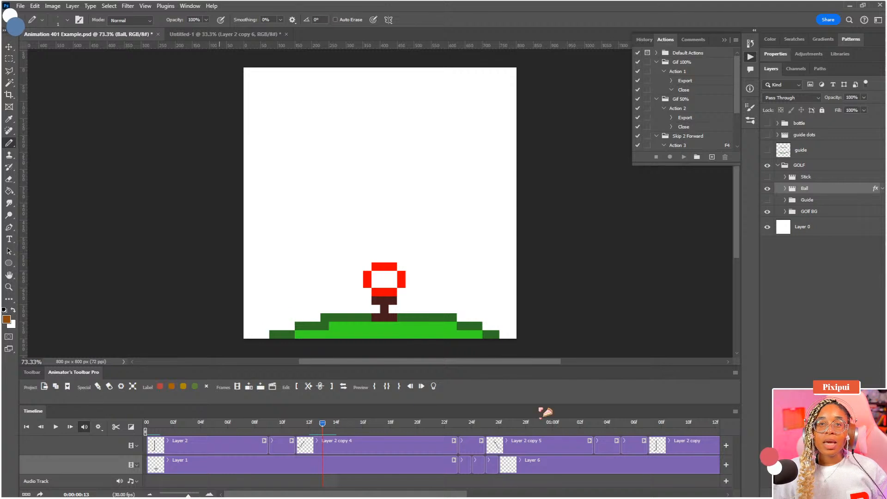
pyautogui.click(457, 424)
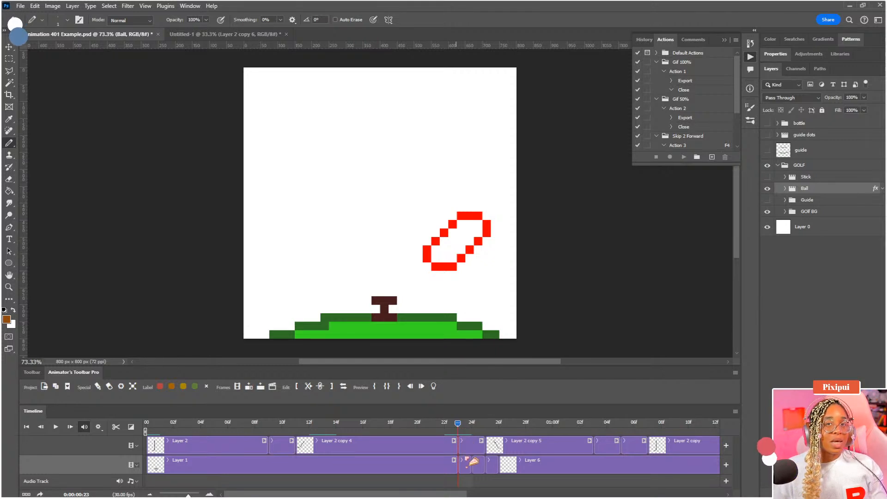
pyautogui.click(467, 466)
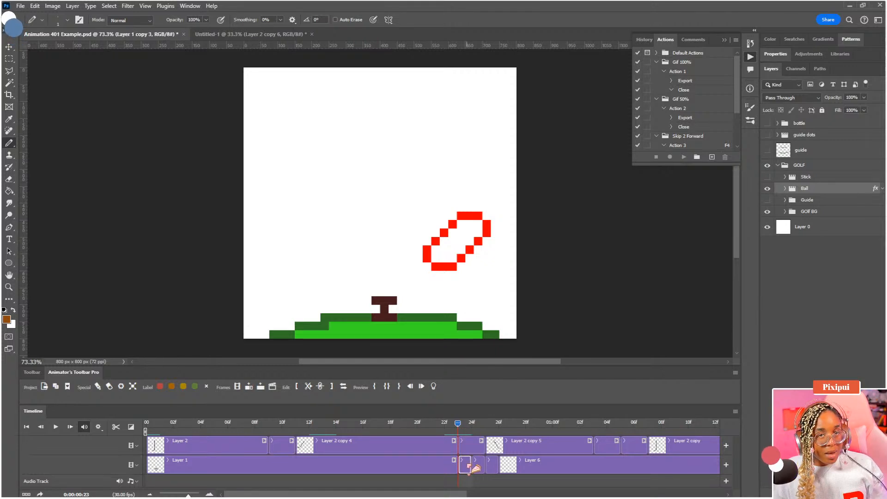
pyautogui.moveTo(180, 494); pyautogui.dragTo(176, 495)
pyautogui.moveTo(246, 425); pyautogui.dragTo(129, 430)
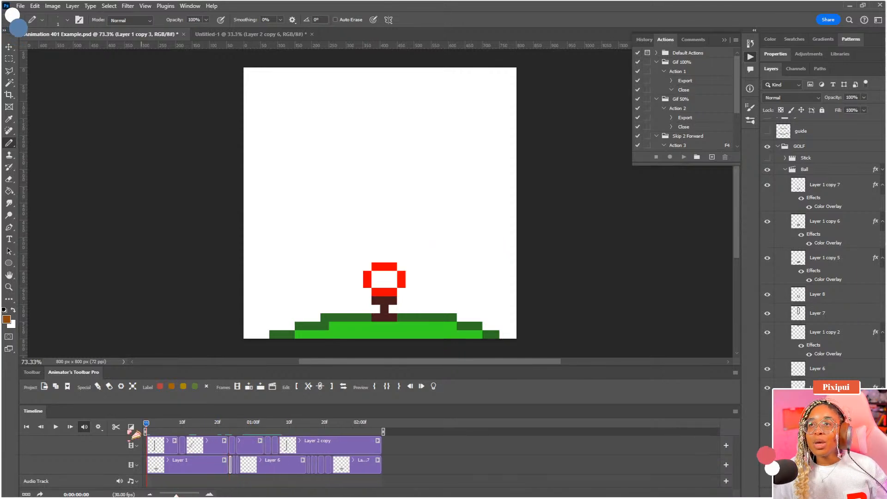
# Hide the Ball group and show the Stick group, step to 0:00:00:06, and collapse the Ball group
pyautogui.click(768, 169)
pyautogui.click(768, 157)
pyautogui.click(157, 423)
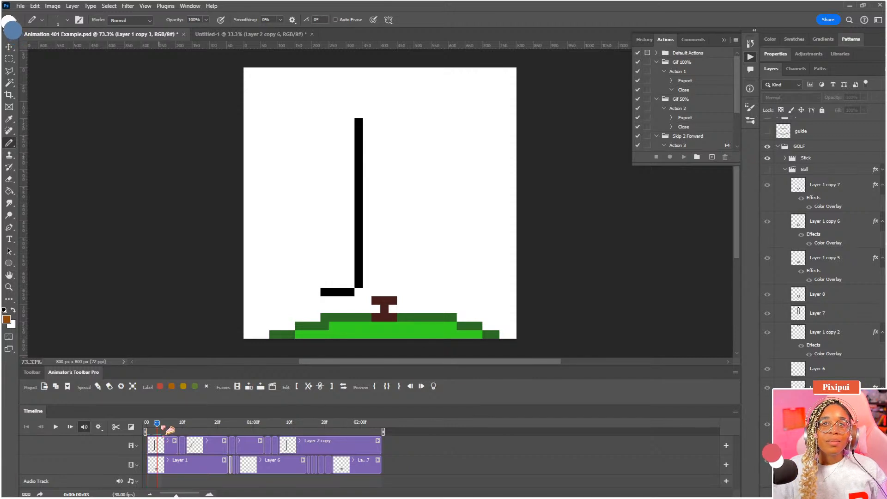
pyautogui.click(167, 431)
pyautogui.click(784, 170)
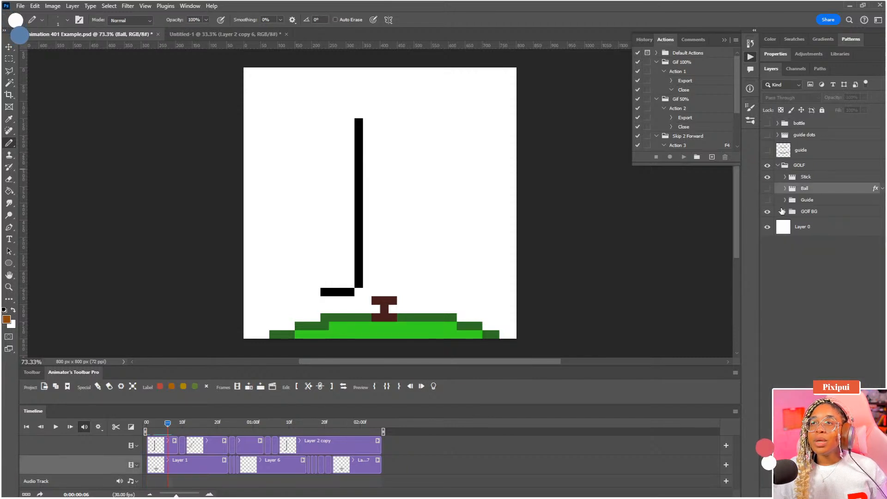
# Show the Guide group inside the GOLF folder and expand it to list its arc layers
pyautogui.click(768, 200)
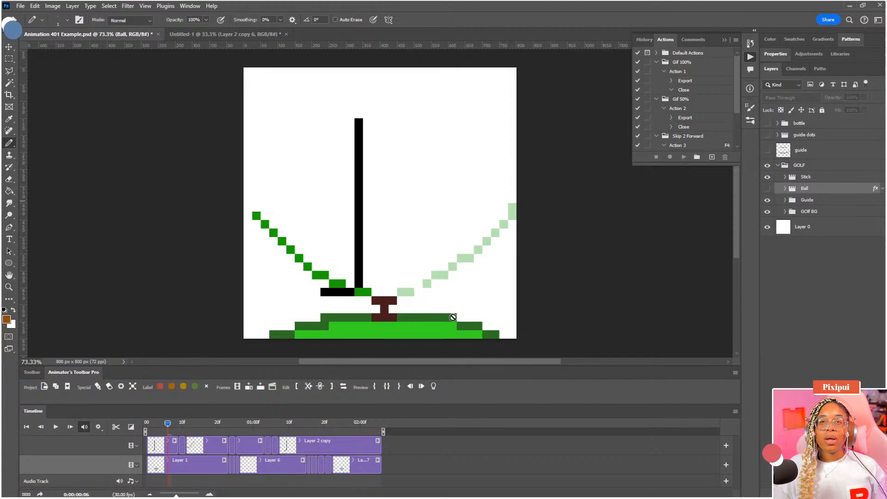
pyautogui.click(785, 200)
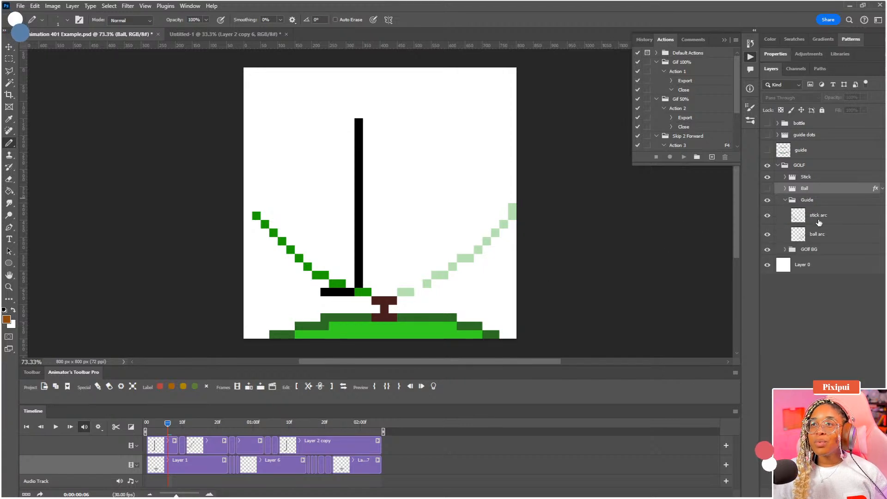